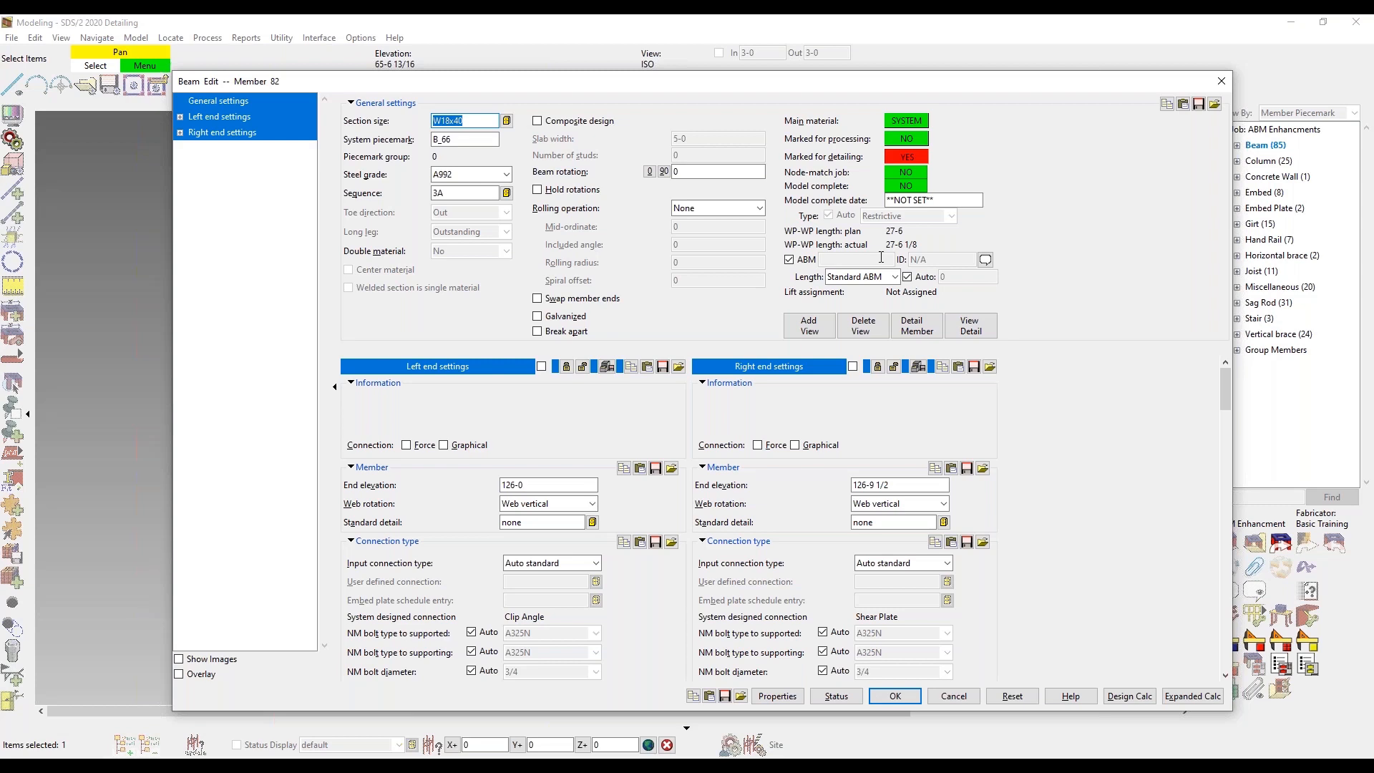
Check the beam's ABM note and try Point to Point as its ABM length type before restoring Standard ABM
{"action": "left_click", "coordinate": [987, 260]}
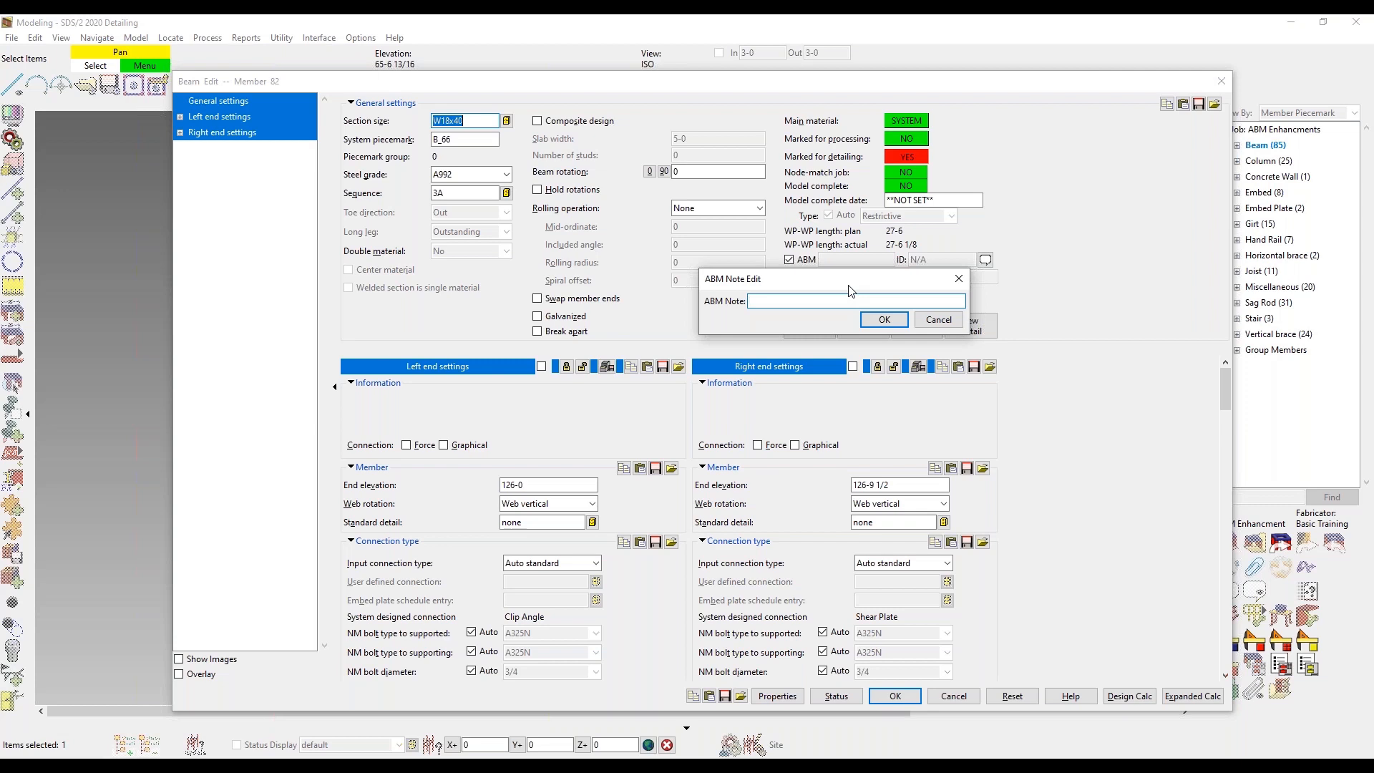
{"action": "left_click", "coordinate": [883, 319]}
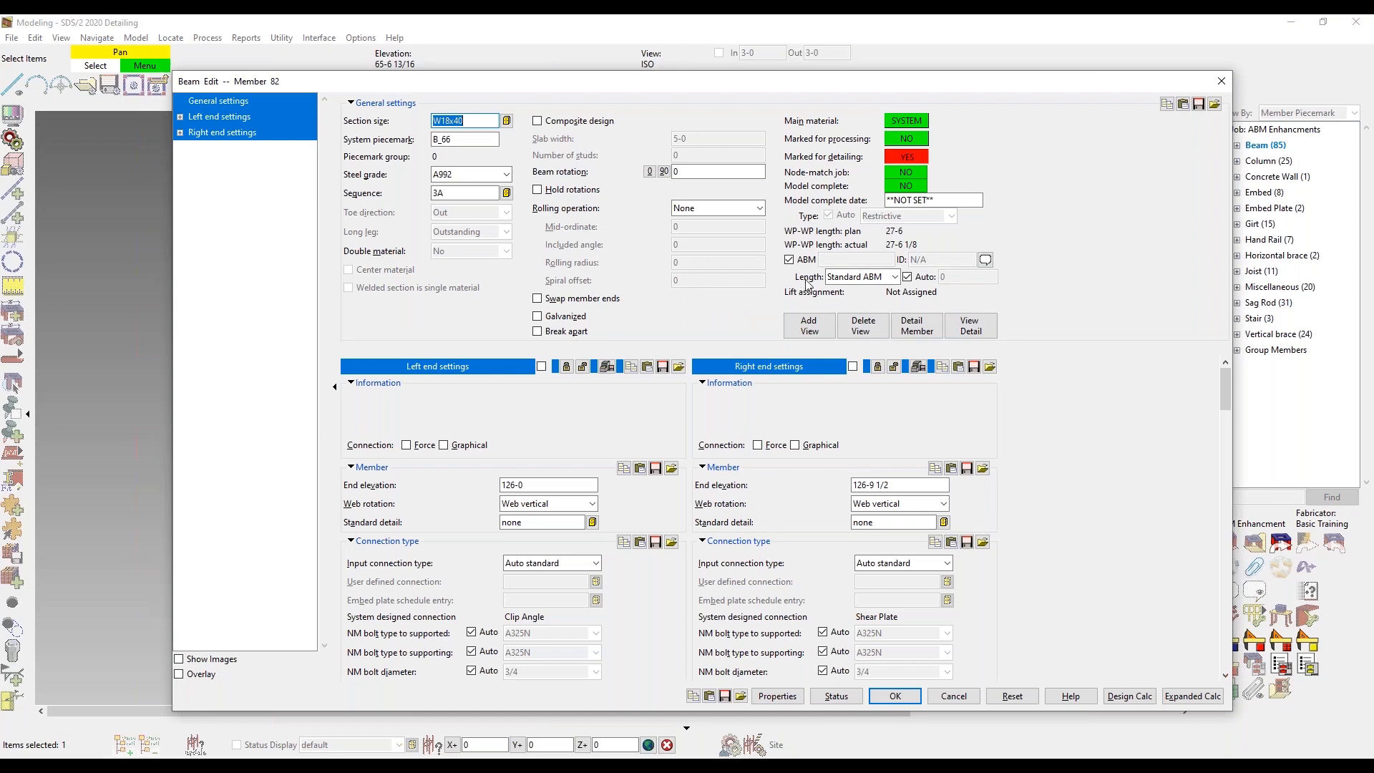
{"action": "left_click", "coordinate": [895, 277]}
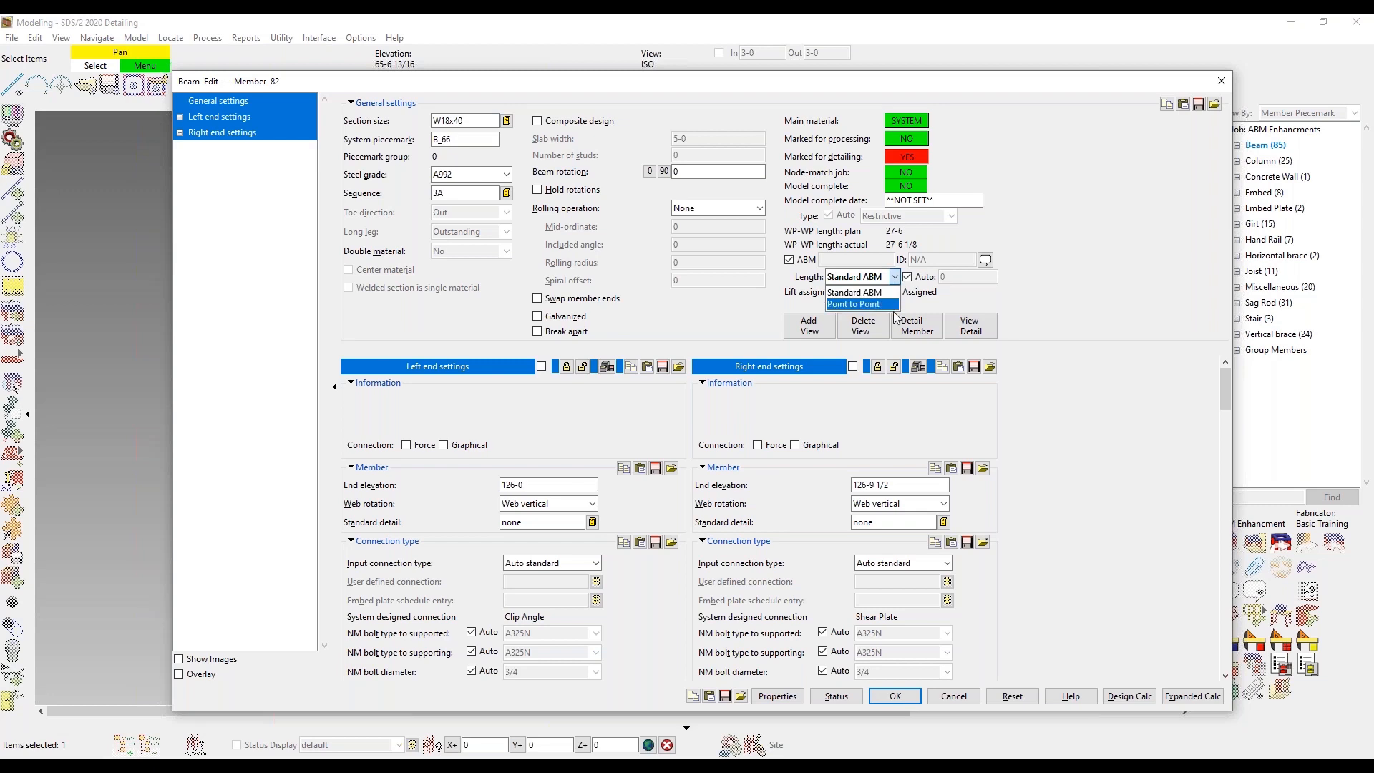
{"action": "left_click", "coordinate": [888, 303]}
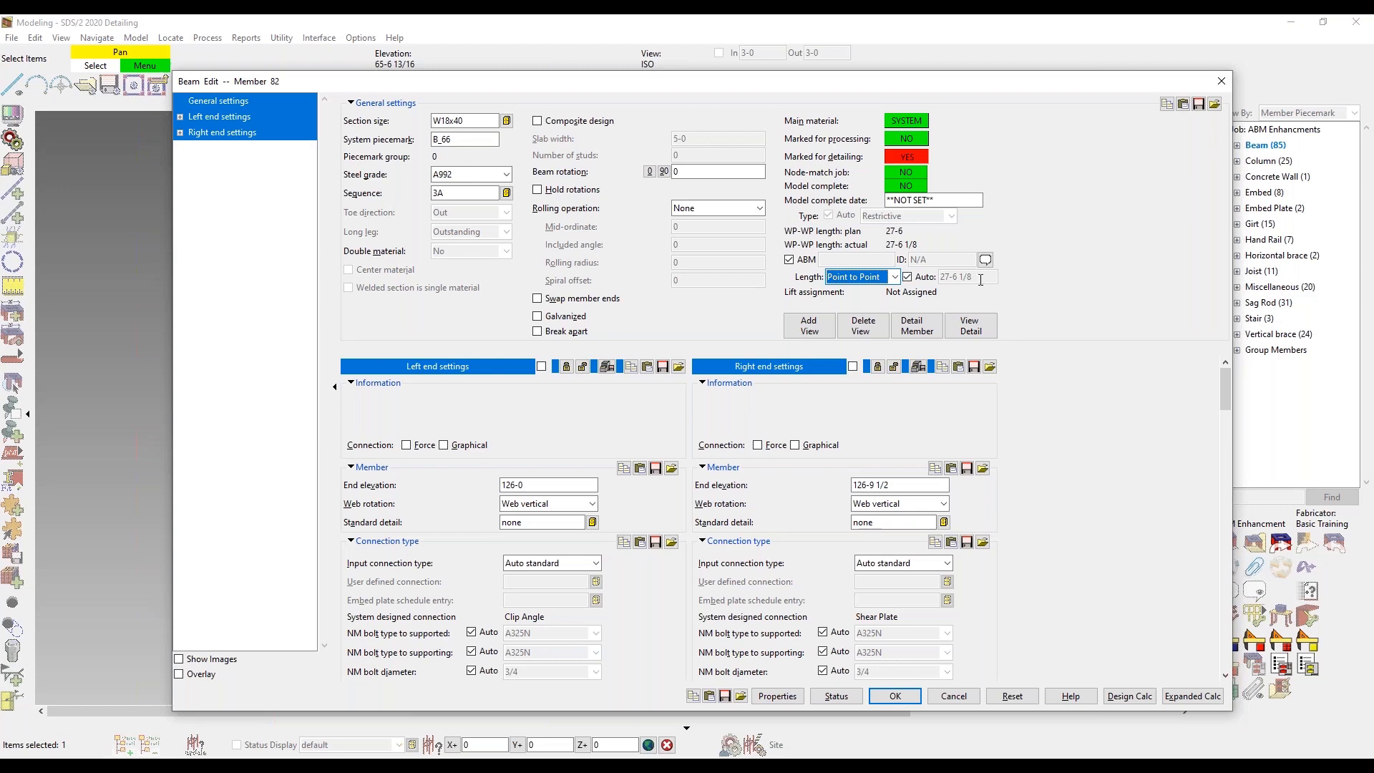
{"action": "left_click", "coordinate": [894, 278]}
{"action": "left_click", "coordinate": [894, 293]}
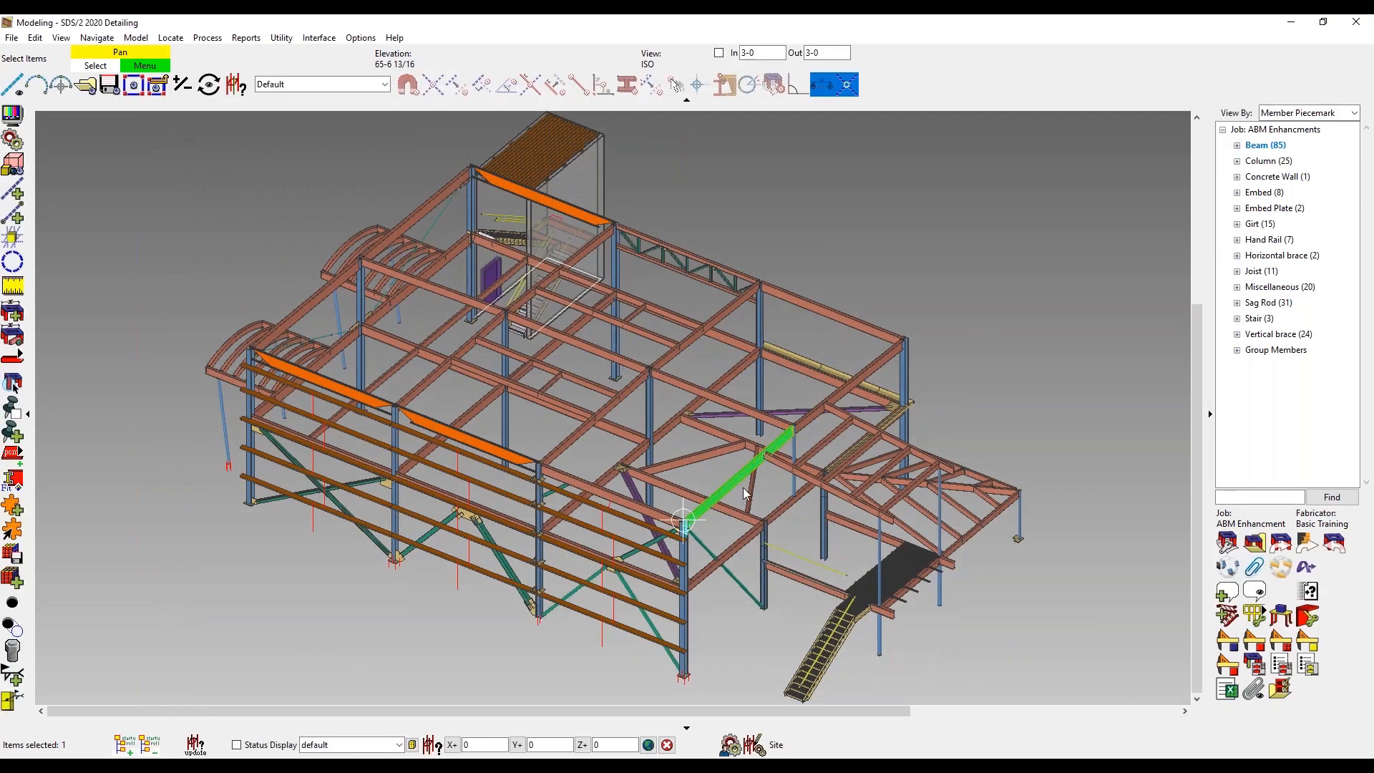
Open the selected beam's material w702 for editing and inspect its ABM settings and ABM note
{"action": "right_click", "coordinate": [733, 490]}
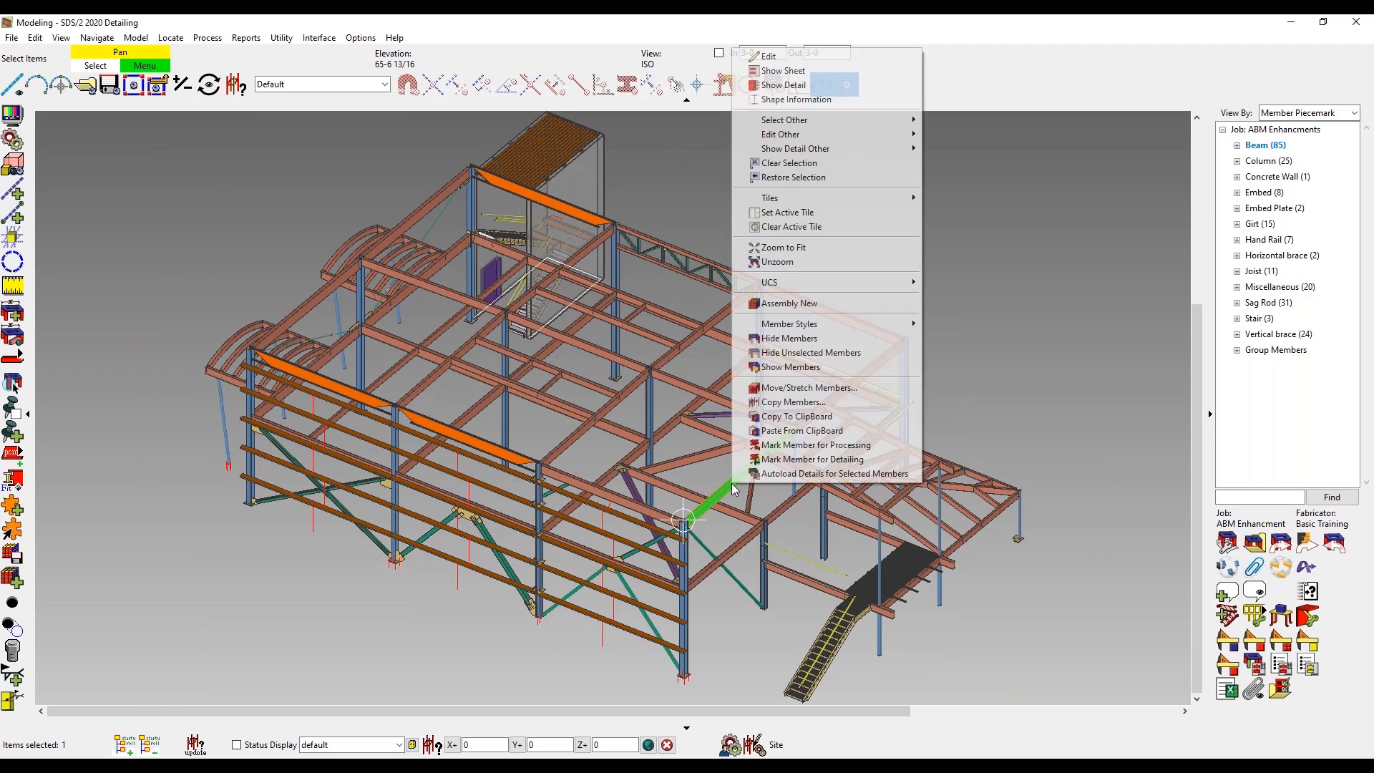
{"action": "mouse_move", "coordinate": [759, 134]}
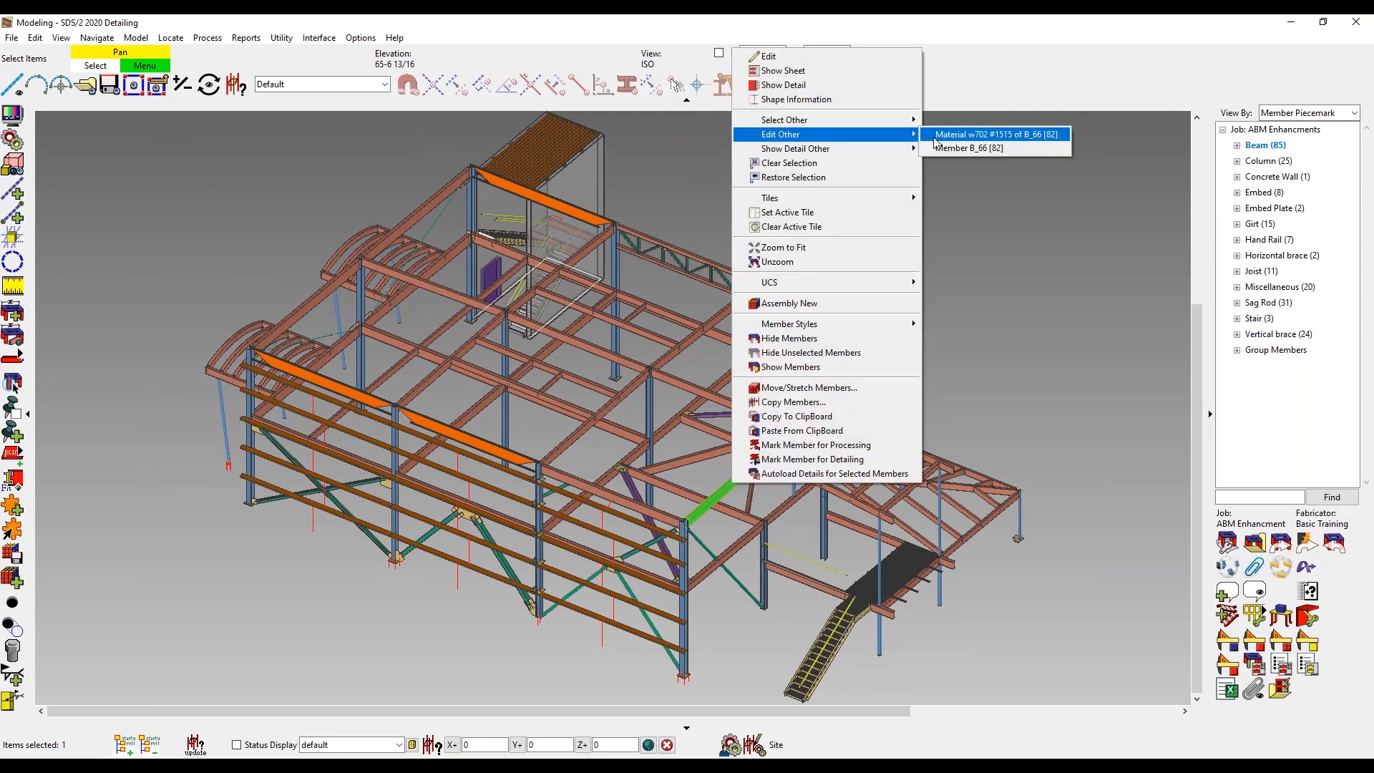
{"action": "left_click", "coordinate": [951, 132]}
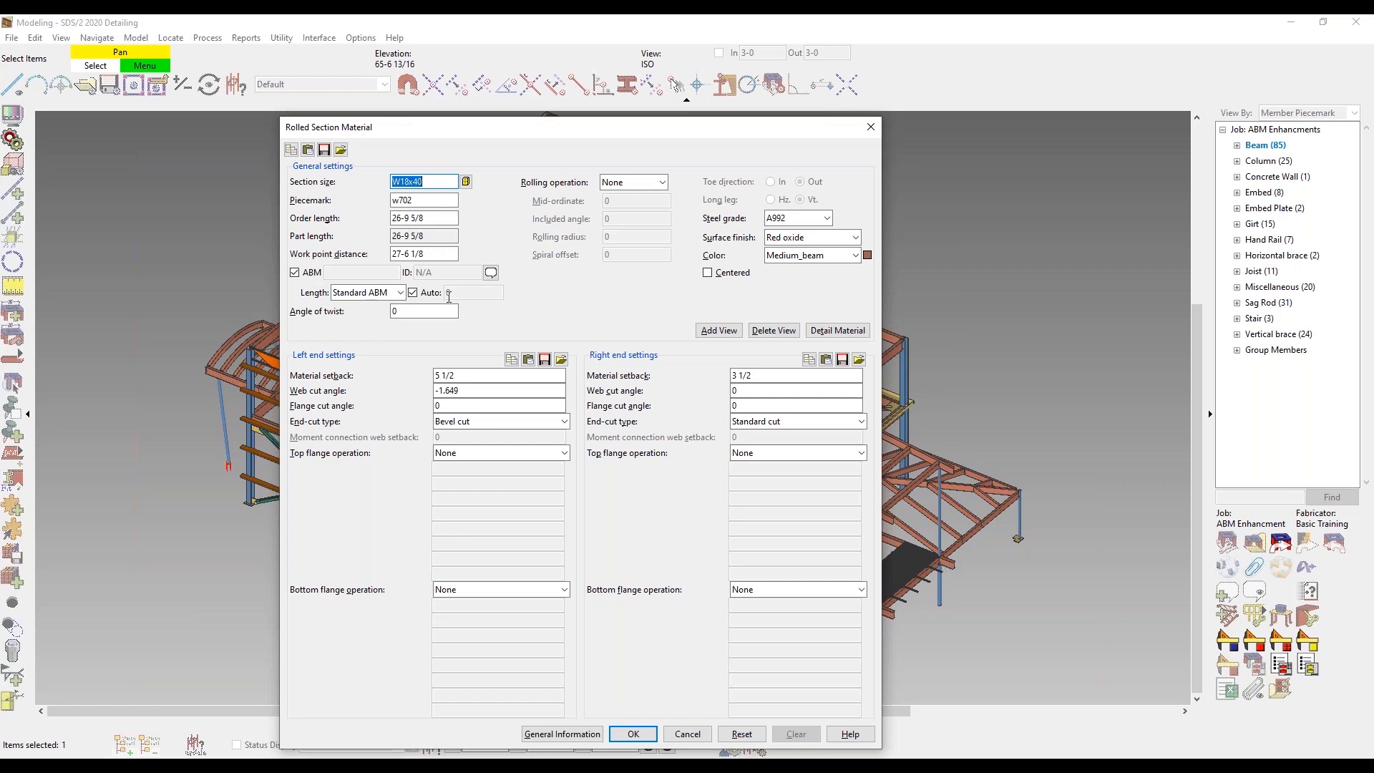
{"action": "left_click", "coordinate": [491, 272]}
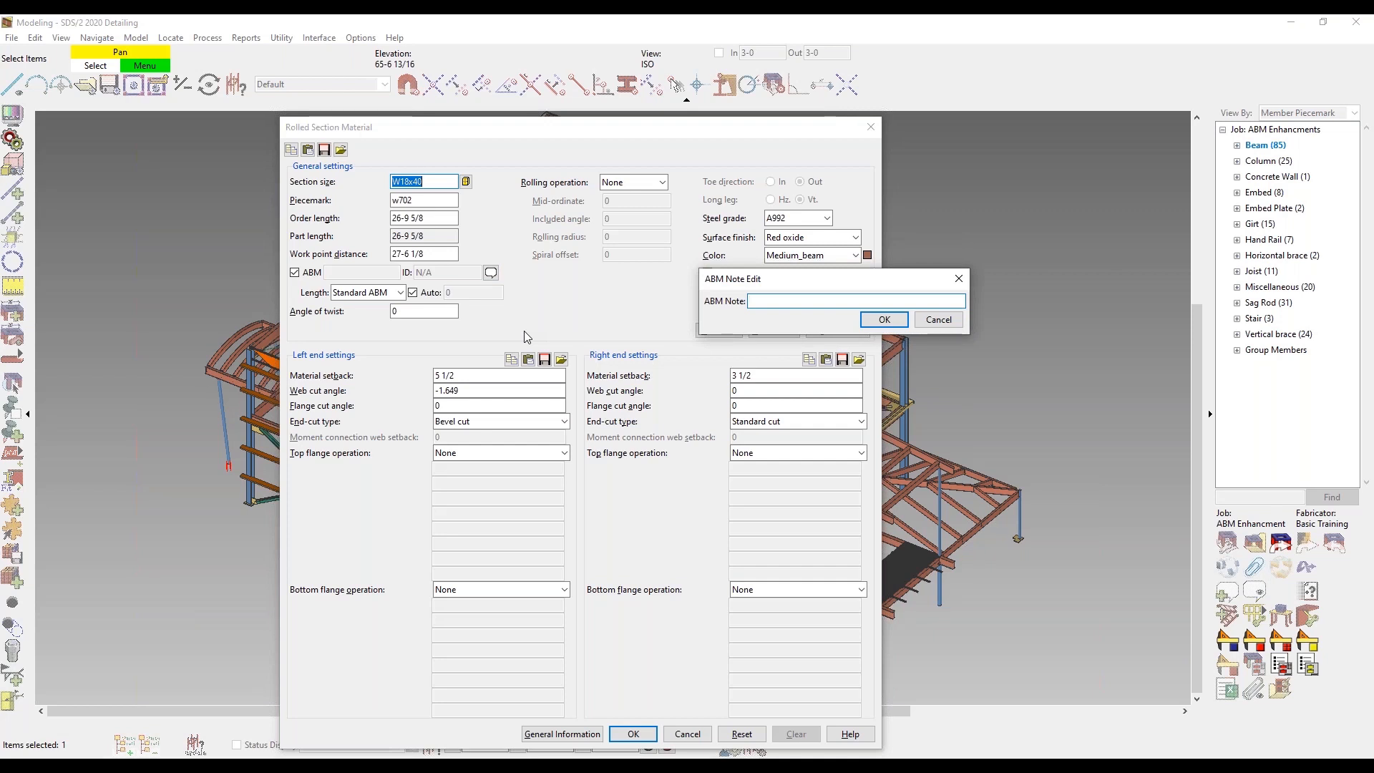
{"action": "left_click", "coordinate": [943, 325]}
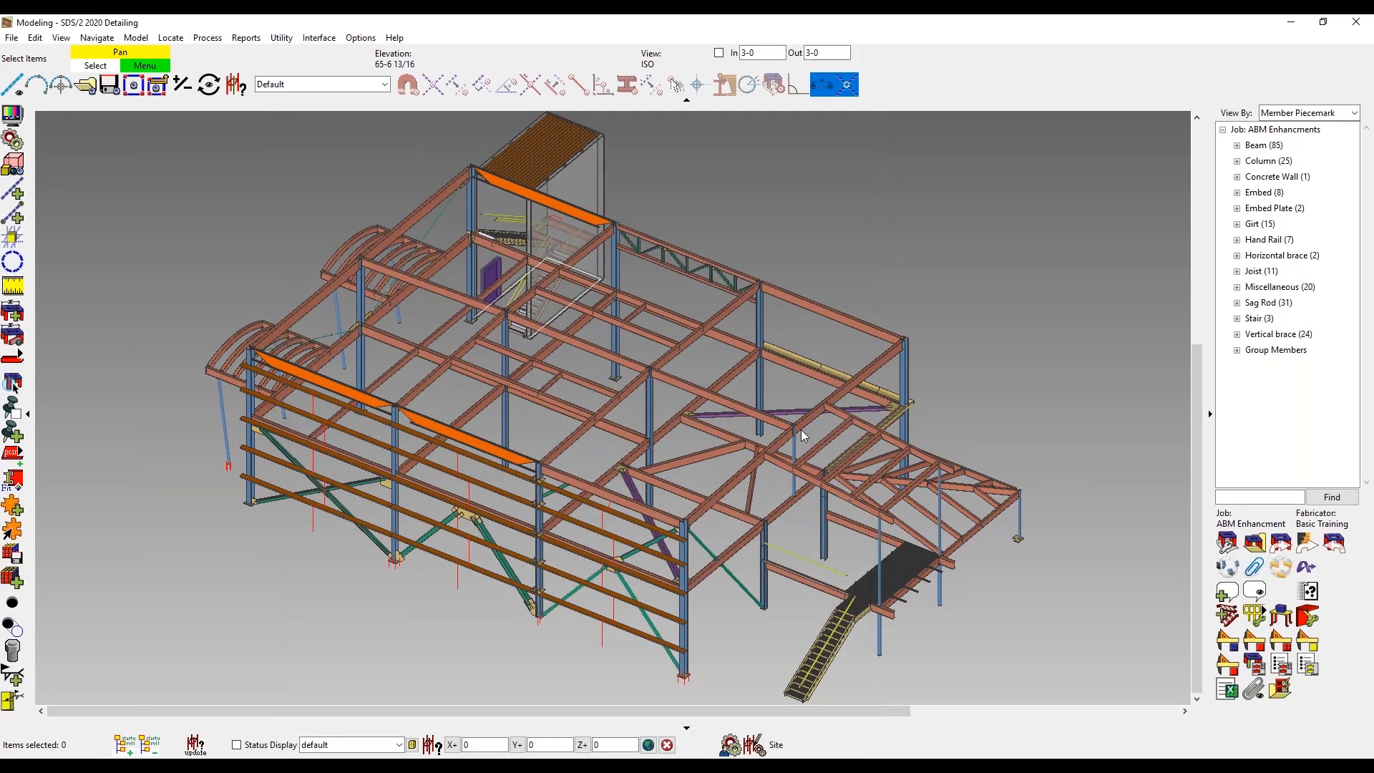
Inspect the settings of the cap plate connection component on the HSS5x5x1/4 column without changing anything
{"action": "scroll", "coordinate": [801, 427], "scroll_direction": "up", "scroll_amount": 3}
{"action": "scroll", "coordinate": [780, 433], "scroll_direction": "up", "scroll_amount": 5}
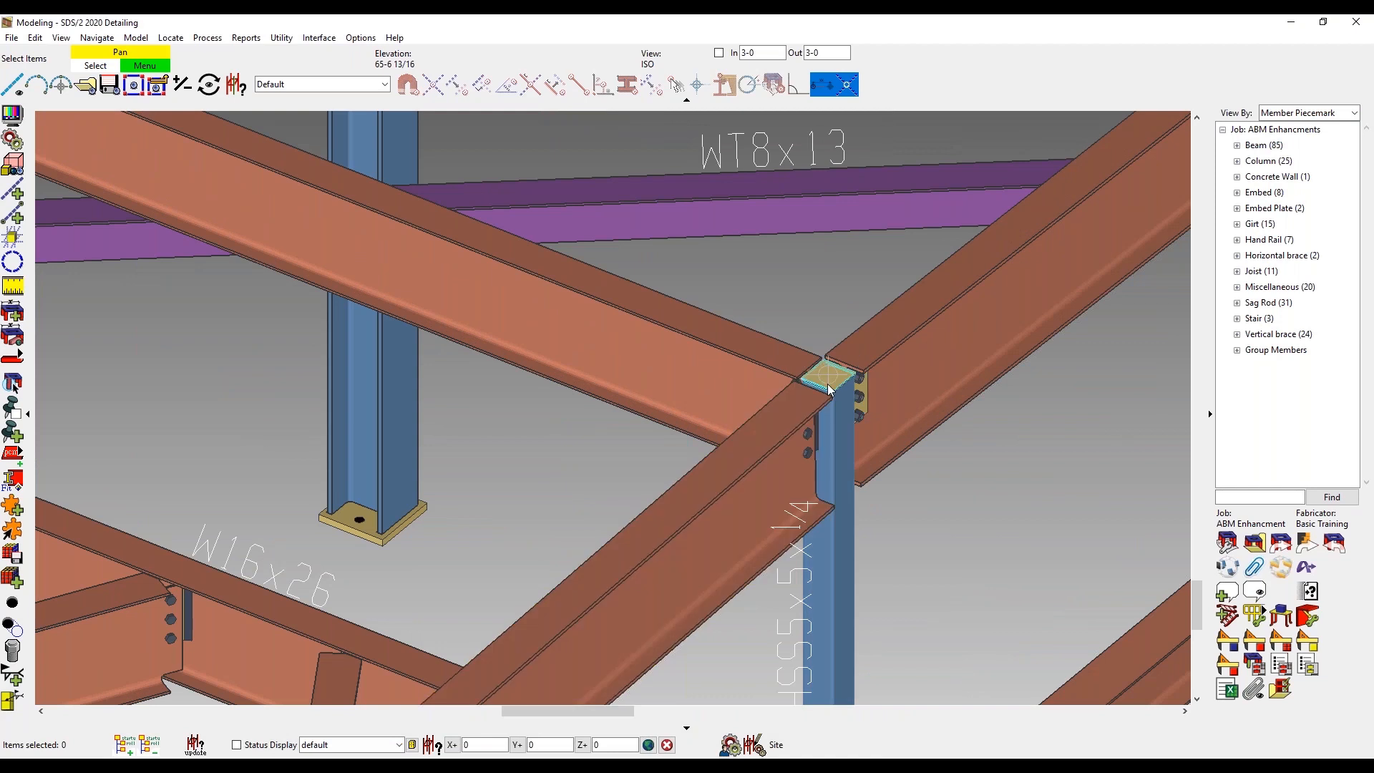
{"action": "left_click", "coordinate": [828, 388]}
{"action": "right_click", "coordinate": [829, 388]}
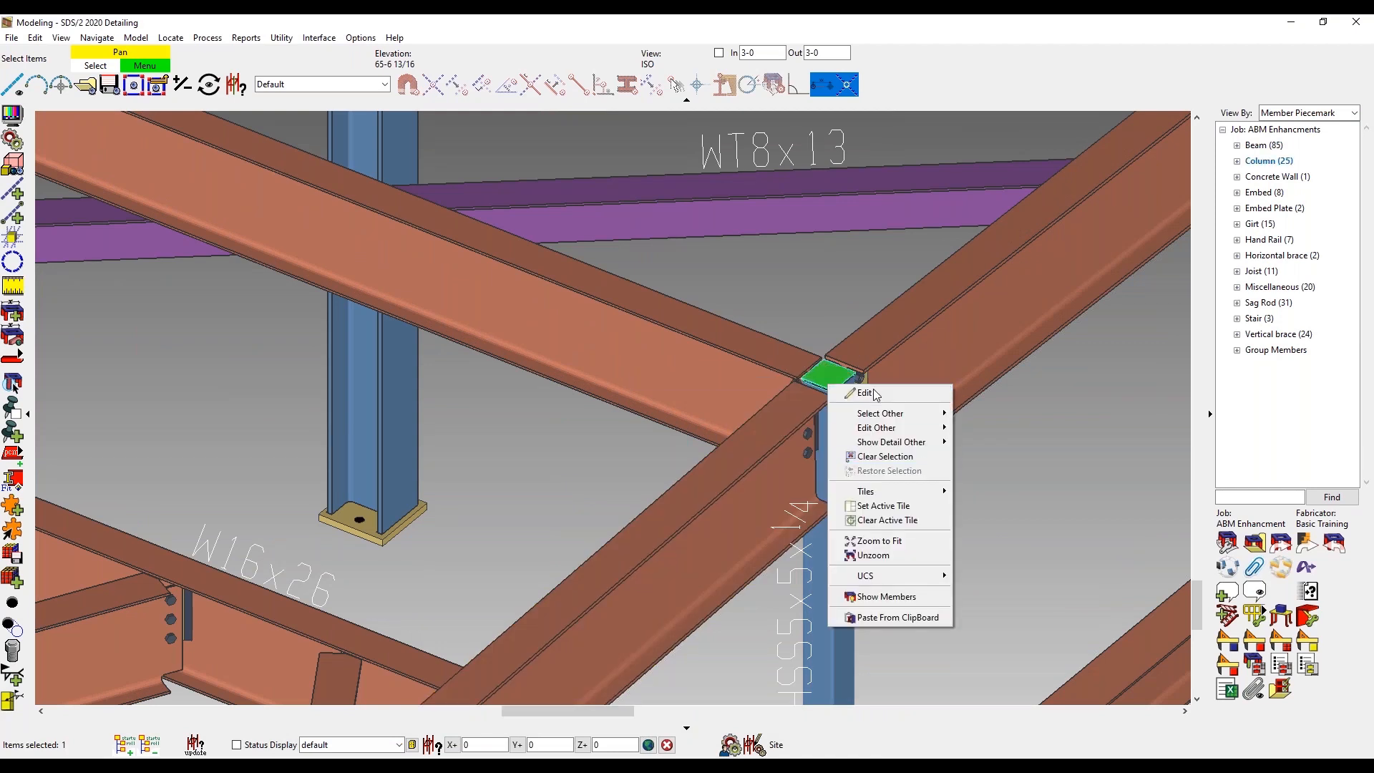
{"action": "left_click", "coordinate": [877, 393]}
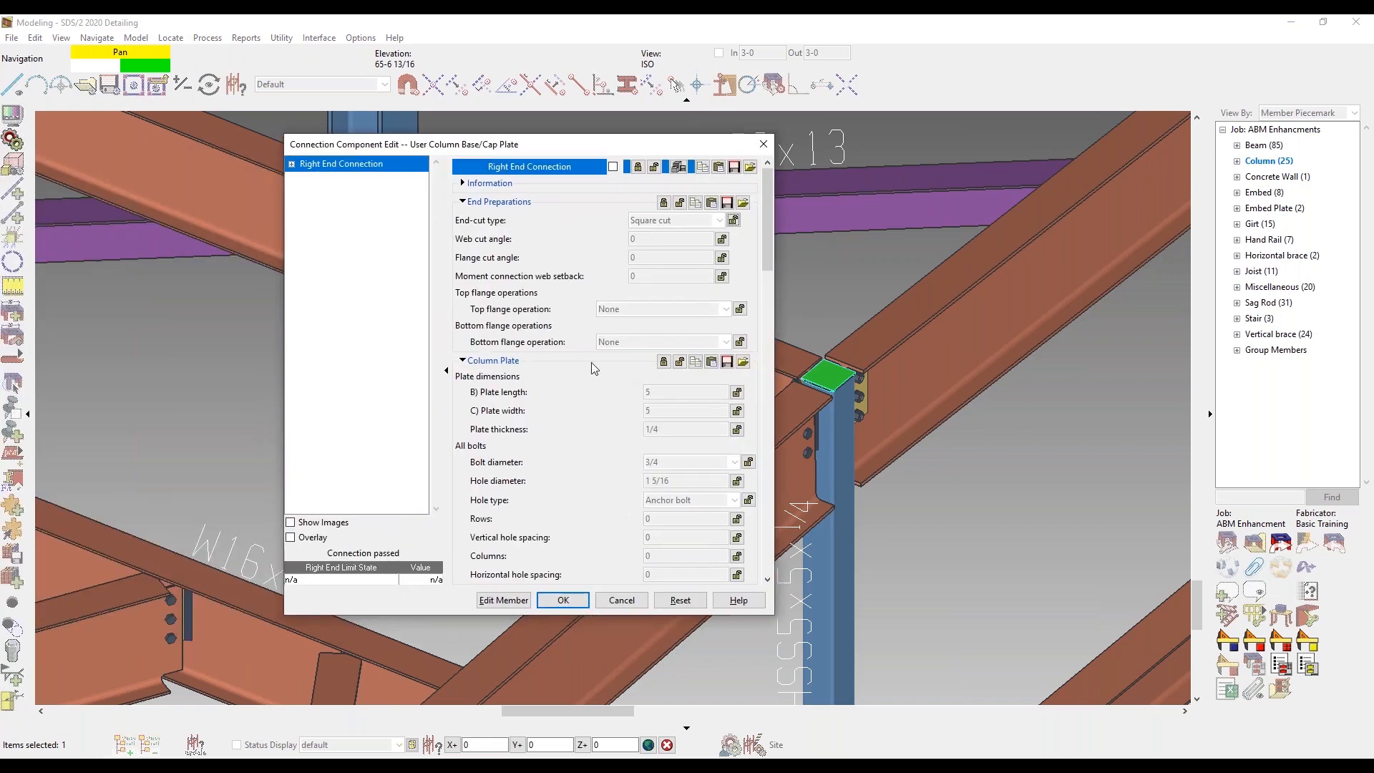
{"action": "key", "text": "Escape"}
Try enabling ABM on the column's cap plate material cp1 and discard the change
{"action": "right_click", "coordinate": [837, 381]}
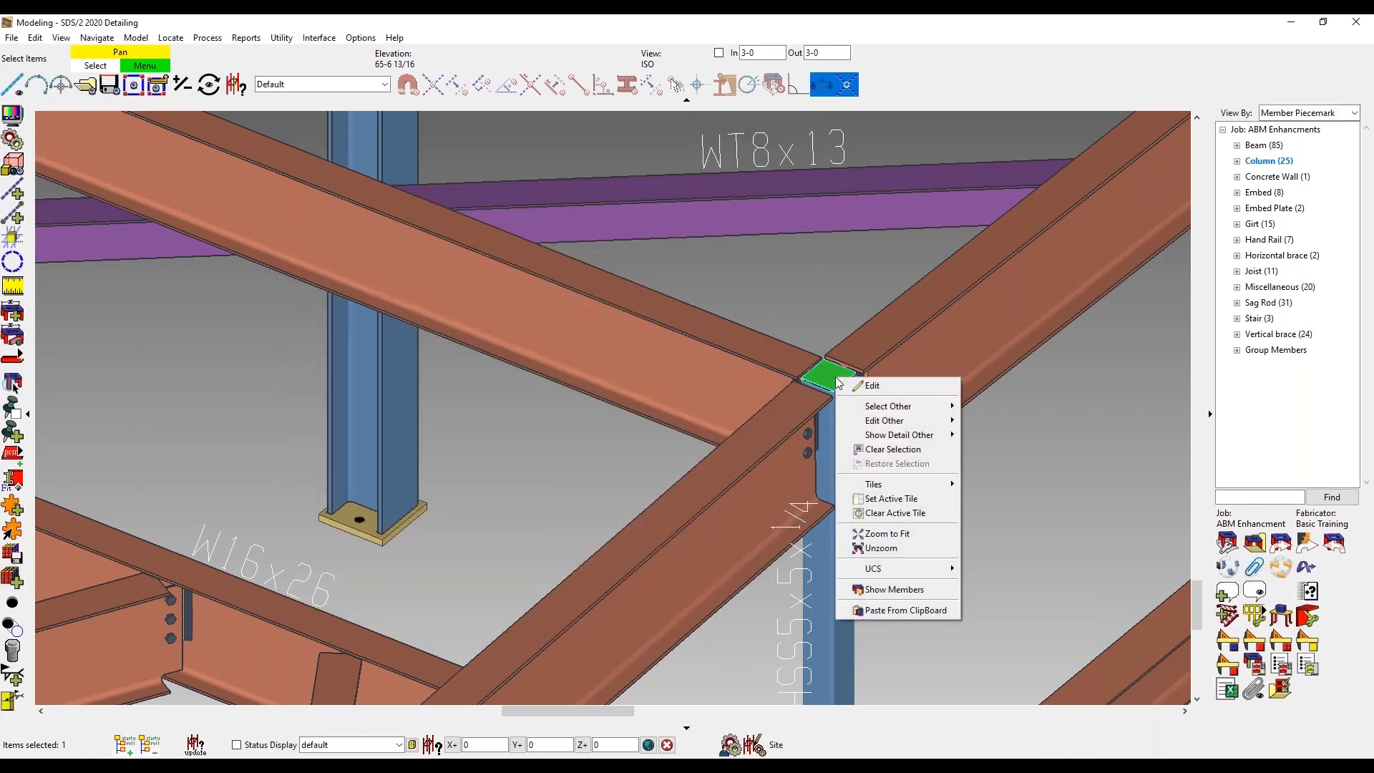
{"action": "mouse_move", "coordinate": [898, 420]}
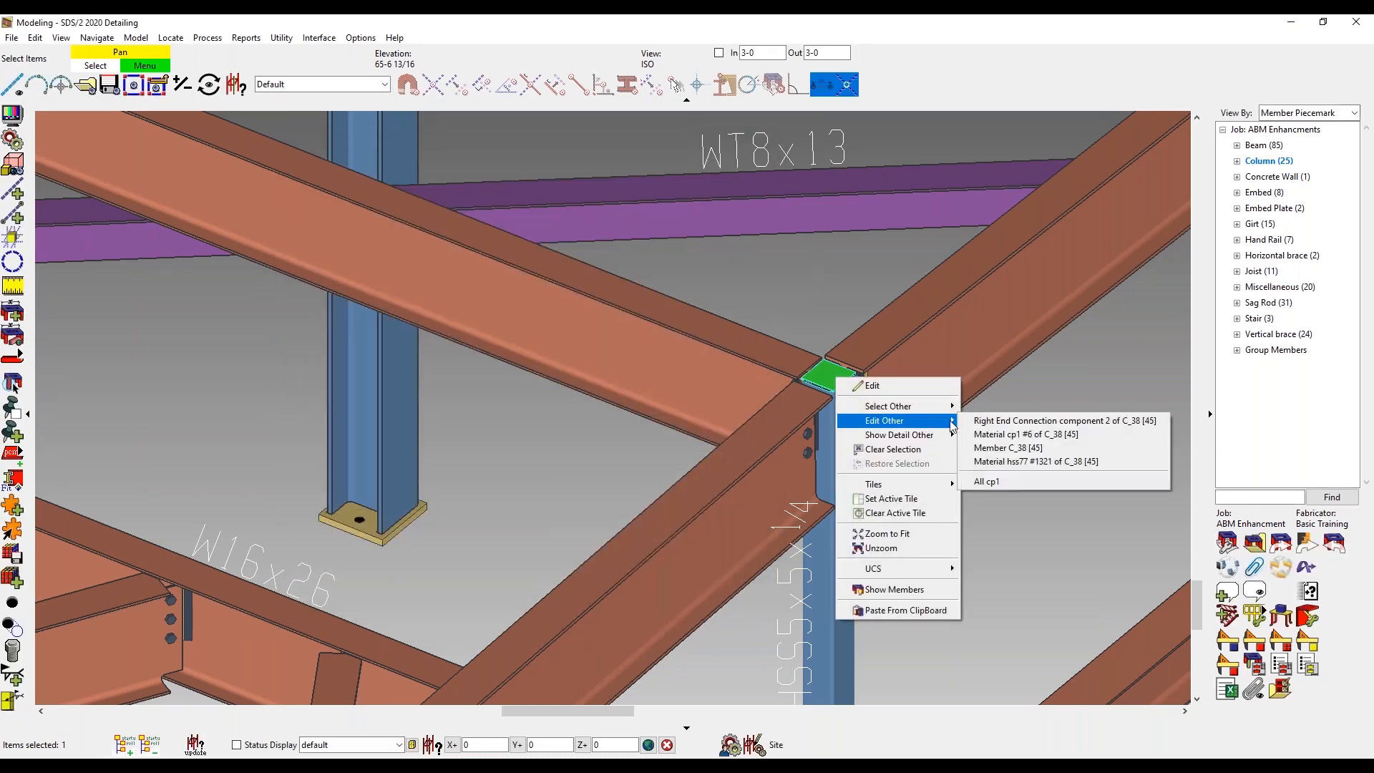
{"action": "left_click", "coordinate": [1004, 434]}
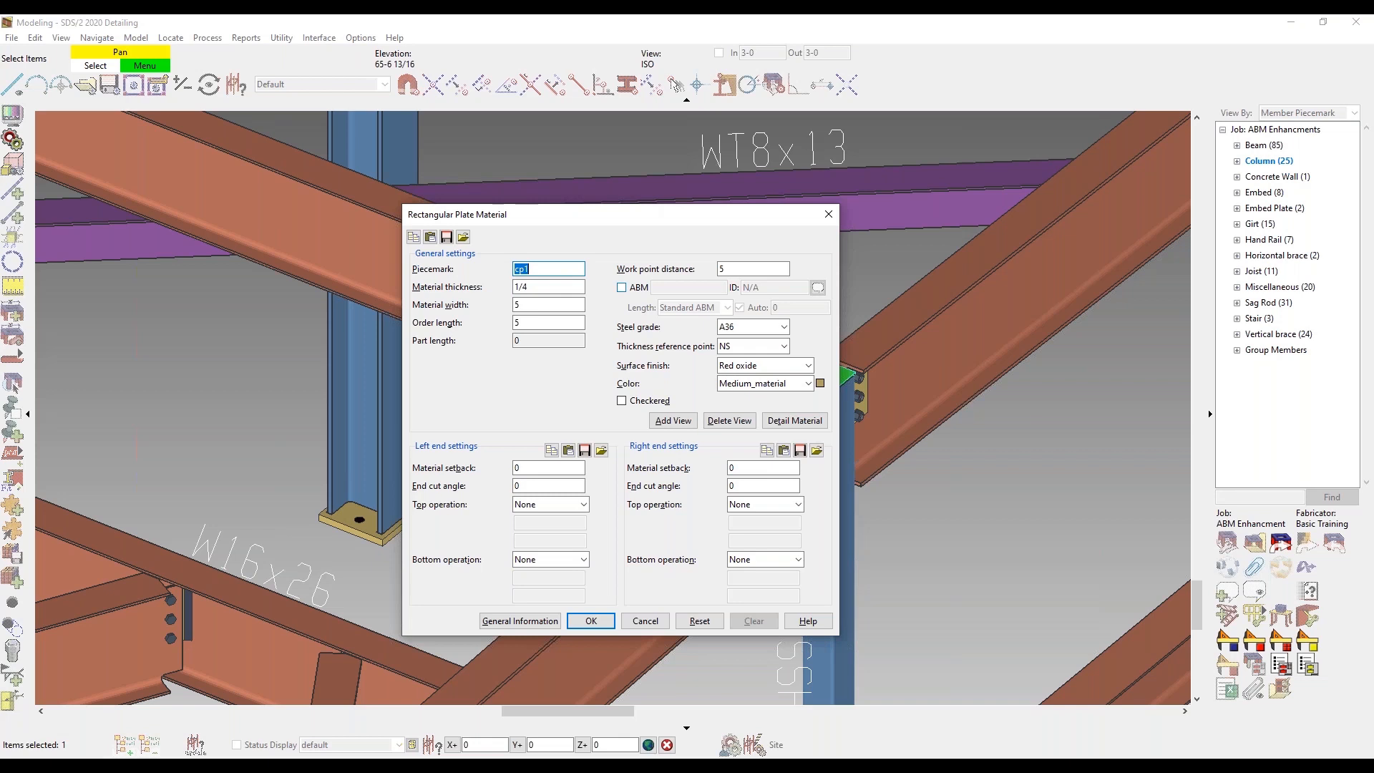
{"action": "left_click", "coordinate": [645, 289]}
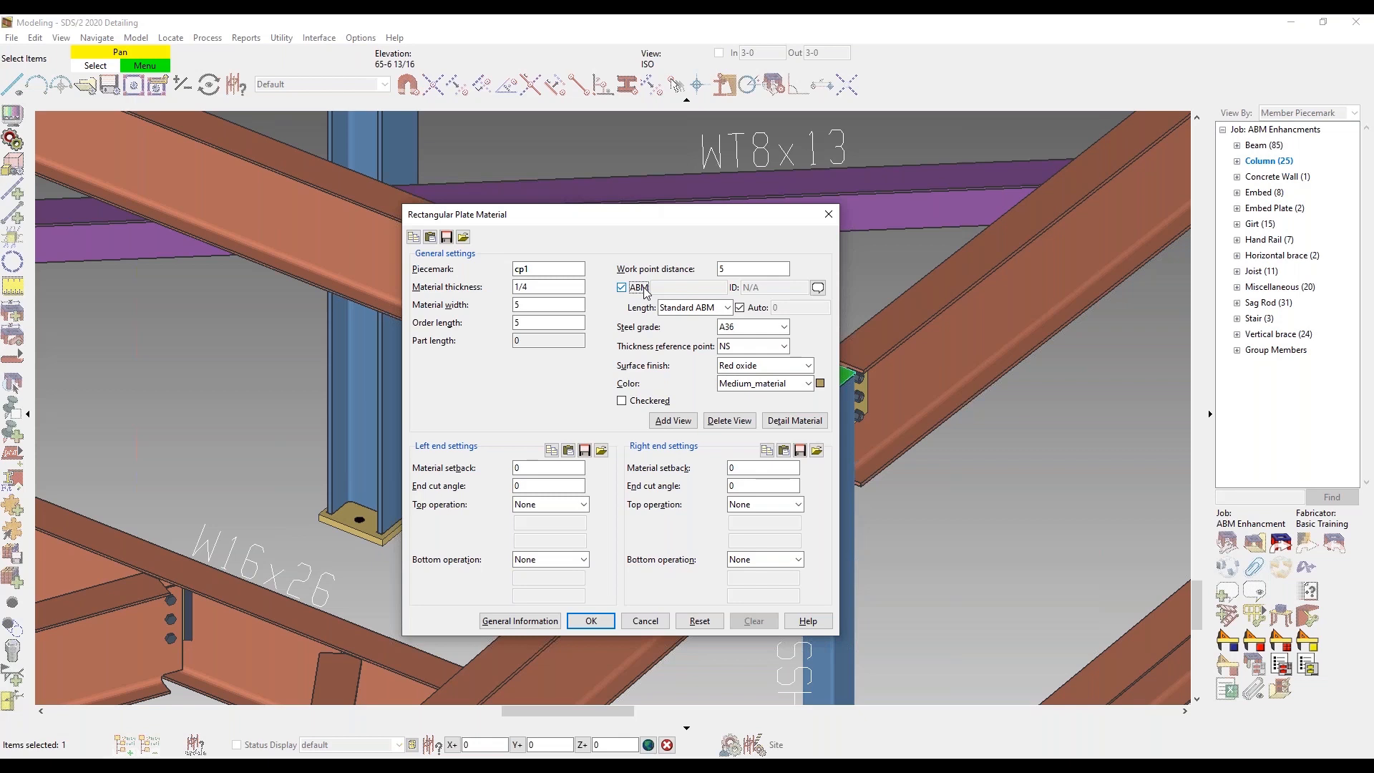
{"action": "left_click", "coordinate": [647, 621]}
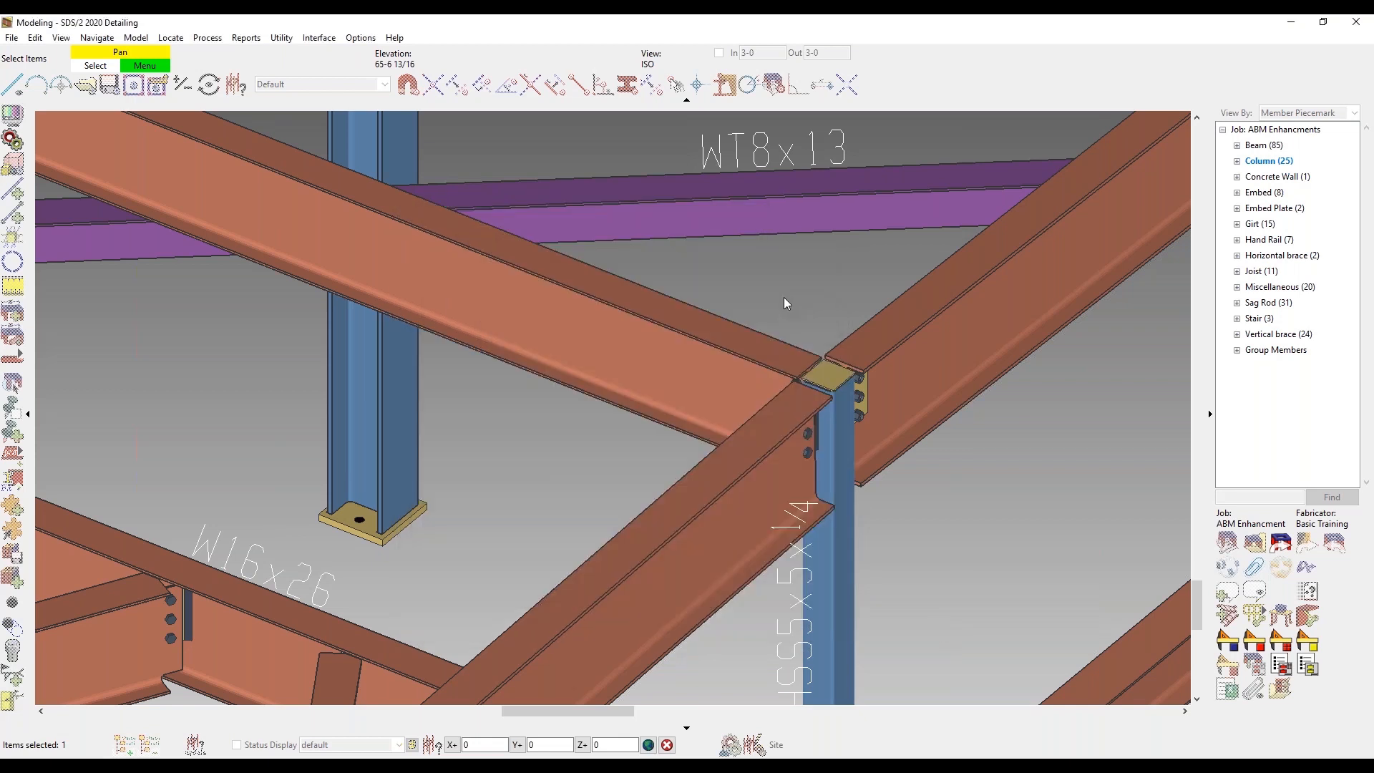
Try the Update Status options ABM Yes, ABM Point to Point Yes and ABM Note, and cancel without applying them
{"action": "scroll", "coordinate": [764, 295], "scroll_direction": "down", "scroll_amount": 2}
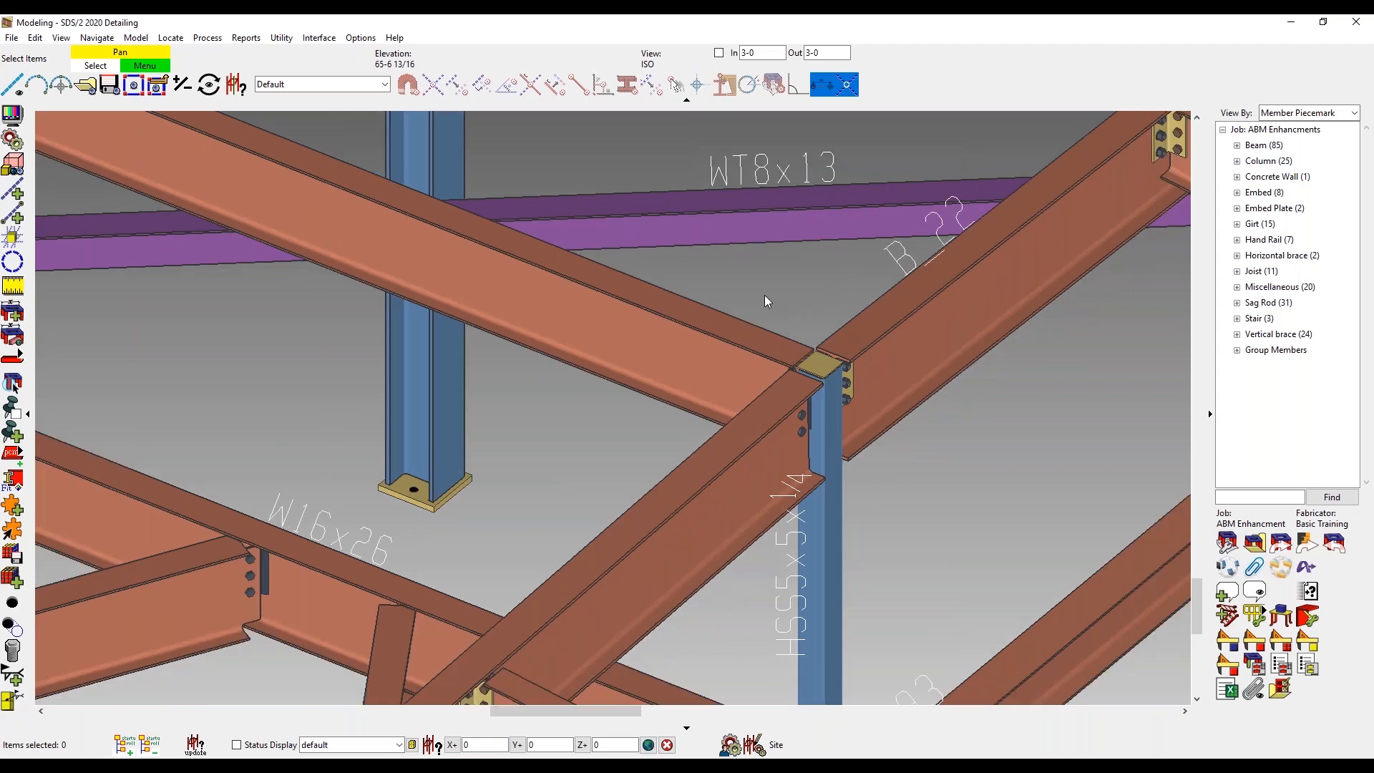
{"action": "scroll", "coordinate": [765, 295], "scroll_direction": "down", "scroll_amount": 1}
{"action": "scroll", "coordinate": [764, 295], "scroll_direction": "down", "scroll_amount": 3}
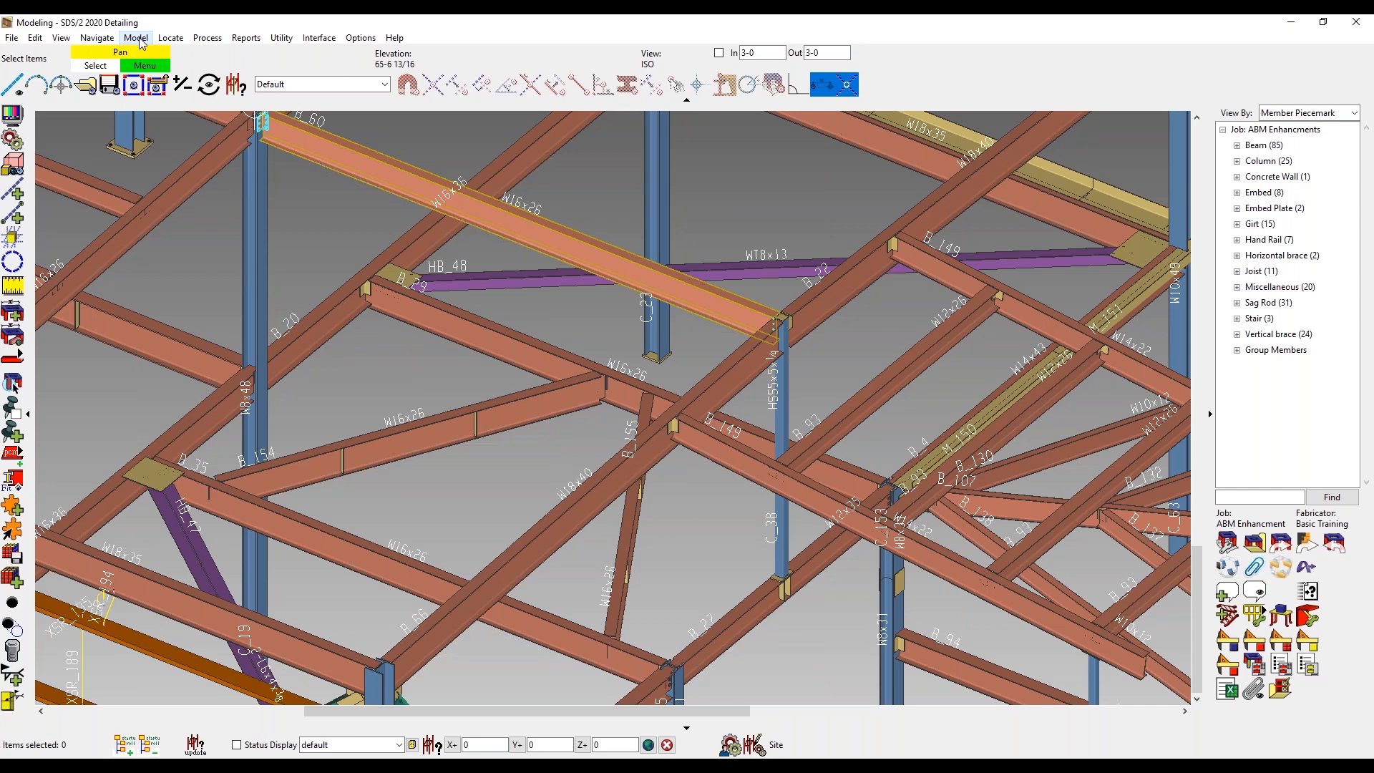
{"action": "left_click", "coordinate": [138, 39]}
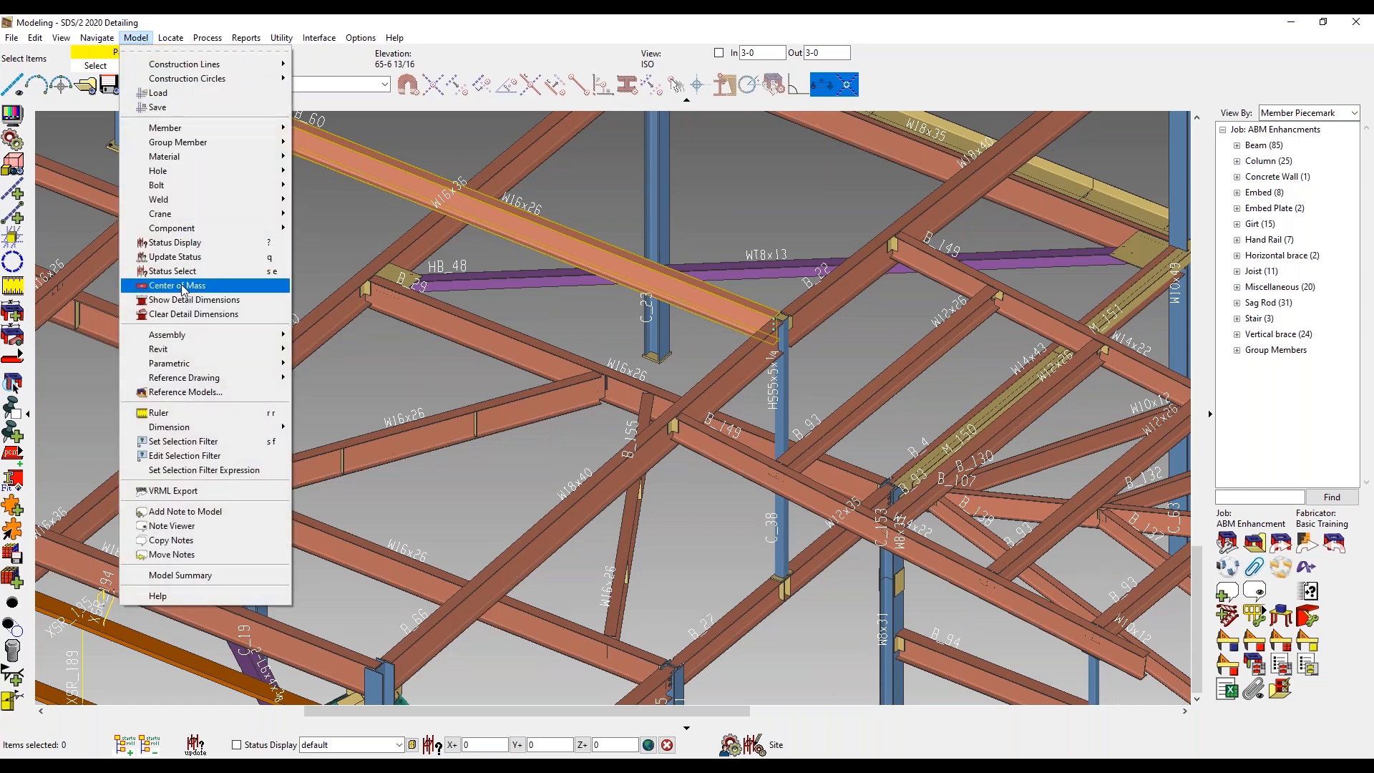
{"action": "left_click", "coordinate": [188, 259]}
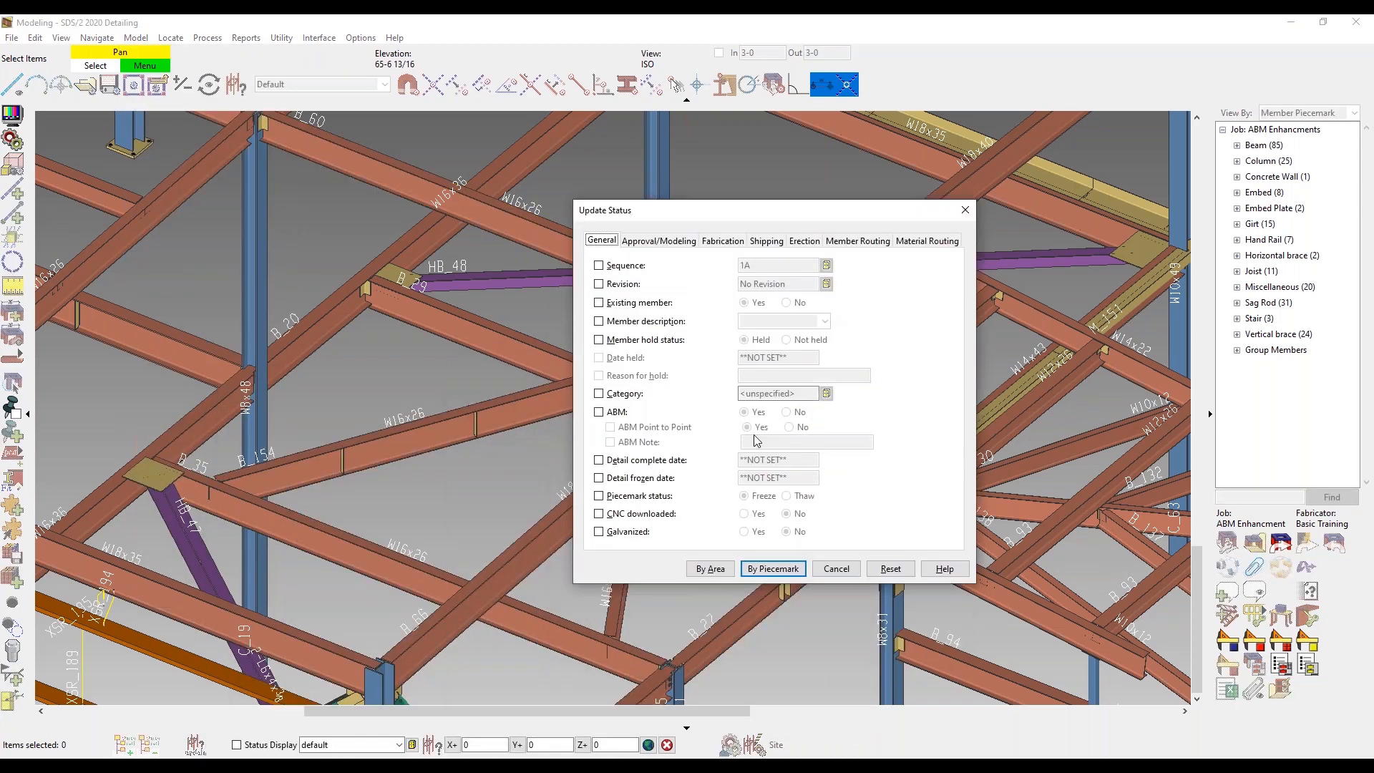
{"action": "left_click", "coordinate": [598, 412]}
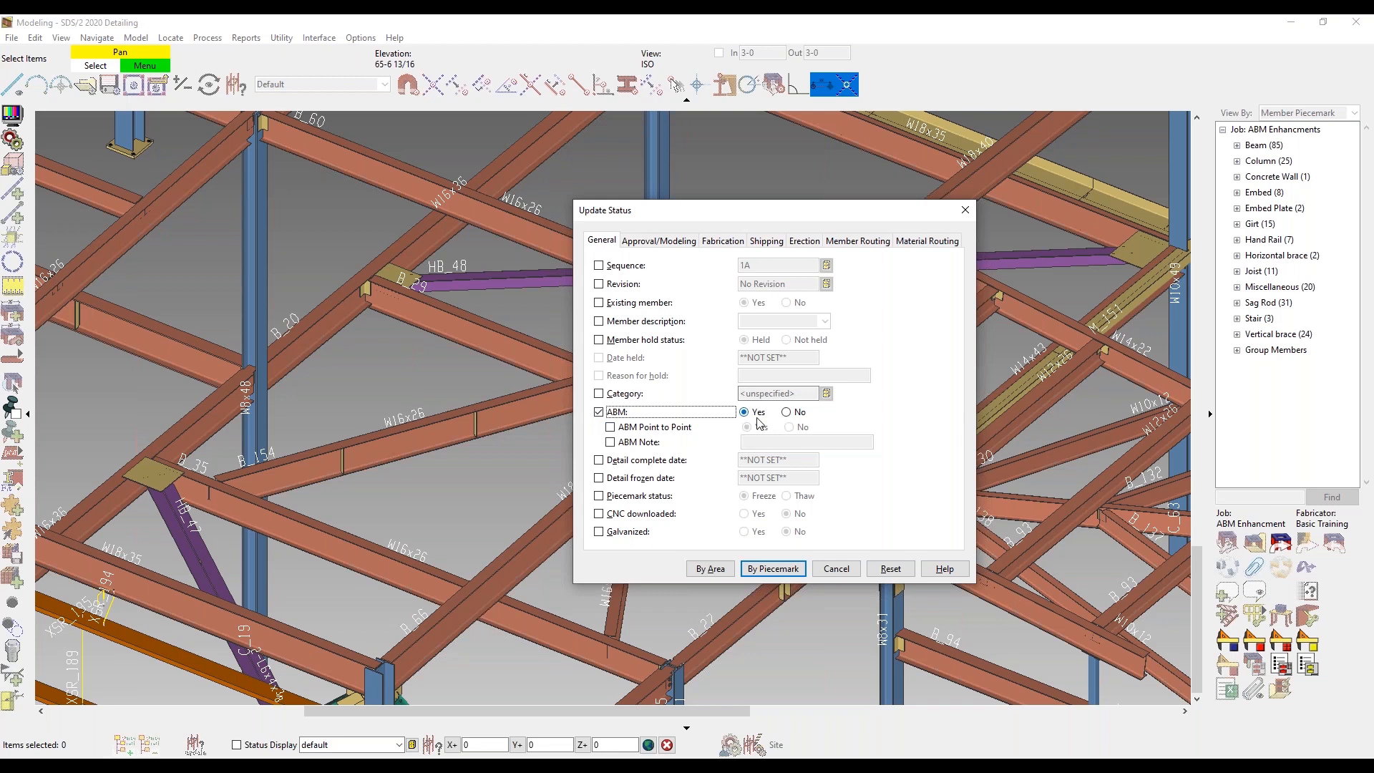
{"action": "left_click", "coordinate": [659, 431]}
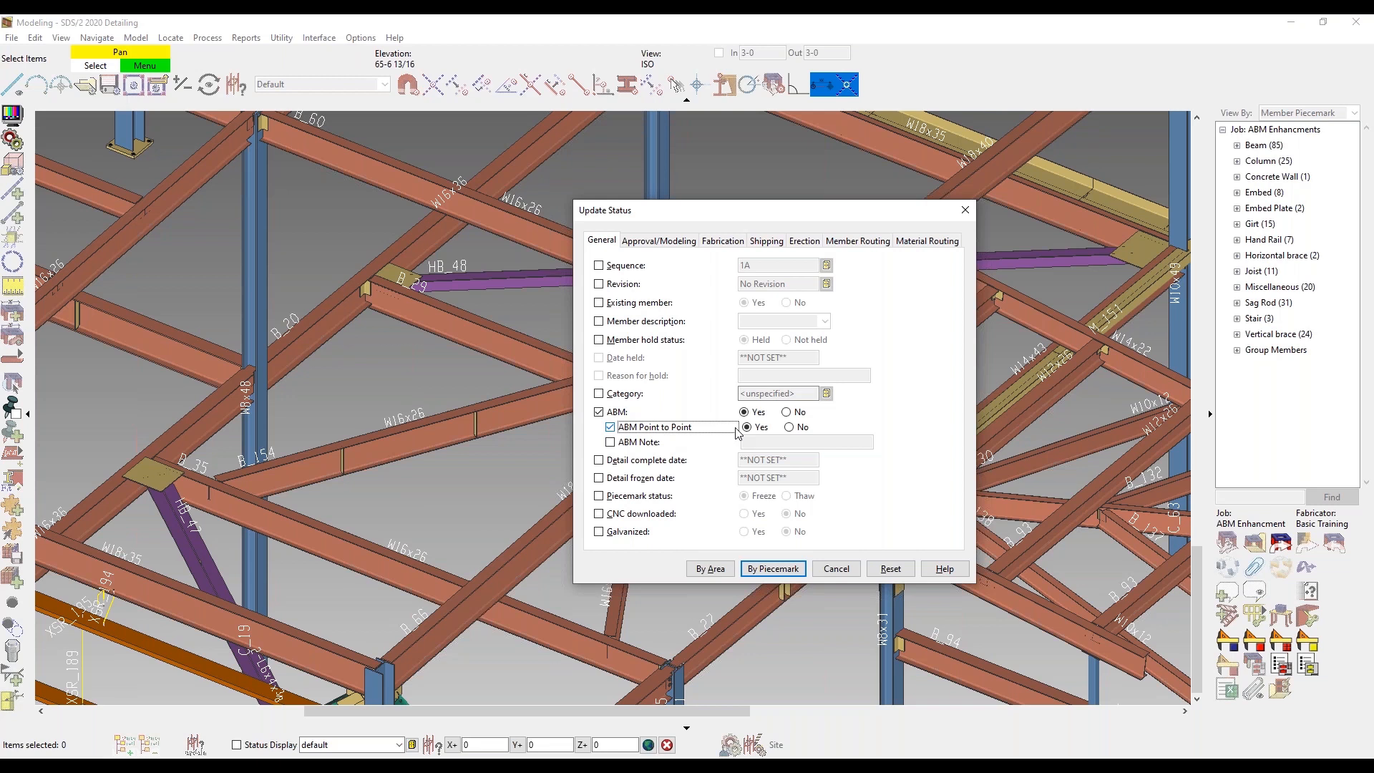
{"action": "left_click", "coordinate": [655, 445]}
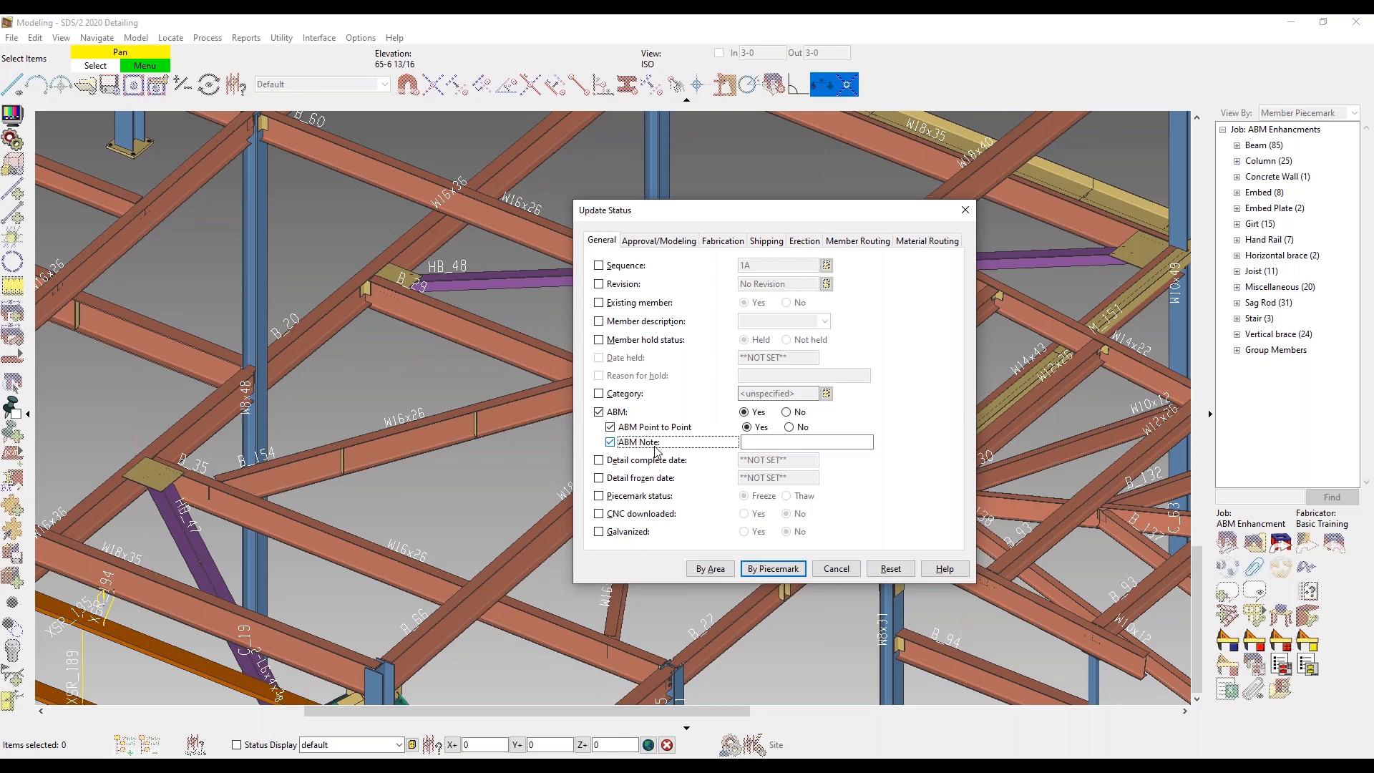
{"action": "left_click", "coordinate": [837, 570]}
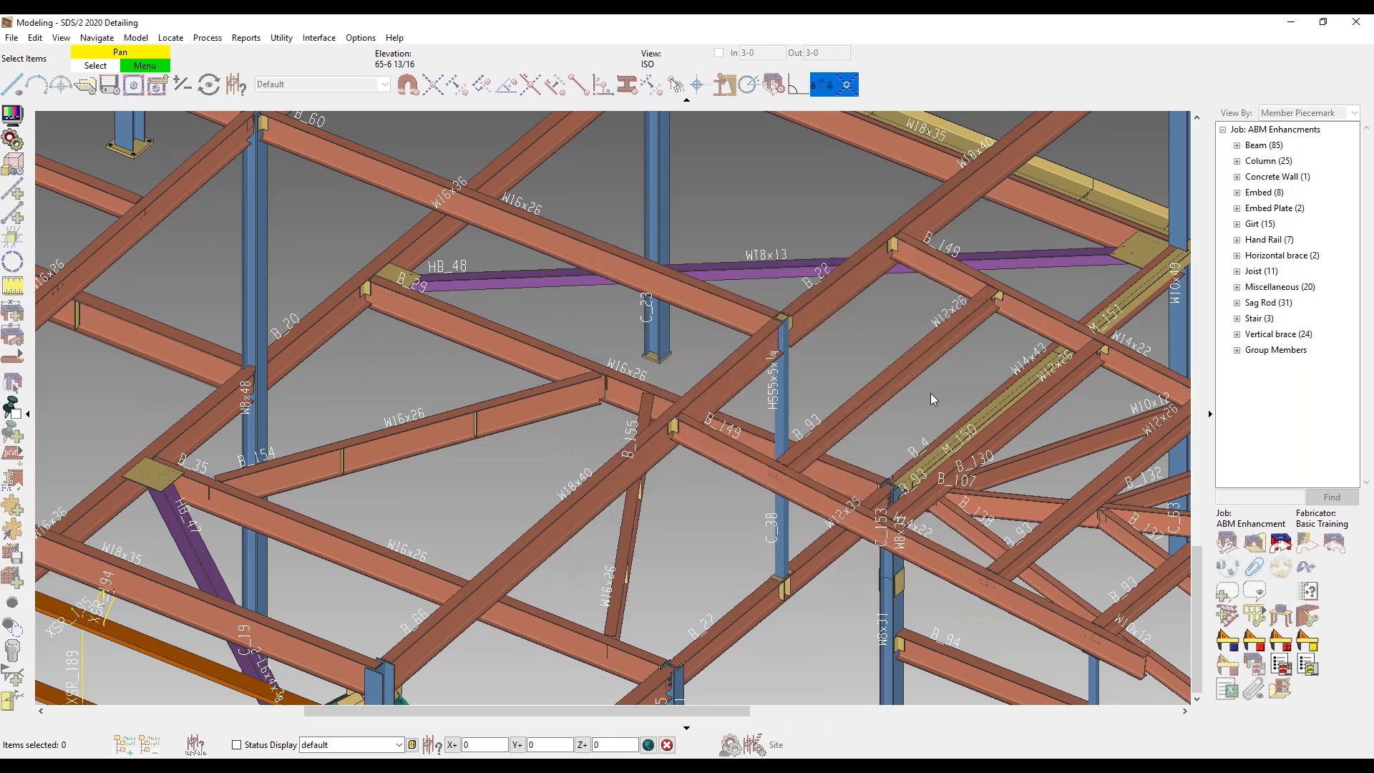
Configure the default status display to color members green when ABM candidate is Yes, and apply it to the model
{"action": "left_click", "coordinate": [430, 750]}
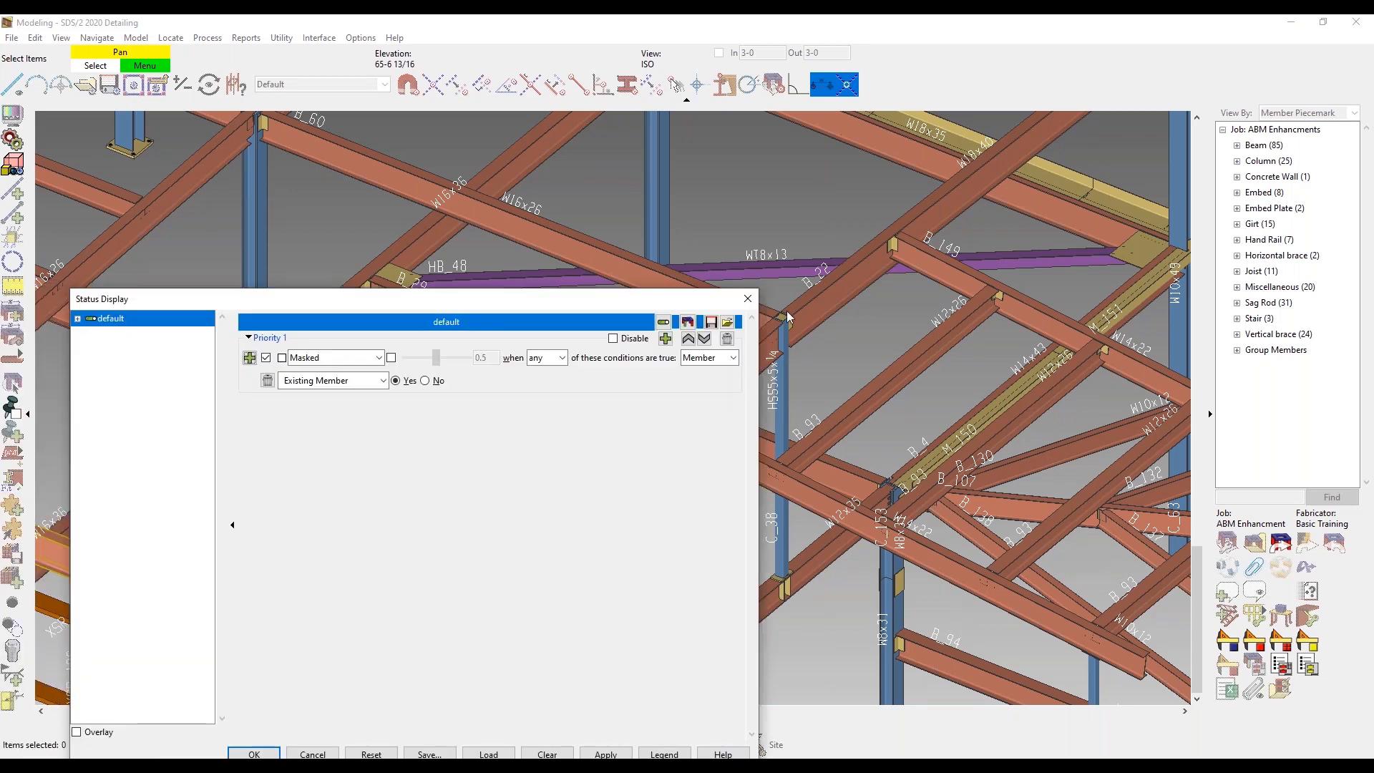
{"action": "left_click_drag", "start_coordinate": [546, 312], "coordinate": [904, 160]}
{"action": "left_click", "coordinate": [712, 214]}
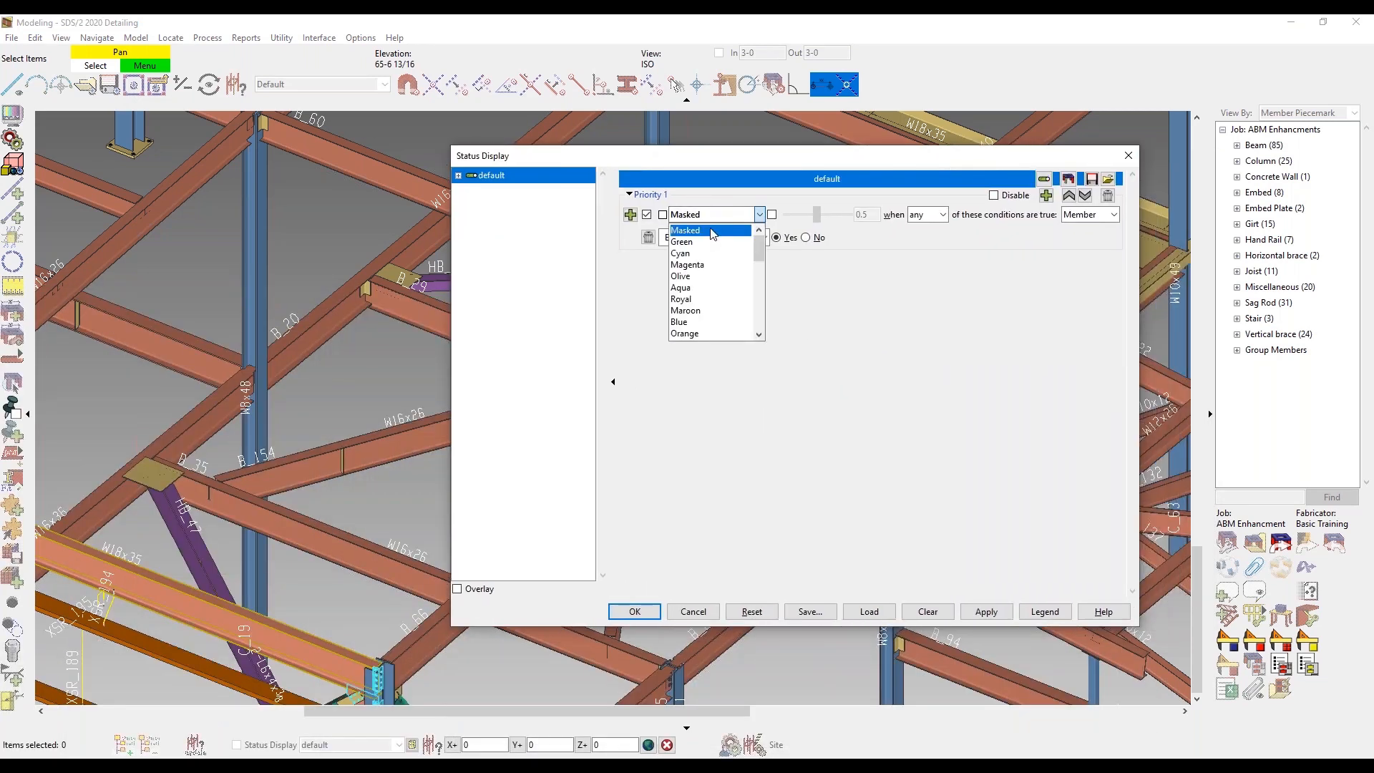
{"action": "left_click", "coordinate": [712, 242]}
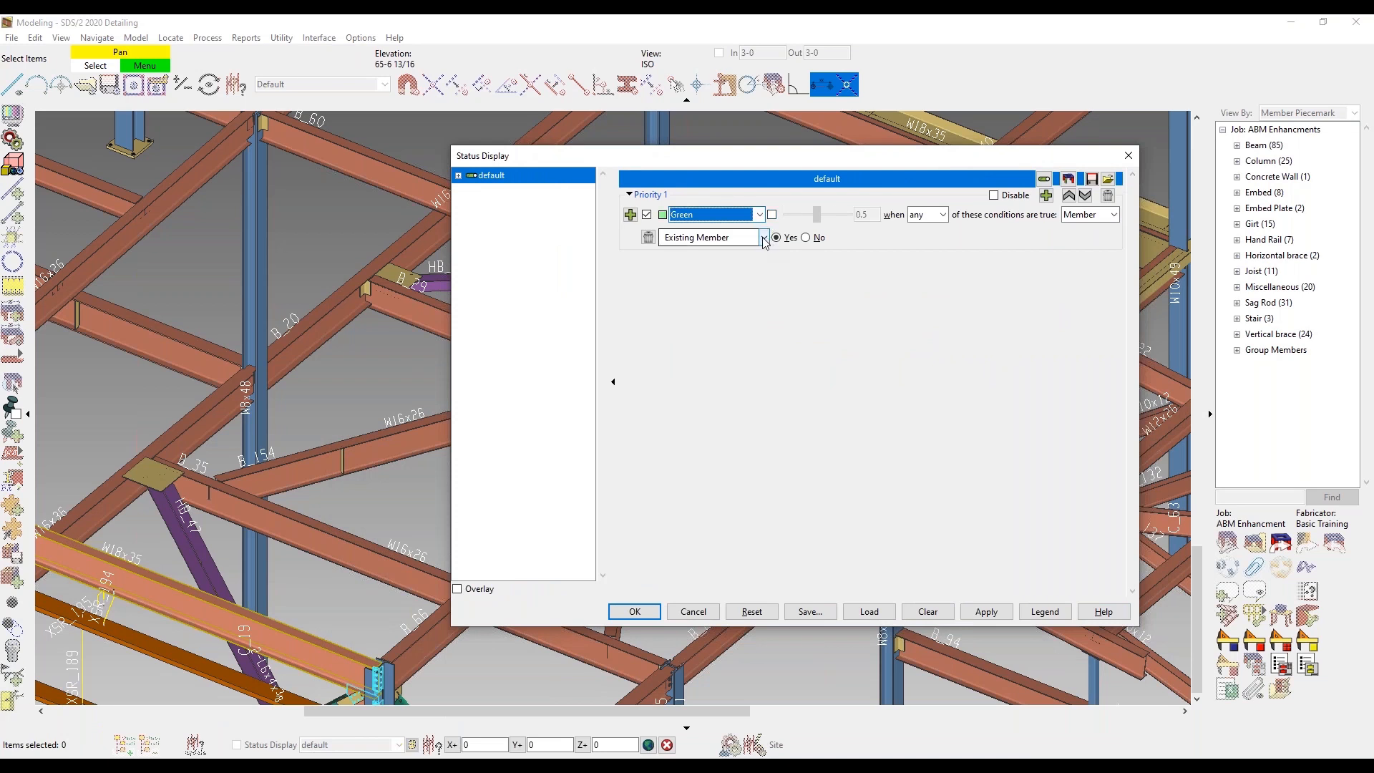
{"action": "left_click", "coordinate": [764, 239]}
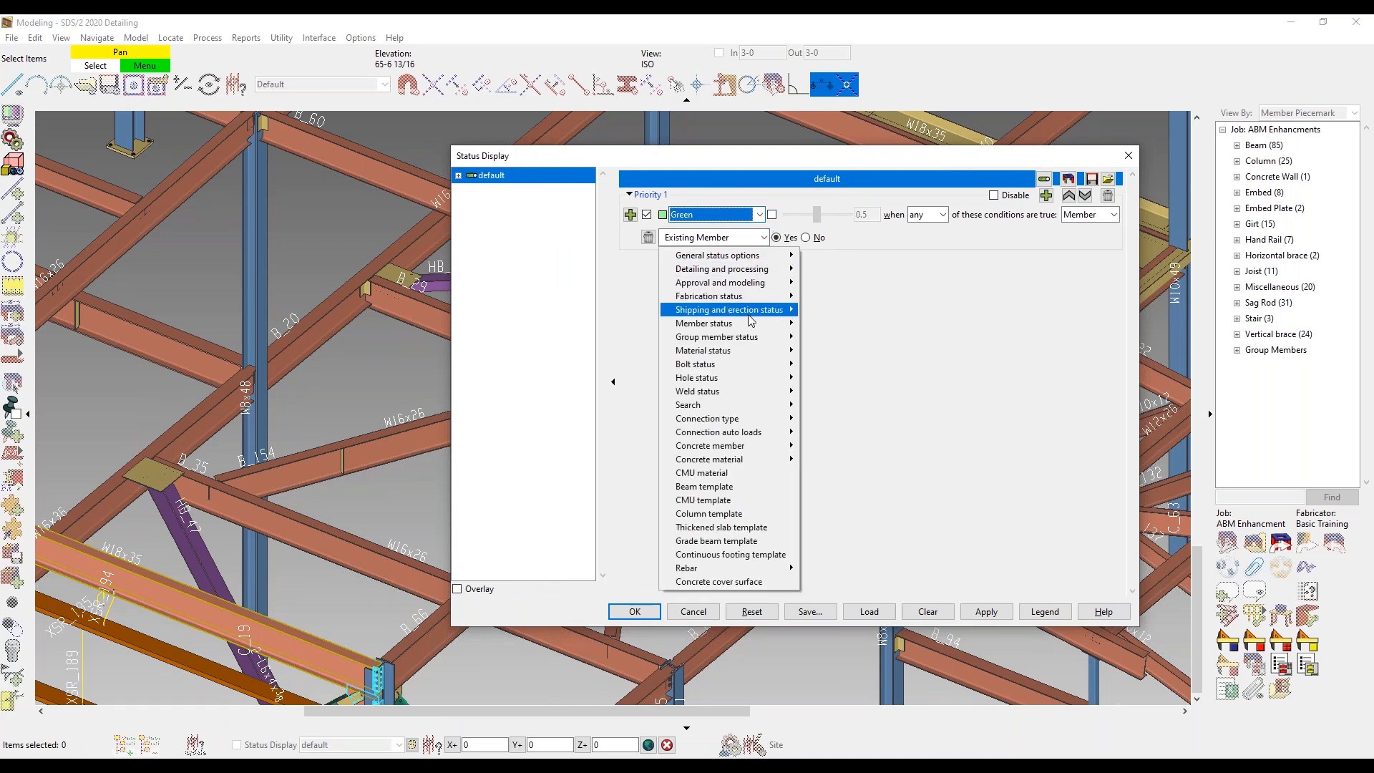
{"action": "mouse_move", "coordinate": [744, 352]}
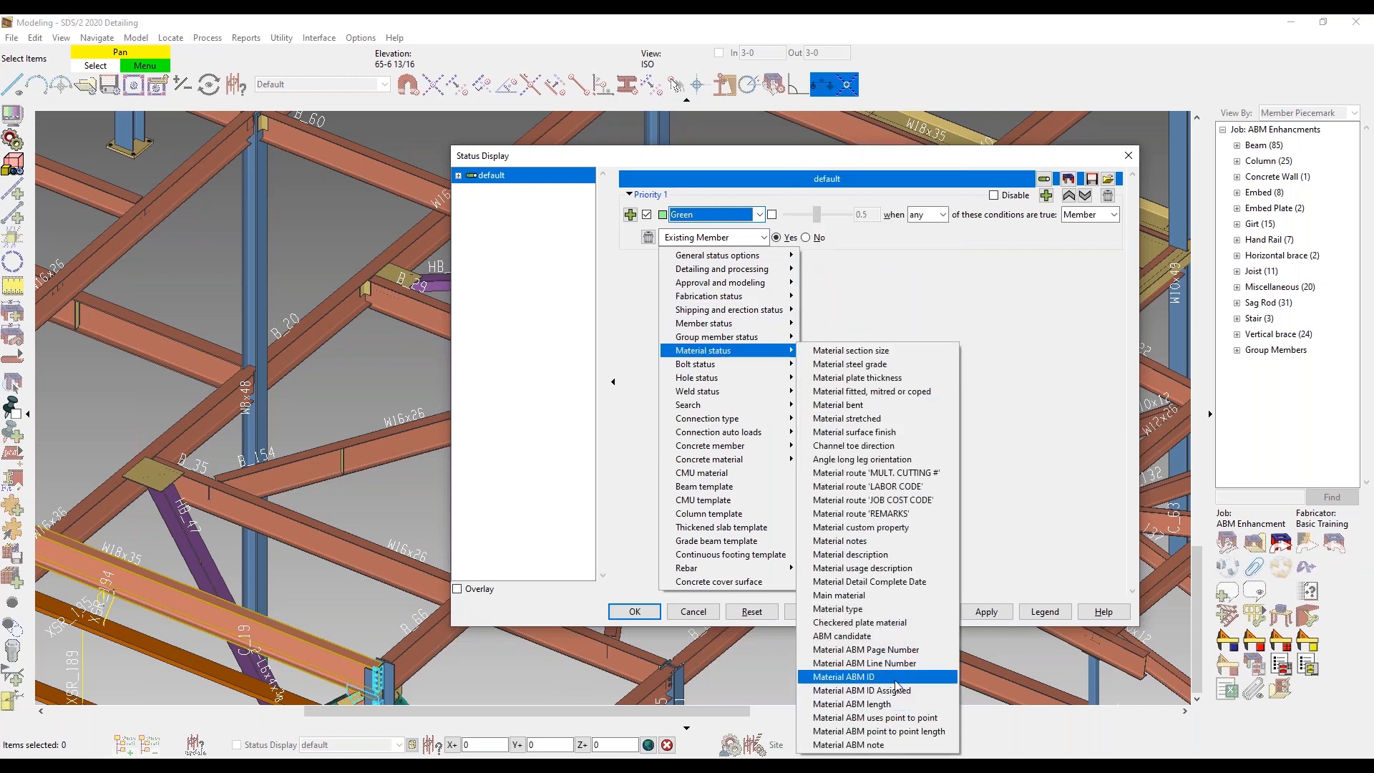
{"action": "left_click", "coordinate": [893, 637]}
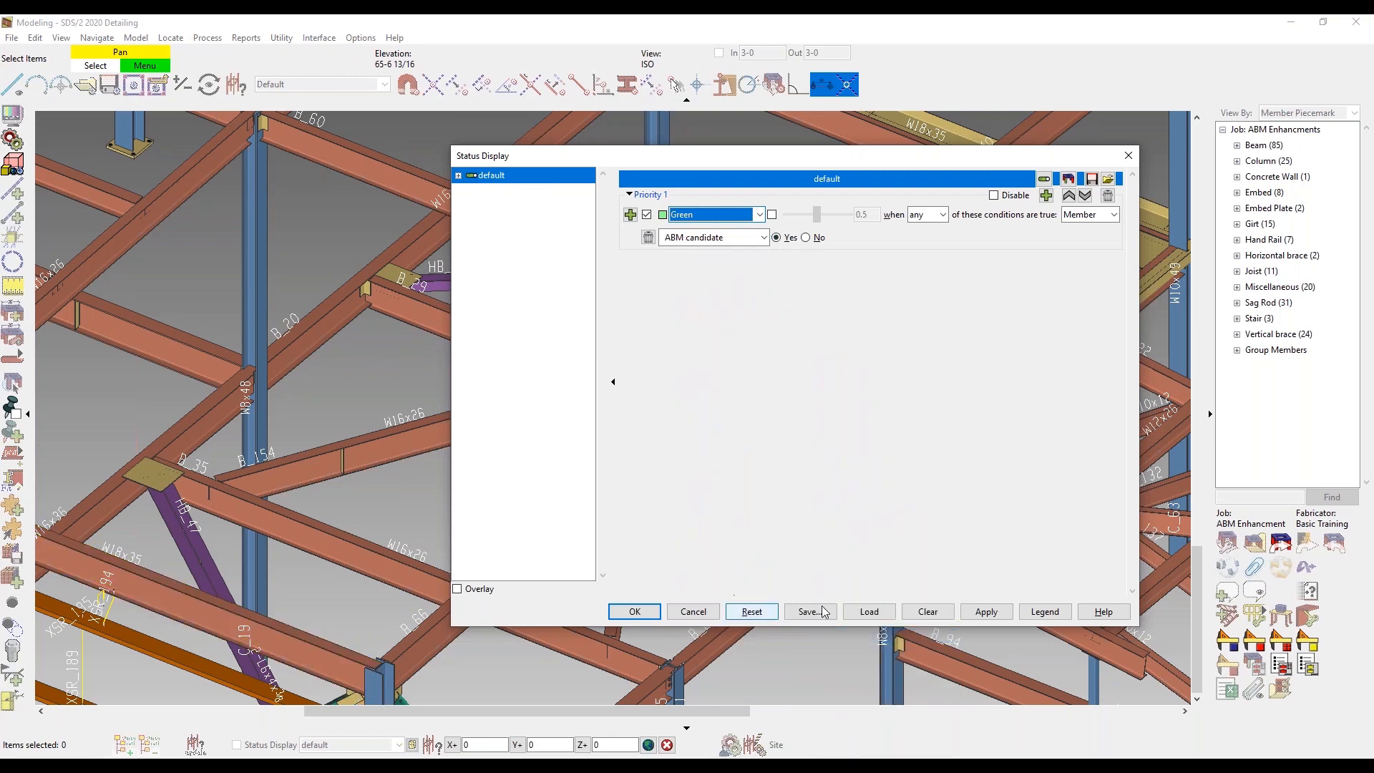
{"action": "left_click", "coordinate": [972, 611]}
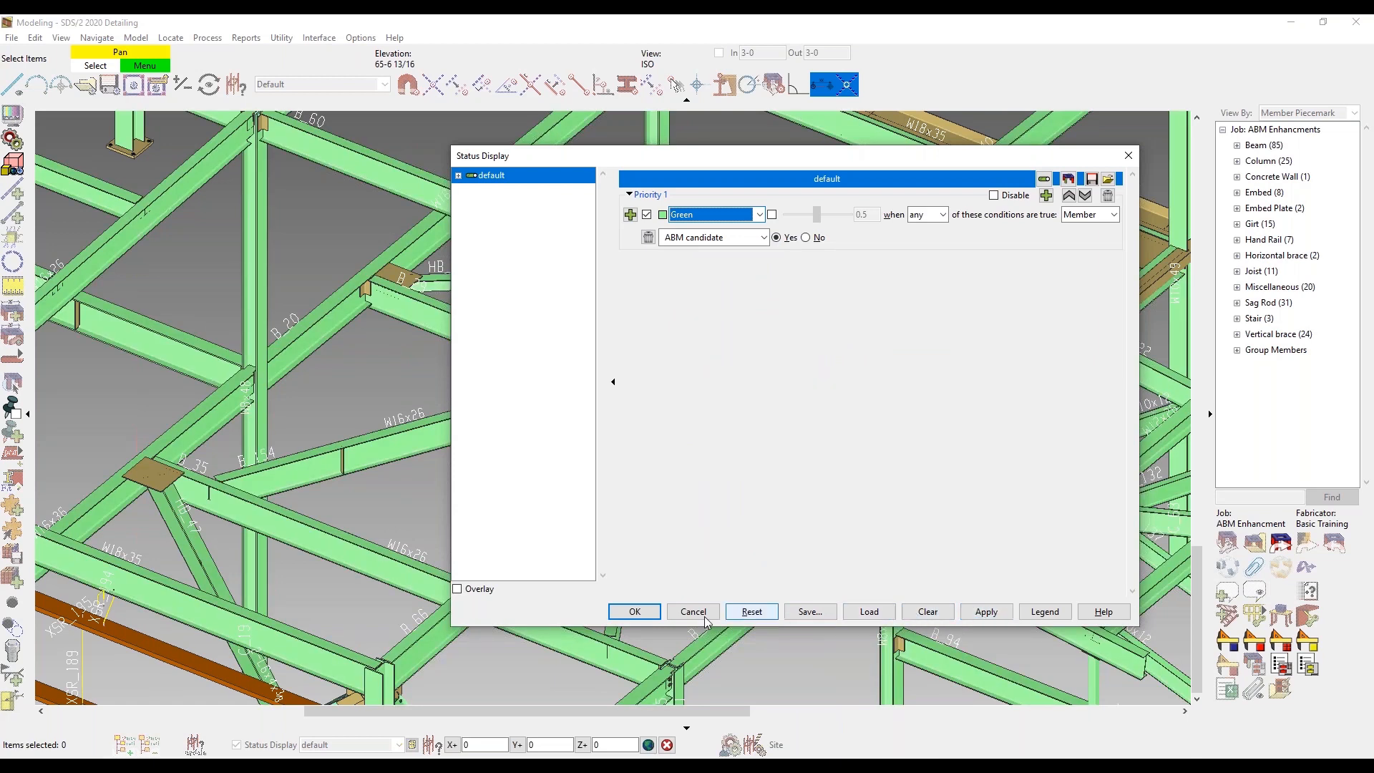
{"action": "left_click", "coordinate": [613, 613]}
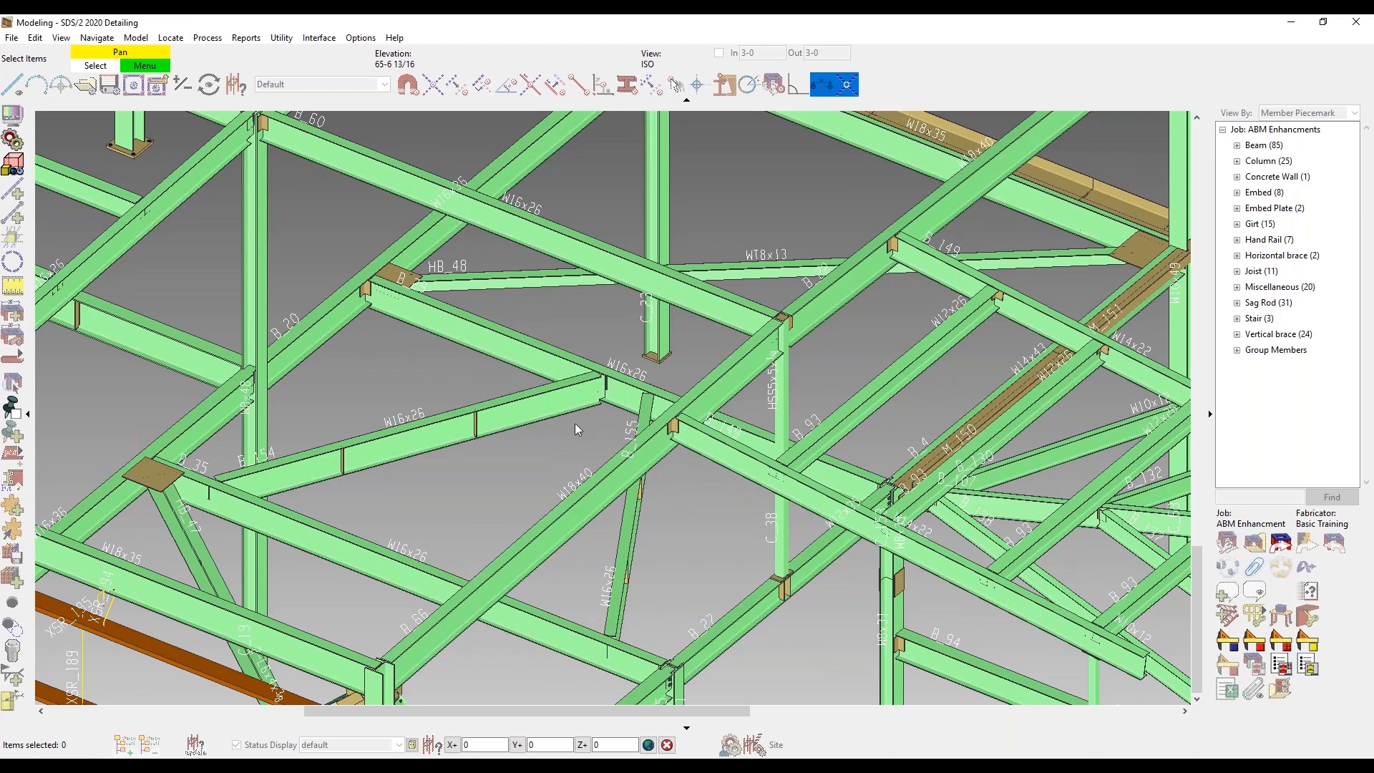
{"action": "scroll", "coordinate": [586, 416], "scroll_direction": "down", "scroll_amount": 5}
{"action": "scroll", "coordinate": [576, 419], "scroll_direction": "up", "scroll_amount": 2}
{"action": "scroll", "coordinate": [572, 418], "scroll_direction": "up", "scroll_amount": 3}
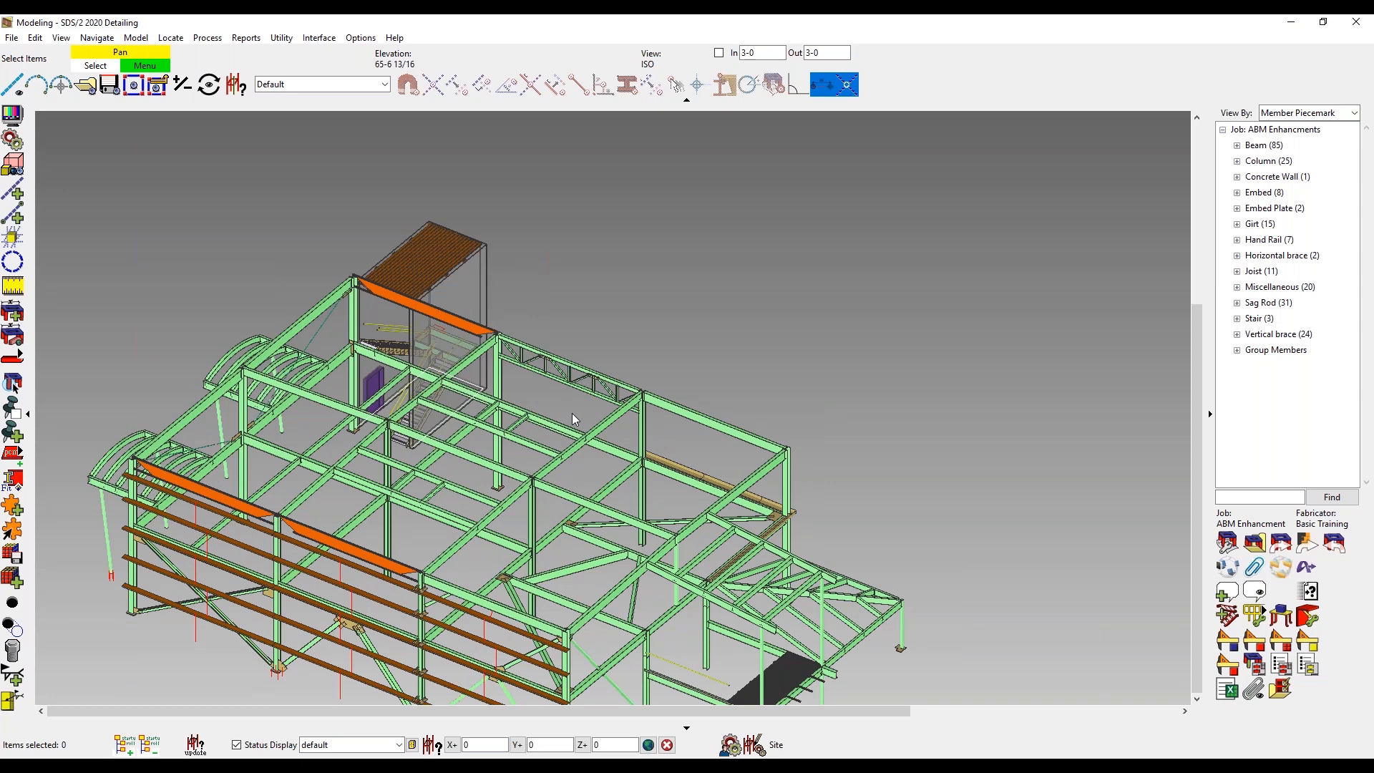
Examine the status-colored model at the stair tower, the entrance platform and the girt wall to compare ABM candidates with the other members
{"action": "scroll", "coordinate": [372, 351], "scroll_direction": "up", "scroll_amount": 1}
{"action": "scroll", "coordinate": [371, 350], "scroll_direction": "up", "scroll_amount": 6}
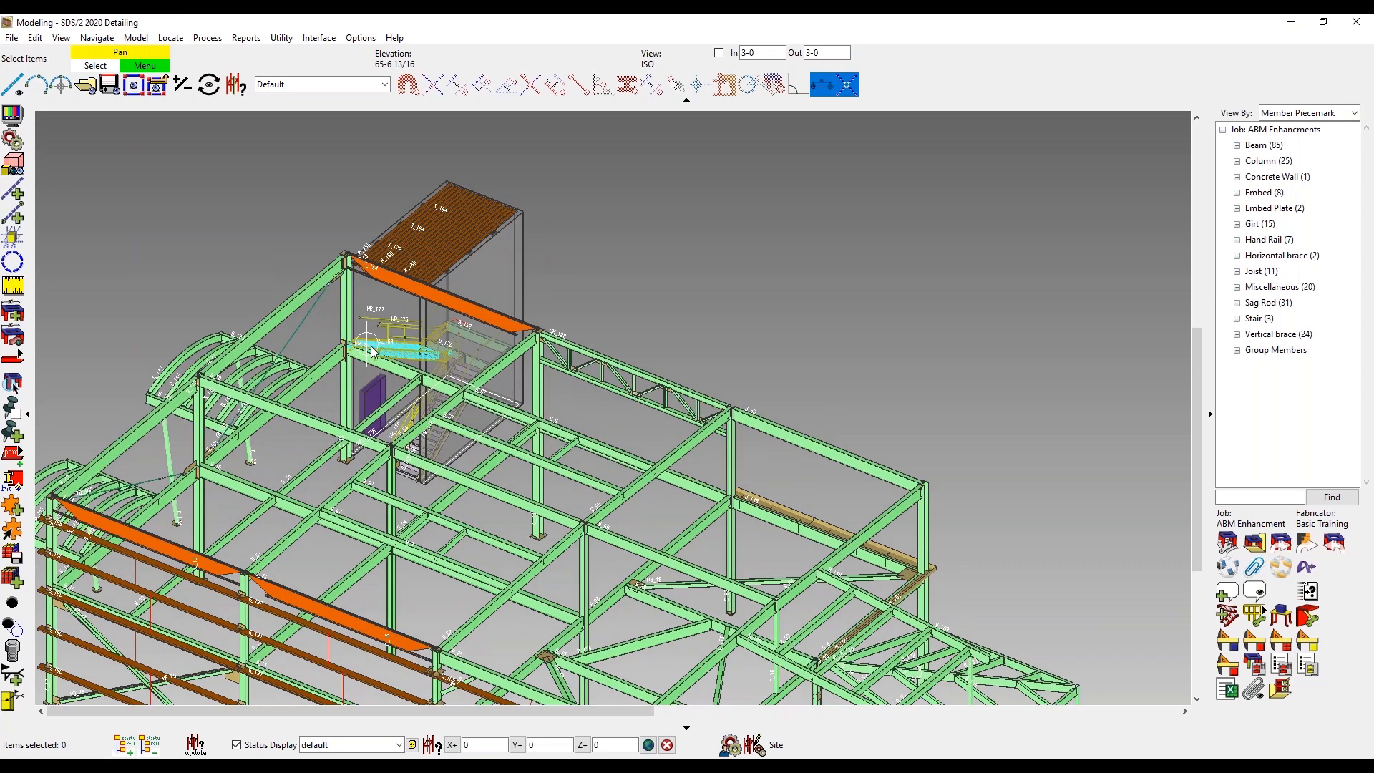
{"action": "scroll", "coordinate": [432, 366], "scroll_direction": "down", "scroll_amount": 8}
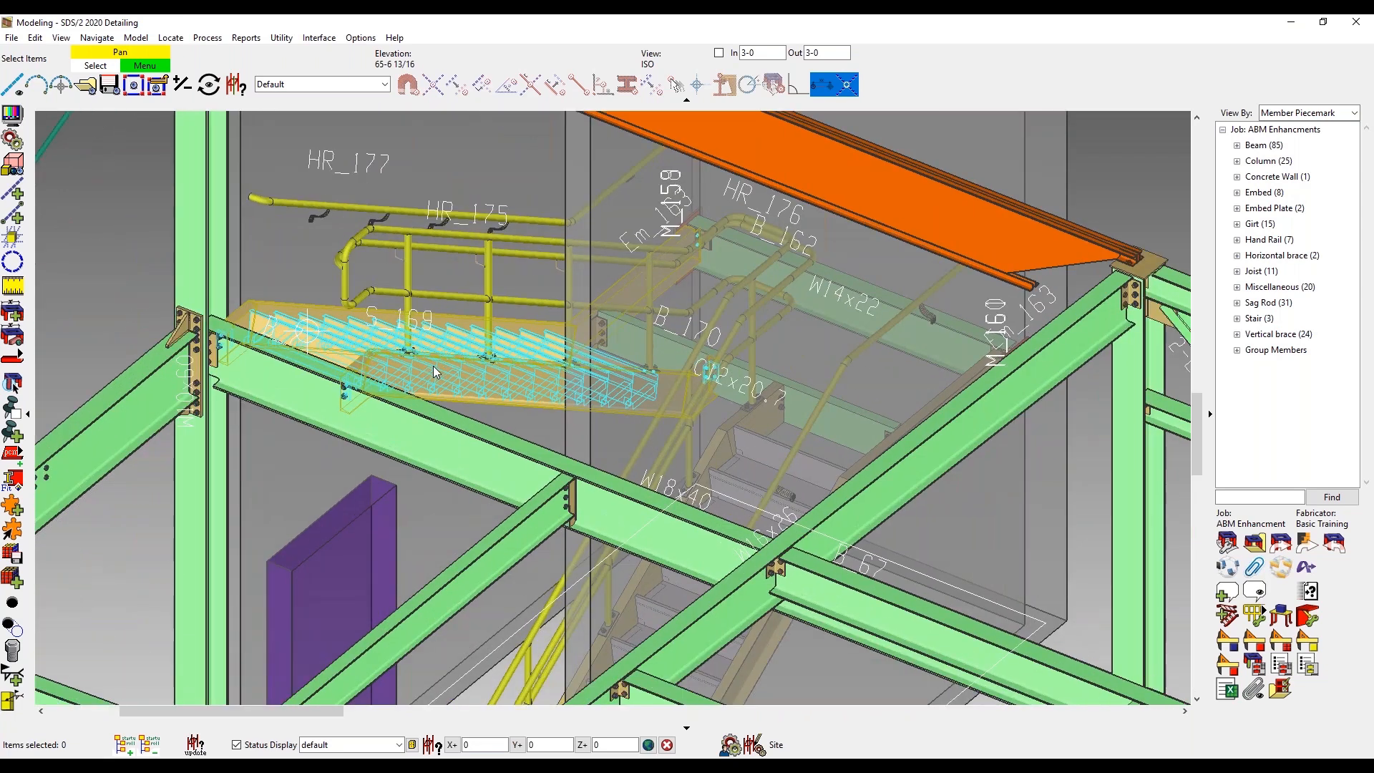
{"action": "scroll", "coordinate": [684, 457], "scroll_direction": "down", "scroll_amount": 3}
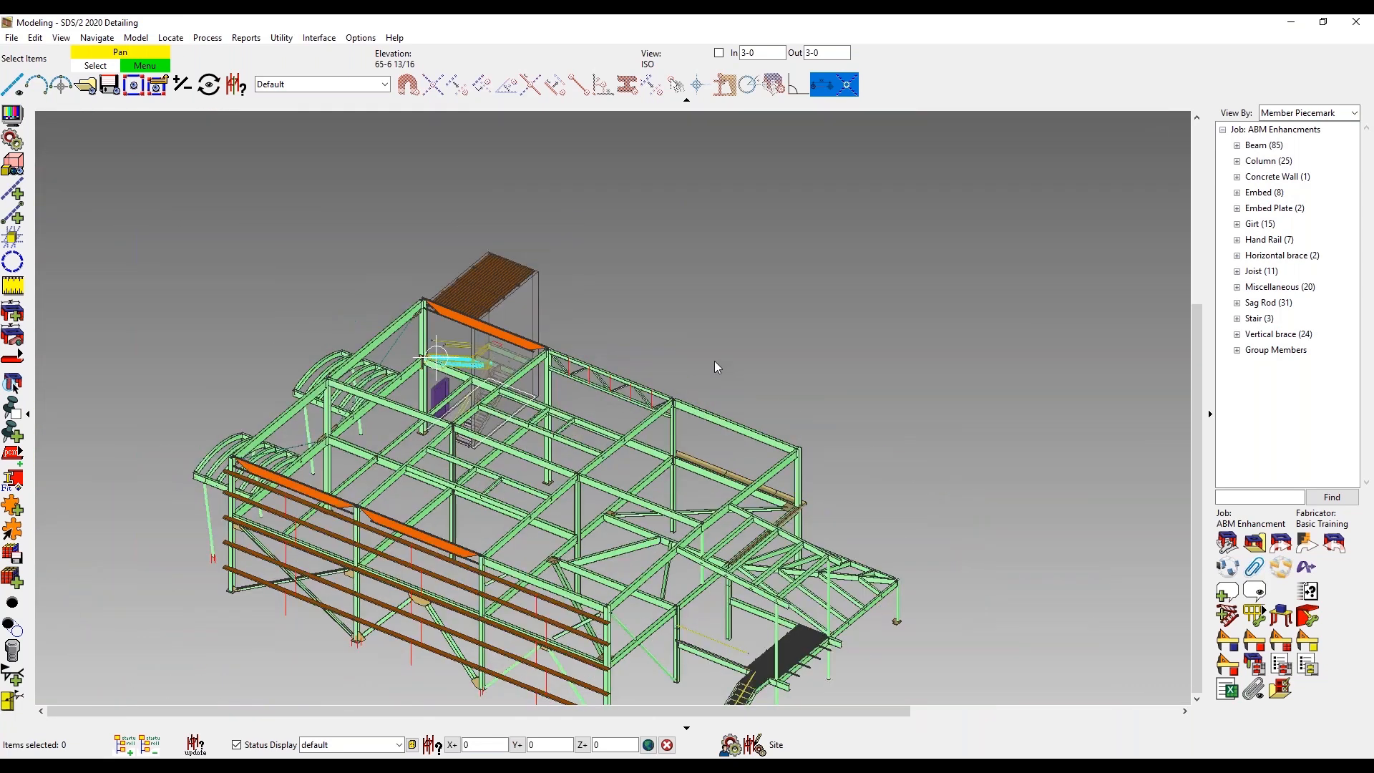
{"action": "scroll", "coordinate": [771, 687], "scroll_direction": "up", "scroll_amount": 1}
{"action": "scroll", "coordinate": [770, 685], "scroll_direction": "up", "scroll_amount": 4}
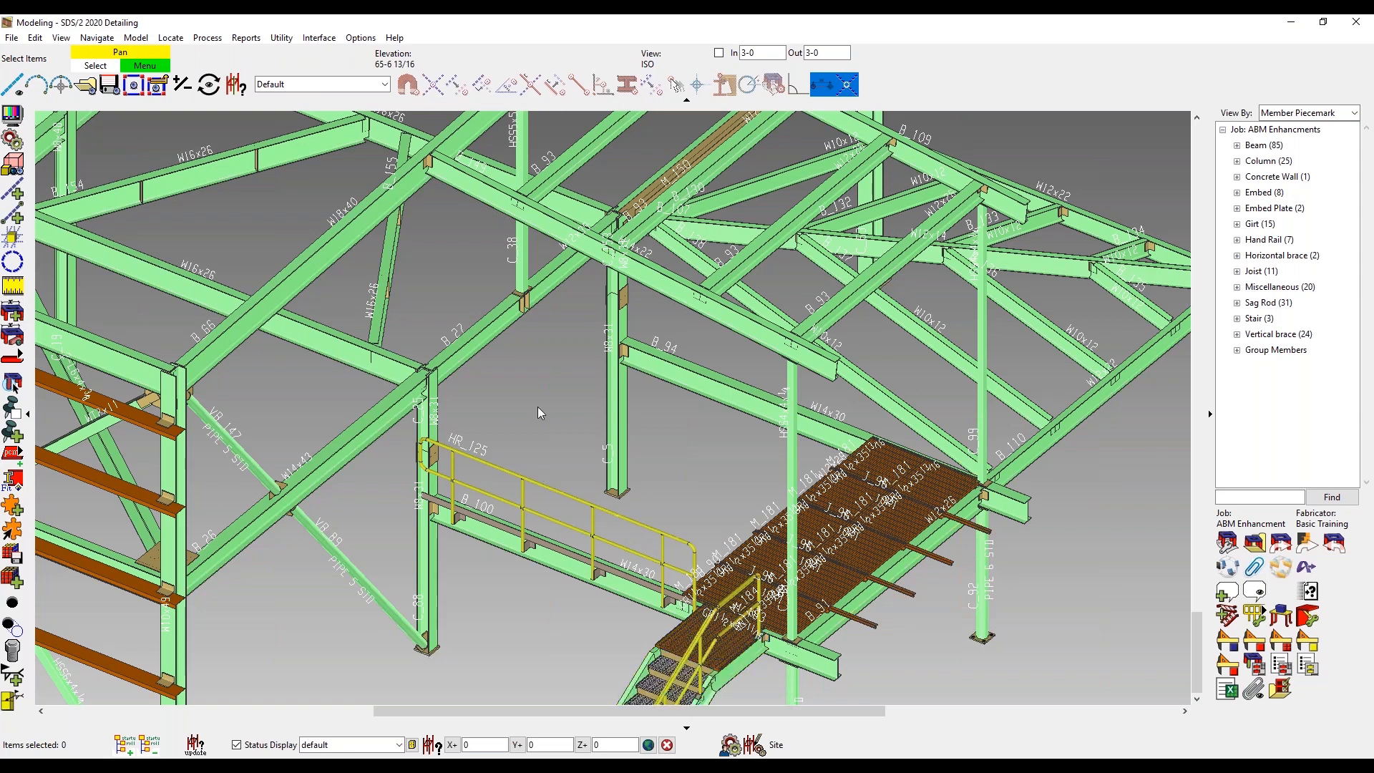
{"action": "scroll", "coordinate": [538, 406], "scroll_direction": "down", "scroll_amount": 6}
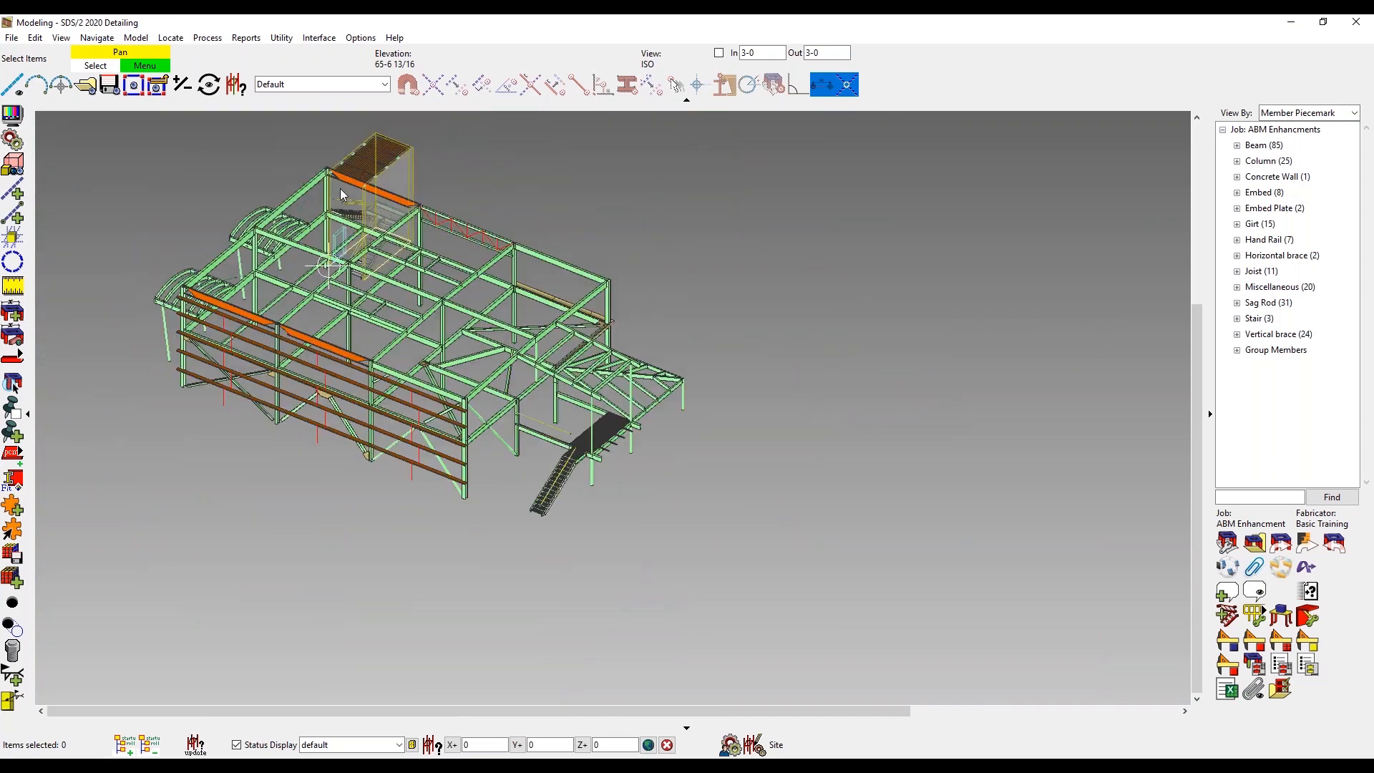
{"action": "scroll", "coordinate": [327, 247], "scroll_direction": "up", "scroll_amount": 8}
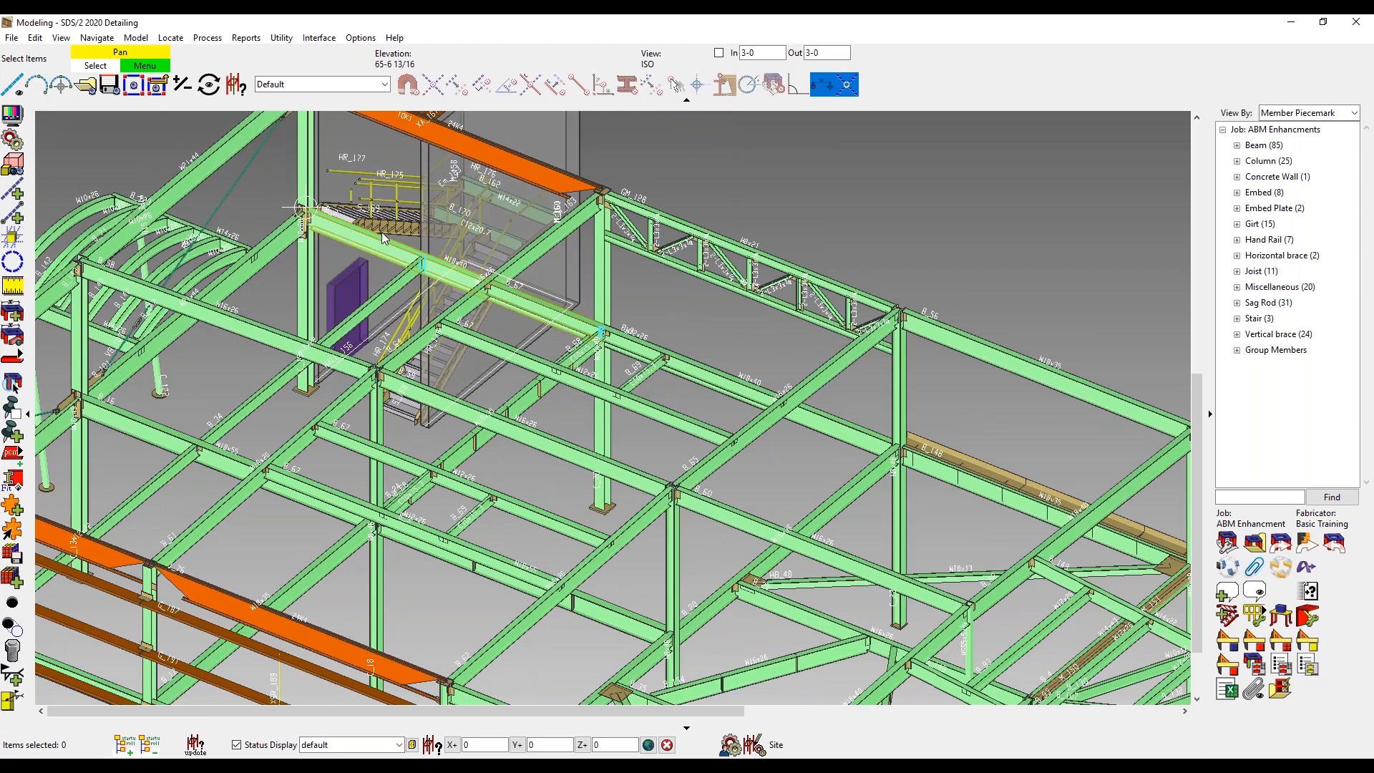
{"action": "scroll", "coordinate": [388, 220], "scroll_direction": "up", "scroll_amount": 3}
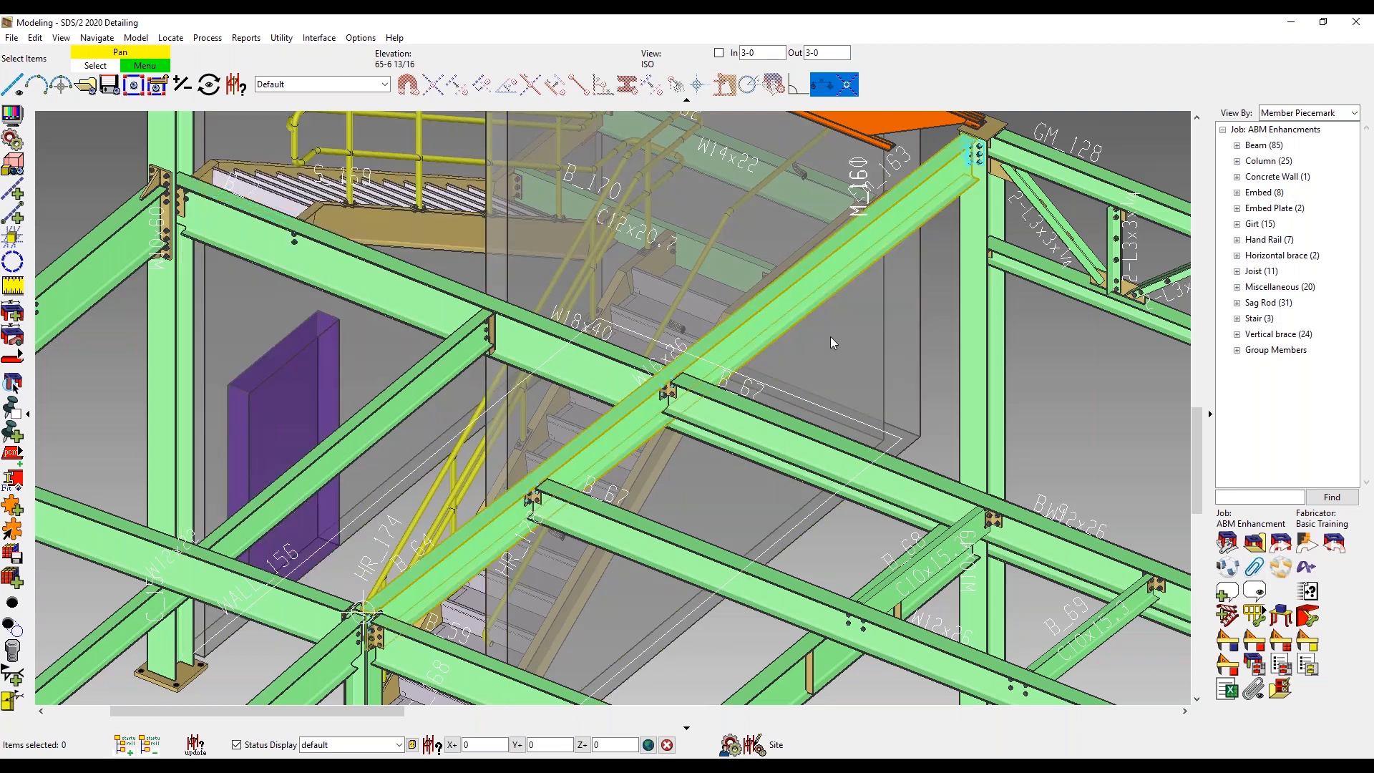
{"action": "scroll", "coordinate": [837, 336], "scroll_direction": "down", "scroll_amount": 3}
{"action": "scroll", "coordinate": [840, 336], "scroll_direction": "down", "scroll_amount": 5}
{"action": "scroll", "coordinate": [794, 450], "scroll_direction": "up", "scroll_amount": 6}
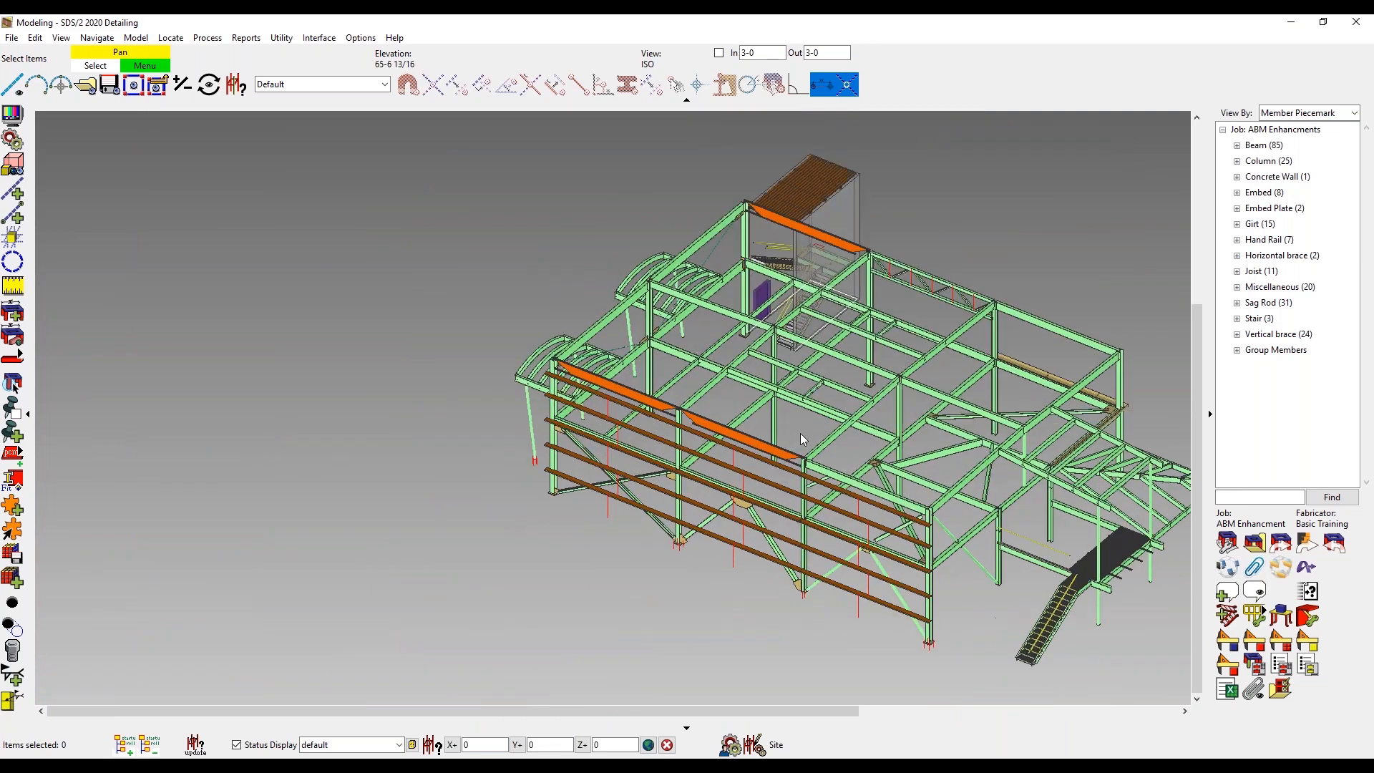
{"action": "scroll", "coordinate": [792, 474], "scroll_direction": "up", "scroll_amount": 2}
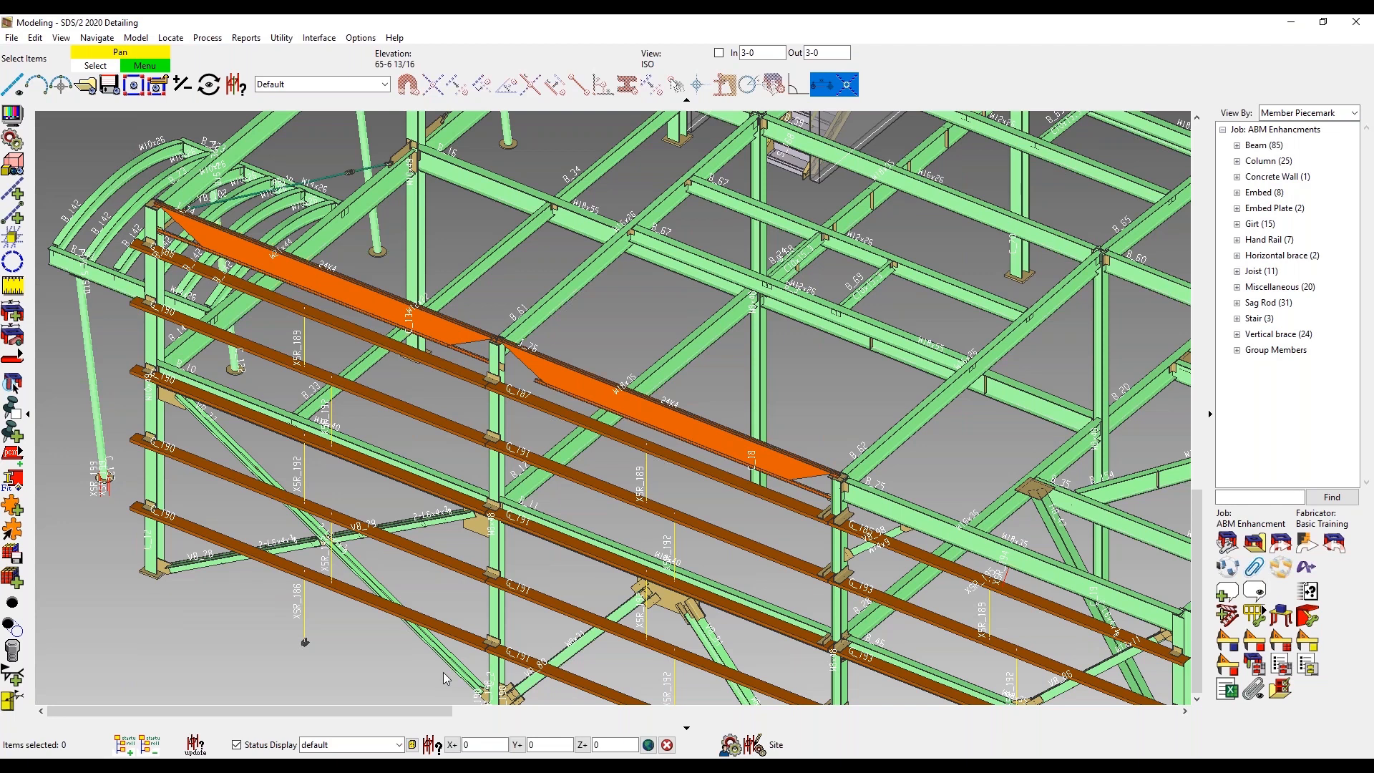
Look through the selection filter options, including By Status Display, without choosing one, and select a single column at the back of the frame
{"action": "left_click", "coordinate": [382, 85]}
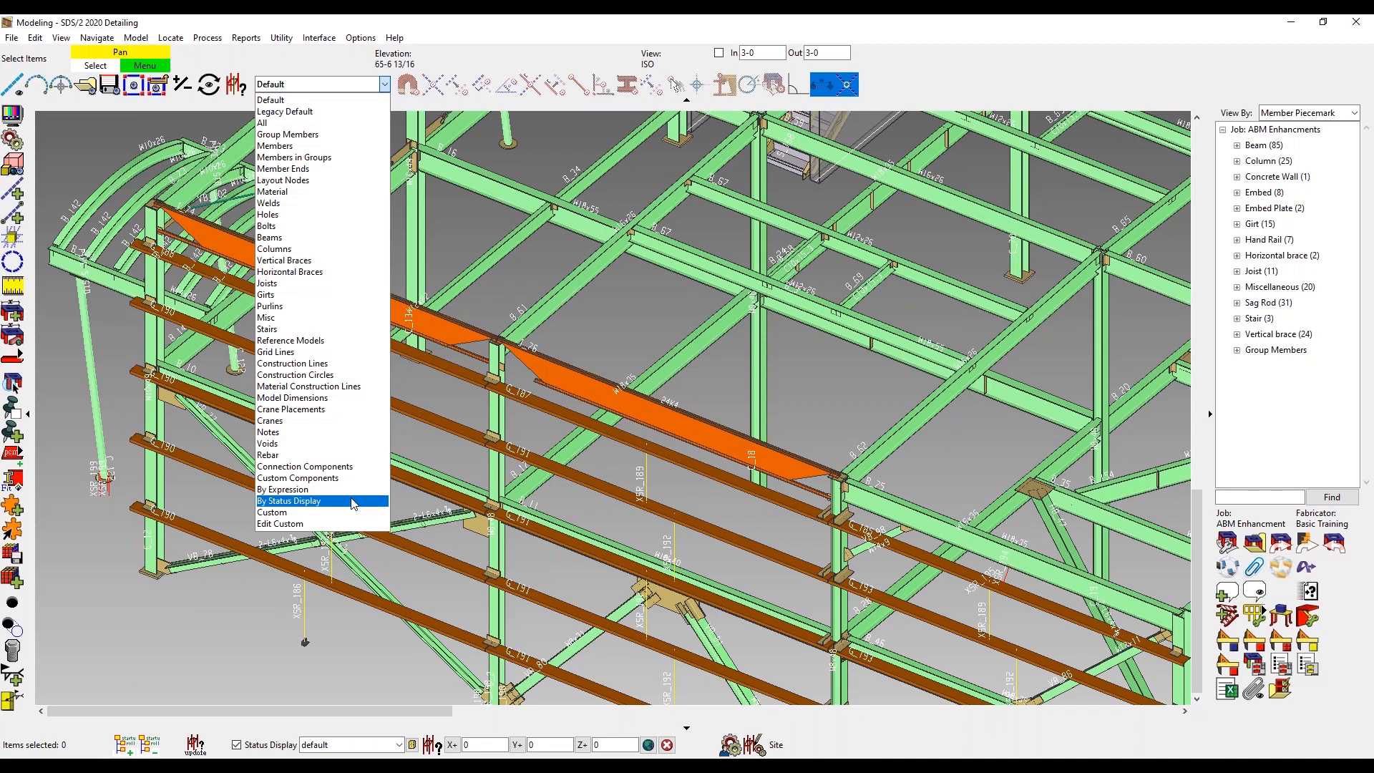
{"action": "left_click", "coordinate": [600, 337]}
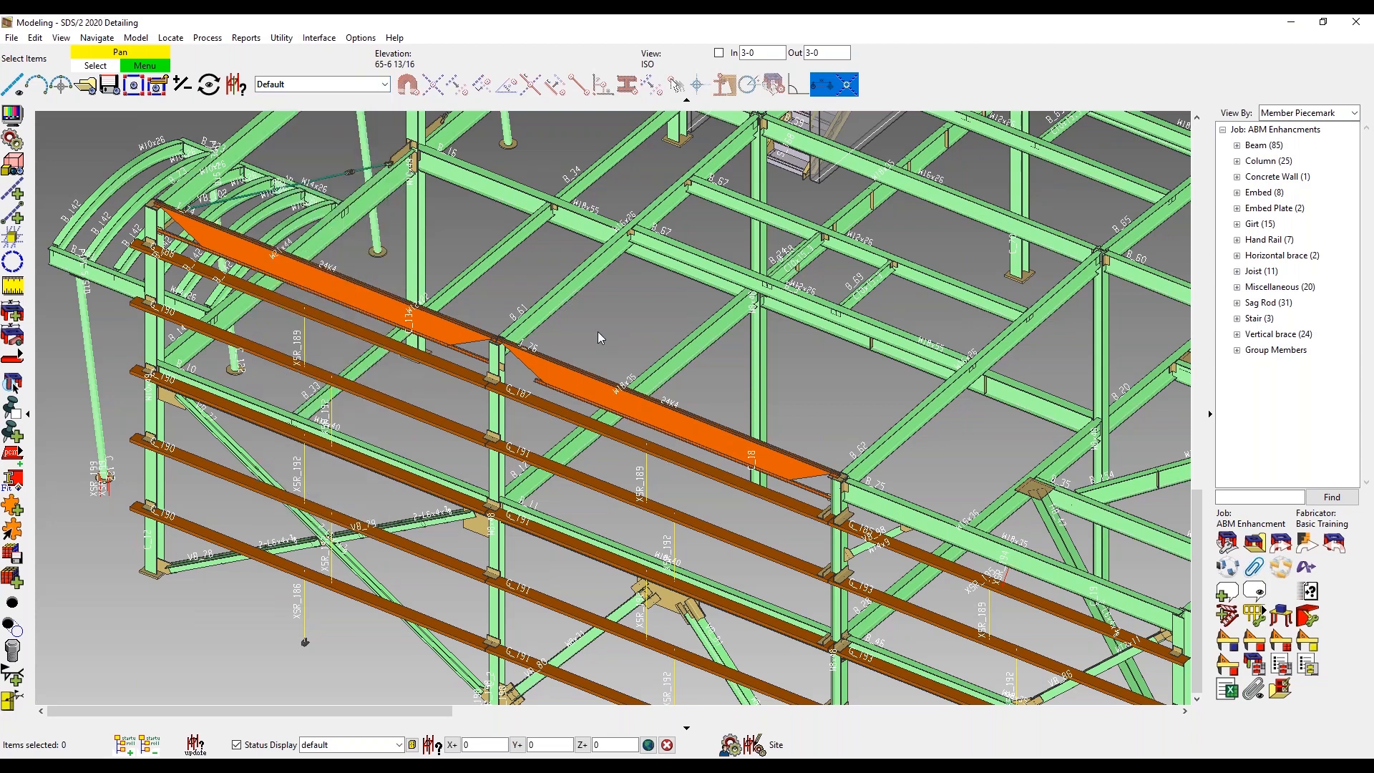
{"action": "scroll", "coordinate": [598, 332], "scroll_direction": "down", "scroll_amount": 10}
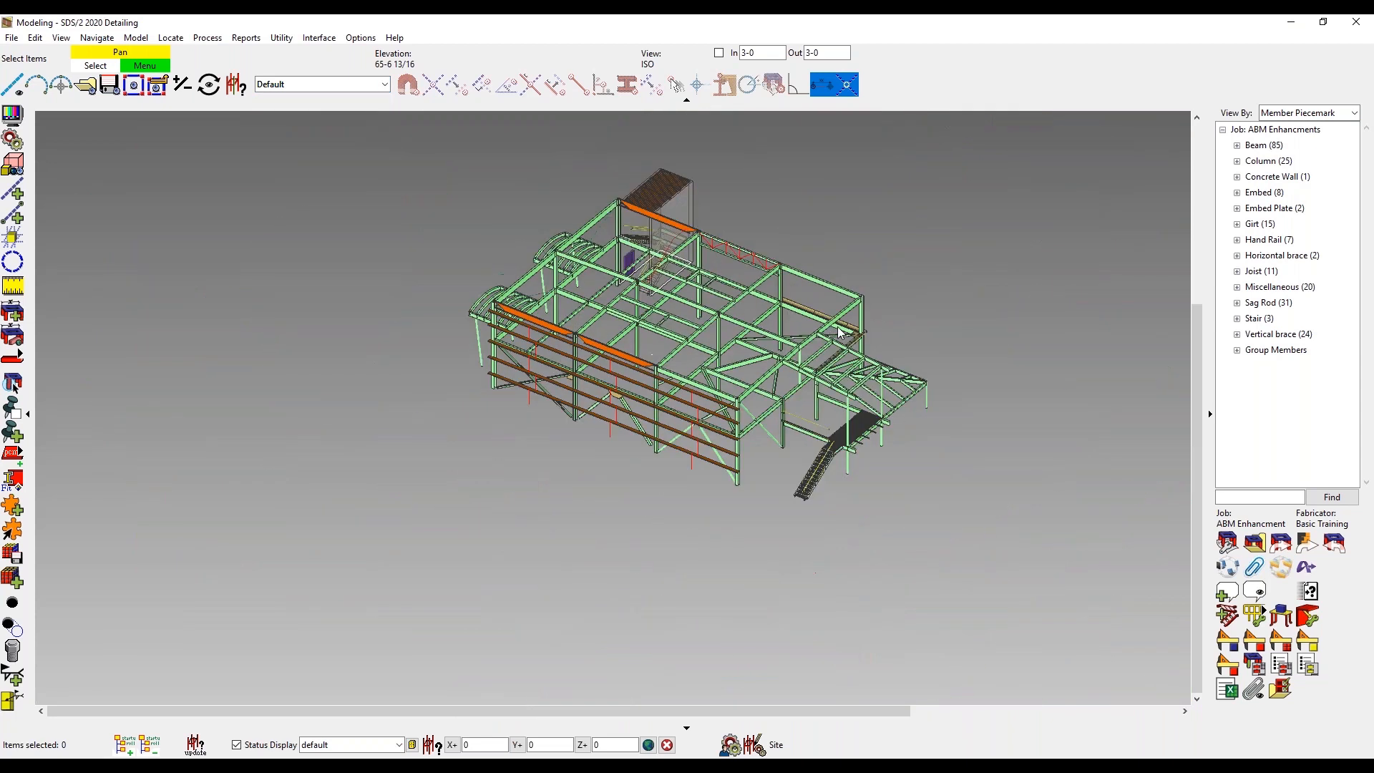
{"action": "scroll", "coordinate": [832, 351], "scroll_direction": "up", "scroll_amount": 2}
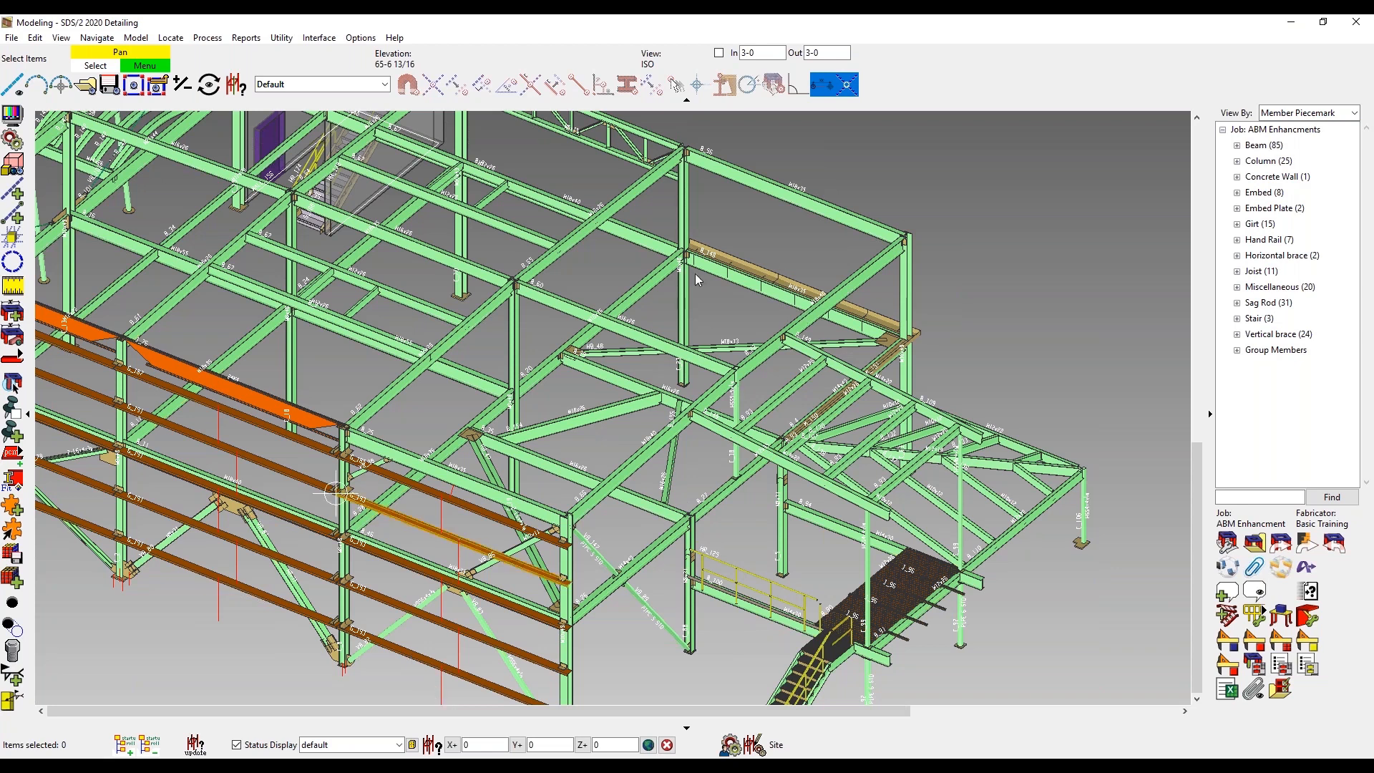
{"action": "left_click", "coordinate": [685, 315]}
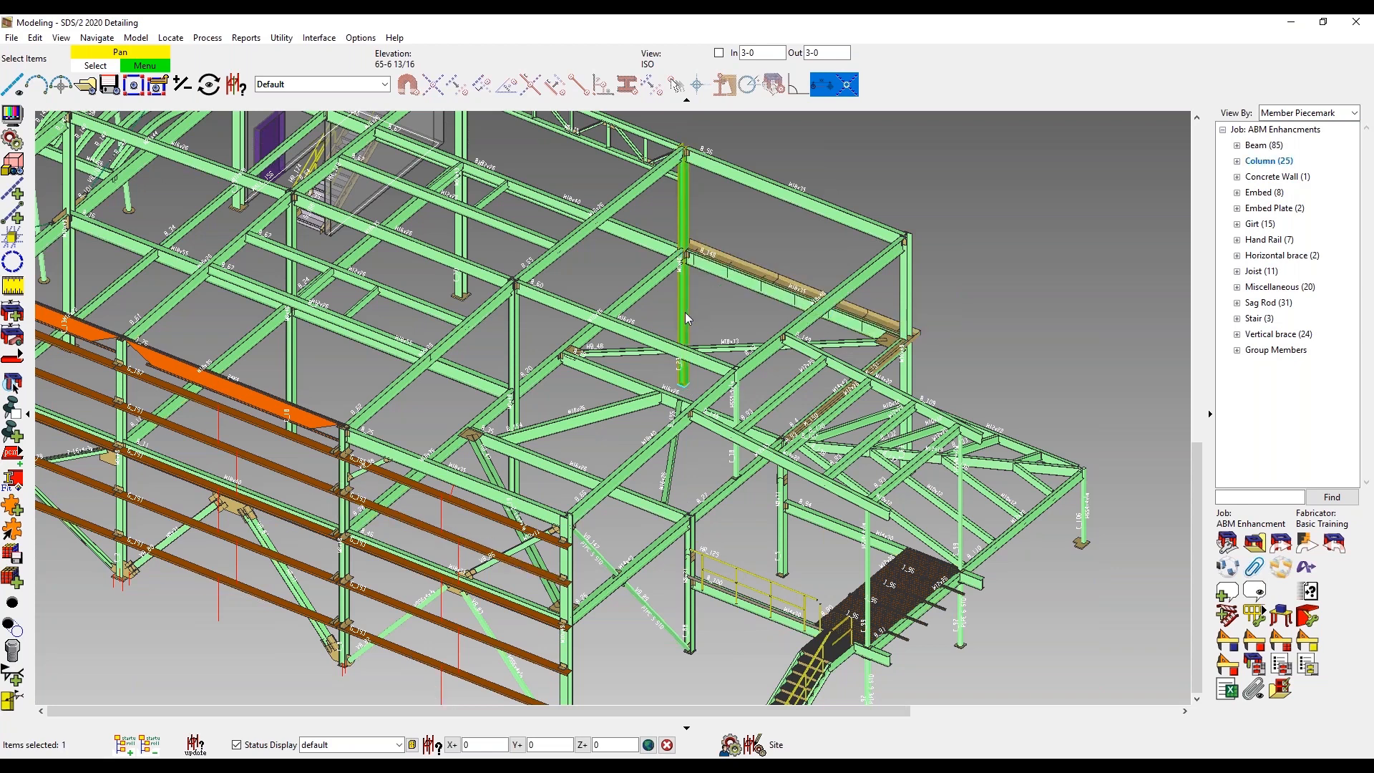
{"action": "scroll", "coordinate": [751, 287], "scroll_direction": "down", "scroll_amount": 4}
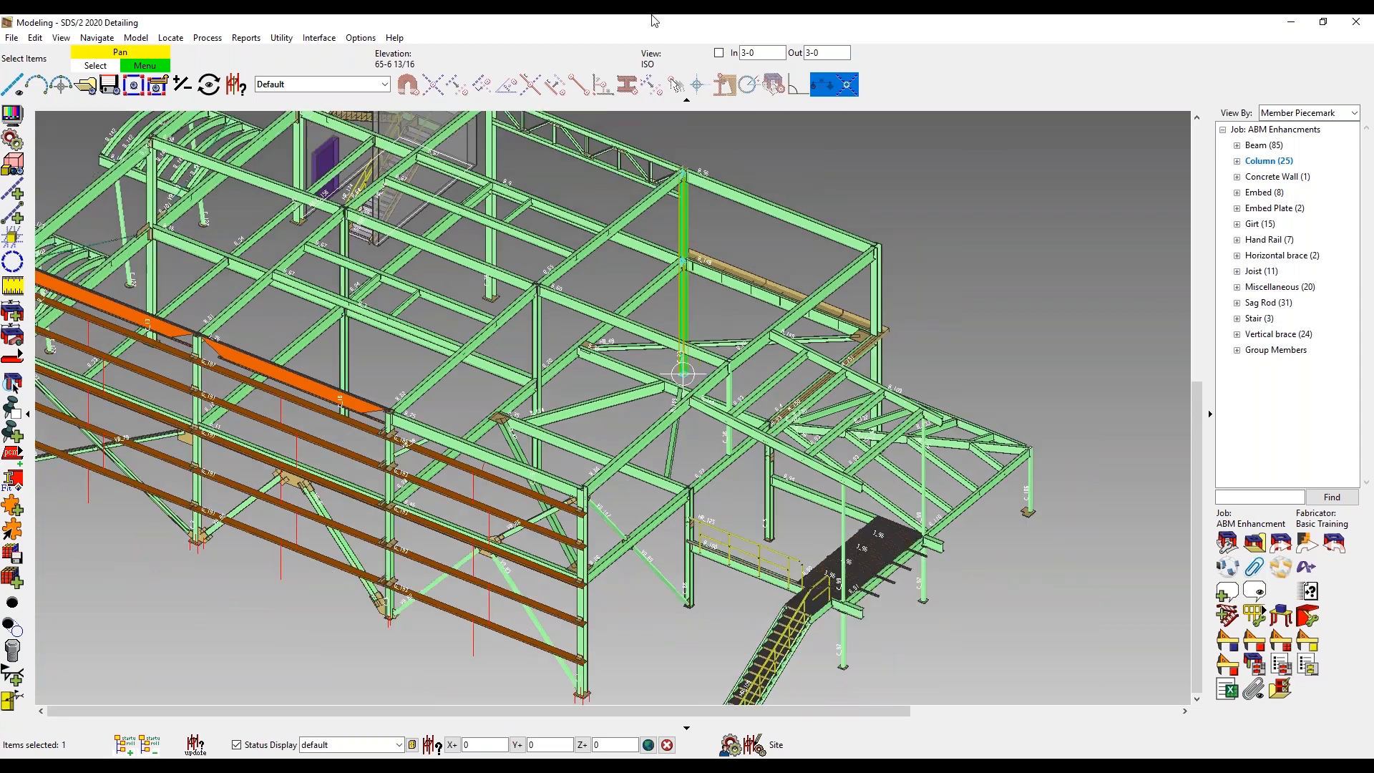
{"action": "scroll", "coordinate": [427, 150], "scroll_direction": "up", "scroll_amount": 5}
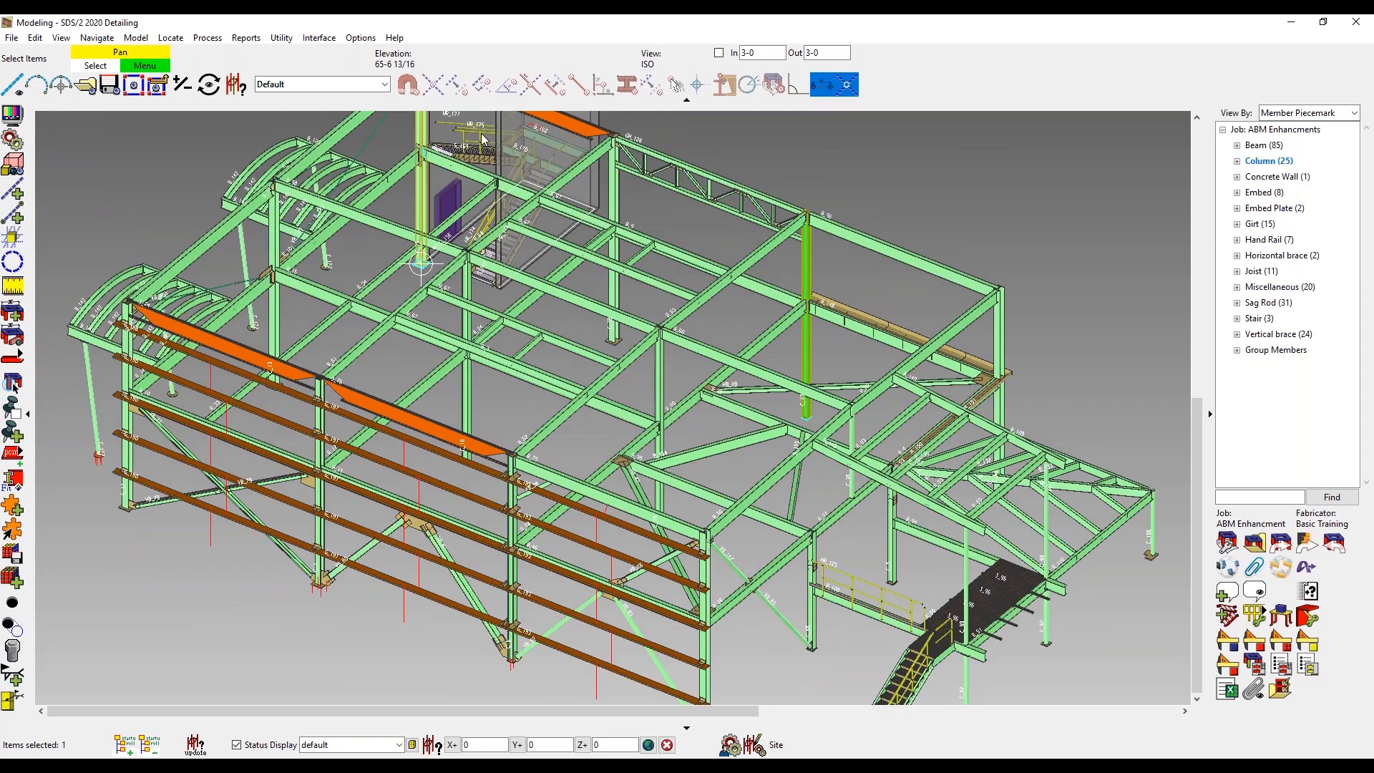
Enable ABM in the general stringer settings of the upper and lower stair flights in the stair tower, keeping the Standard ABM length
{"action": "scroll", "coordinate": [491, 159], "scroll_direction": "up", "scroll_amount": 5}
{"action": "key", "text": "Escape"}
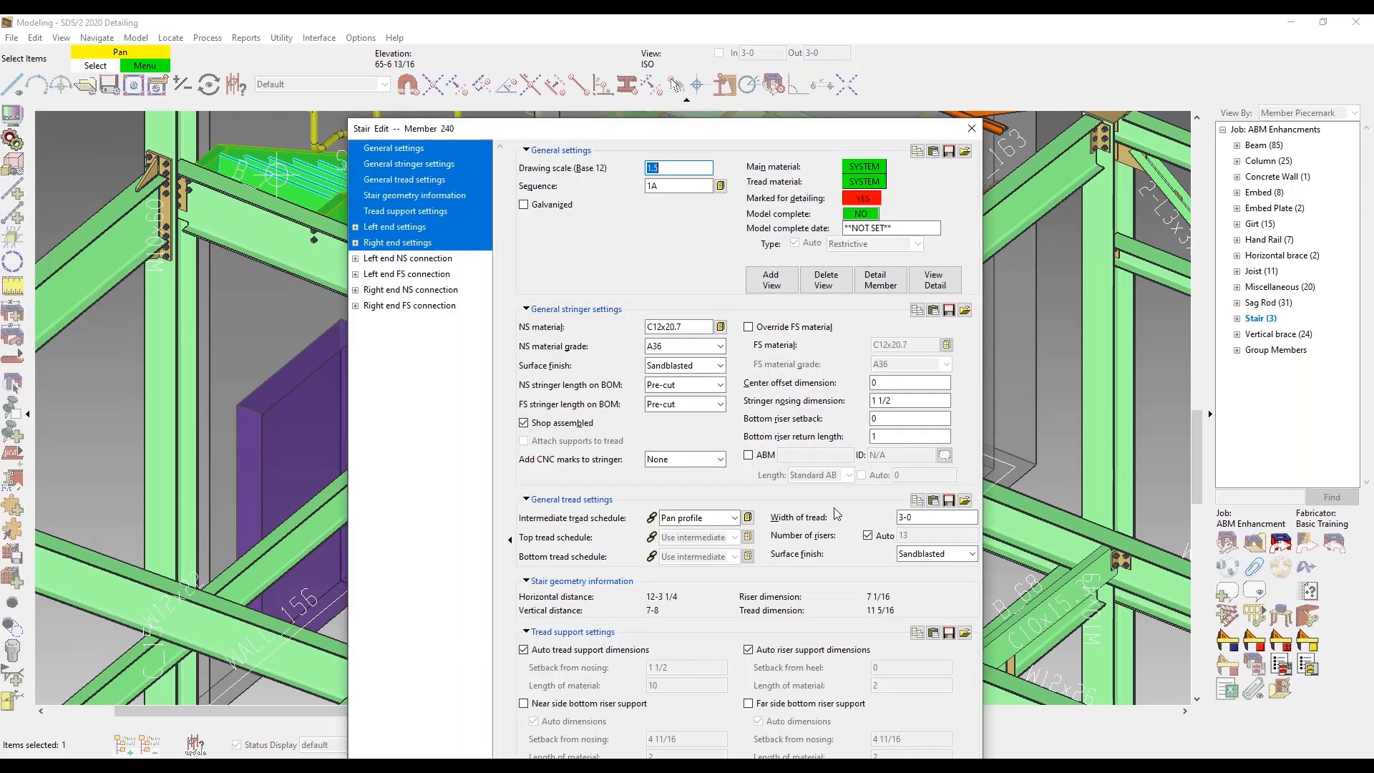
{"action": "left_click", "coordinate": [748, 456]}
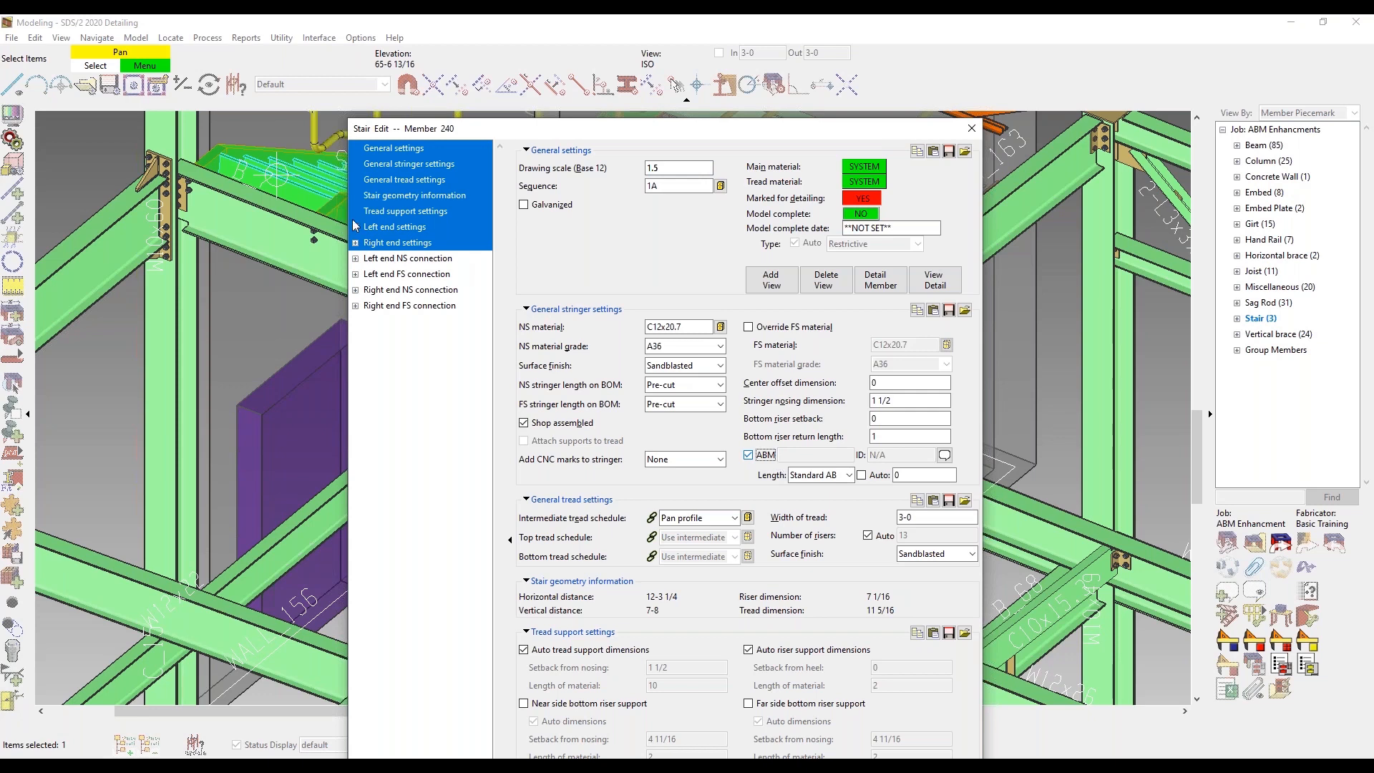
{"action": "key", "text": "Return"}
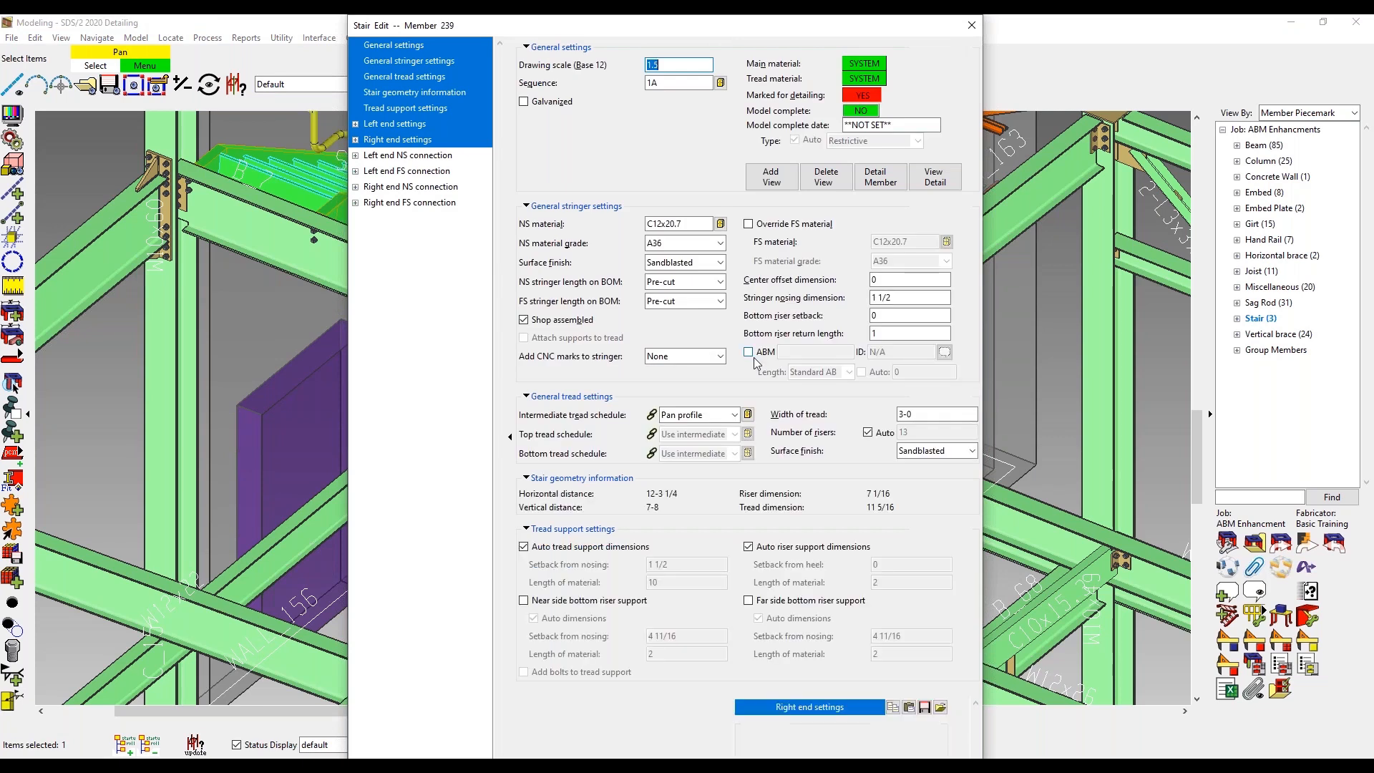
{"action": "left_click", "coordinate": [749, 352]}
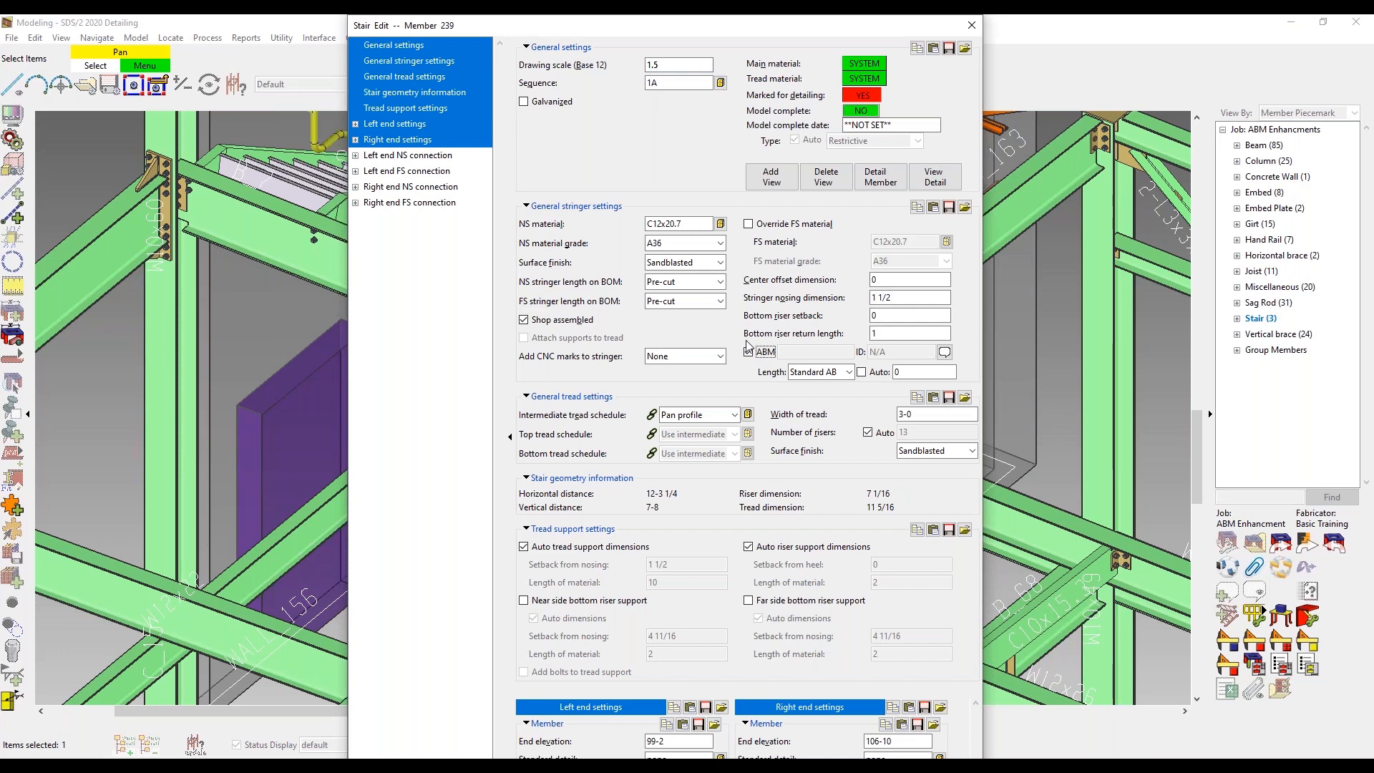
{"action": "key", "text": "Return"}
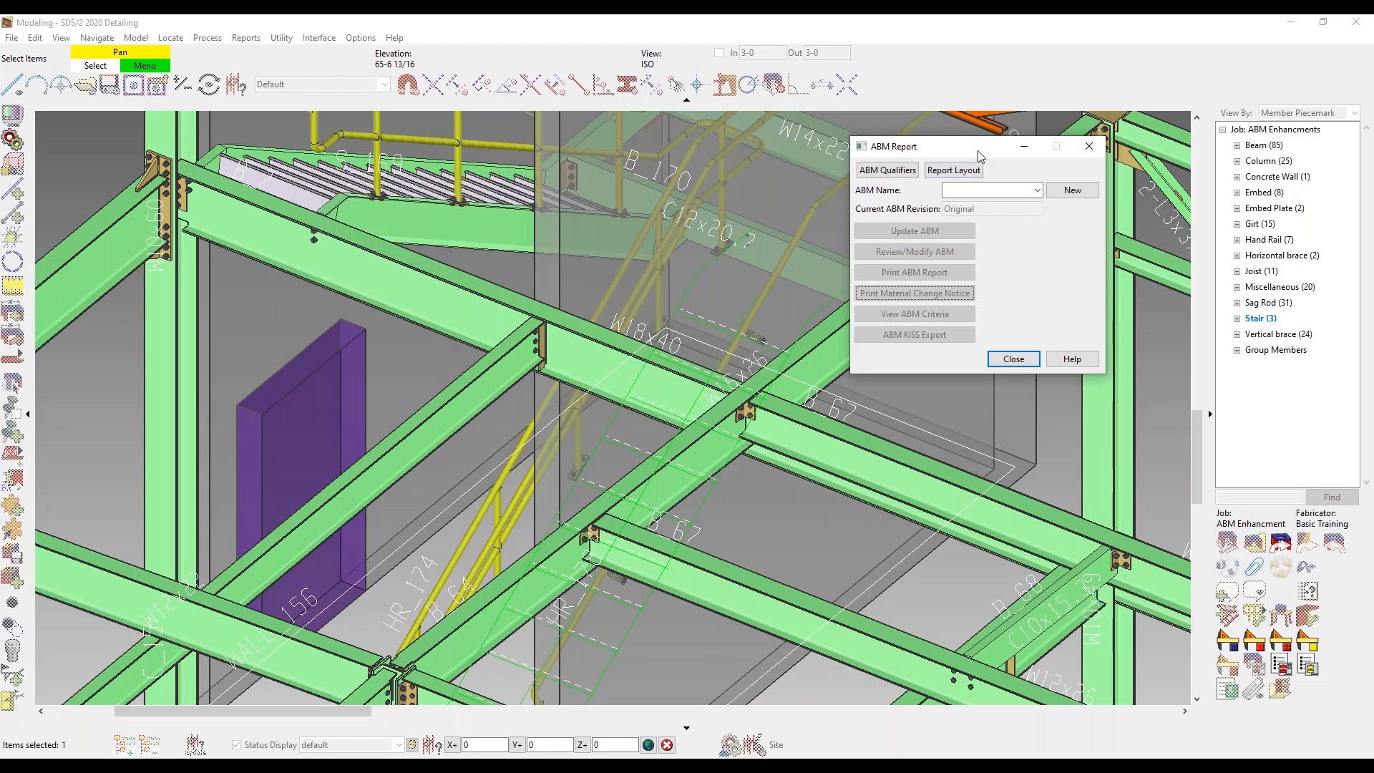
Review the column order and file format options in the ABM report layout, keep the Text format, and accept the layout
{"action": "left_click_drag", "start_coordinate": [966, 153], "coordinate": [921, 161]}
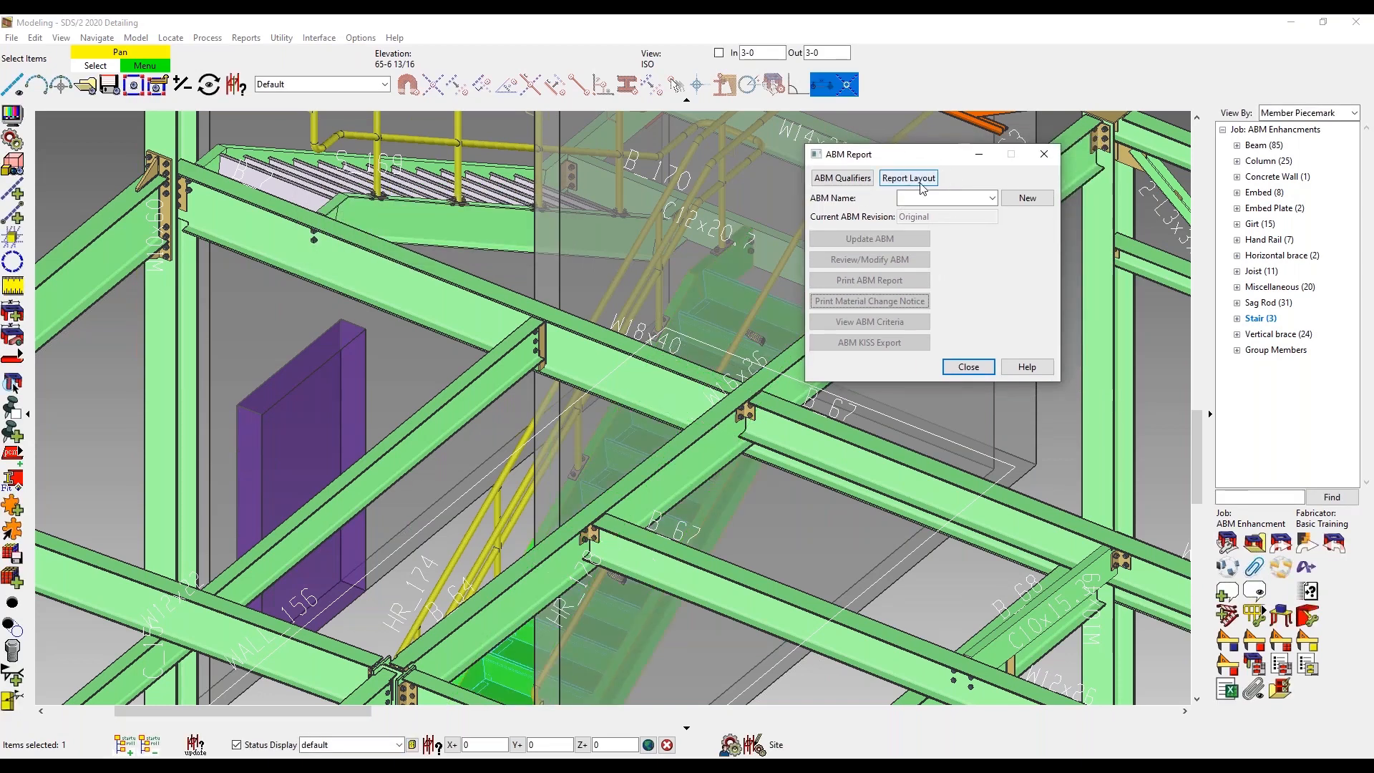
{"action": "left_click", "coordinate": [923, 185]}
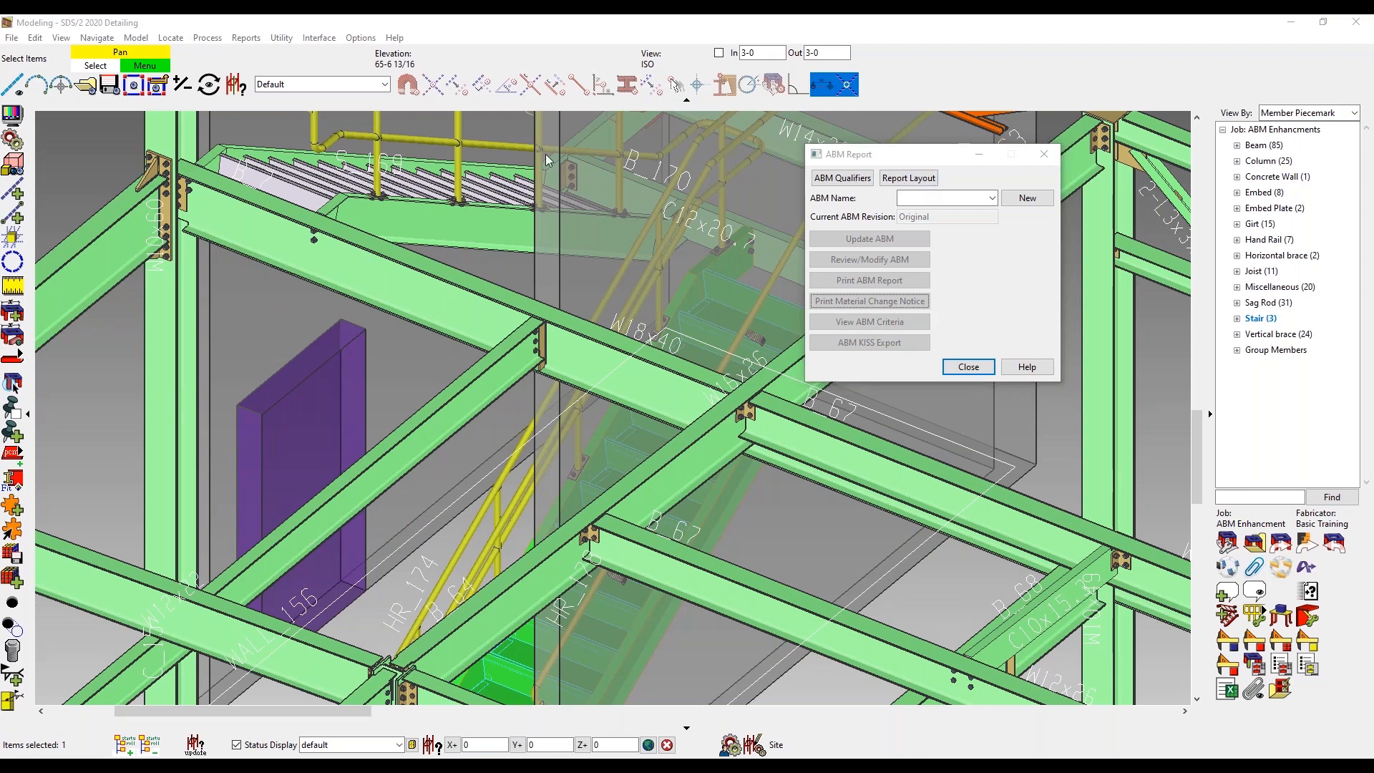
{"action": "left_click_drag", "start_coordinate": [641, 176], "coordinate": [891, 122]}
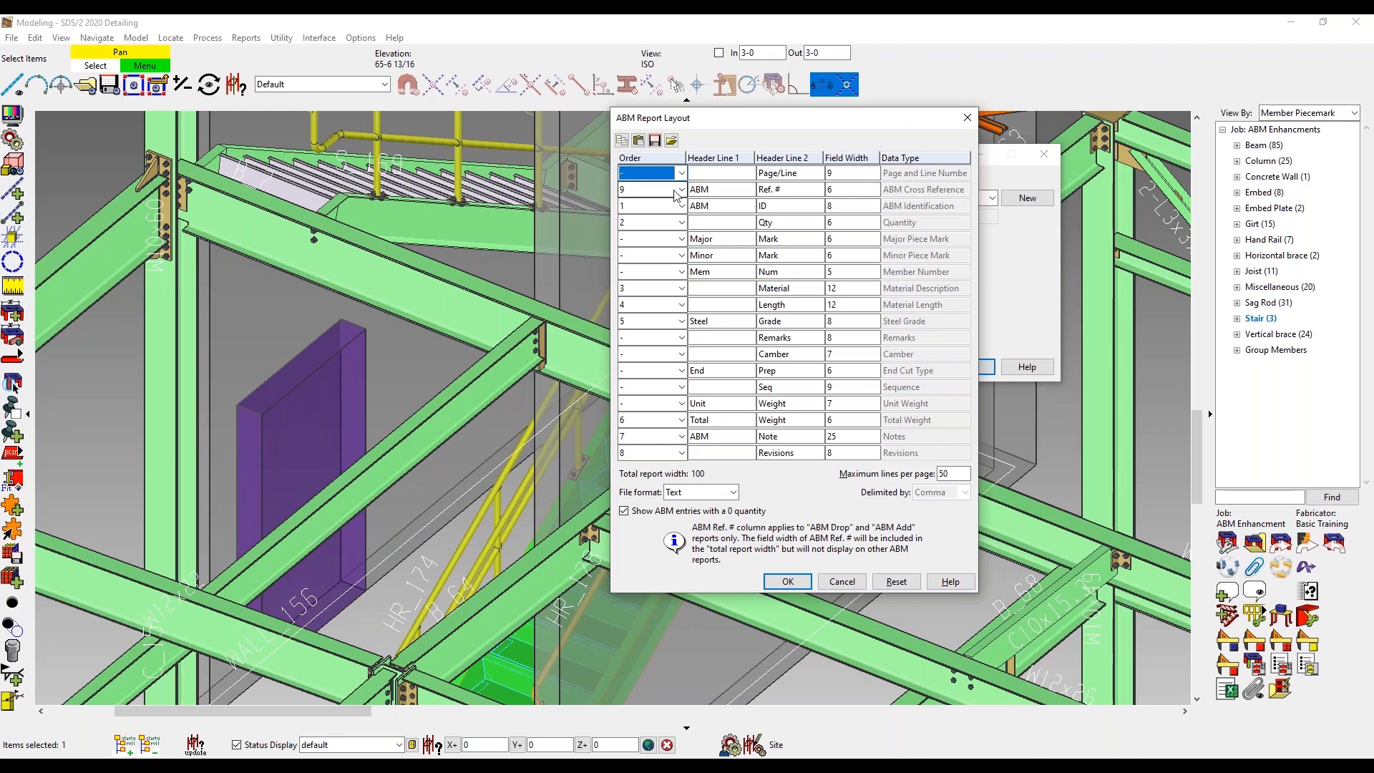
{"action": "left_click", "coordinate": [681, 206]}
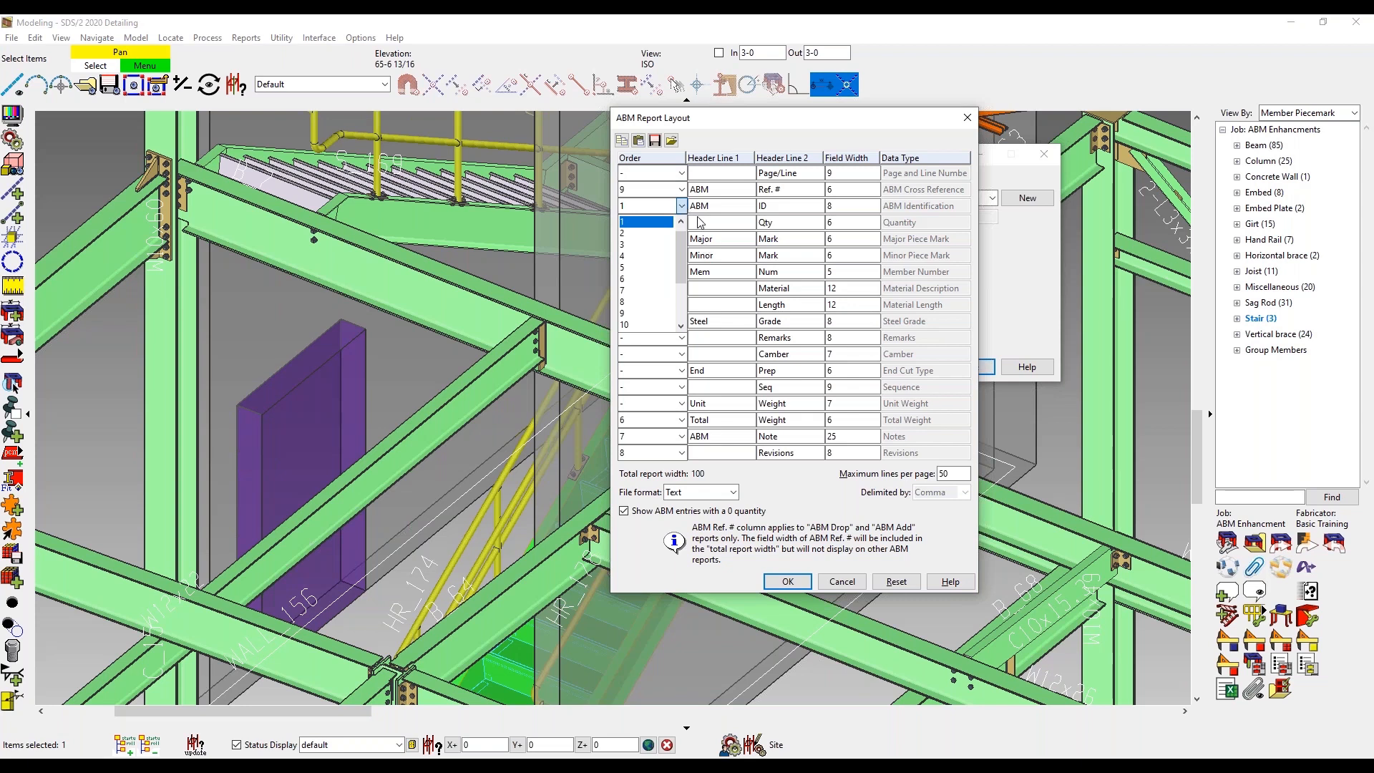
{"action": "left_click", "coordinate": [735, 121]}
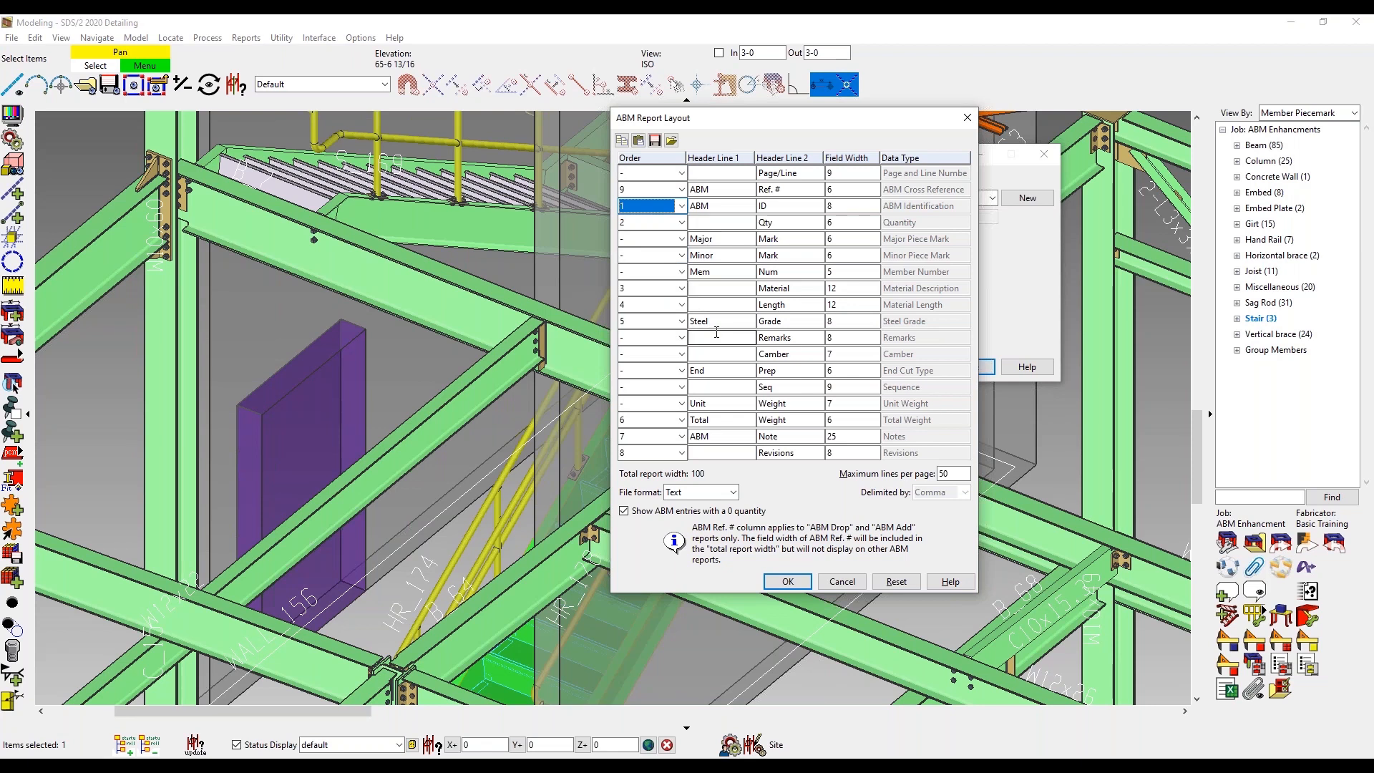
{"action": "left_click", "coordinate": [732, 493]}
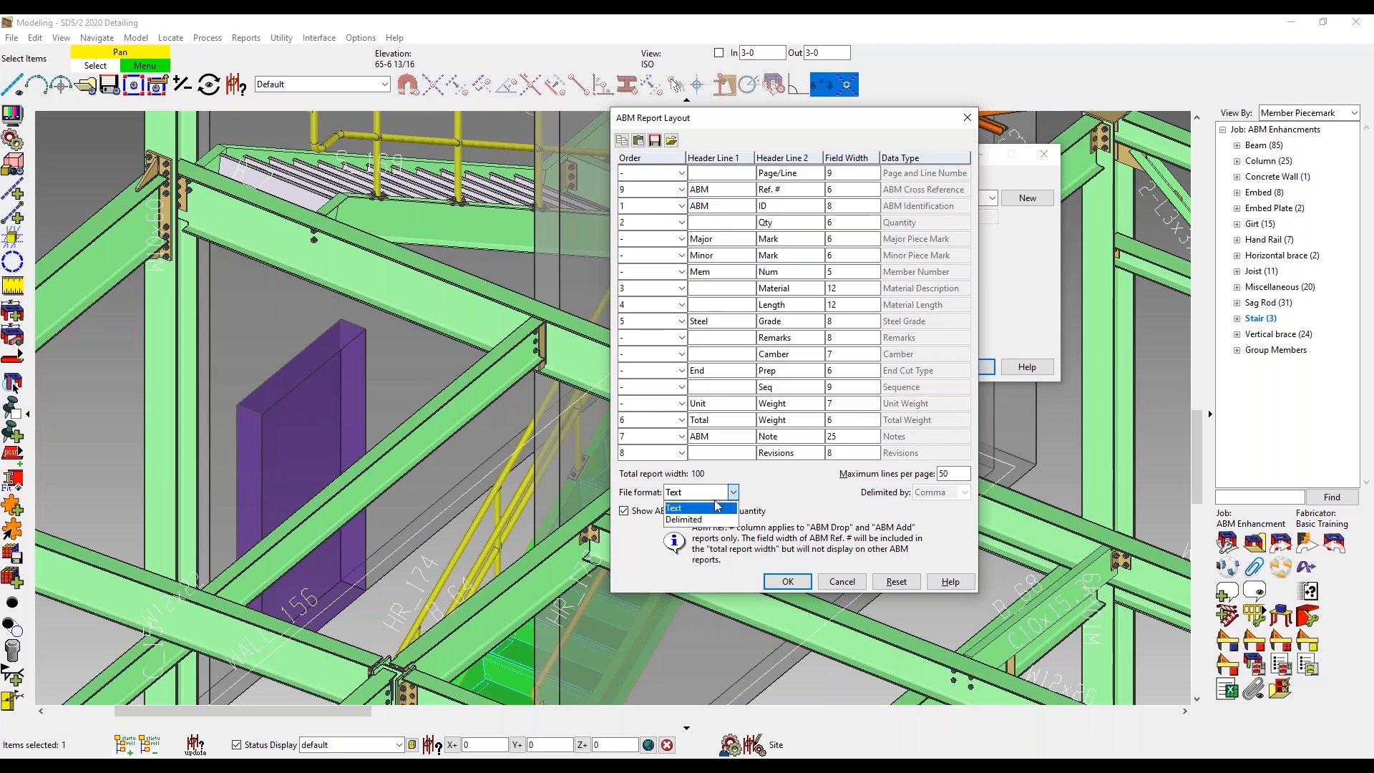
{"action": "left_click", "coordinate": [721, 507]}
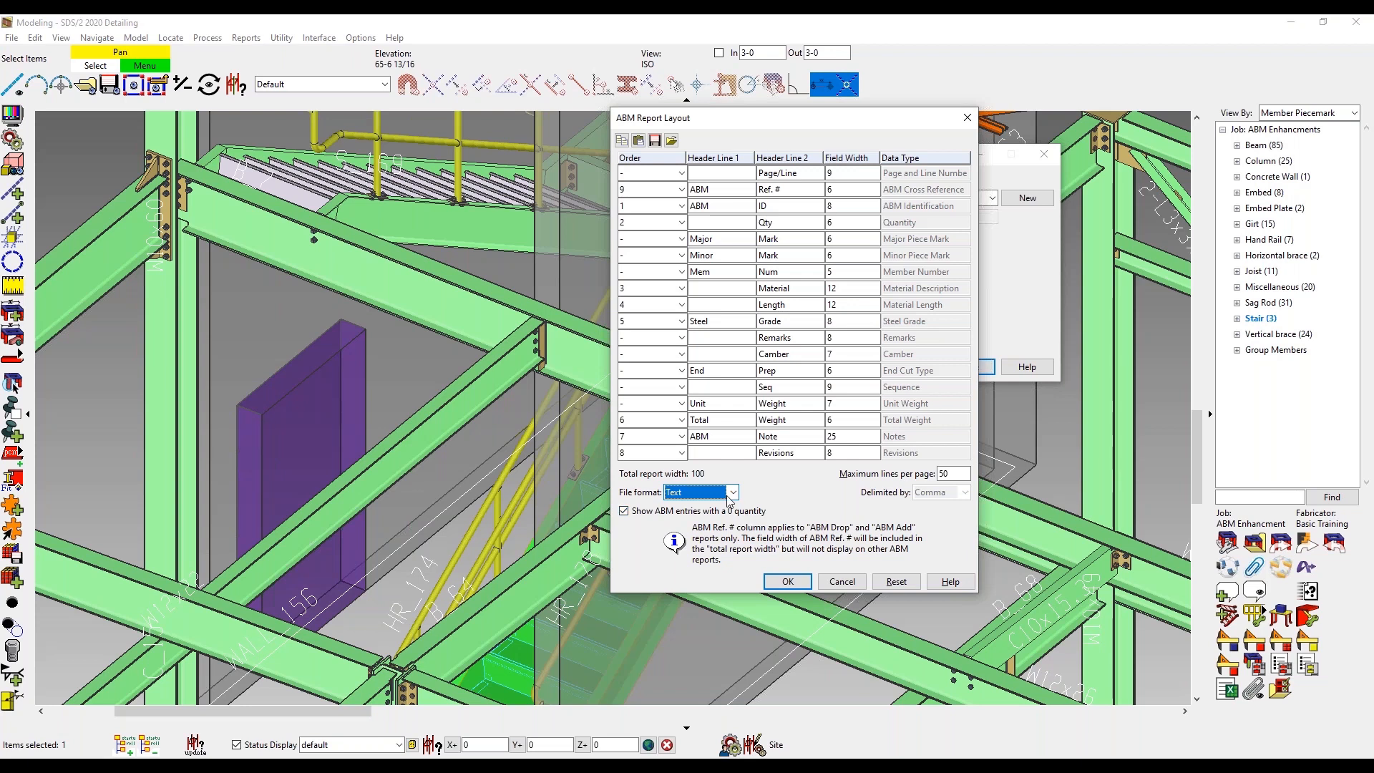
{"action": "left_click", "coordinate": [797, 581]}
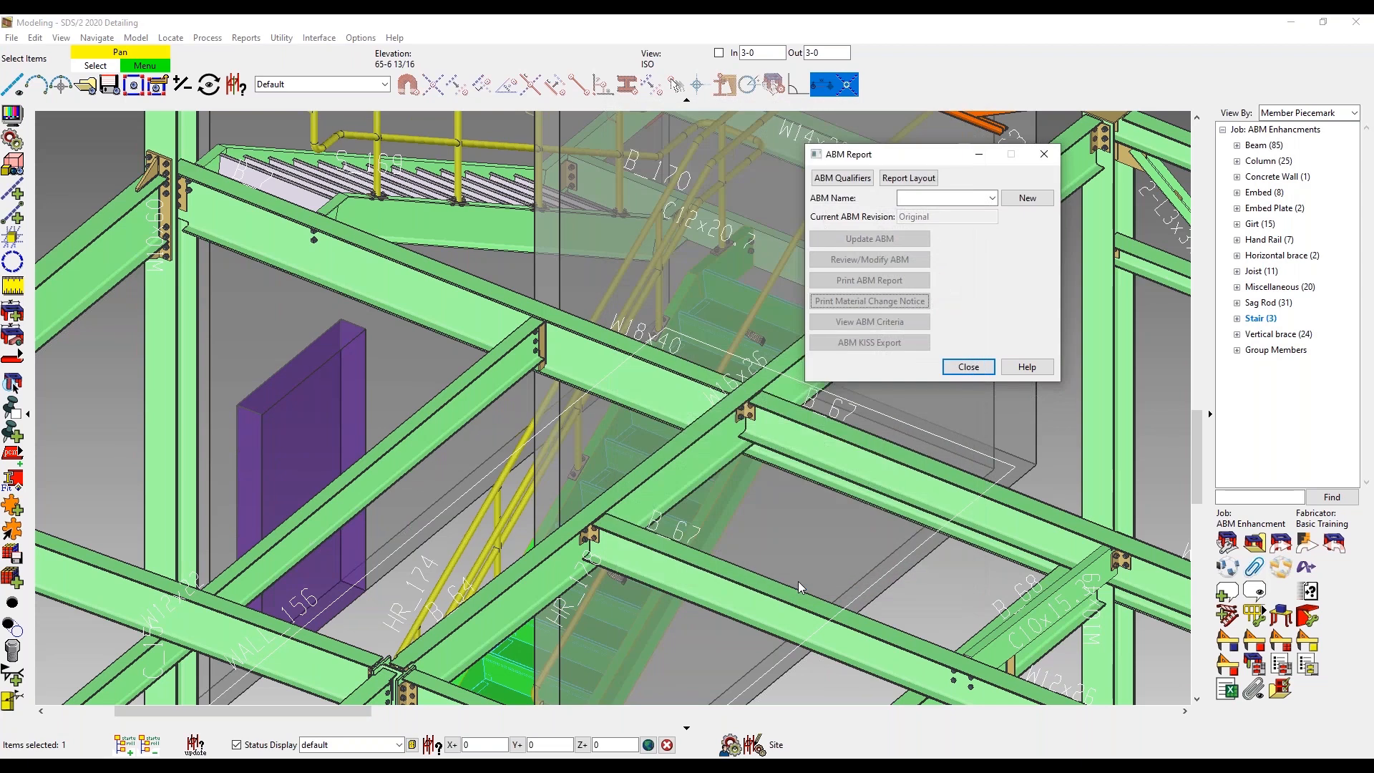
Create a new ABM file named 202 for the ABM report
{"action": "left_click", "coordinate": [992, 198]}
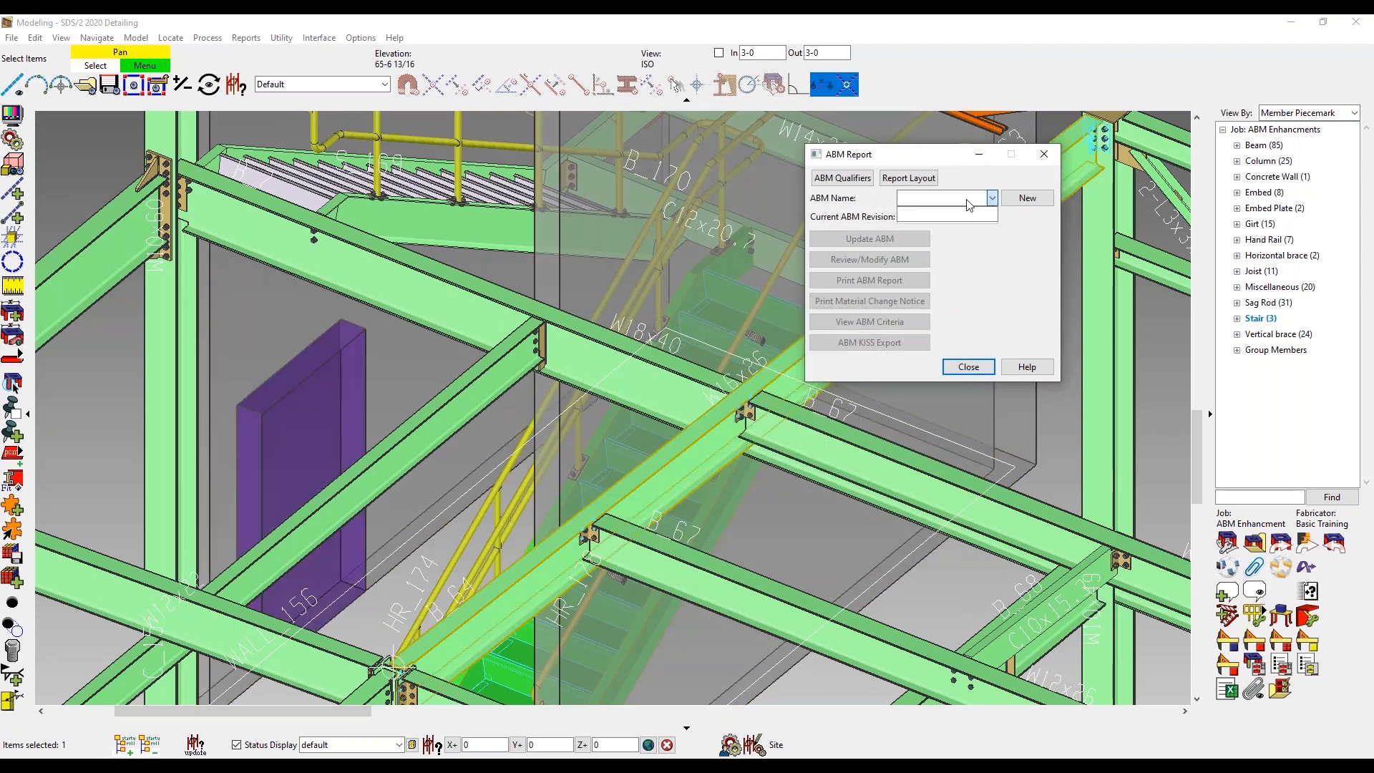
{"action": "left_click", "coordinate": [1028, 201]}
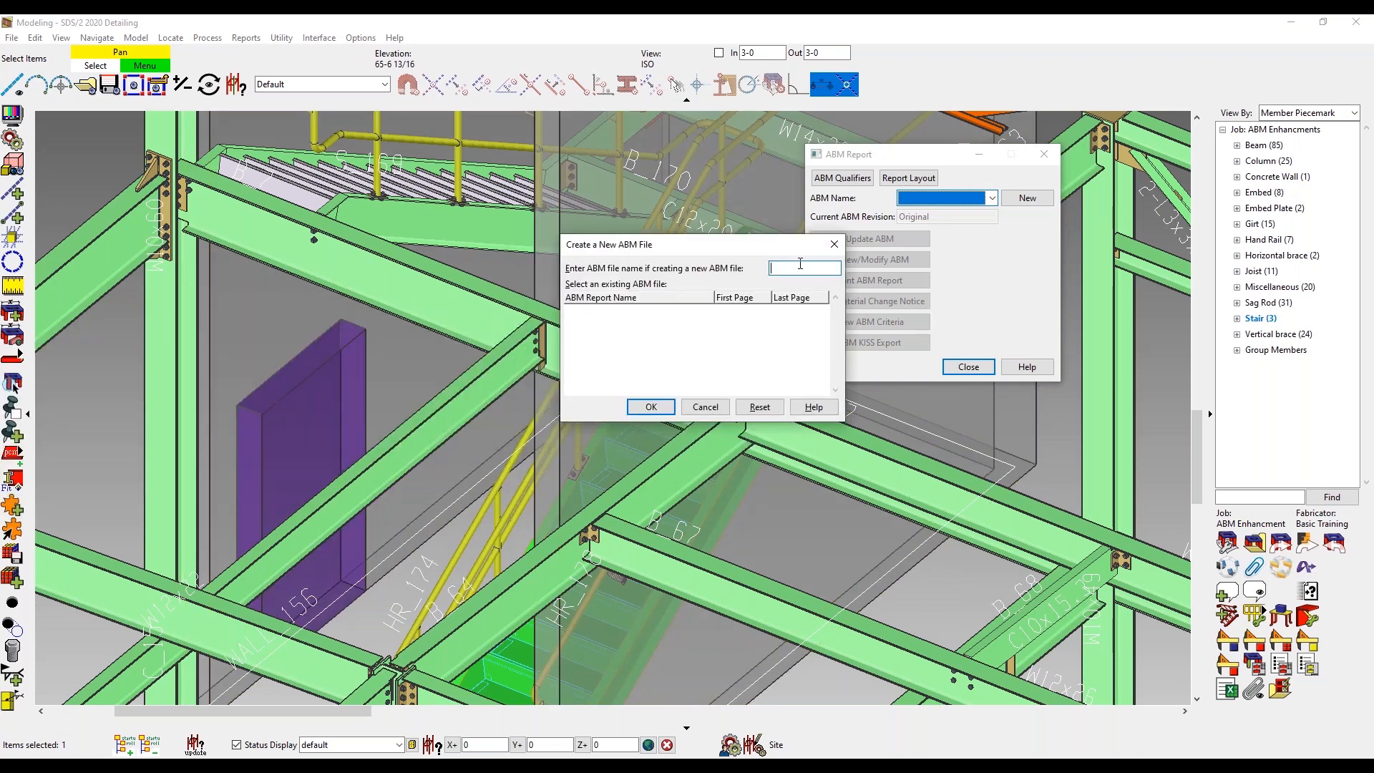
{"action": "type", "text": "202"}
{"action": "left_click", "coordinate": [651, 407]}
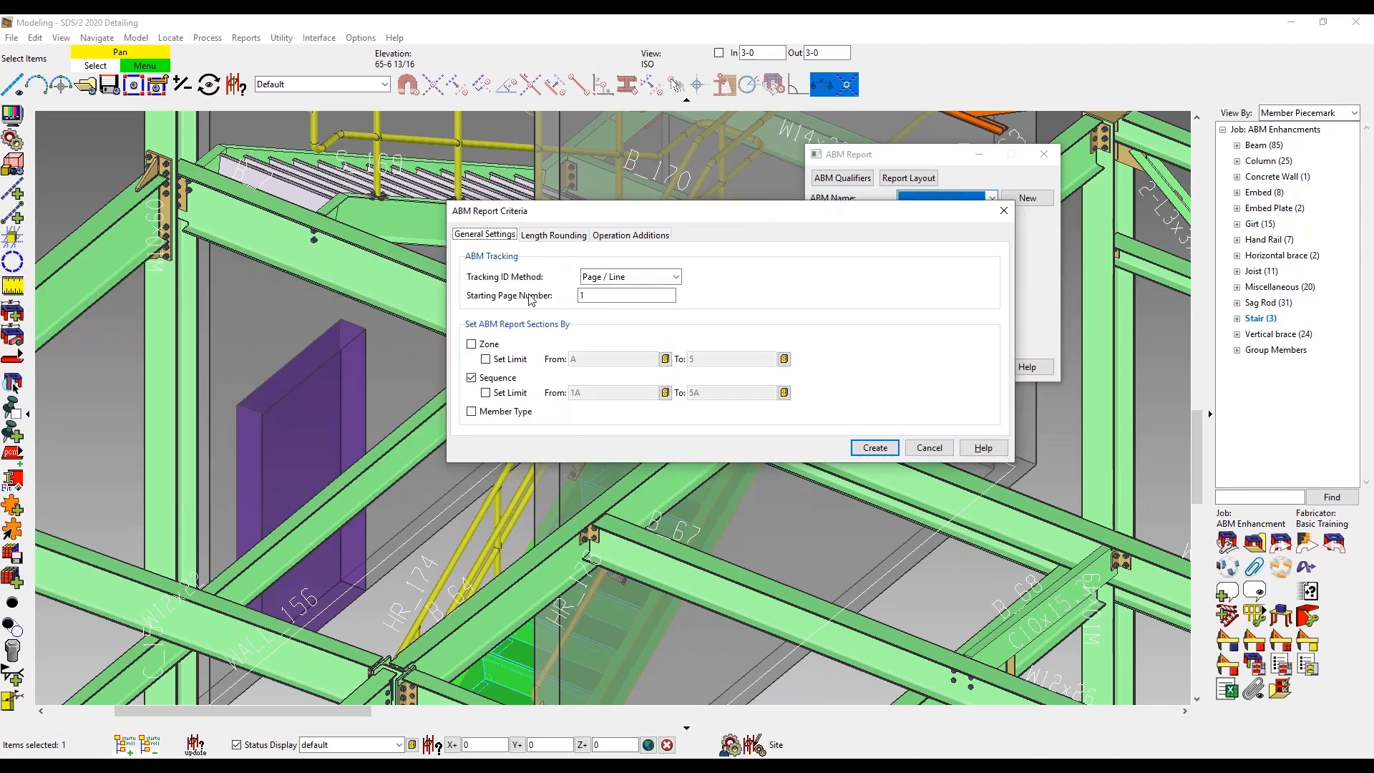
Set the Tracking ID Method of the ABM report to System ABM ID
{"action": "left_click", "coordinate": [631, 279]}
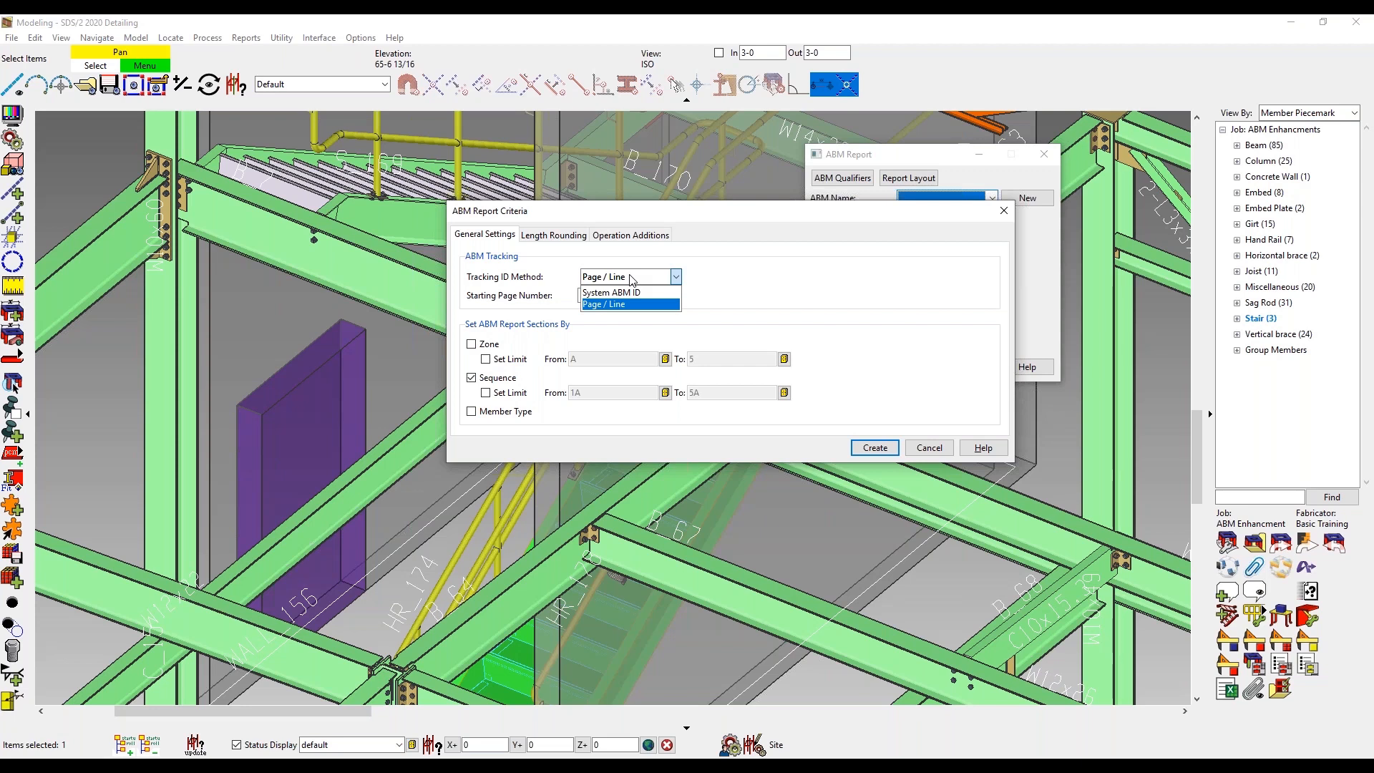
{"action": "left_click", "coordinate": [675, 277]}
{"action": "left_click", "coordinate": [676, 277]}
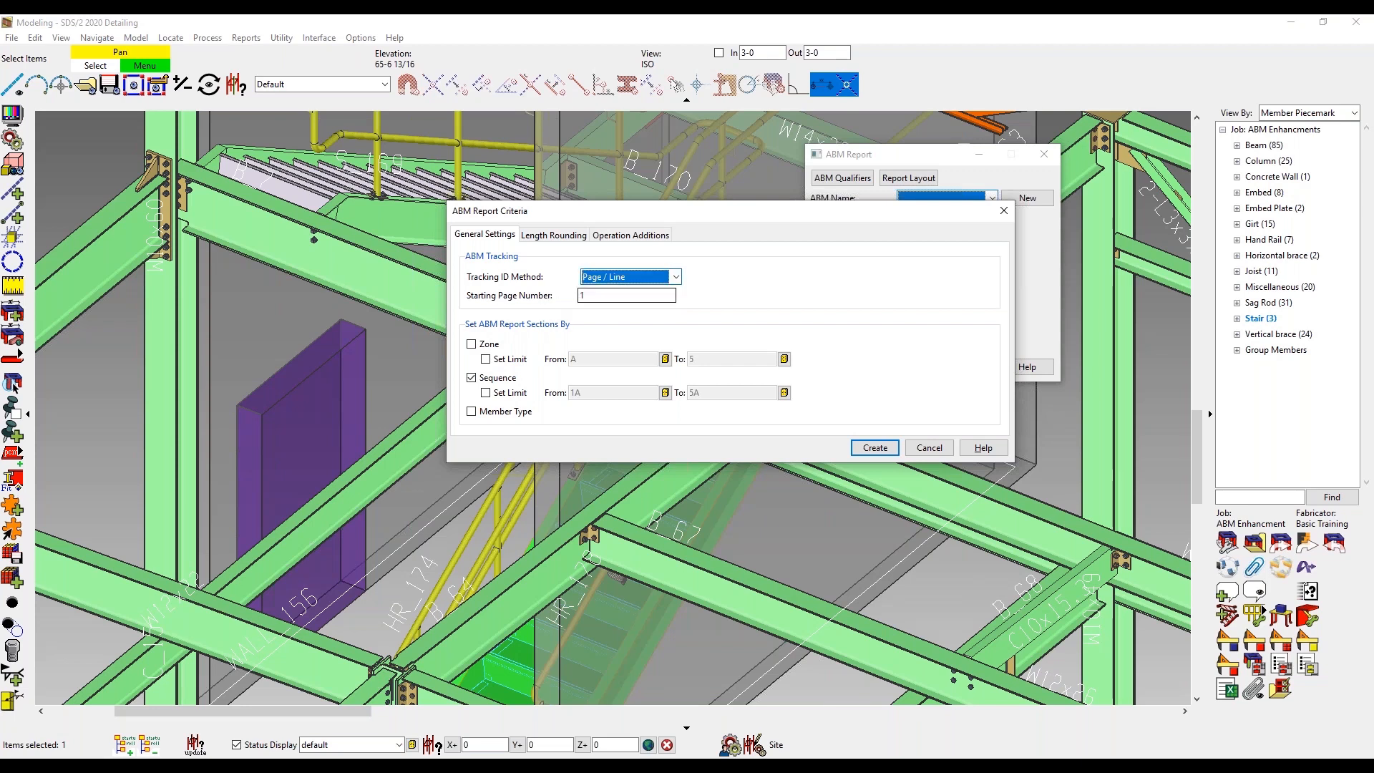
{"action": "key", "text": "Tab"}
{"action": "left_click", "coordinate": [665, 283]}
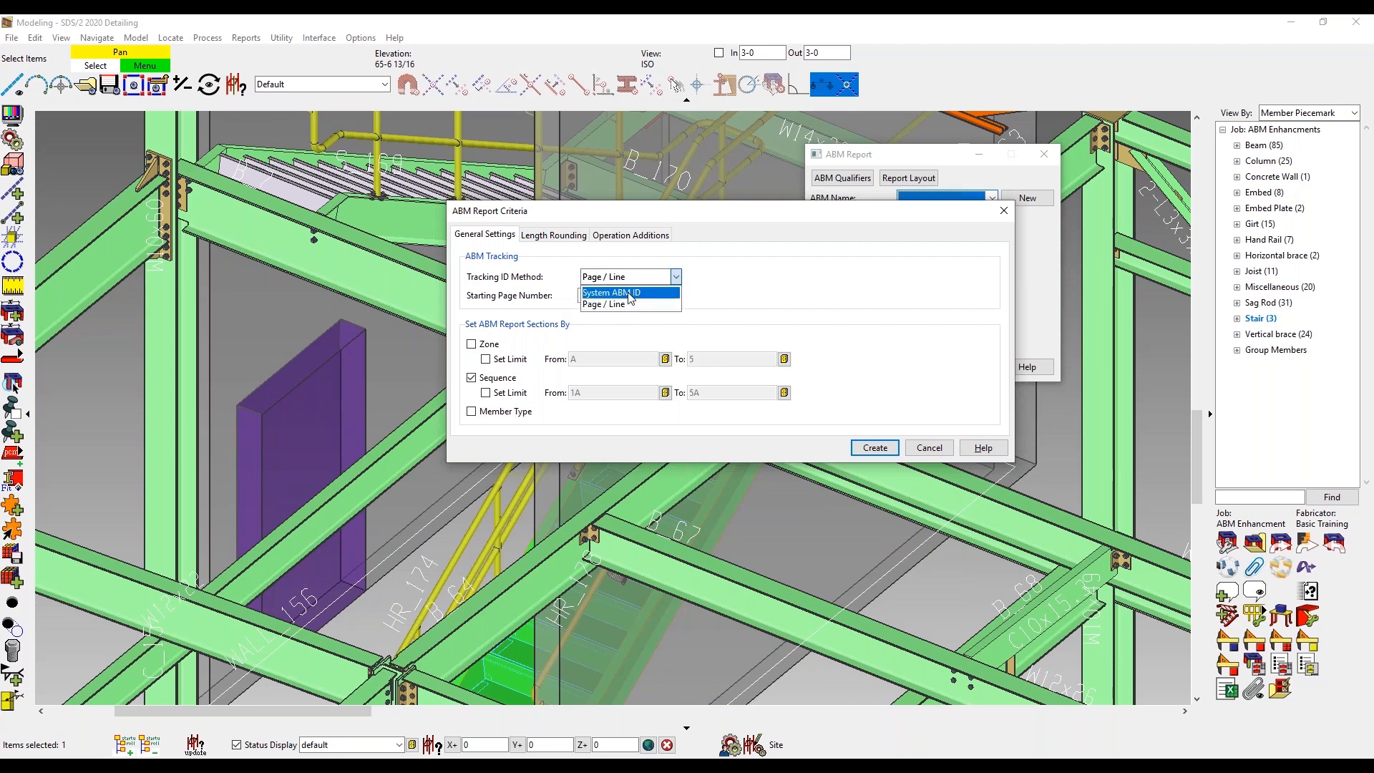
{"action": "left_click", "coordinate": [658, 292]}
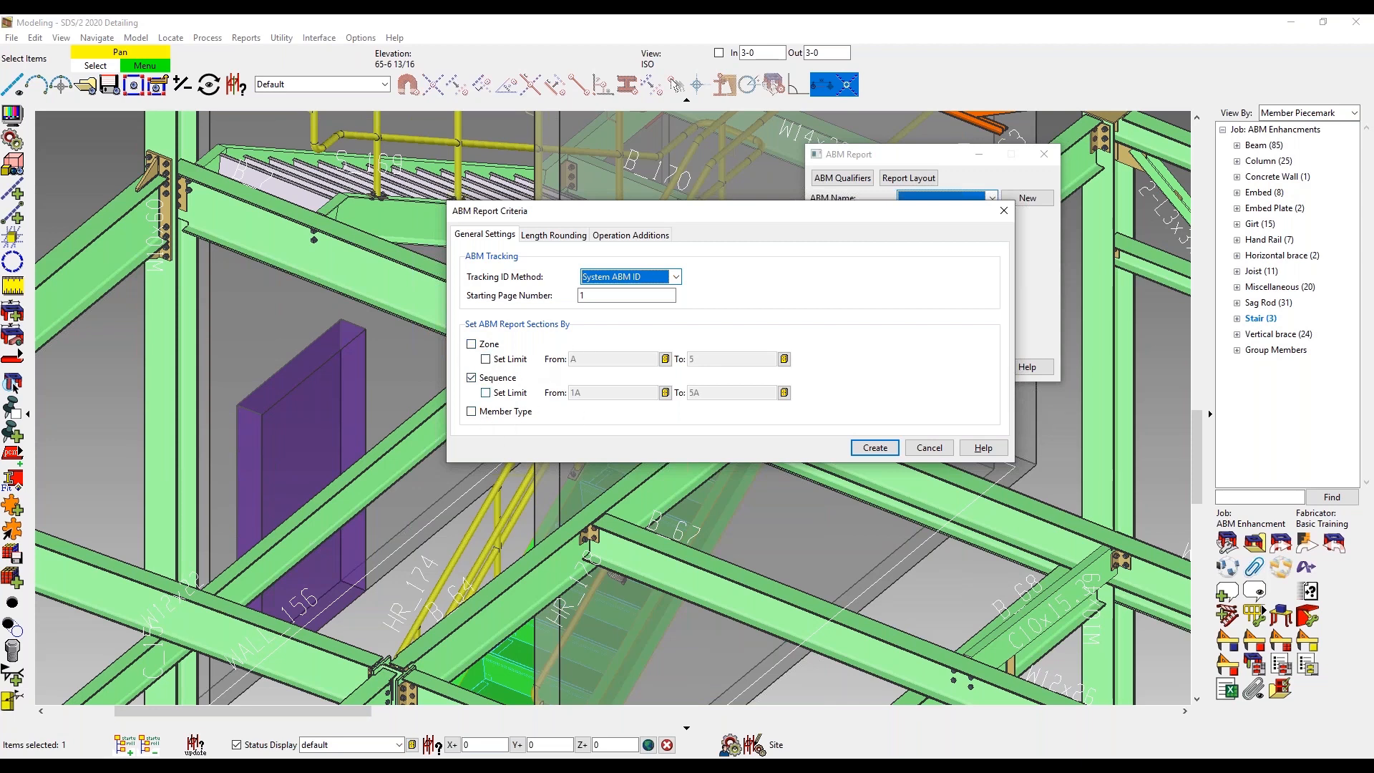
Try limiting the report's sequence sections to the range 1A through 1A, and switch the sequence limit off again
{"action": "left_click", "coordinate": [500, 398]}
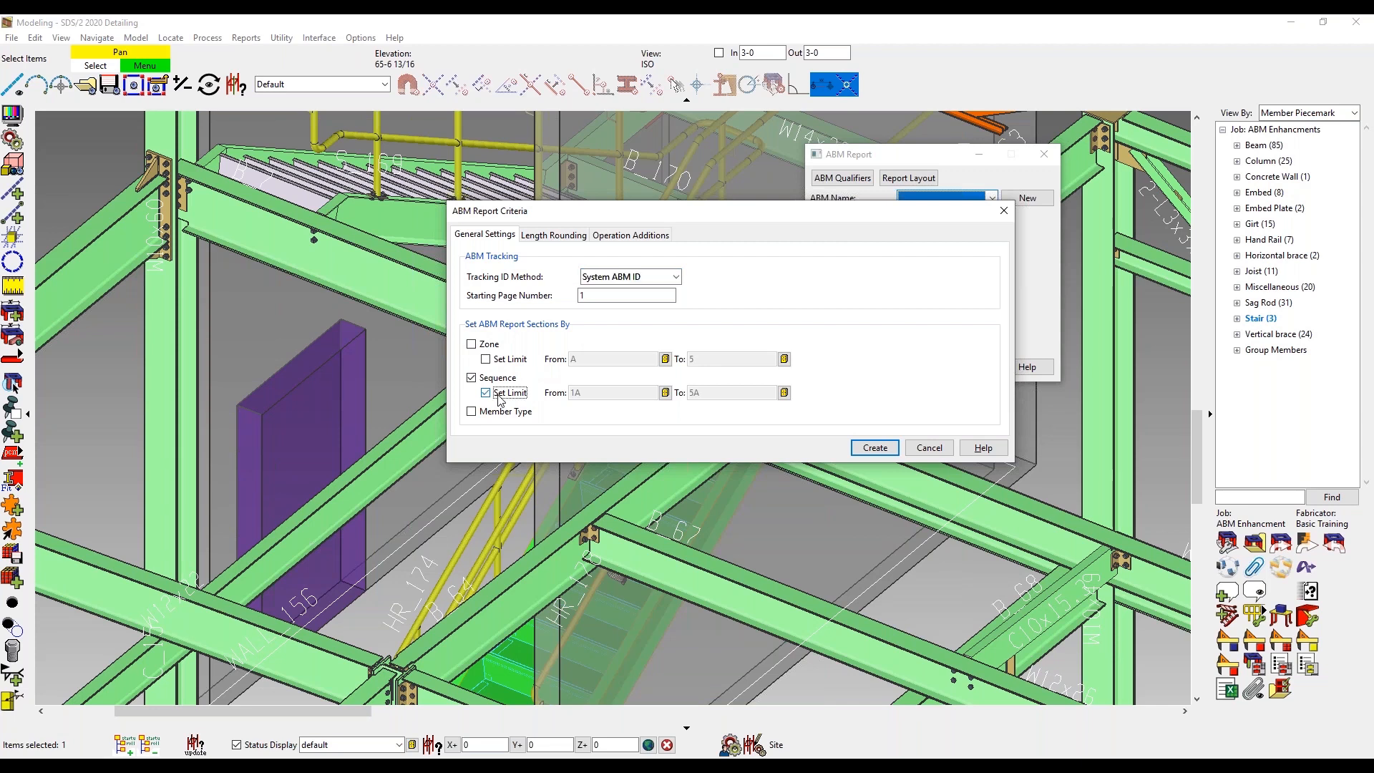
{"action": "left_click", "coordinate": [783, 392]}
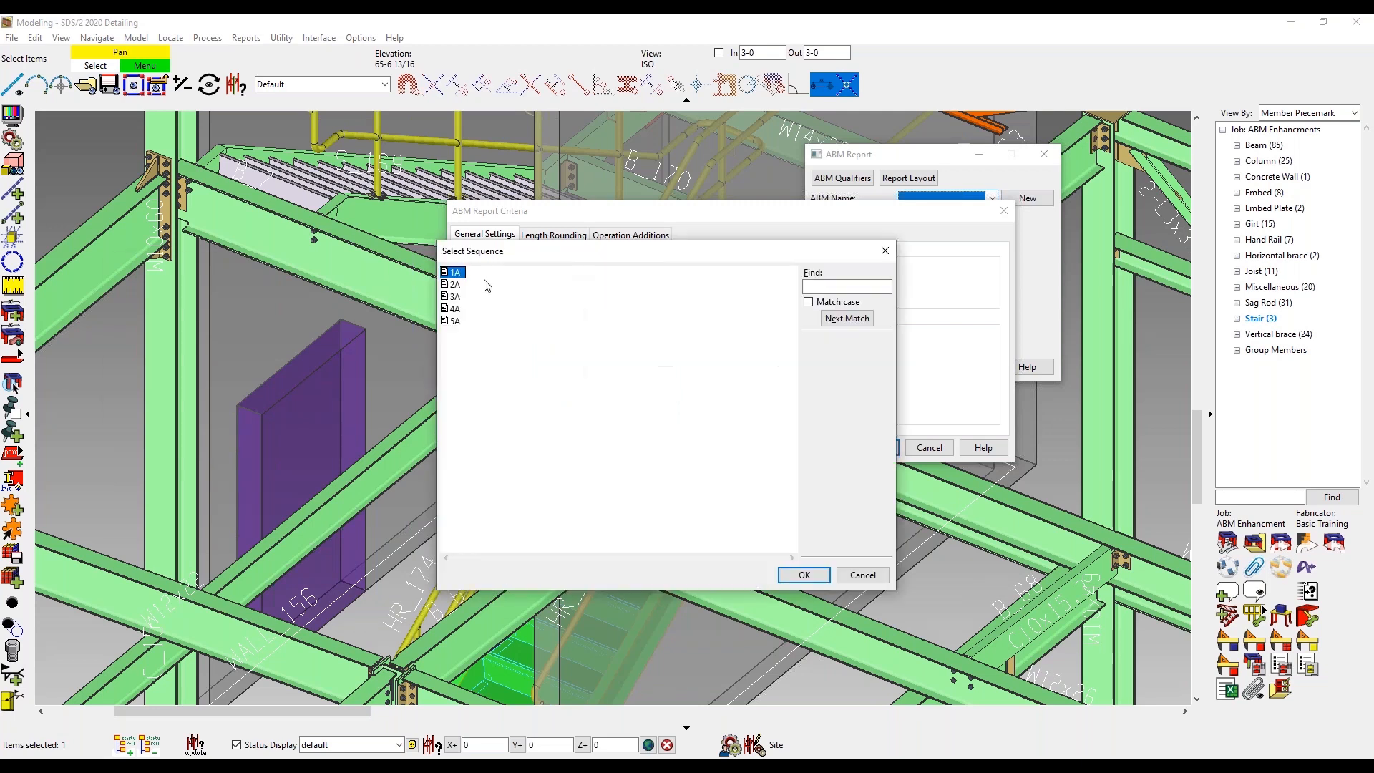
{"action": "left_click", "coordinate": [815, 573]}
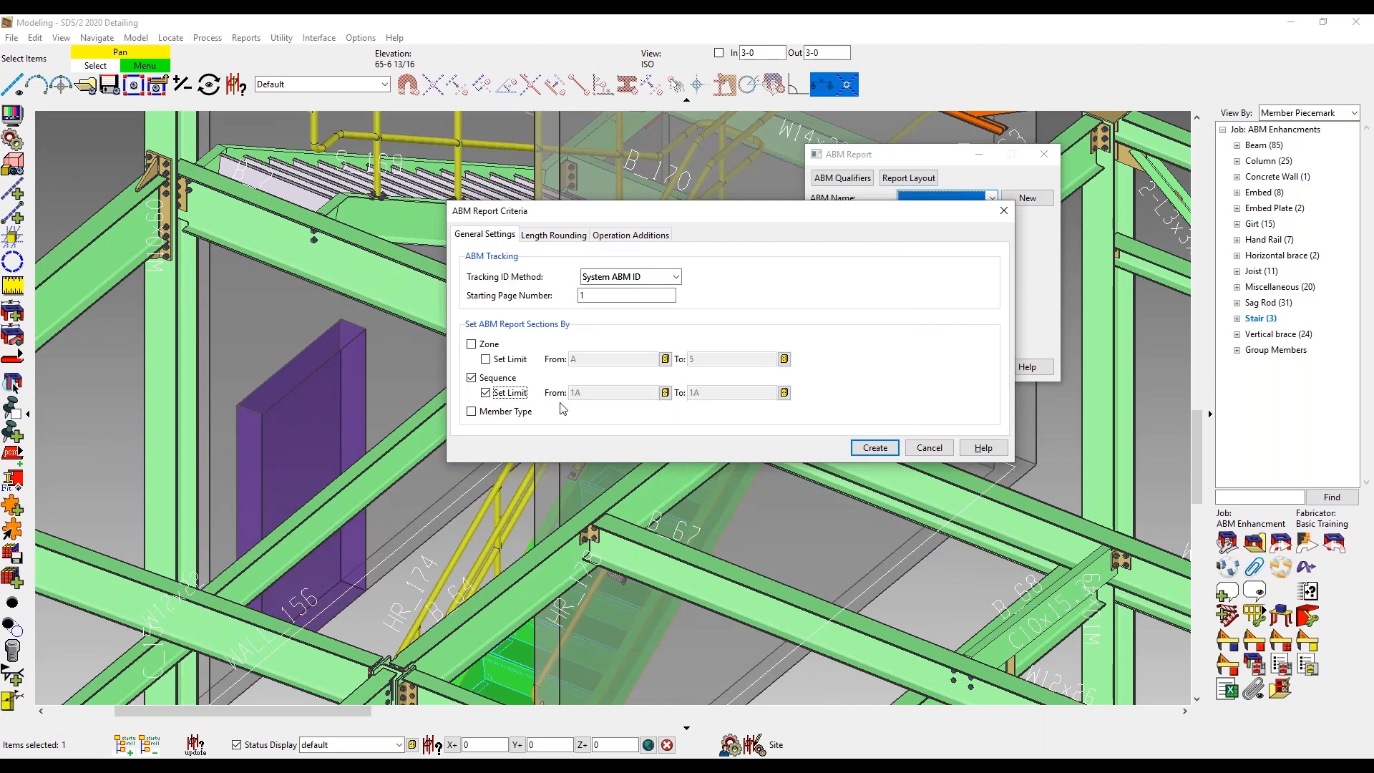
{"action": "left_click", "coordinate": [517, 394]}
Change the length rounding rule to Beams with Wide flange material, and review the rounding methods while keeping Round up
{"action": "left_click", "coordinate": [563, 245]}
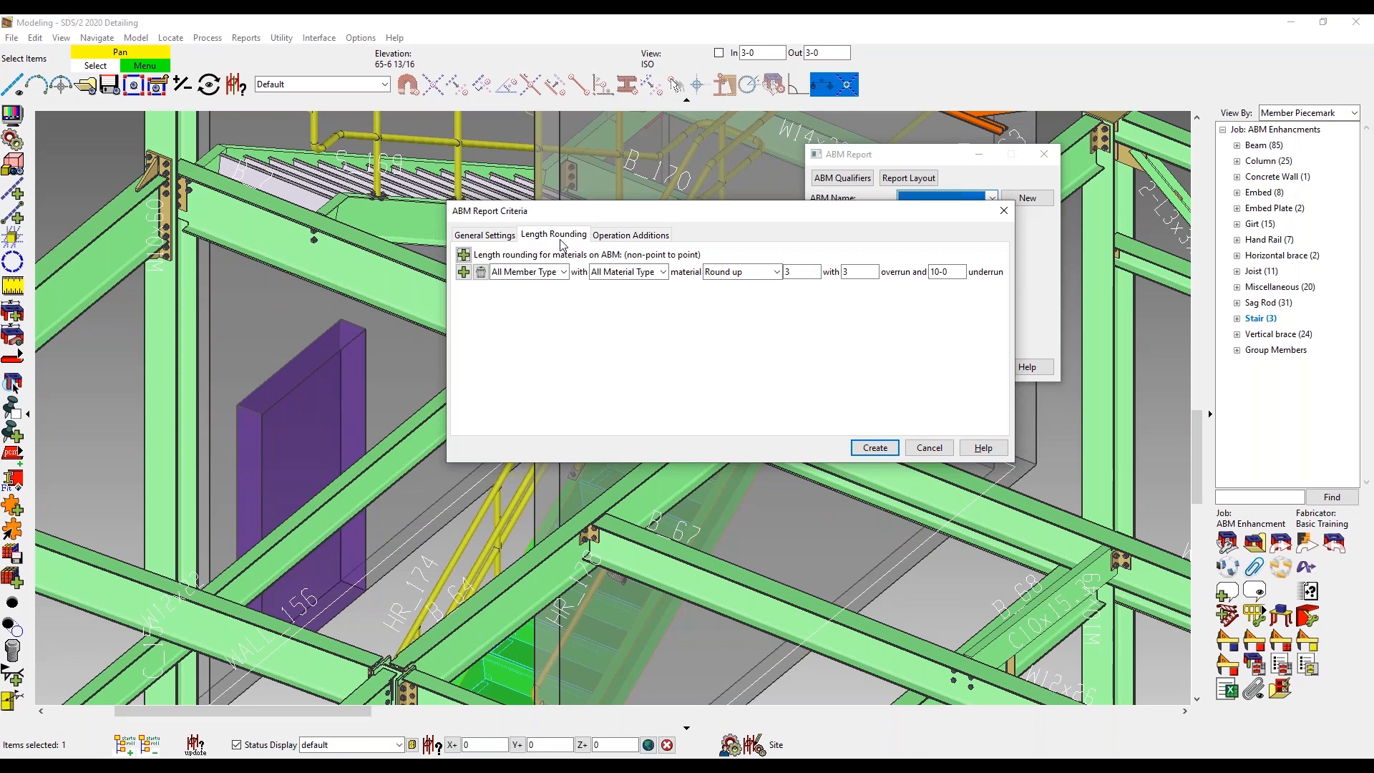
{"action": "left_click", "coordinate": [551, 274]}
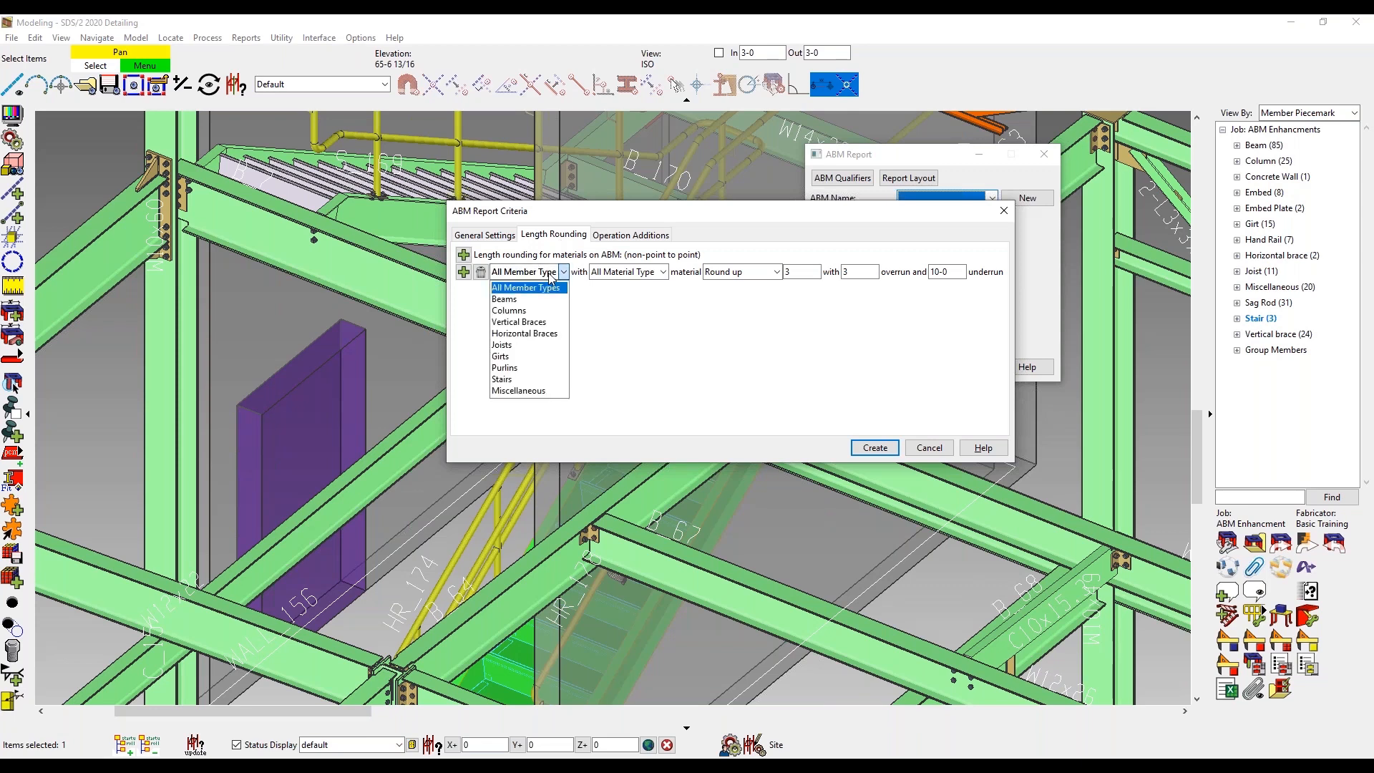
{"action": "left_click", "coordinate": [550, 299]}
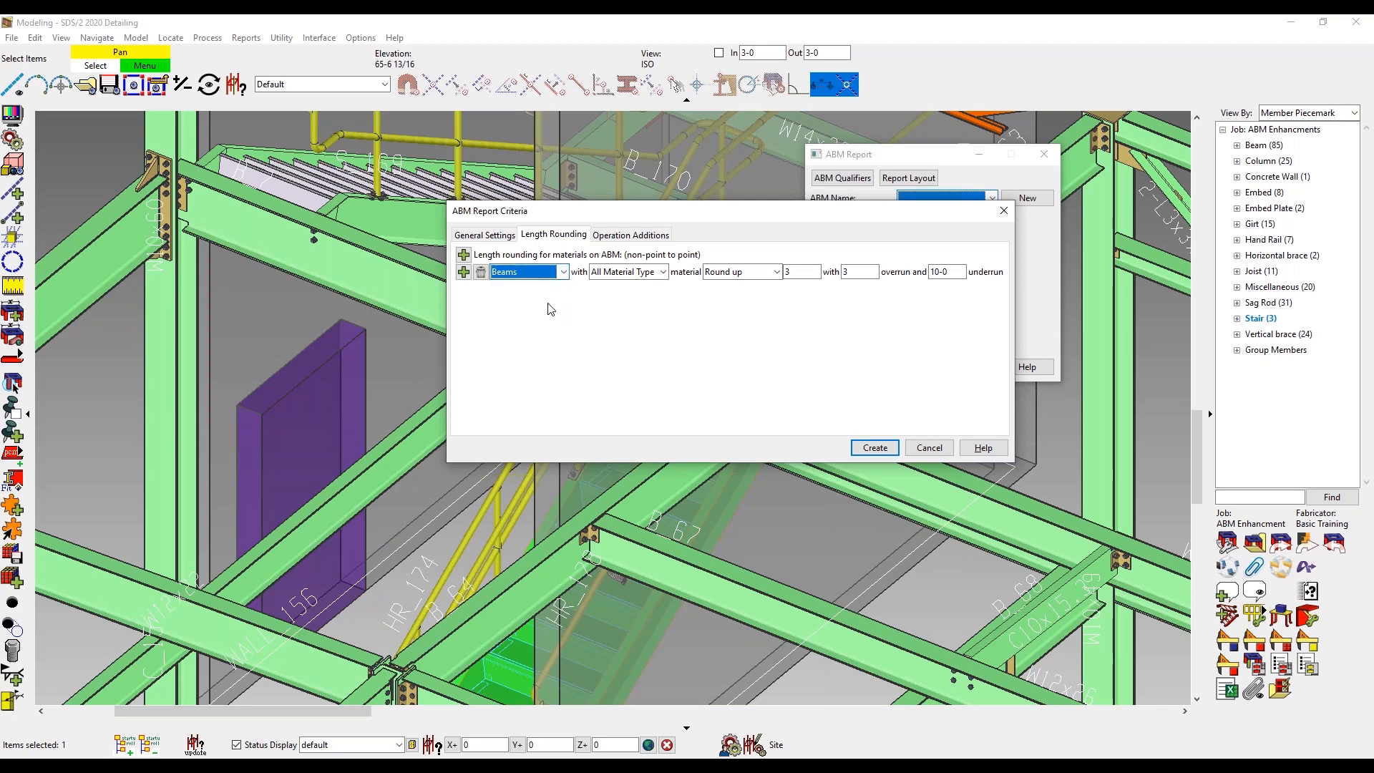
{"action": "left_click", "coordinate": [640, 274]}
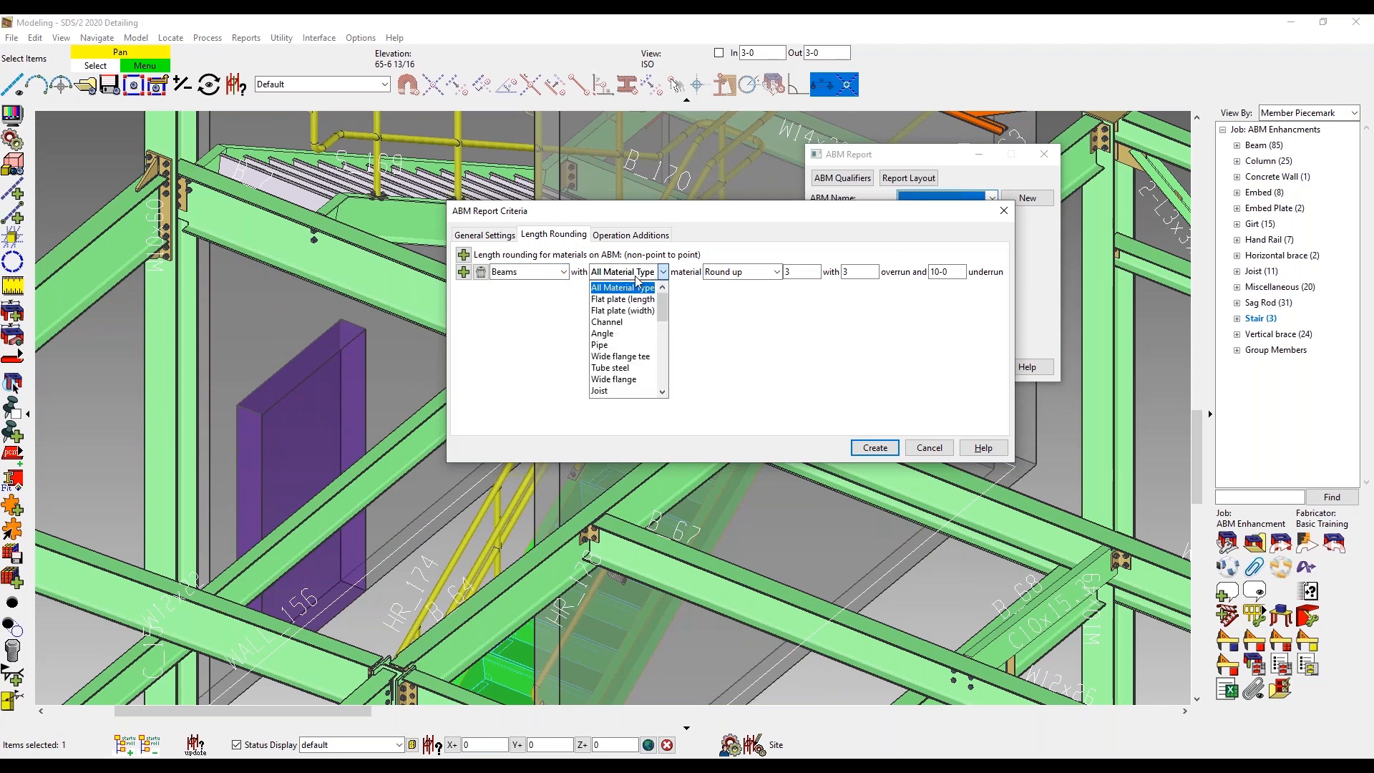
{"action": "left_click", "coordinate": [623, 380]}
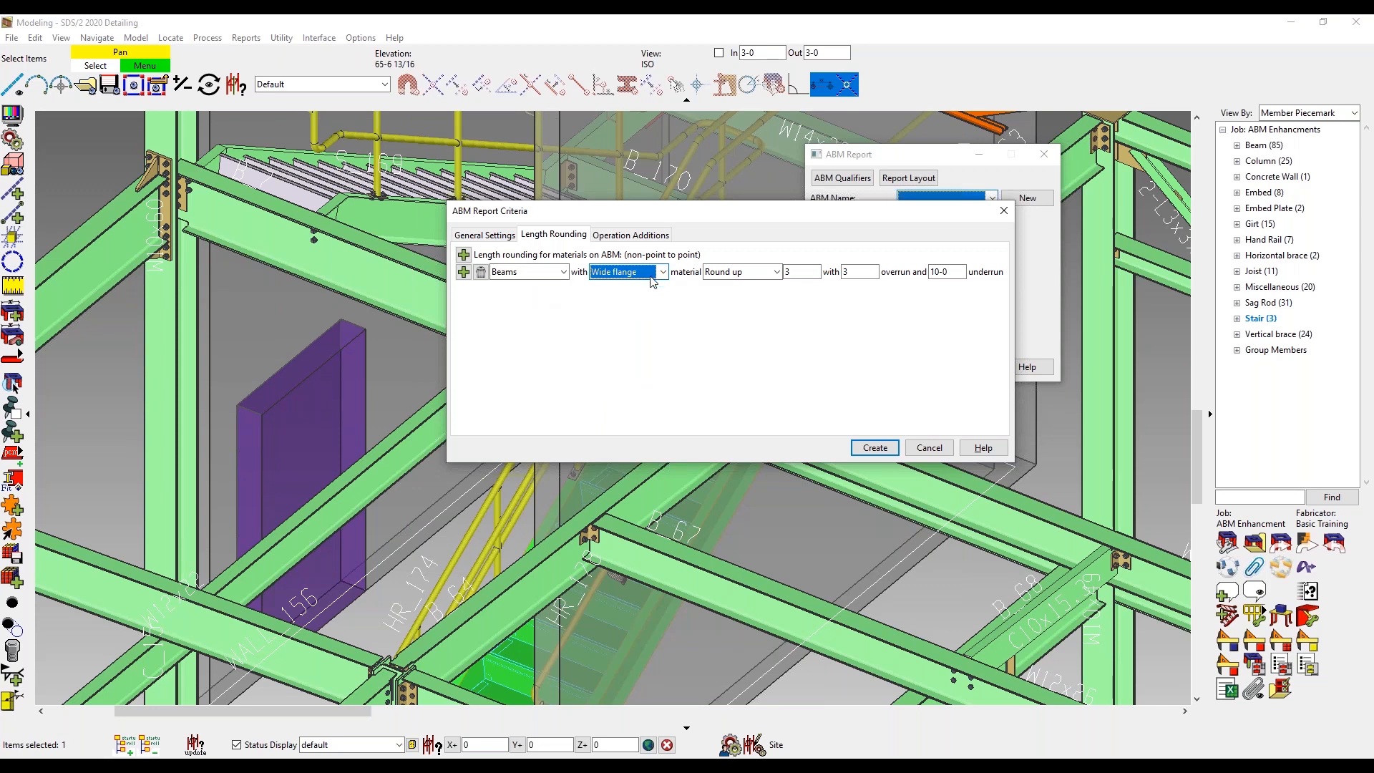
{"action": "left_click", "coordinate": [776, 274]}
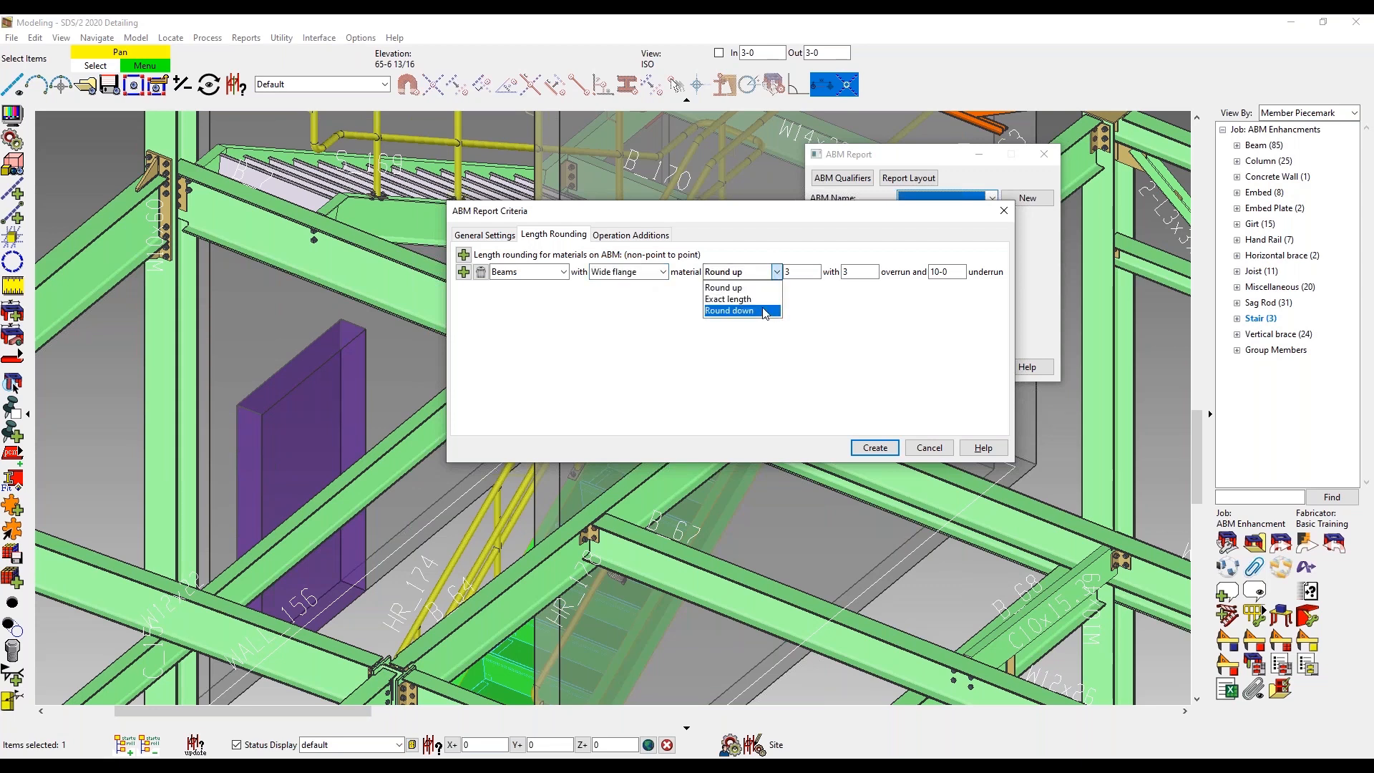
{"action": "left_click", "coordinate": [776, 272]}
{"action": "left_click", "coordinate": [799, 273]}
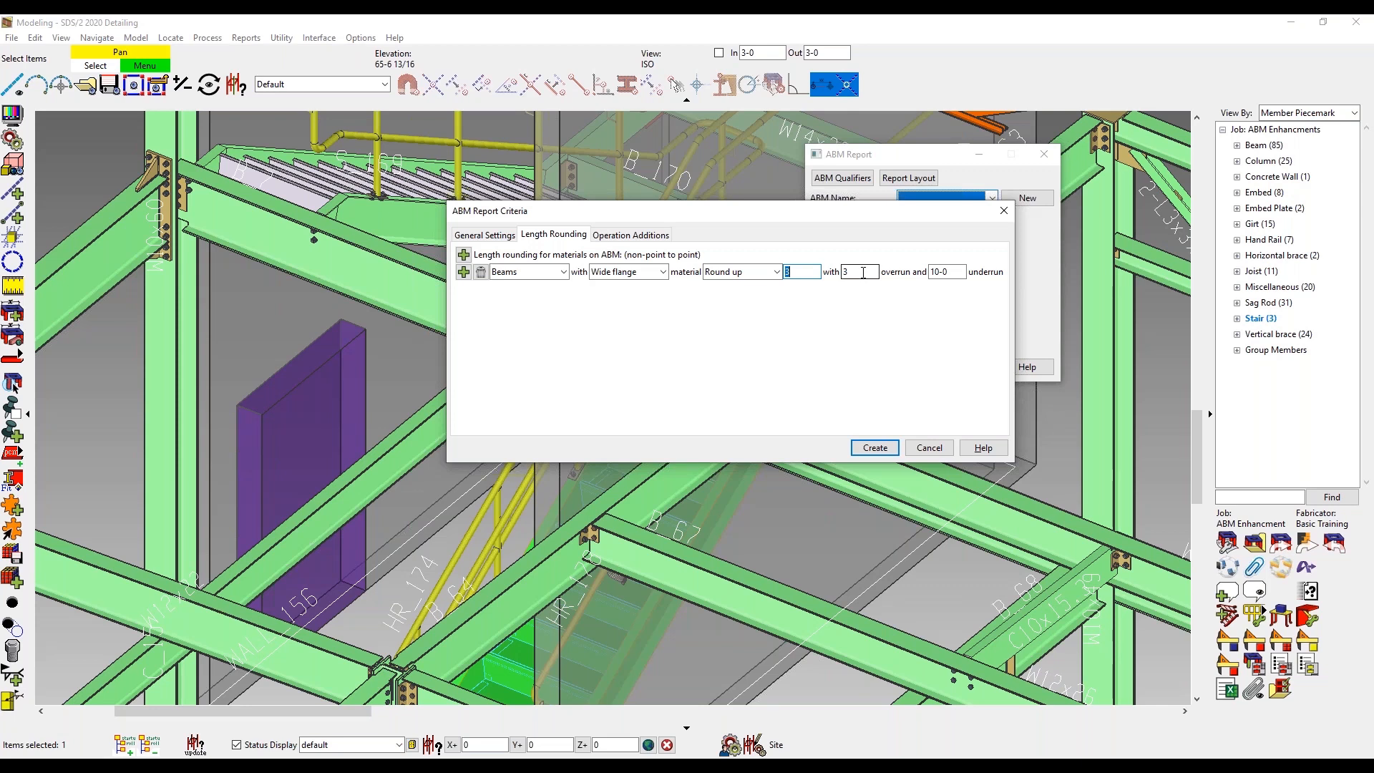
Add a second length rounding rule for Columns with Tube steel material
{"action": "left_click", "coordinate": [463, 272]}
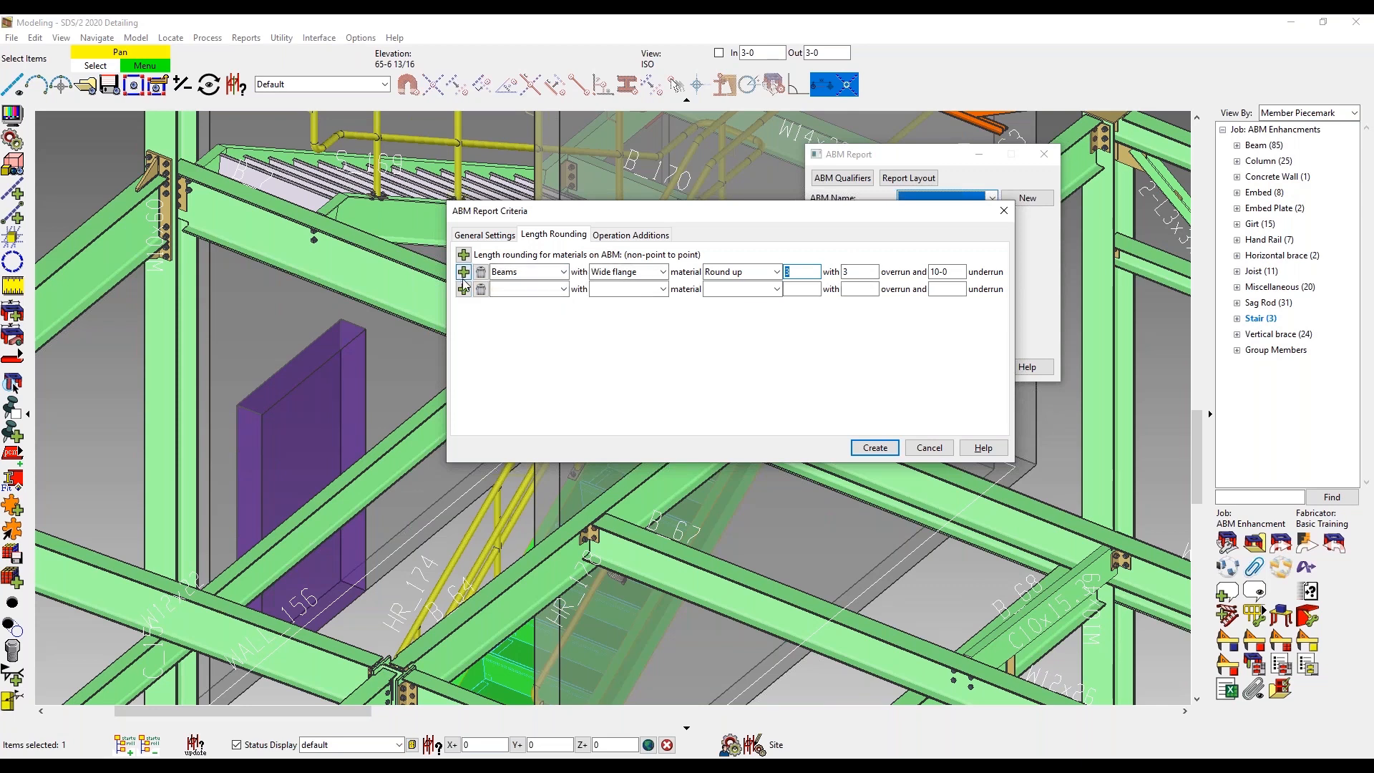
{"action": "left_click", "coordinate": [536, 291]}
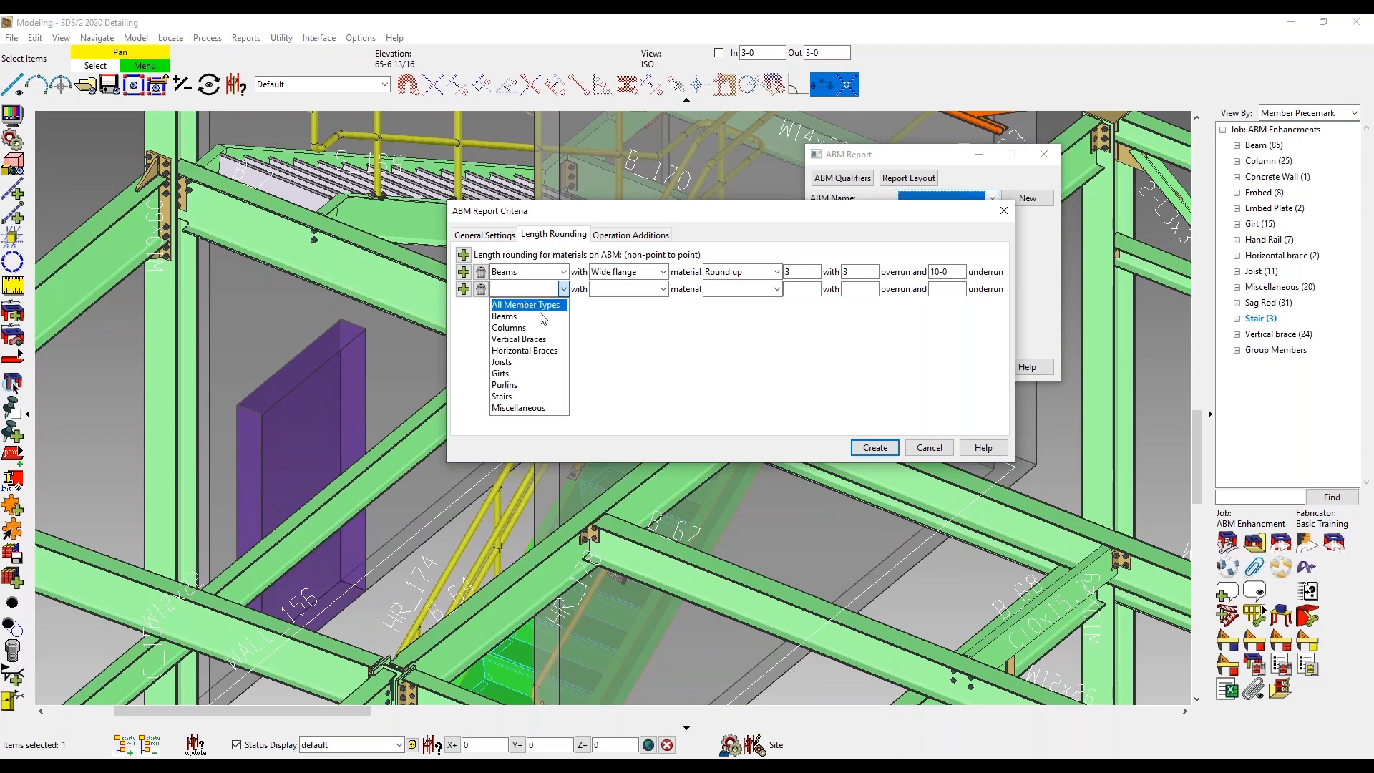
{"action": "left_click", "coordinate": [542, 328]}
{"action": "left_click", "coordinate": [660, 290]}
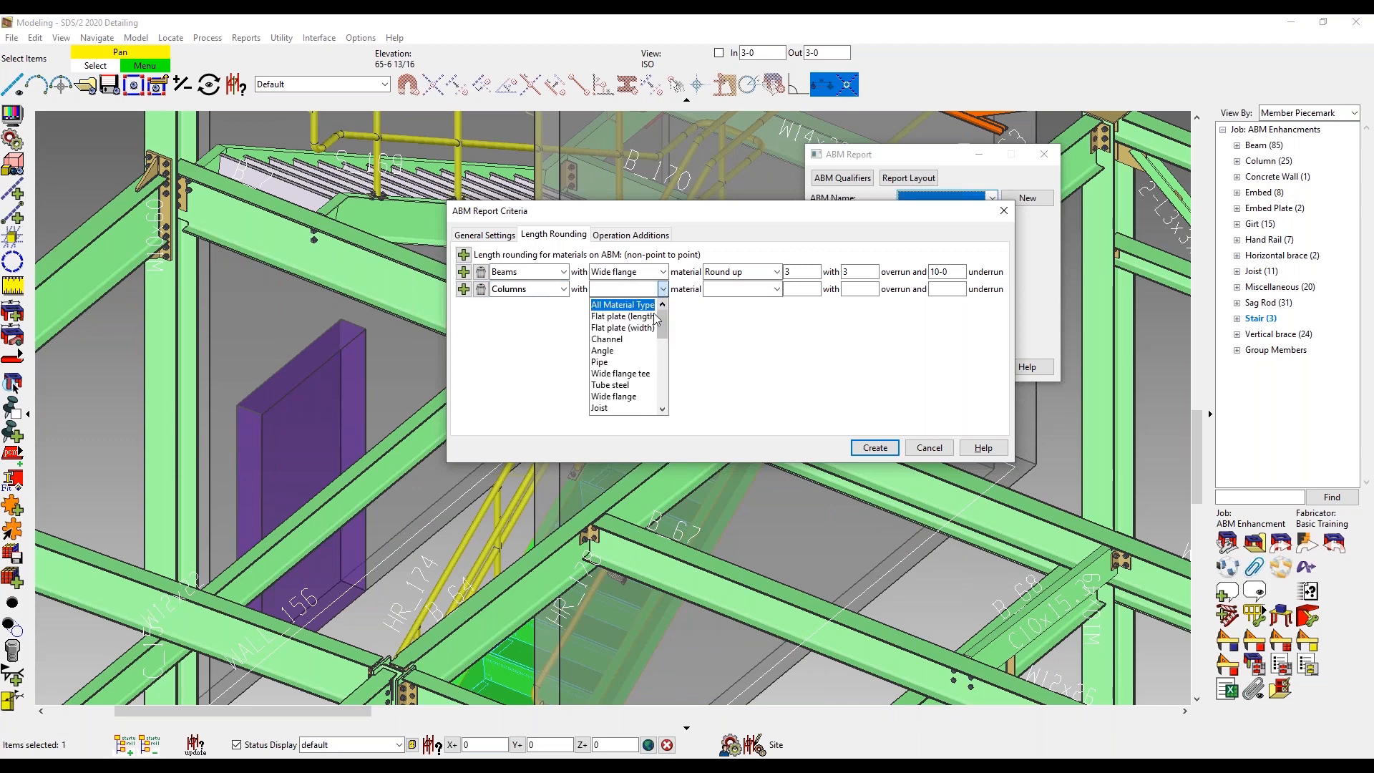
{"action": "left_click", "coordinate": [631, 385]}
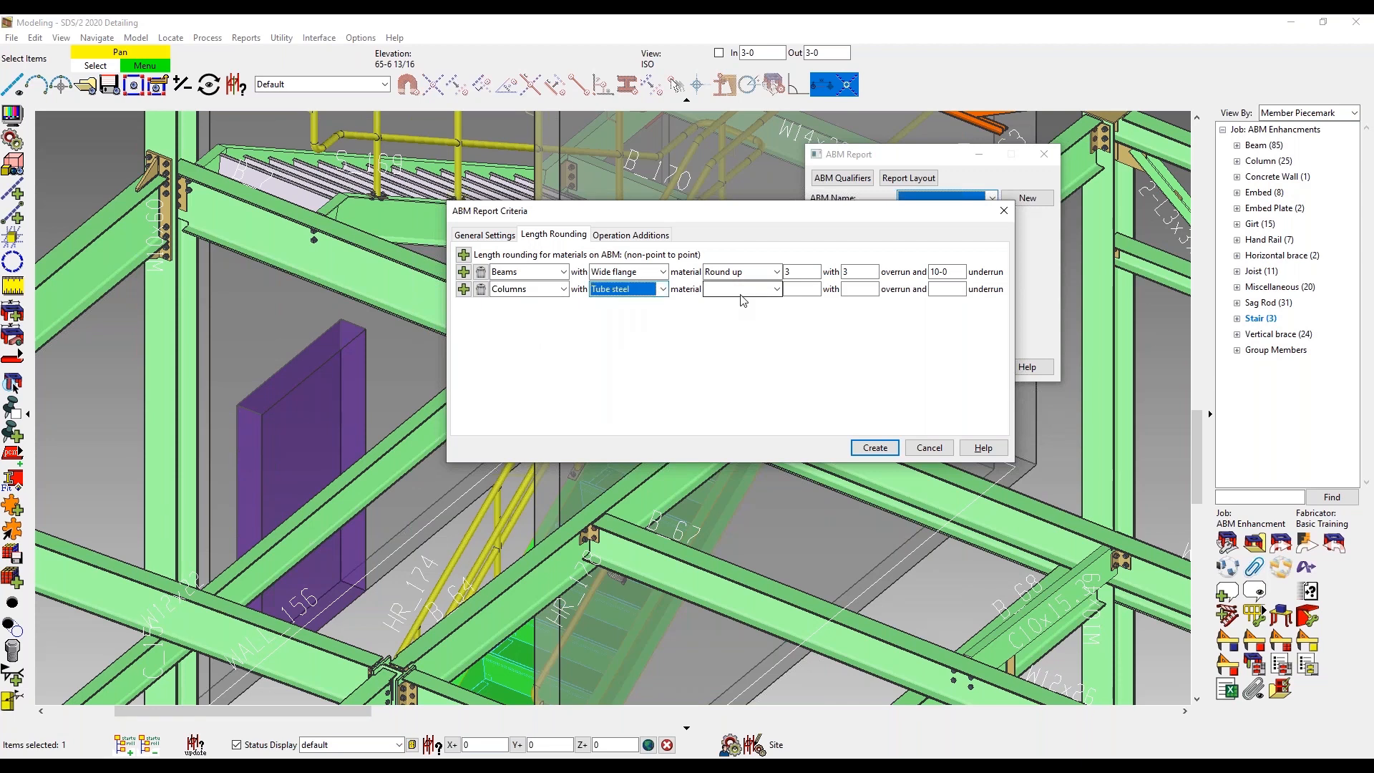
Set the Tube steel rule to Round up 3 with 3 overrun and 5-0 underrun
{"action": "left_click", "coordinate": [744, 289]}
{"action": "left_click", "coordinate": [744, 304]}
{"action": "key", "text": "Tab"}
{"action": "type", "text": "3"}
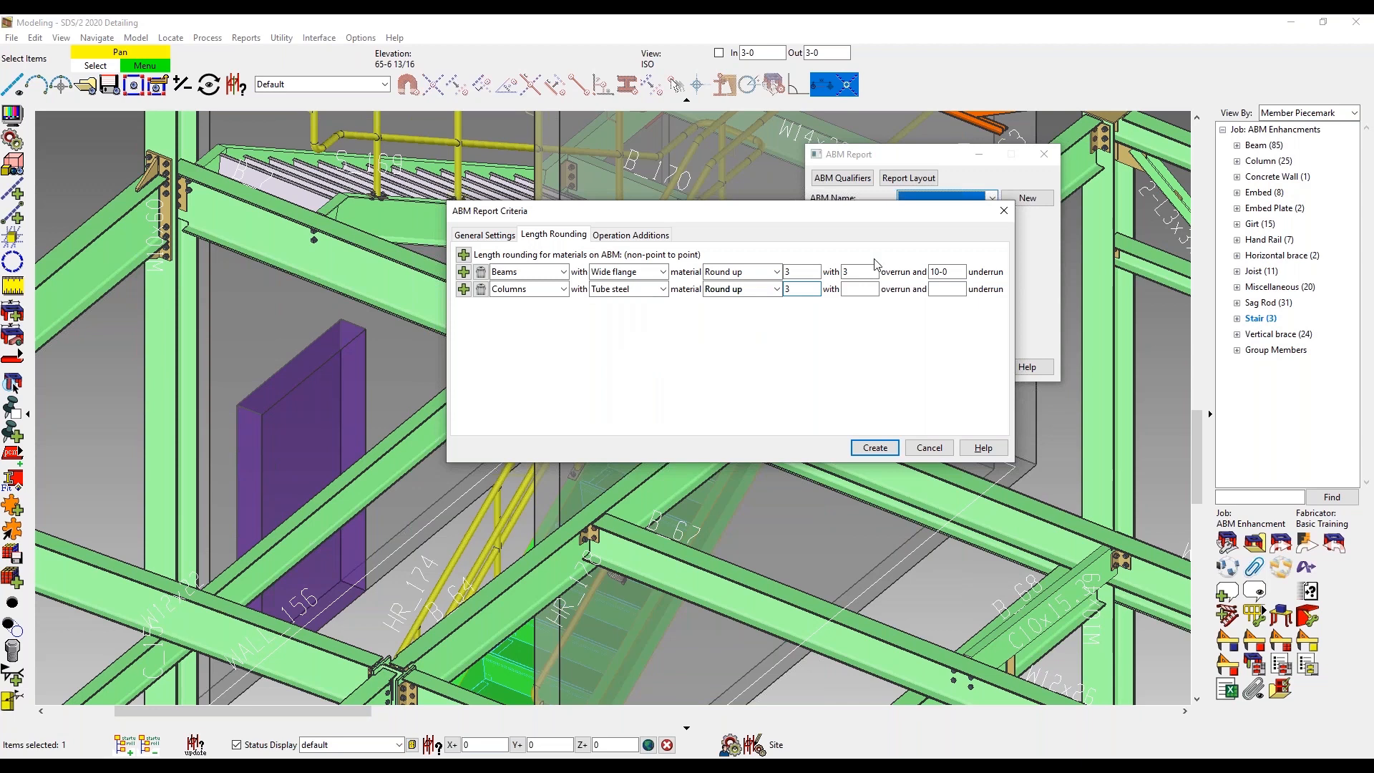
{"action": "left_click", "coordinate": [845, 290]}
{"action": "type", "text": "3"}
{"action": "key", "text": "Tab"}
{"action": "type", "text": "5-0"}
Set the member type of both length rounding rules to All Member Types
{"action": "left_click", "coordinate": [564, 276]}
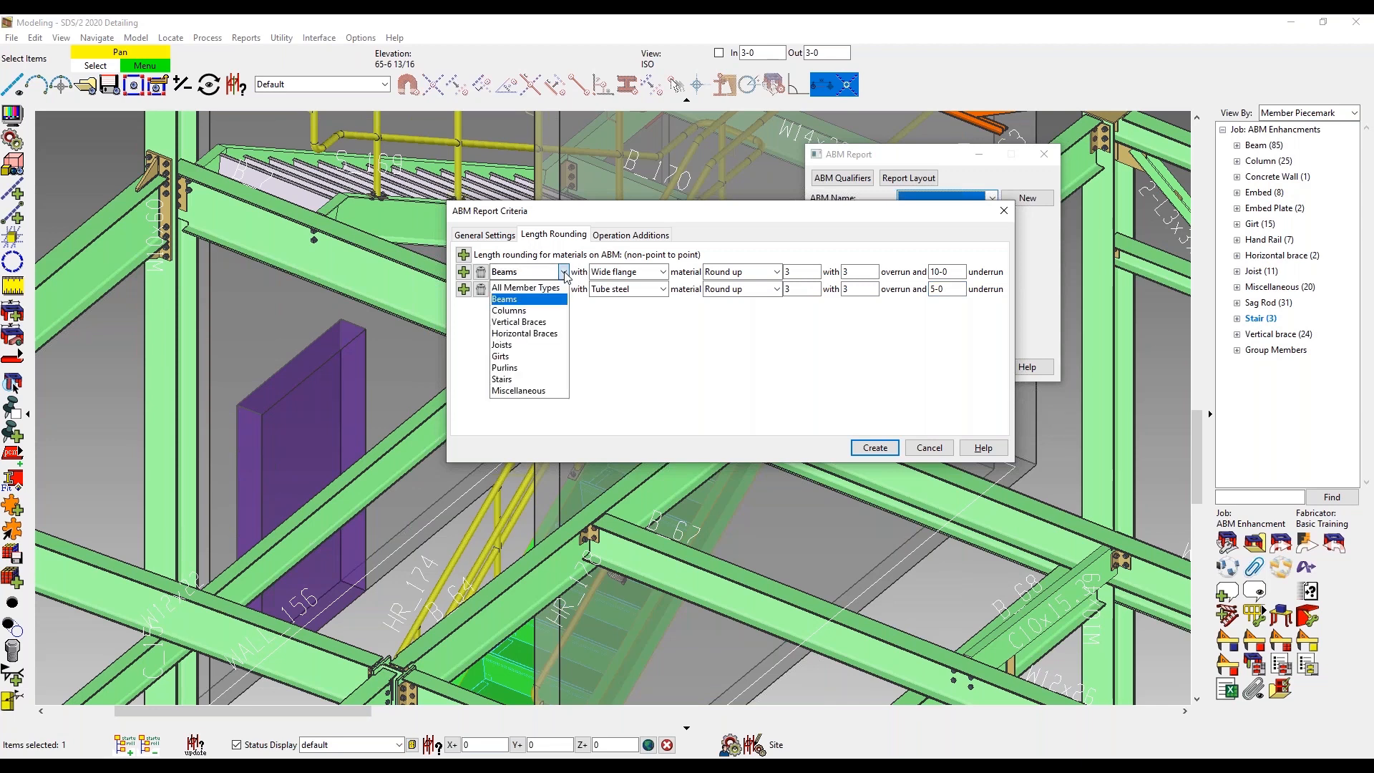
{"action": "left_click", "coordinate": [559, 291]}
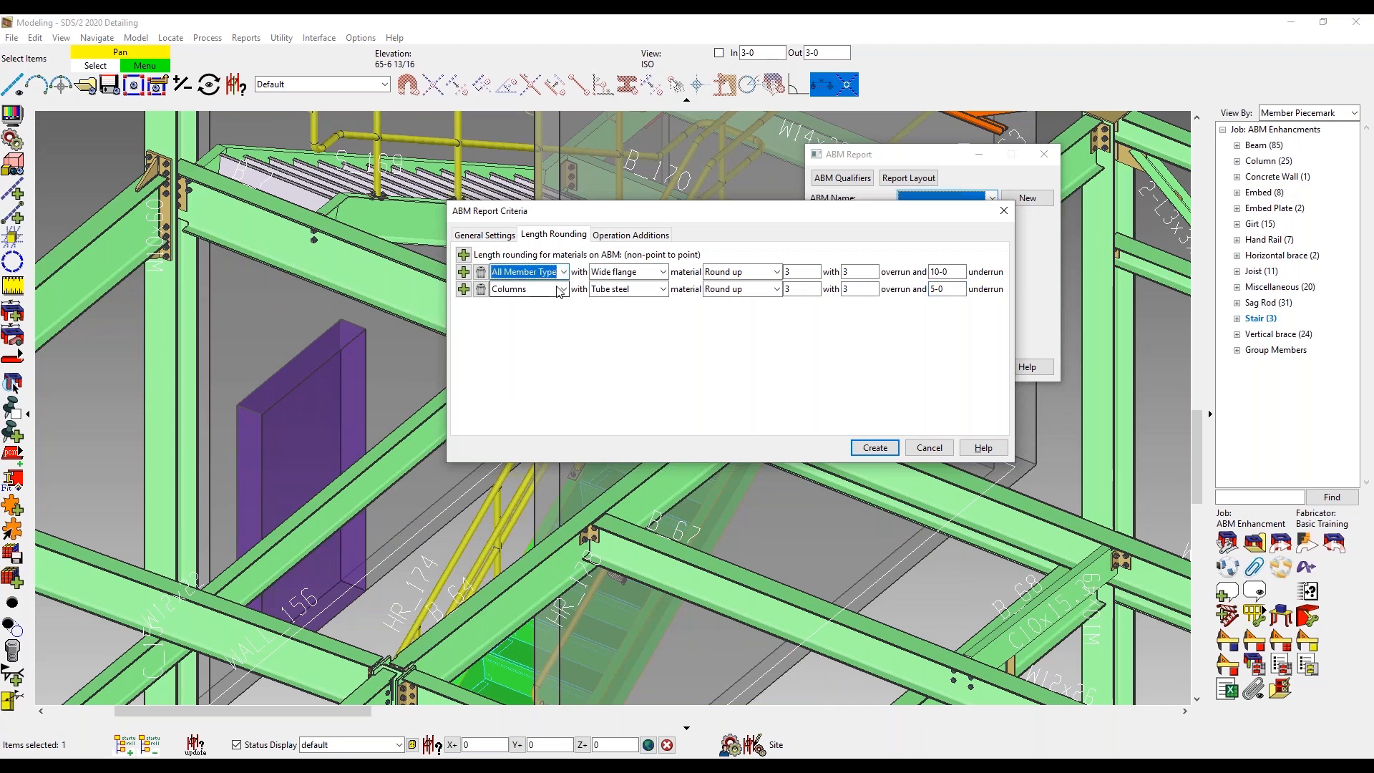
{"action": "left_click", "coordinate": [564, 289]}
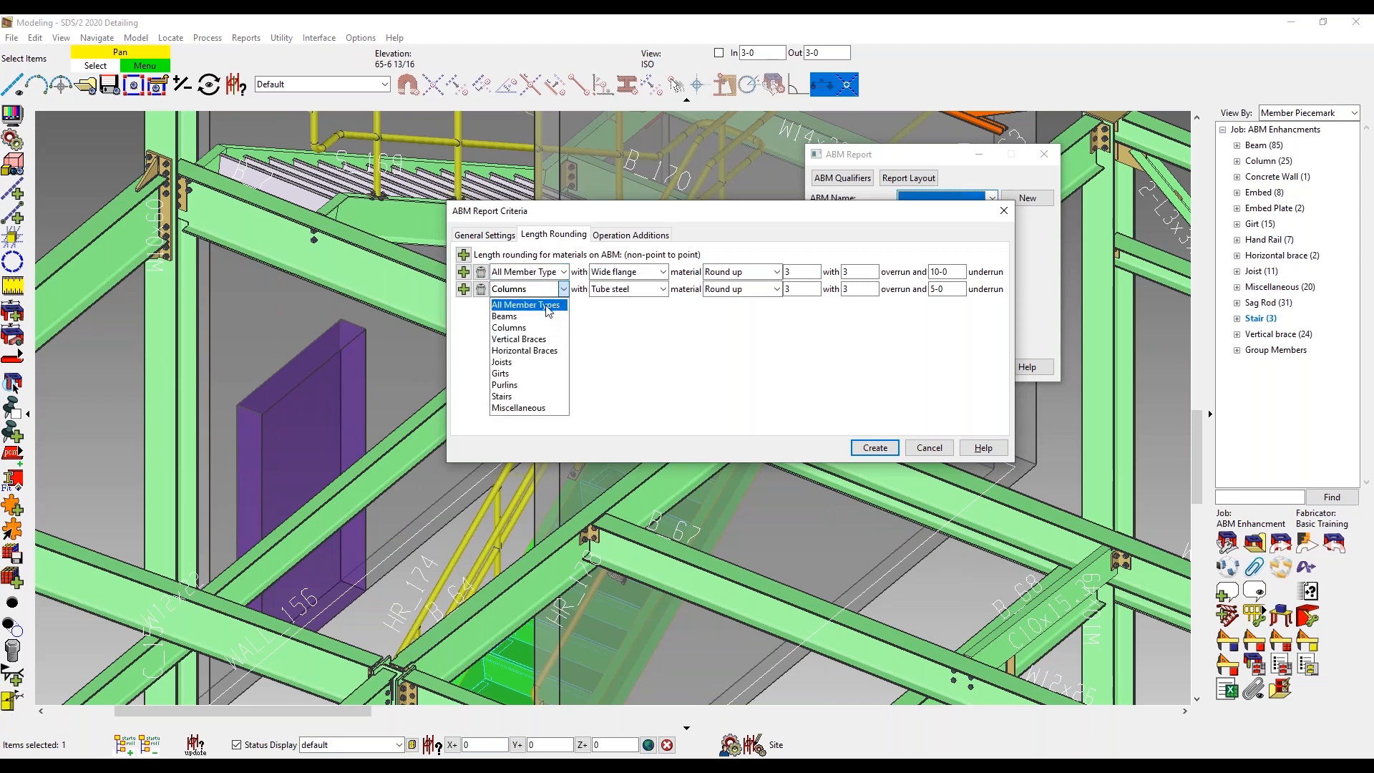
{"action": "left_click", "coordinate": [548, 306]}
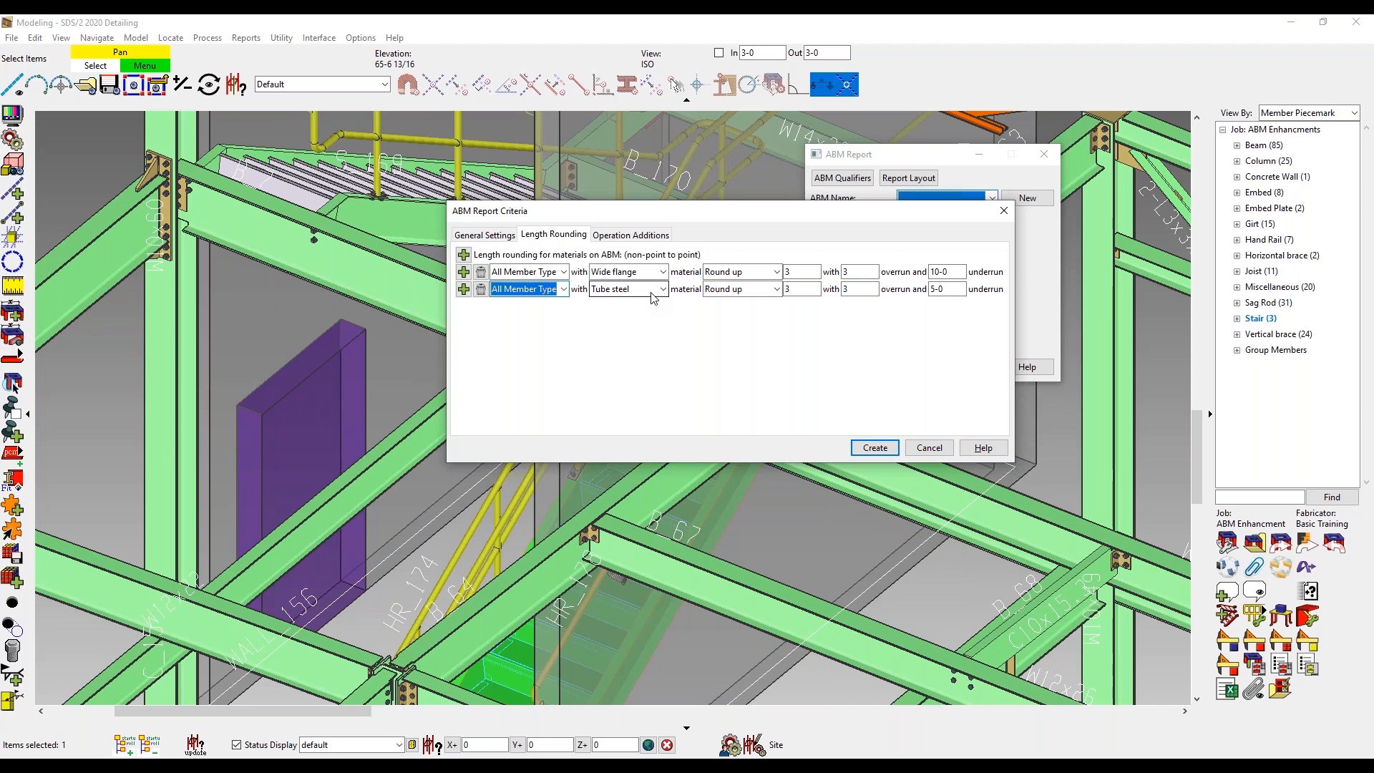
Delete the Tube steel rounding rule and set the remaining rule's material to All Material Types
{"action": "left_click", "coordinate": [481, 289]}
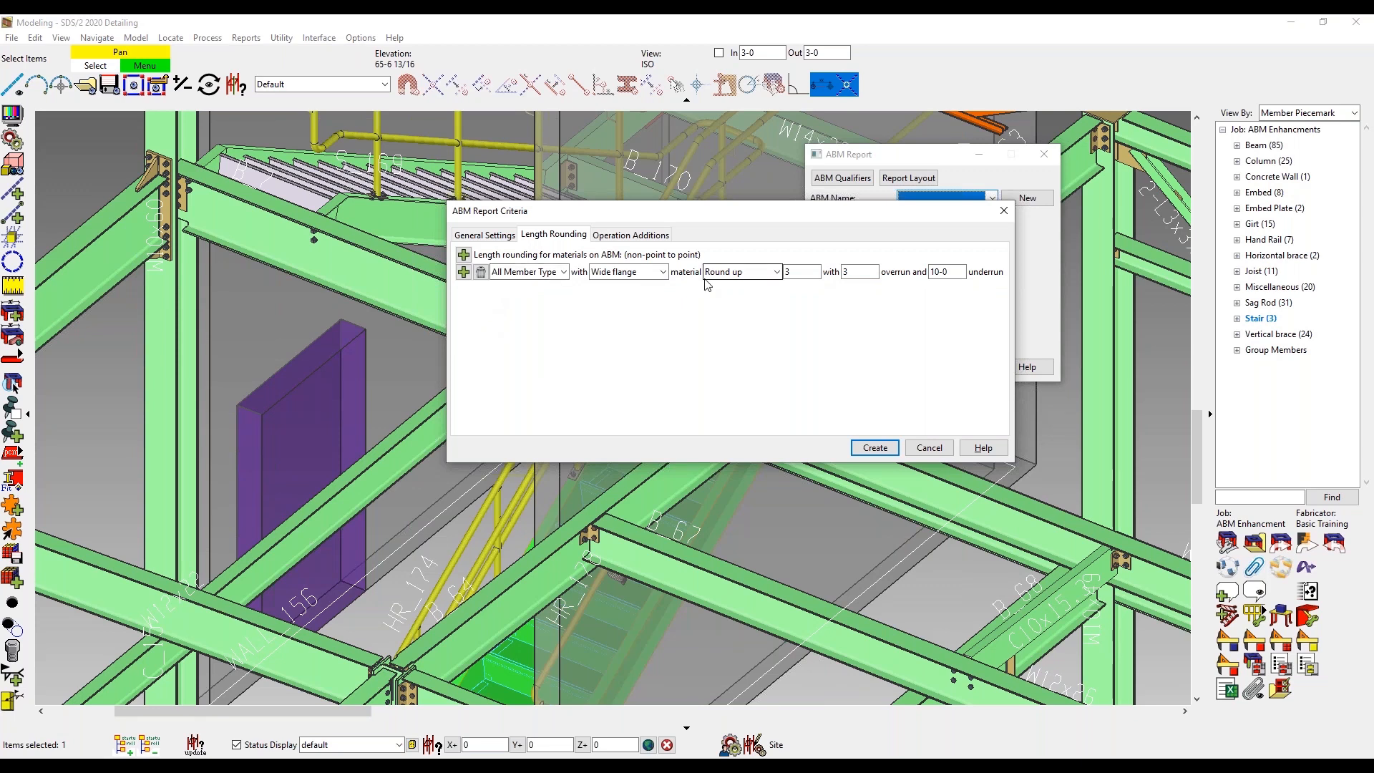
{"action": "left_click", "coordinate": [644, 272]}
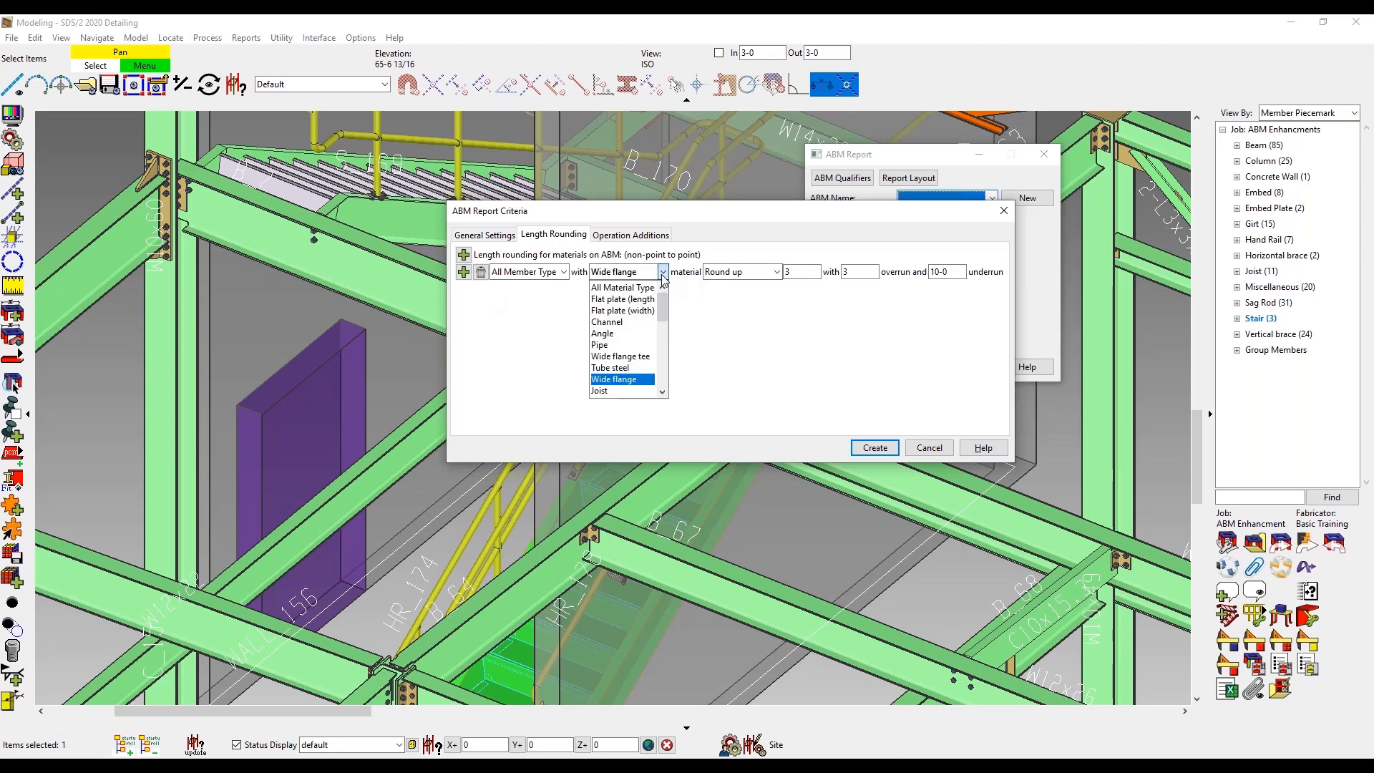
{"action": "left_click", "coordinate": [648, 289]}
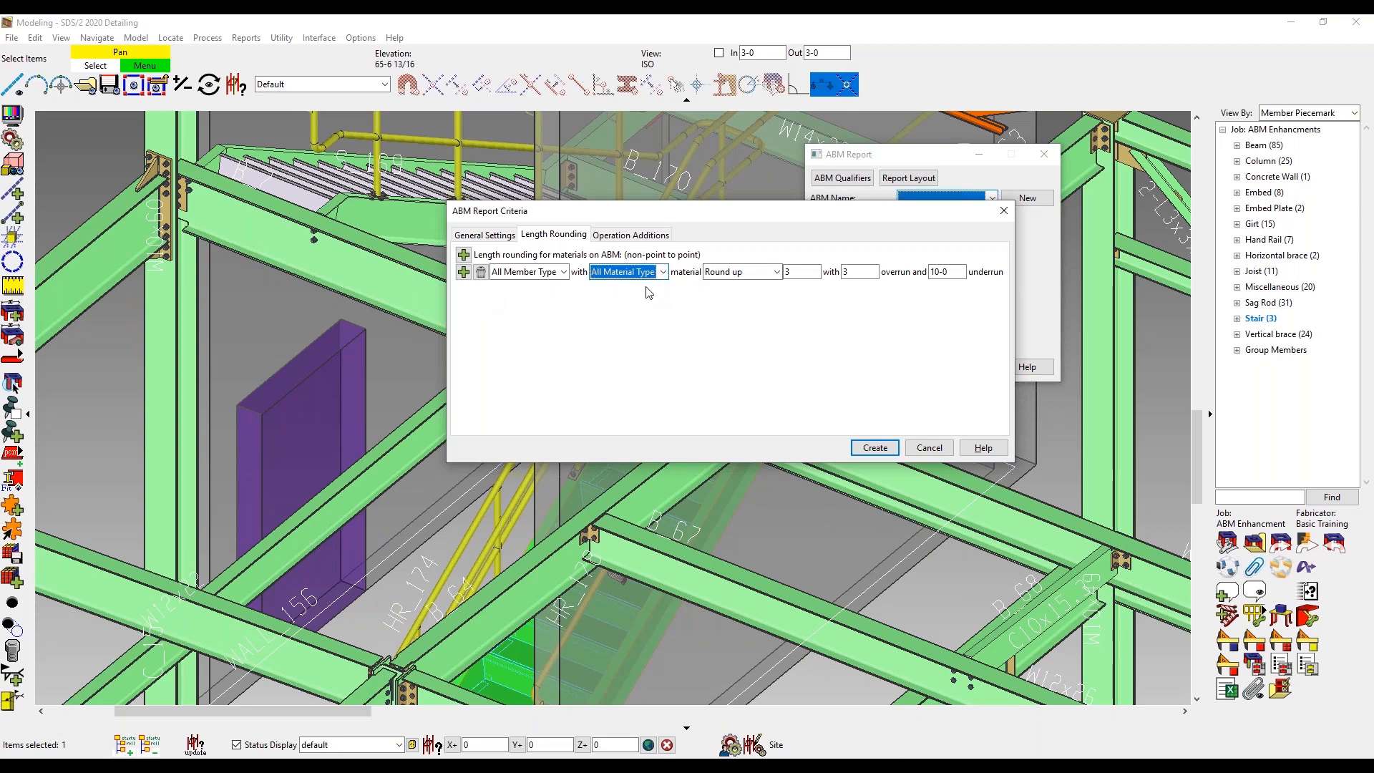
Review the operation and length options of the Curved/Rolled Material rule under operation additions, keeping Add Length of
{"action": "left_click", "coordinate": [653, 239]}
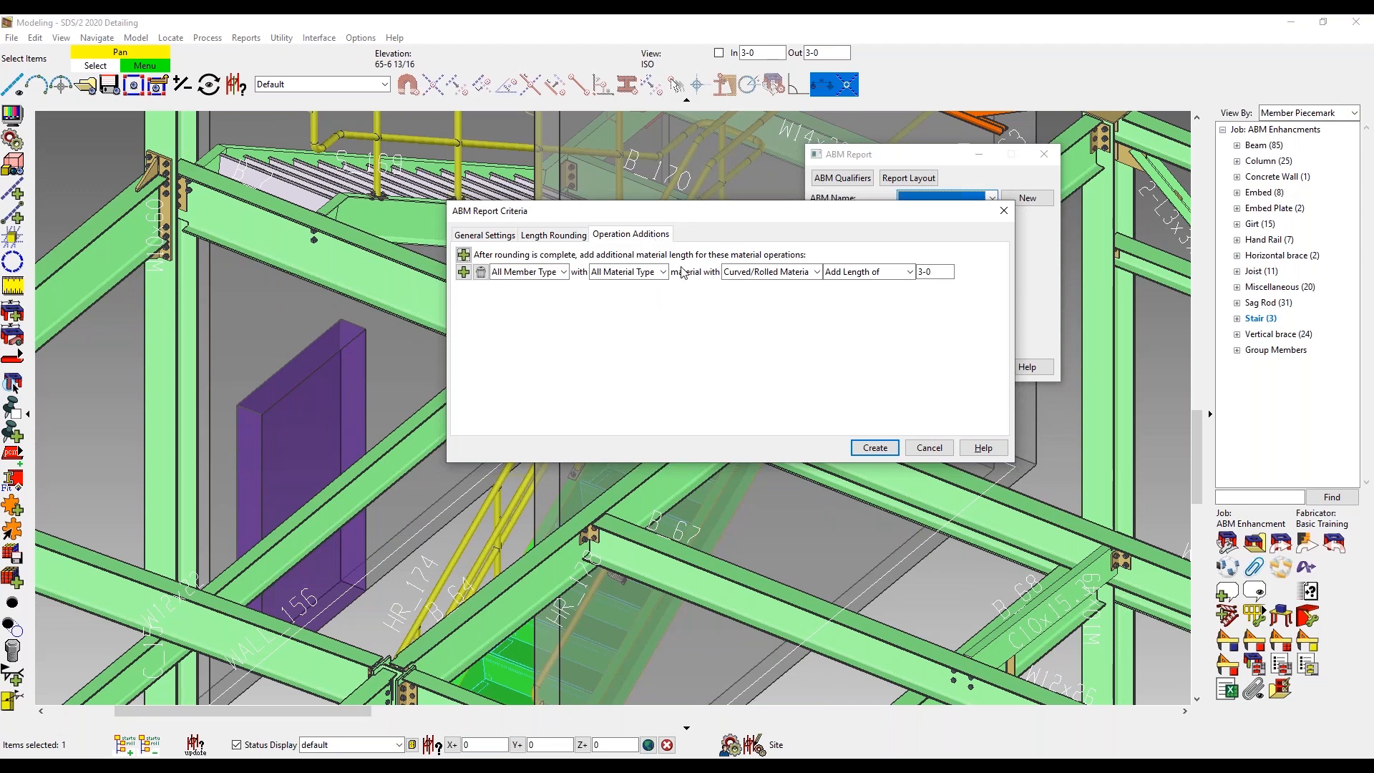
{"action": "left_click", "coordinate": [767, 275]}
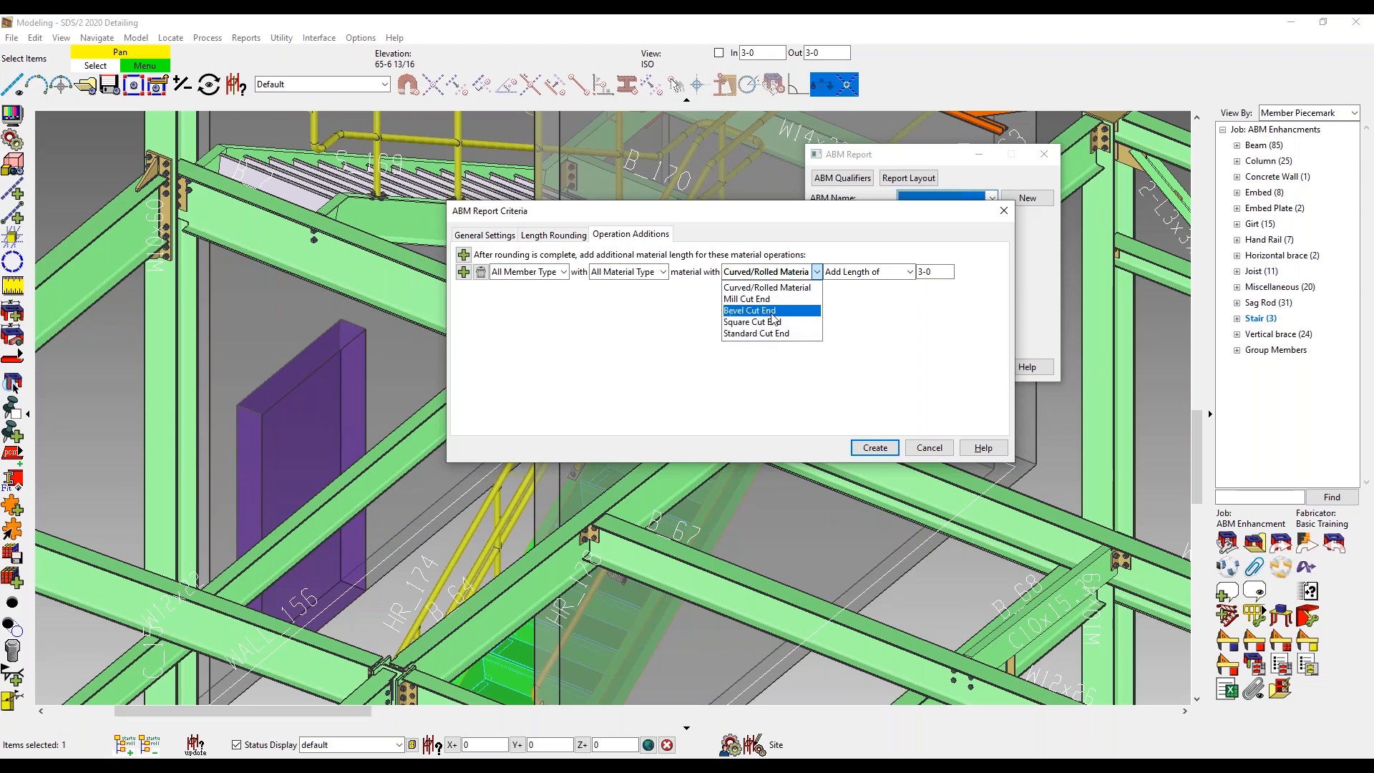
{"action": "left_click", "coordinate": [869, 273]}
{"action": "left_click", "coordinate": [870, 274]}
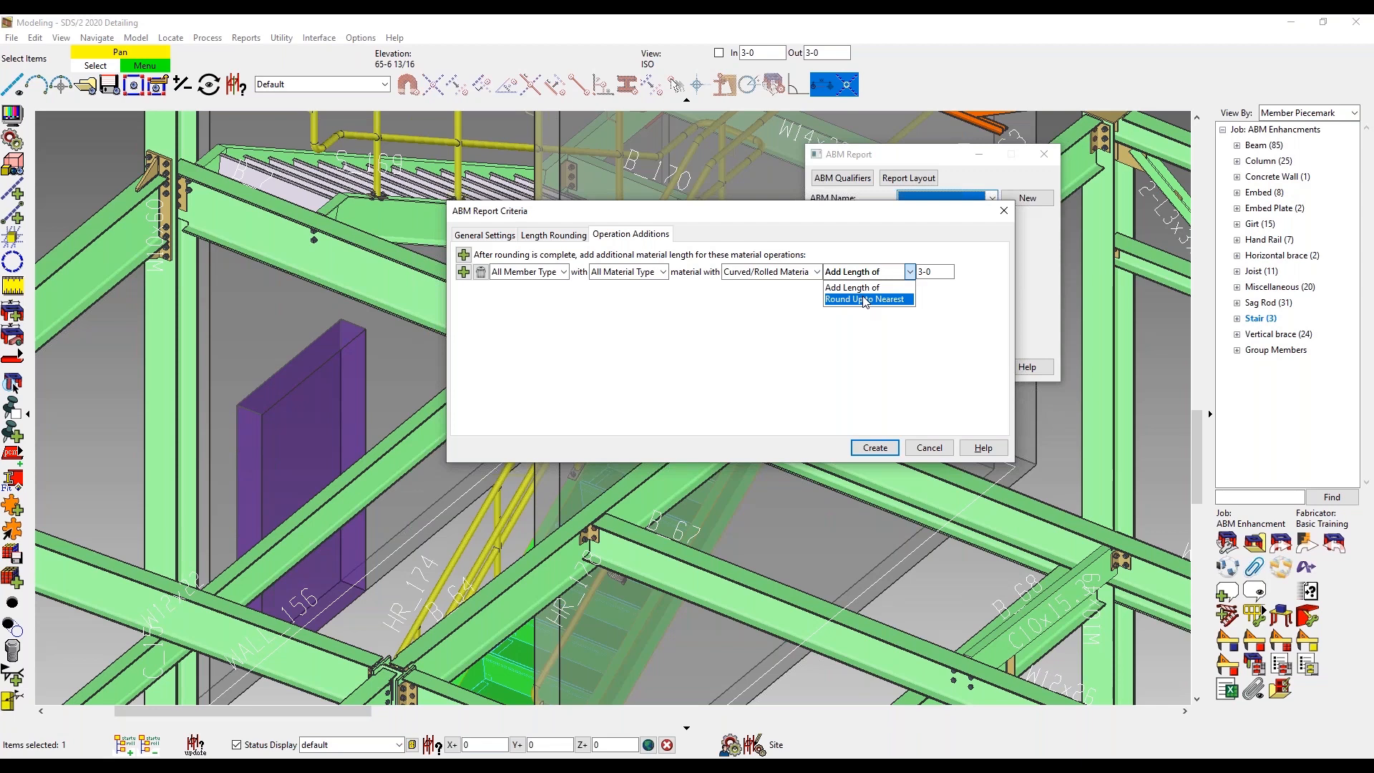
{"action": "left_click", "coordinate": [469, 272]}
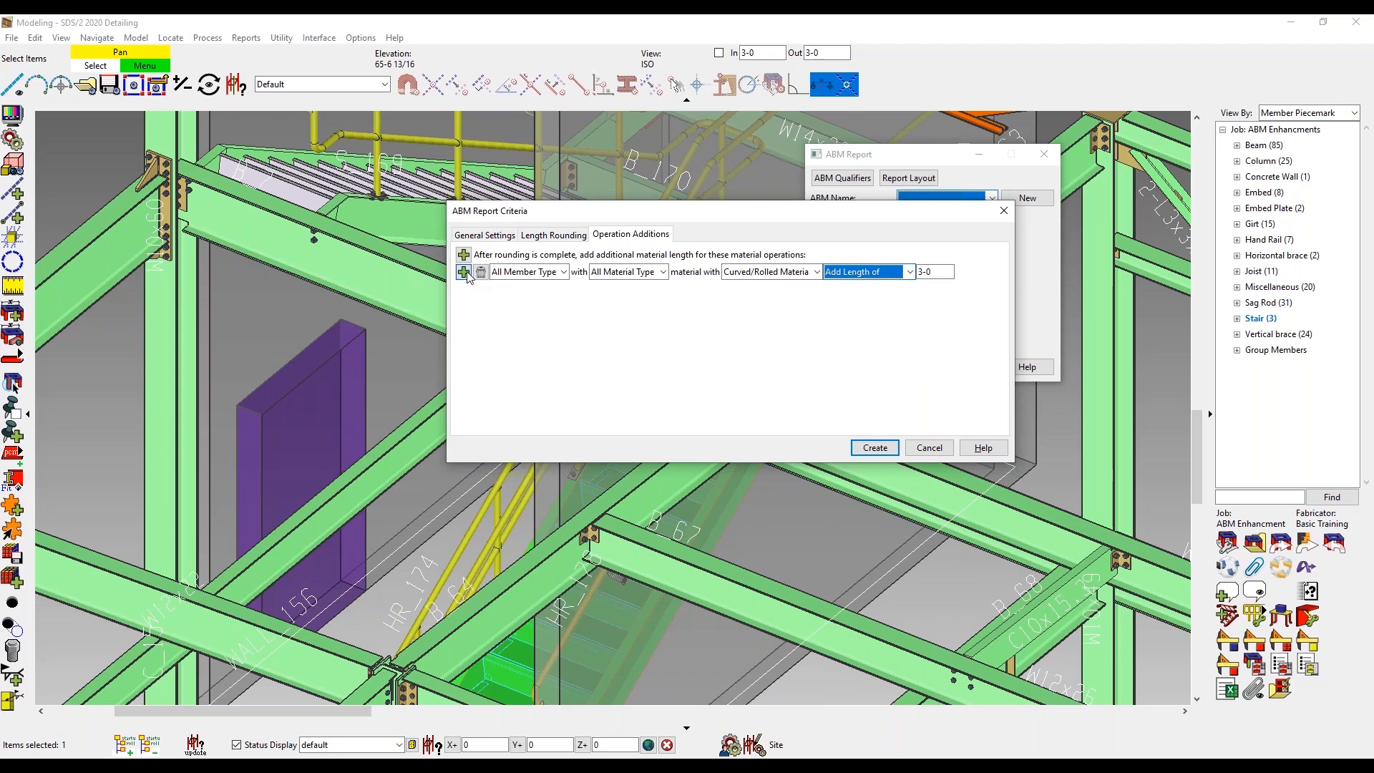
Add a second operation addition rule for All Member Types with All Material Types
{"action": "left_click", "coordinate": [465, 273]}
{"action": "left_click", "coordinate": [564, 291]}
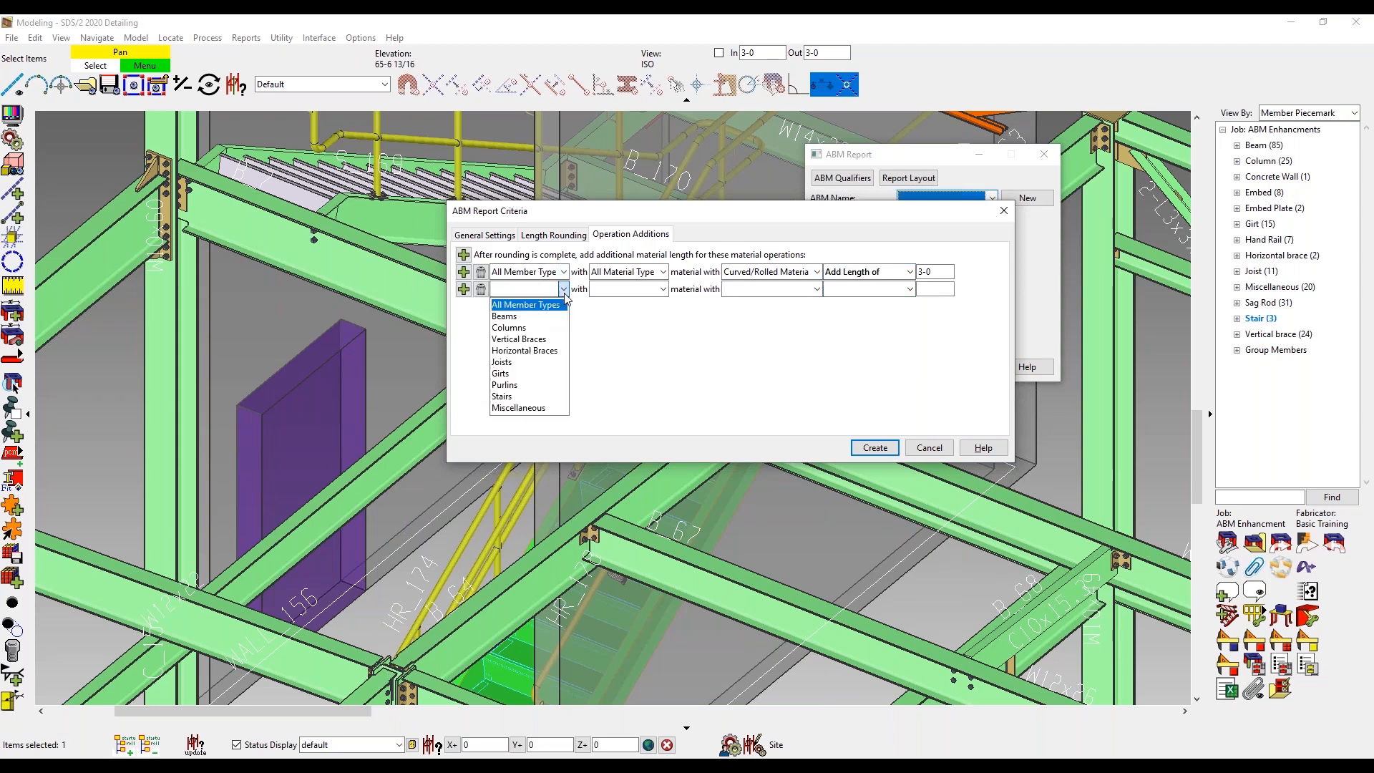
{"action": "left_click", "coordinate": [562, 303]}
{"action": "left_click", "coordinate": [663, 289]}
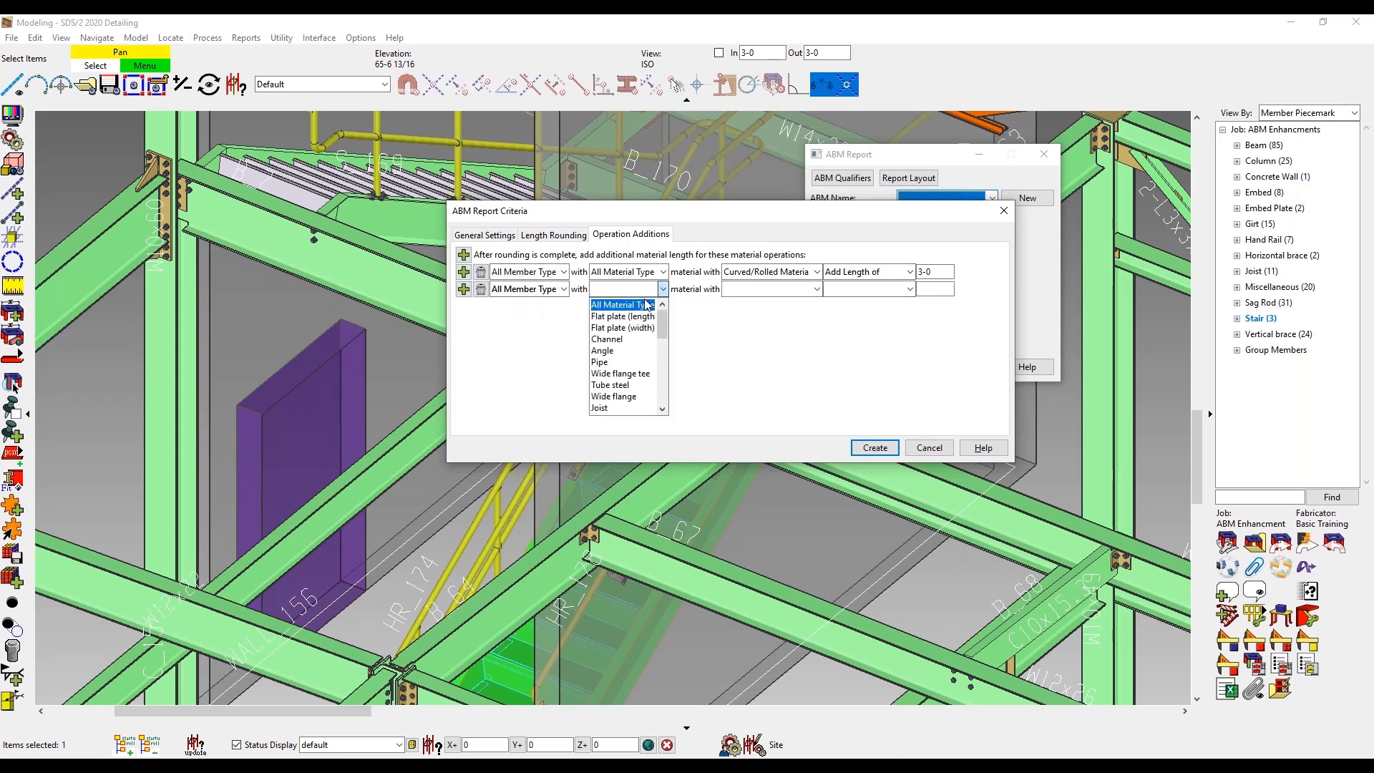
{"action": "left_click", "coordinate": [647, 301]}
Set the new addition rule to Bevel Cut End with Round Up to Nearest 1/2, and return to the general report settings
{"action": "left_click", "coordinate": [814, 291]}
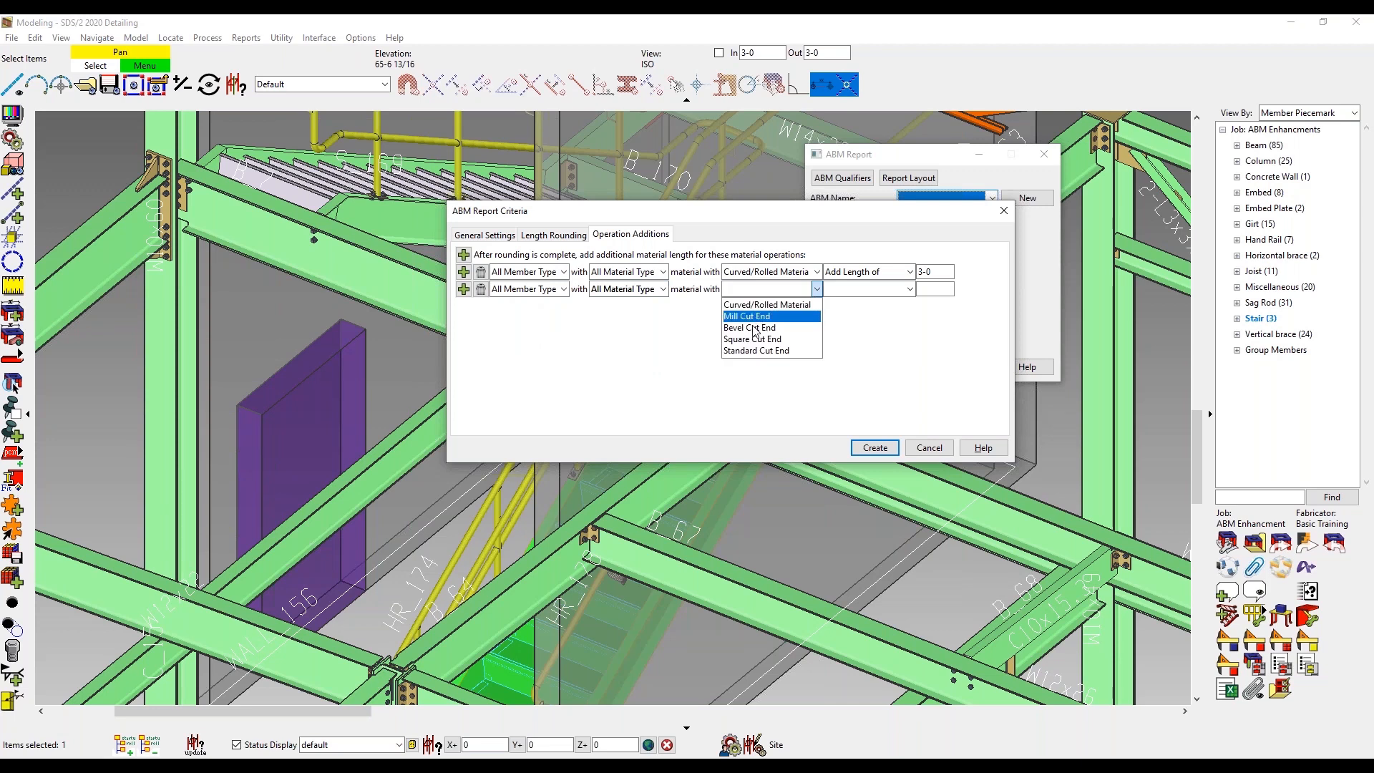
{"action": "left_click", "coordinate": [758, 331]}
{"action": "left_click", "coordinate": [886, 290]}
{"action": "left_click", "coordinate": [880, 317]}
{"action": "left_click", "coordinate": [944, 288]}
{"action": "type", "text": "1/2"}
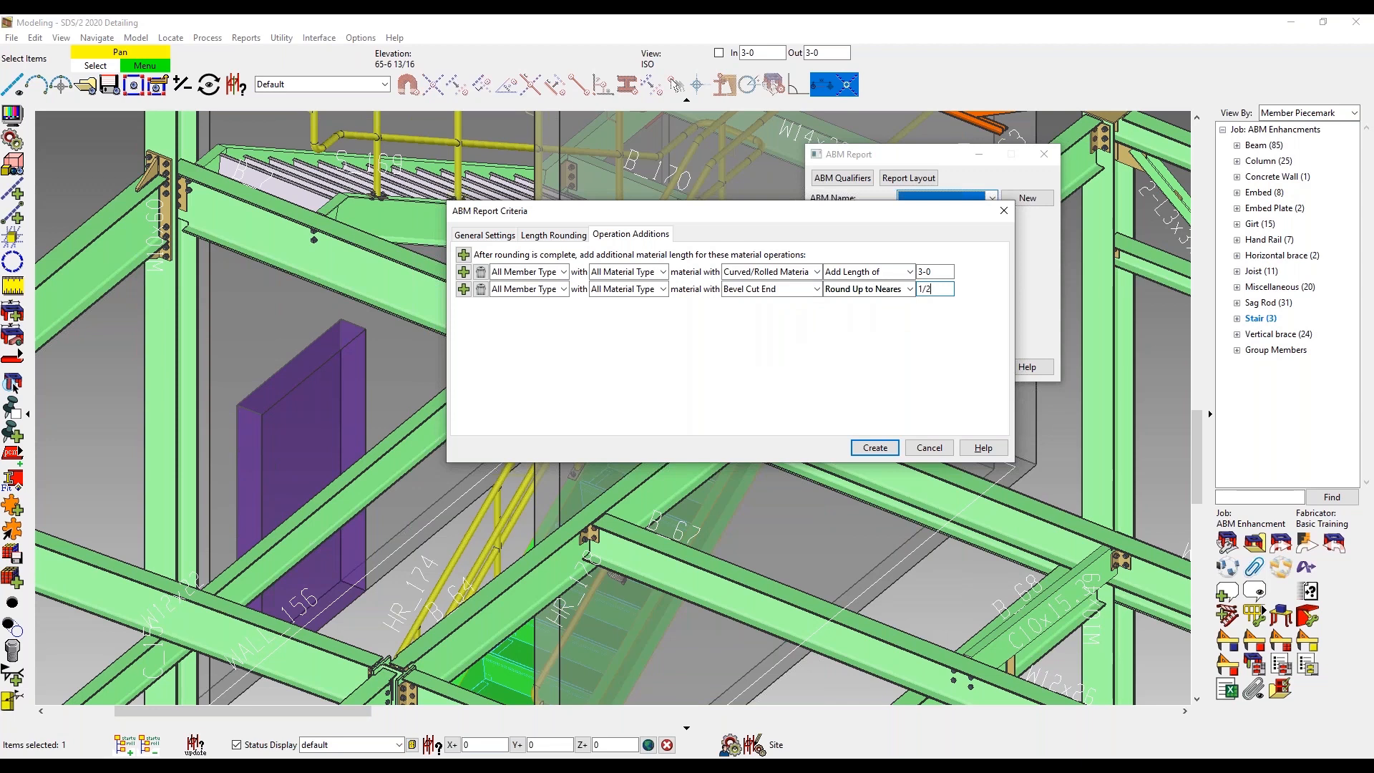
{"action": "key", "text": "Tab"}
{"action": "left_click", "coordinate": [505, 239]}
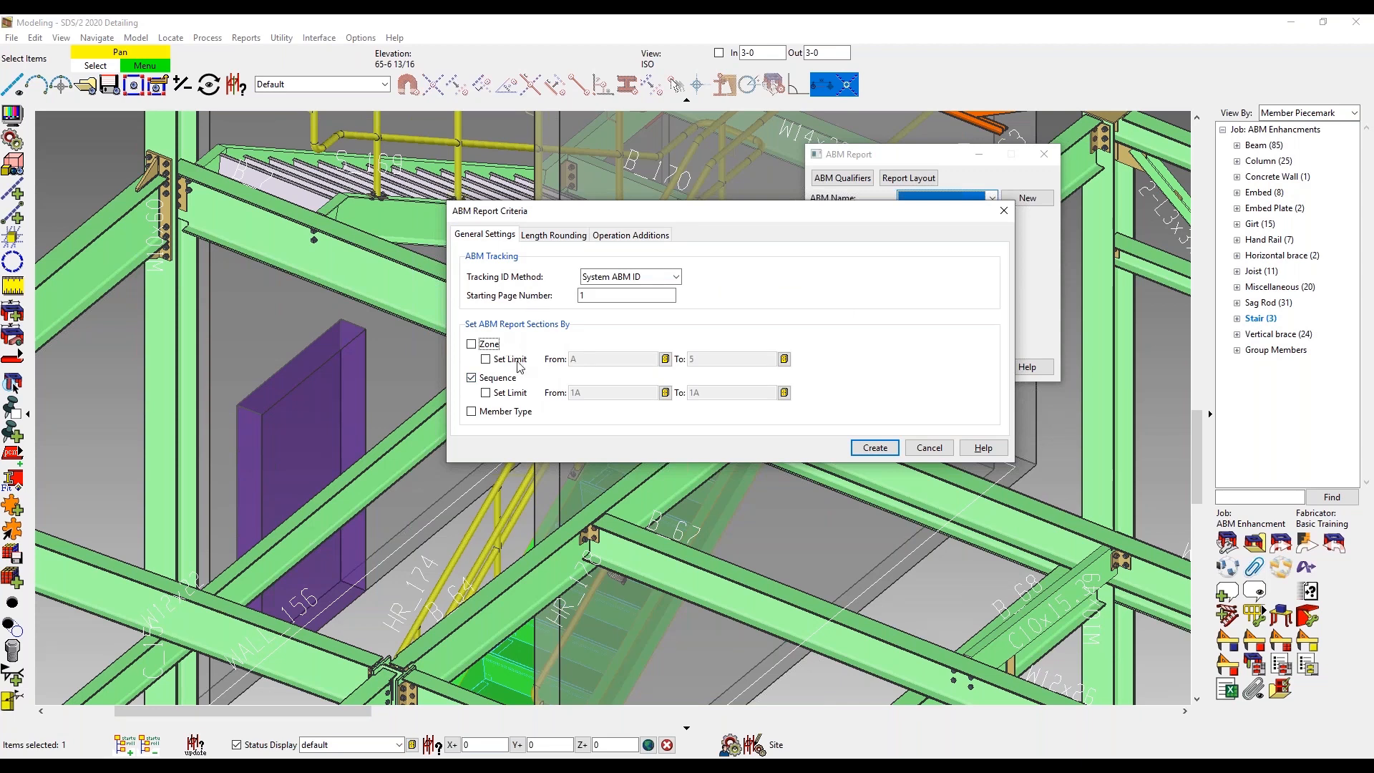
Check the length rounding and operation addition rules, and create the ABM report with these criteria
{"action": "left_click", "coordinate": [554, 238]}
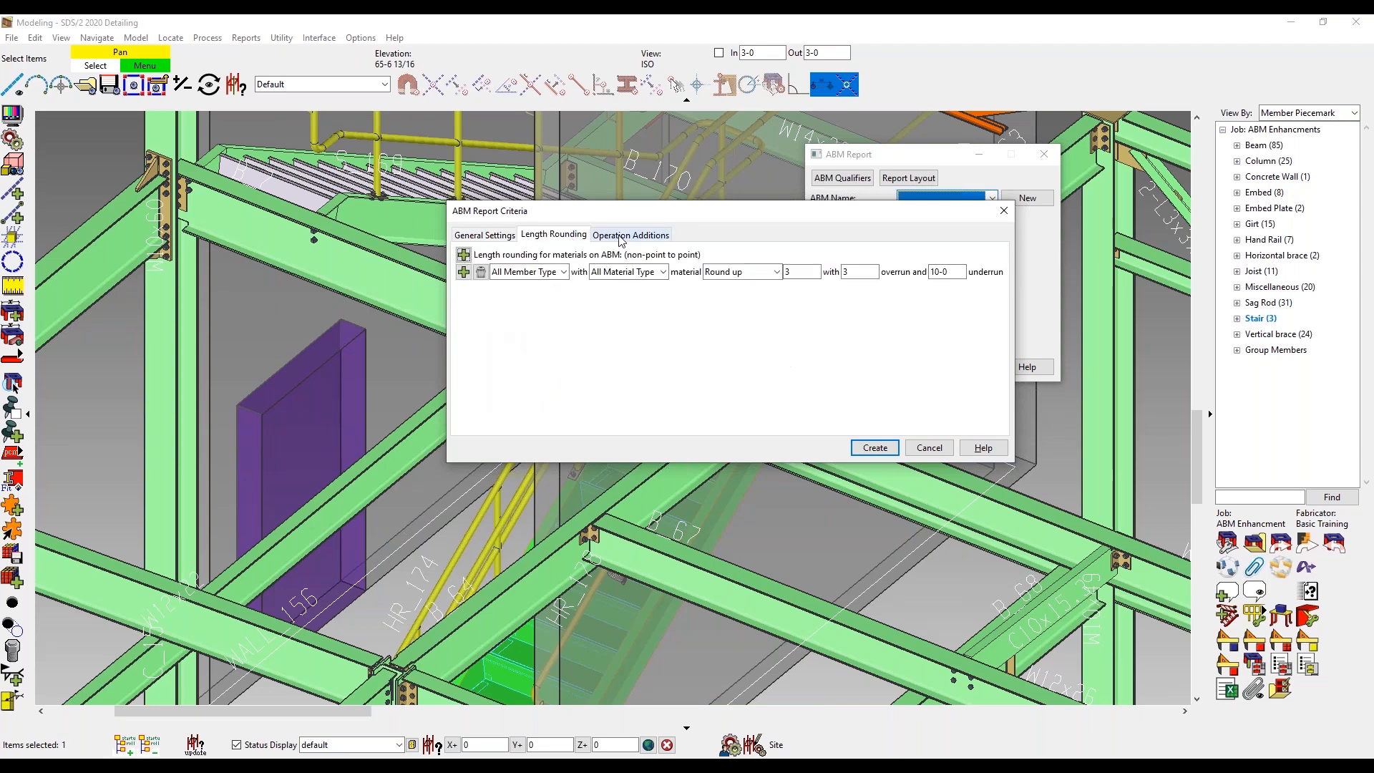
{"action": "left_click", "coordinate": [619, 238]}
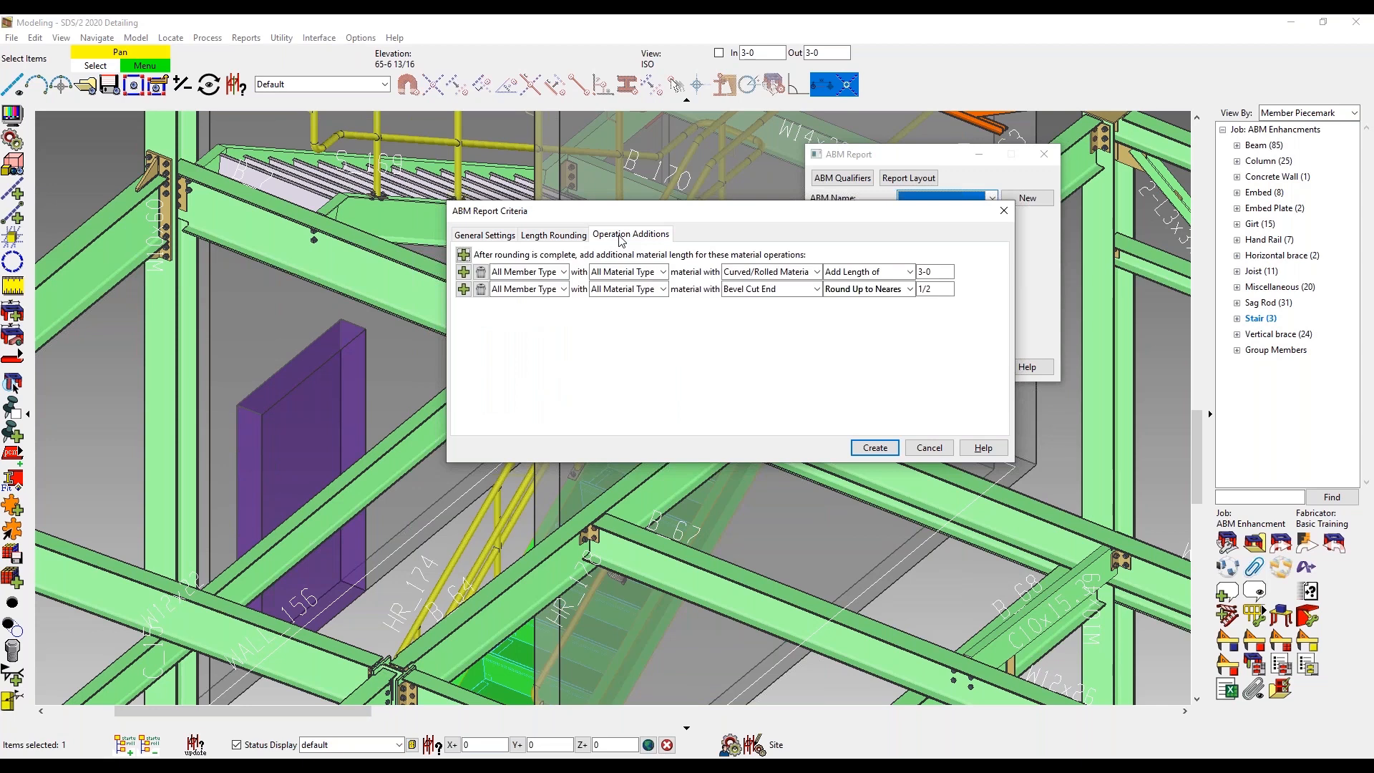
{"action": "left_click", "coordinate": [484, 234]}
{"action": "left_click", "coordinate": [861, 448]}
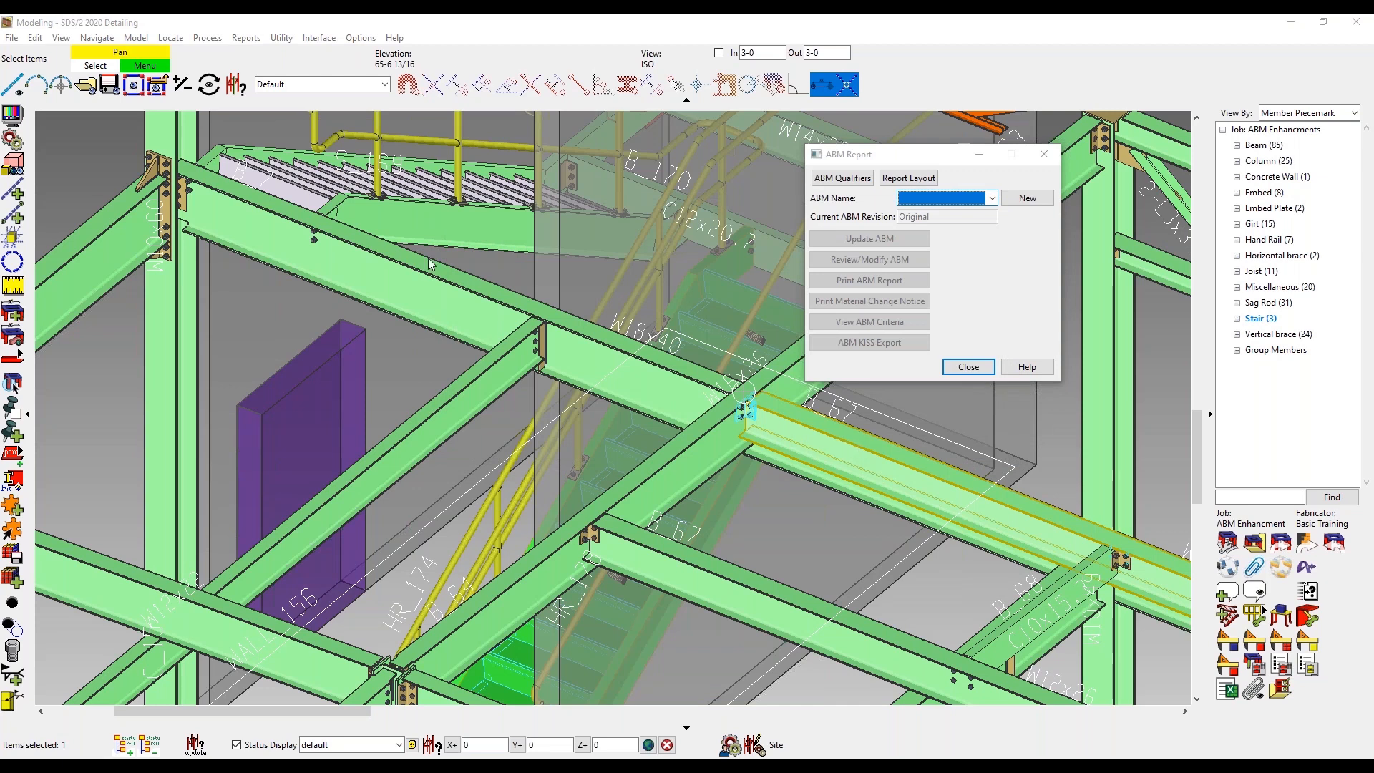
{"action": "left_click_drag", "start_coordinate": [0, 243], "coordinate": [0, 207]}
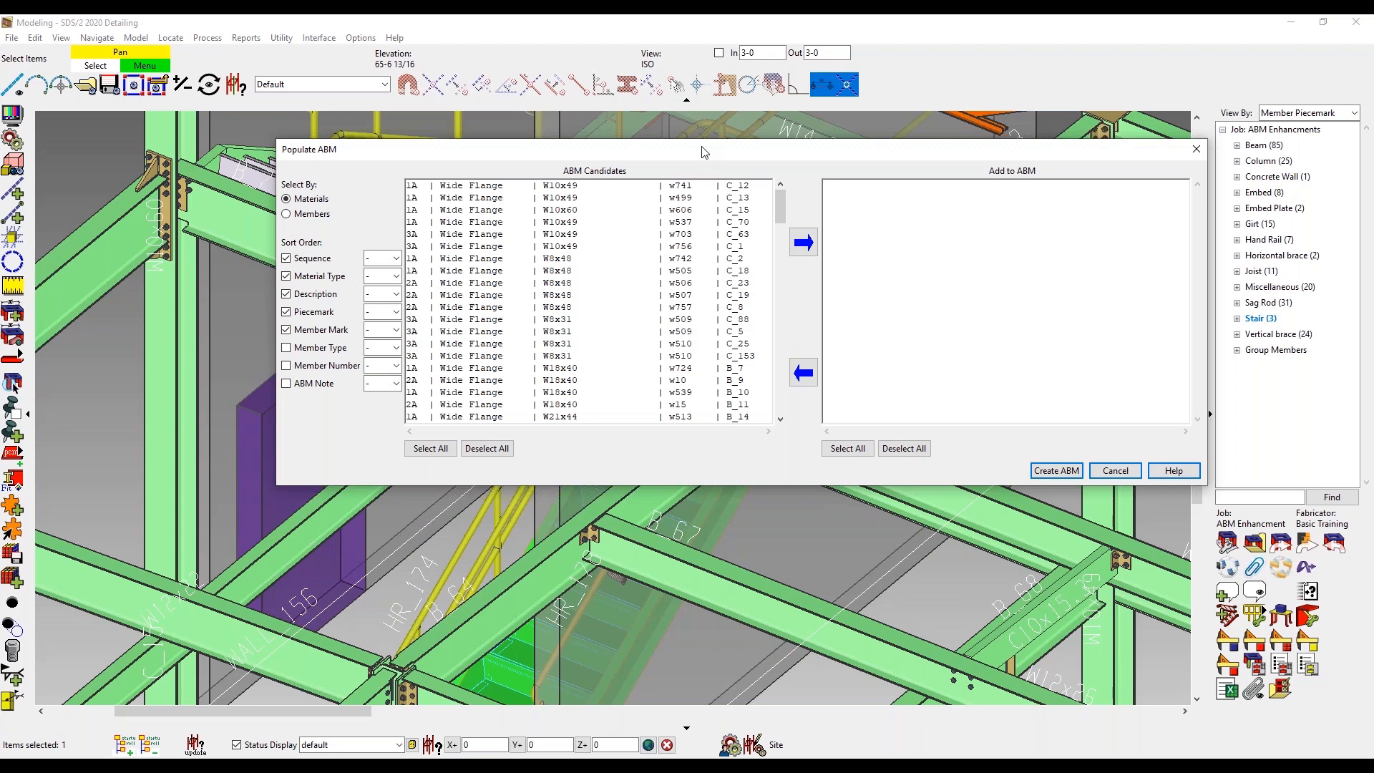
Keep the ABM candidates selected by Materials, and include Member Type in the sort order with priority 1
{"action": "left_click", "coordinate": [314, 213]}
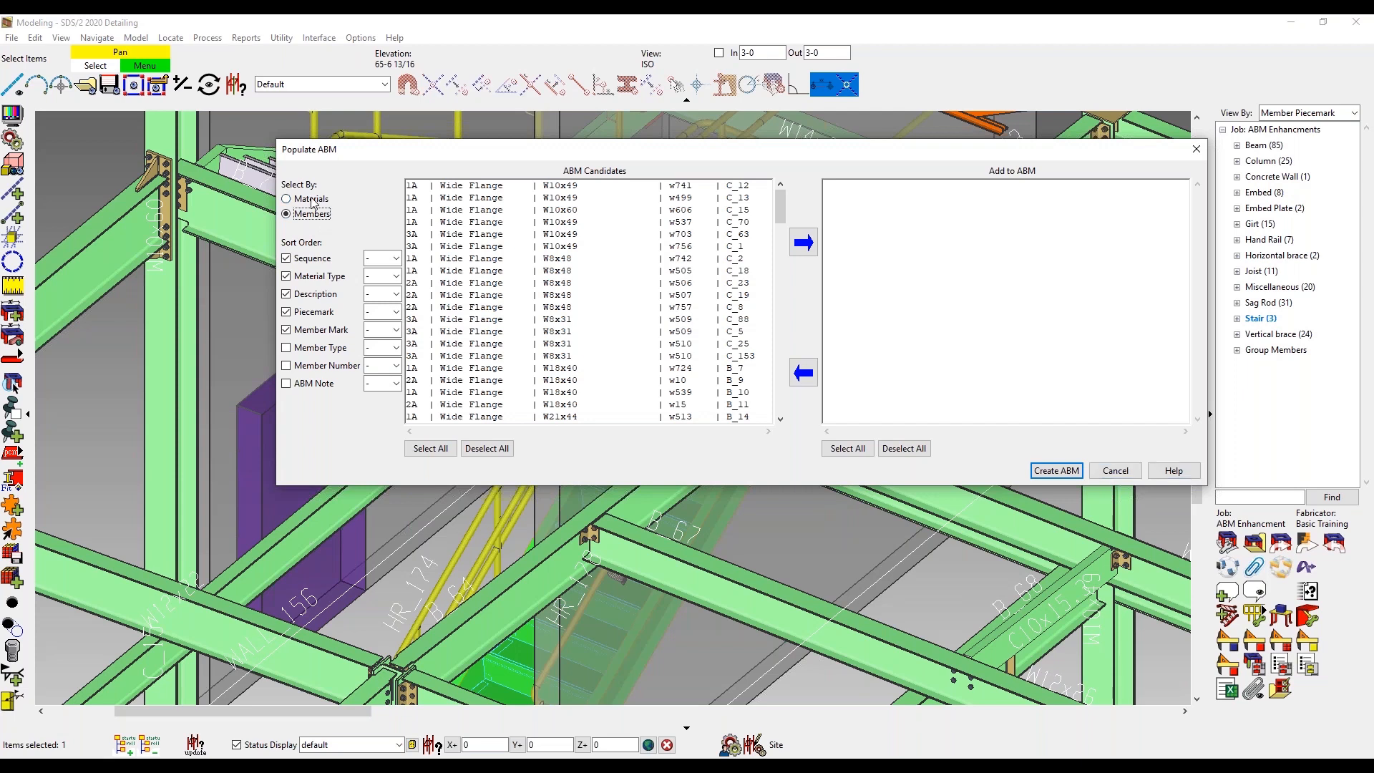
{"action": "left_click", "coordinate": [313, 203]}
{"action": "left_click", "coordinate": [321, 199]}
{"action": "left_click", "coordinate": [315, 352]}
{"action": "left_click", "coordinate": [390, 350]}
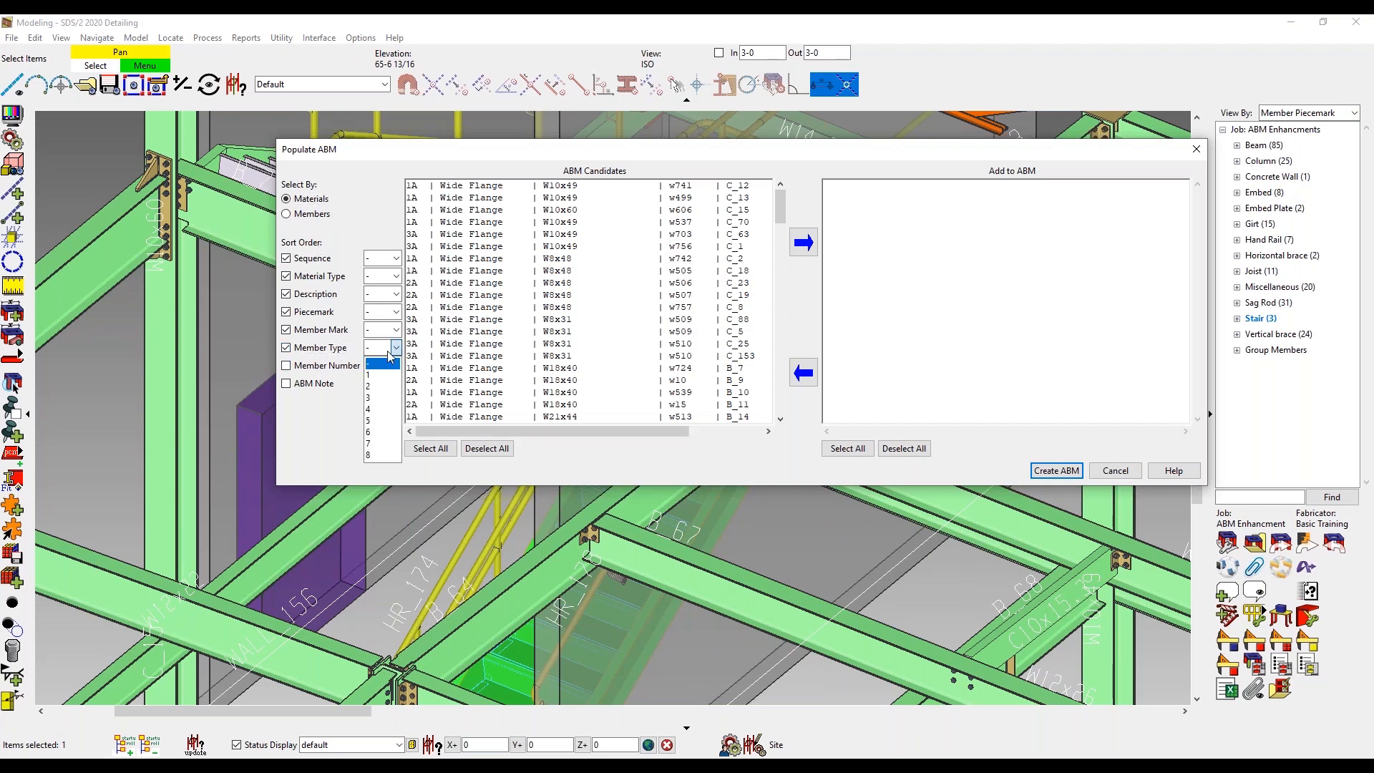
{"action": "left_click", "coordinate": [389, 378]}
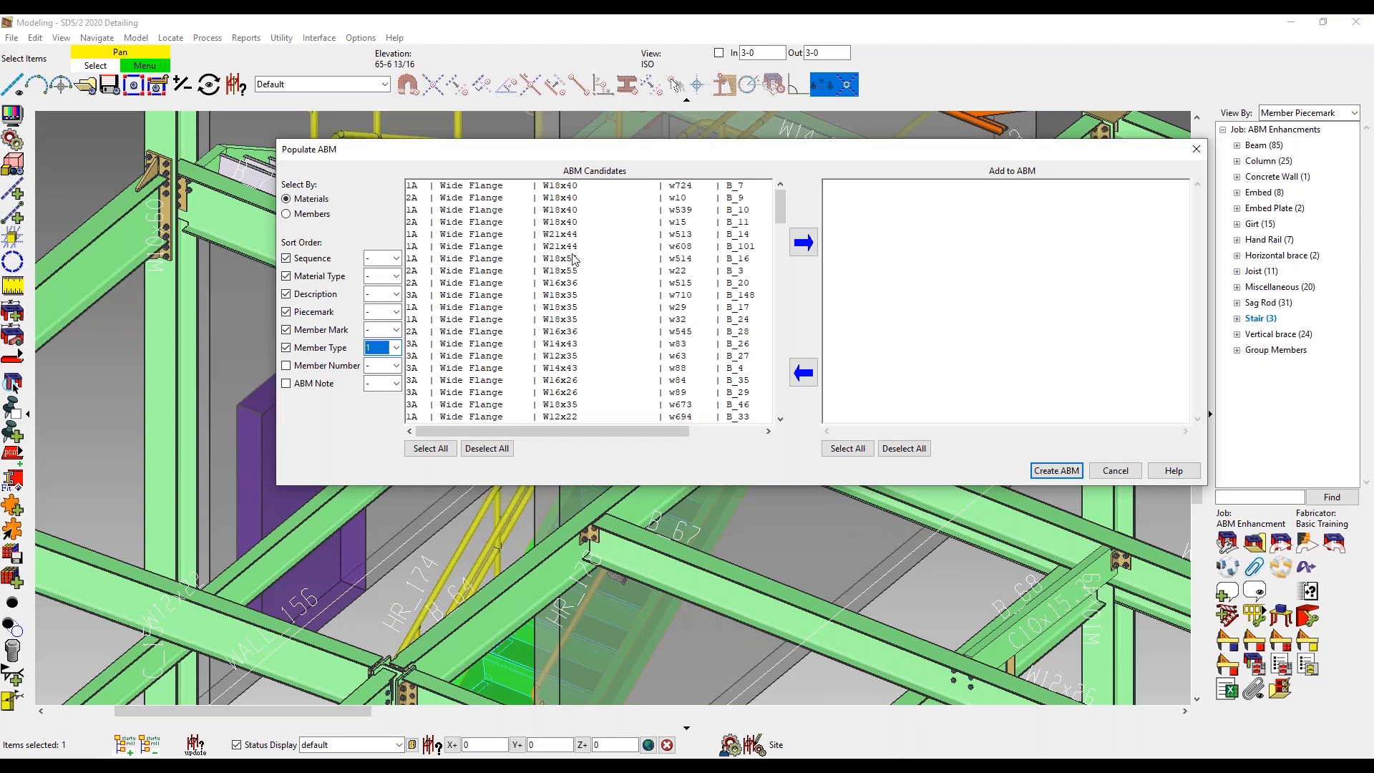
Add all beam materials, from W18x40 on B_7 through C12x20.7 on B_170, to the ABM
{"action": "scroll", "coordinate": [573, 259], "scroll_direction": "down", "scroll_amount": 20}
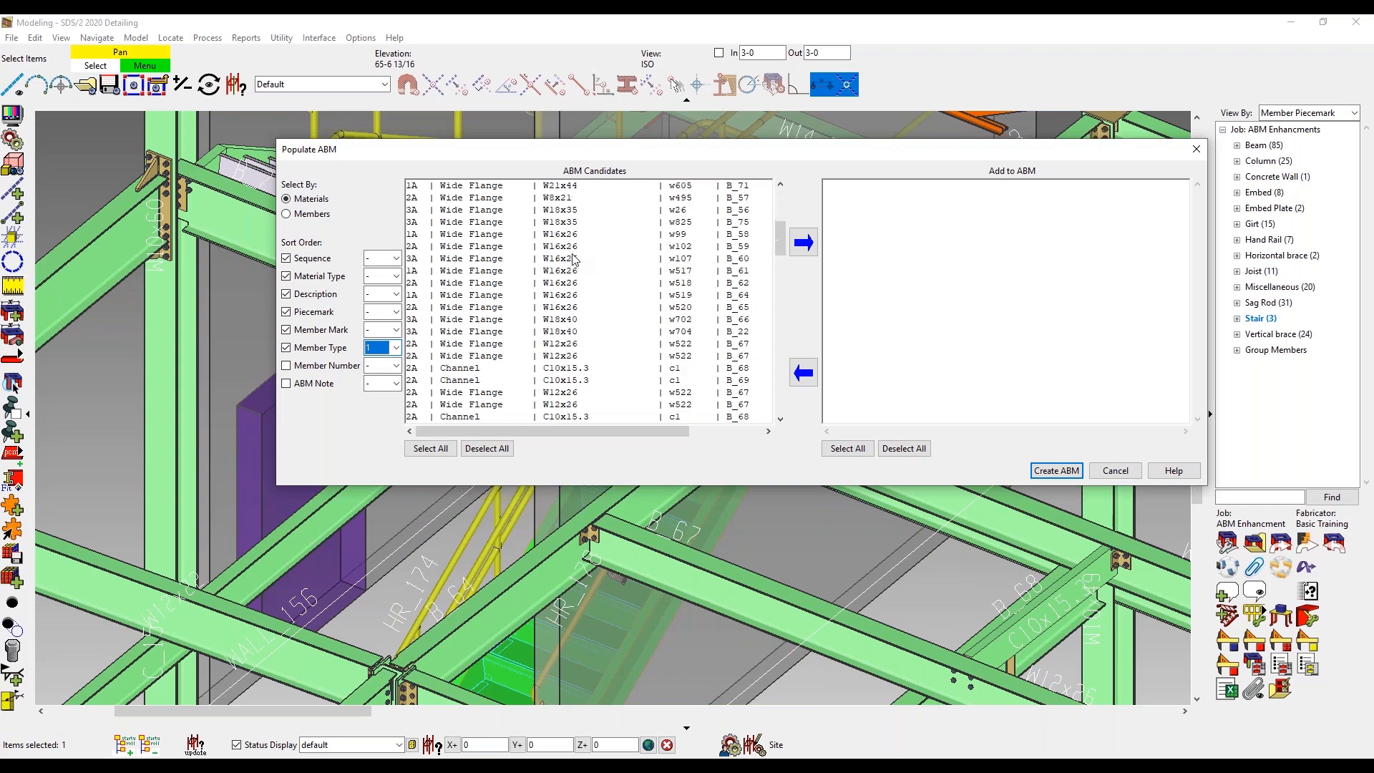
{"action": "scroll", "coordinate": [572, 259], "scroll_direction": "down", "scroll_amount": 15}
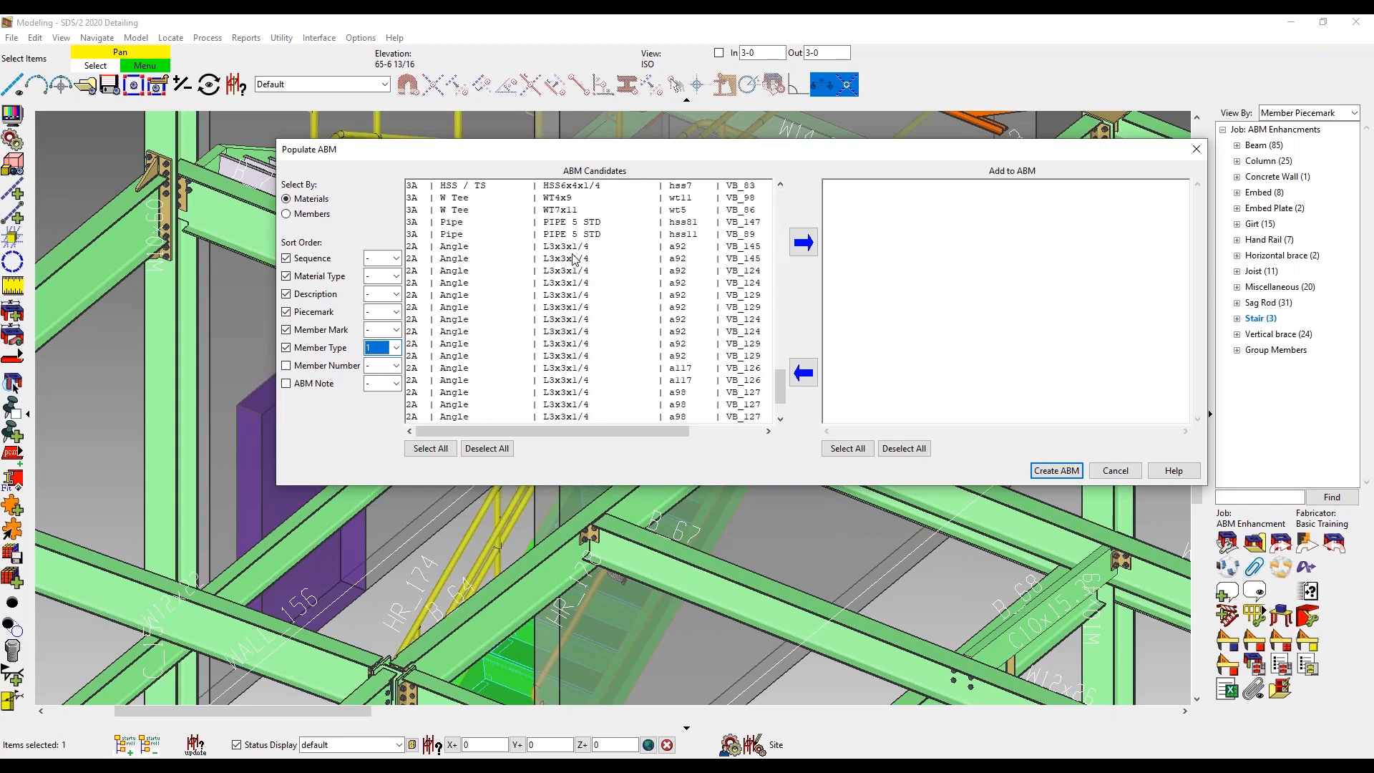
{"action": "scroll", "coordinate": [572, 259], "scroll_direction": "up", "scroll_amount": 5}
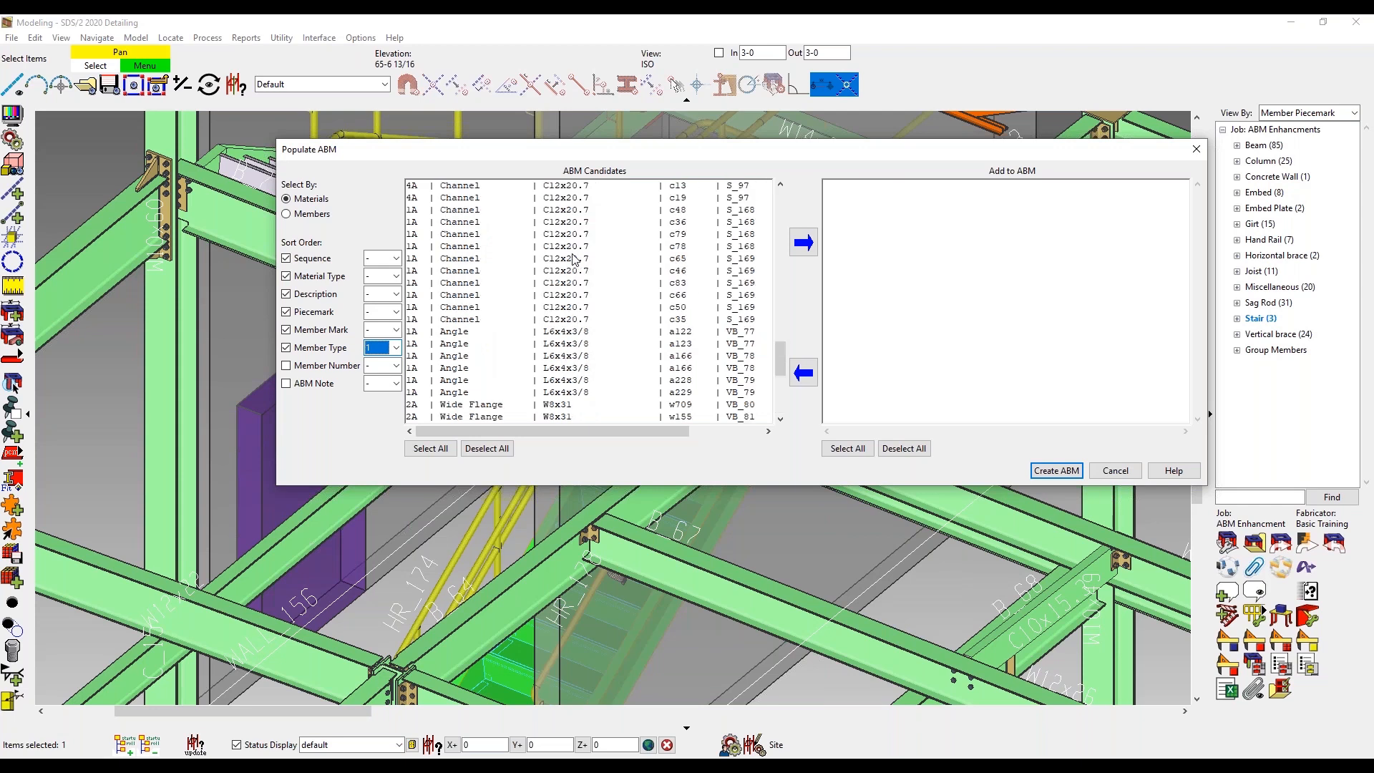
{"action": "scroll", "coordinate": [767, 245], "scroll_direction": "up", "scroll_amount": 5}
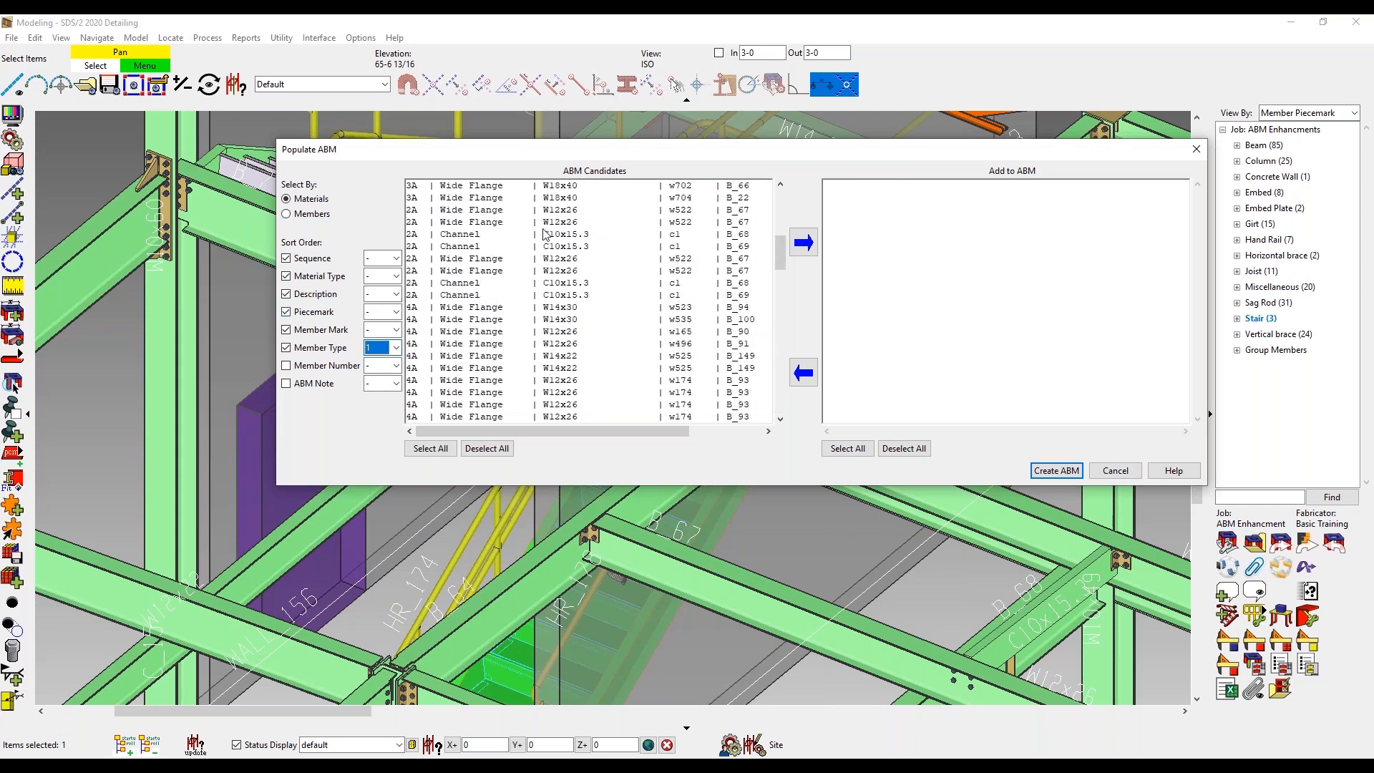
{"action": "scroll", "coordinate": [545, 234], "scroll_direction": "up", "scroll_amount": 5}
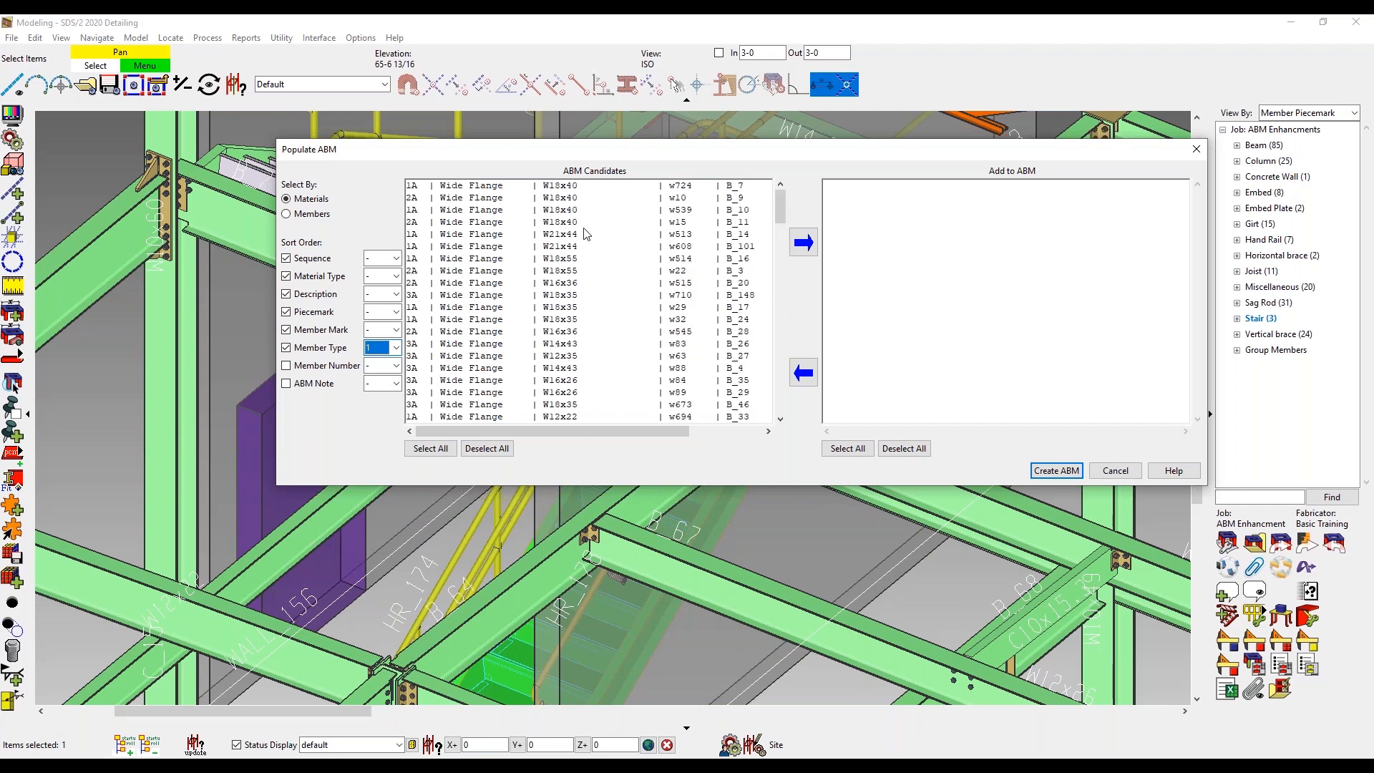
{"action": "left_click", "coordinate": [475, 189]}
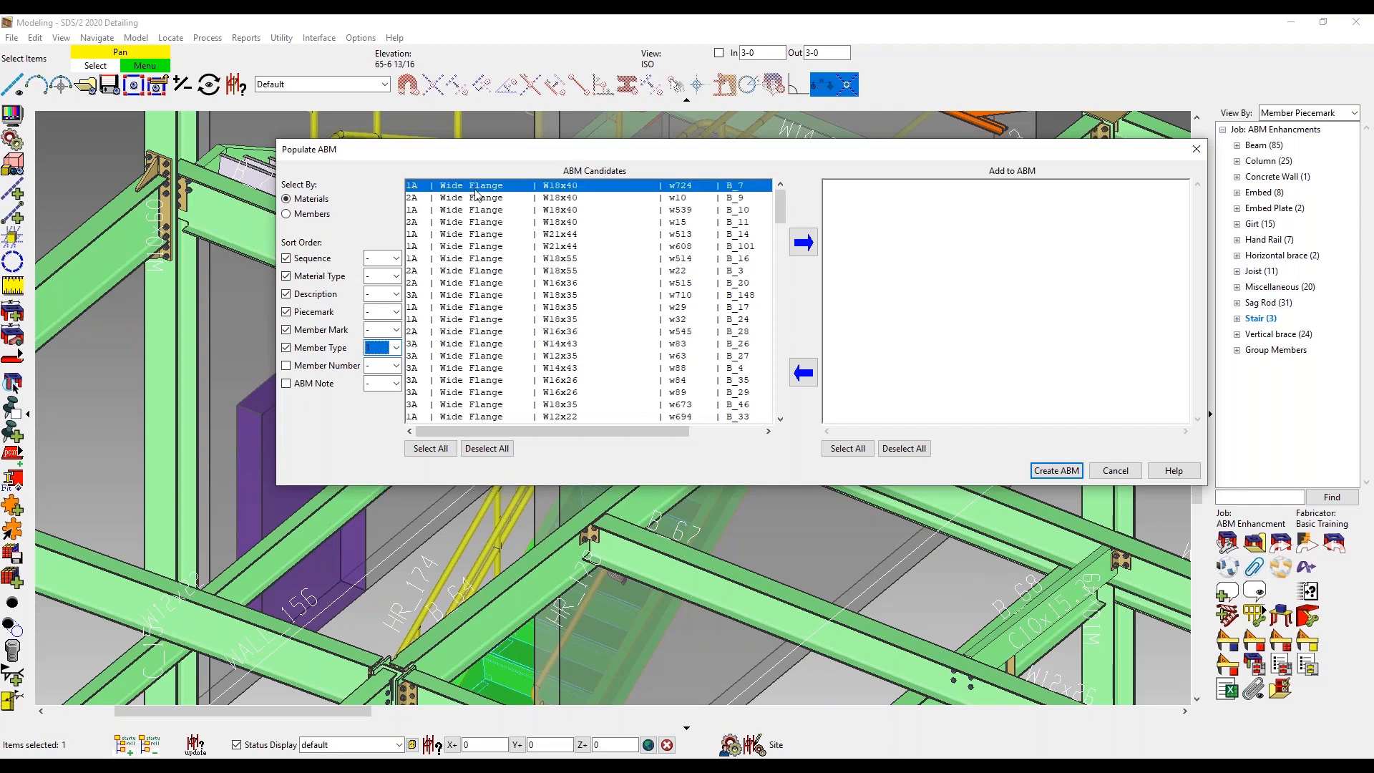
{"action": "scroll", "coordinate": [478, 207], "scroll_direction": "down", "scroll_amount": 12}
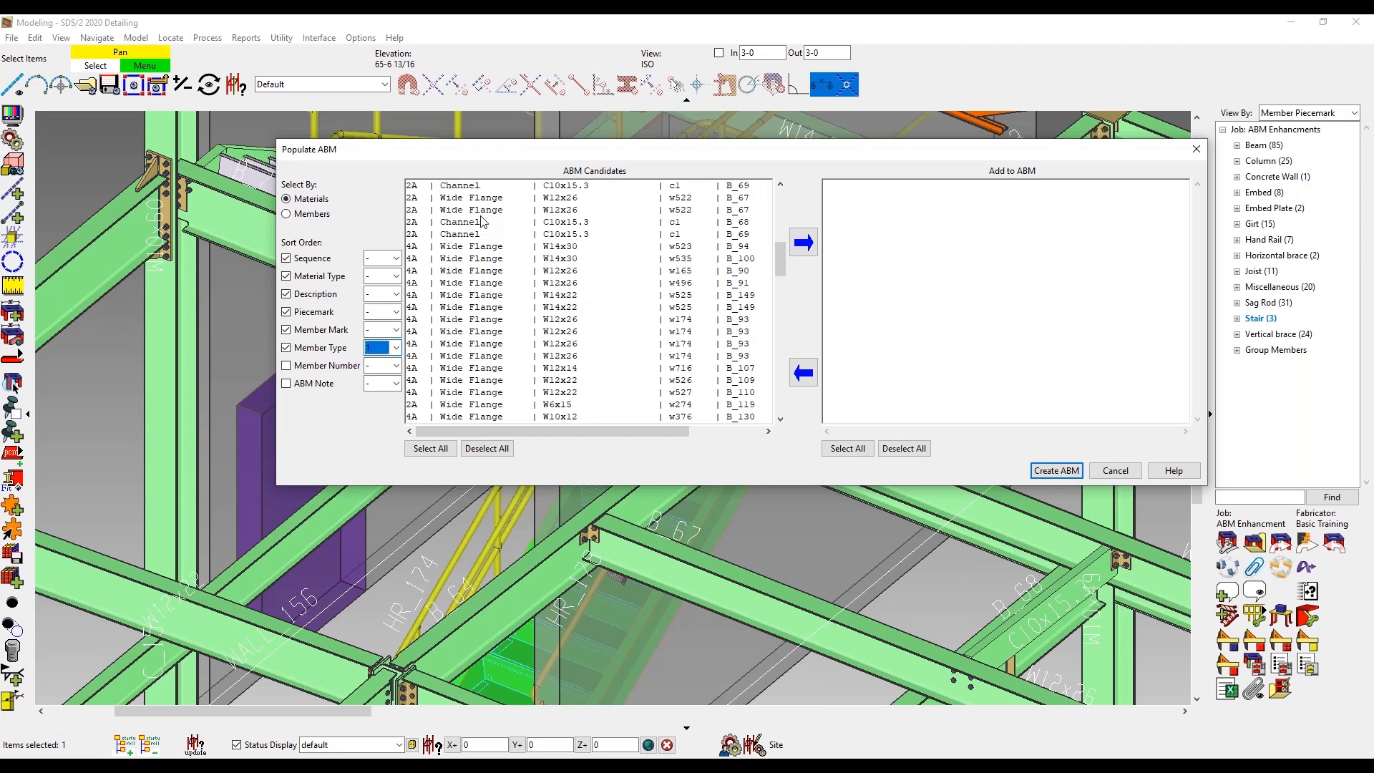
{"action": "scroll", "coordinate": [481, 221], "scroll_direction": "down", "scroll_amount": 5}
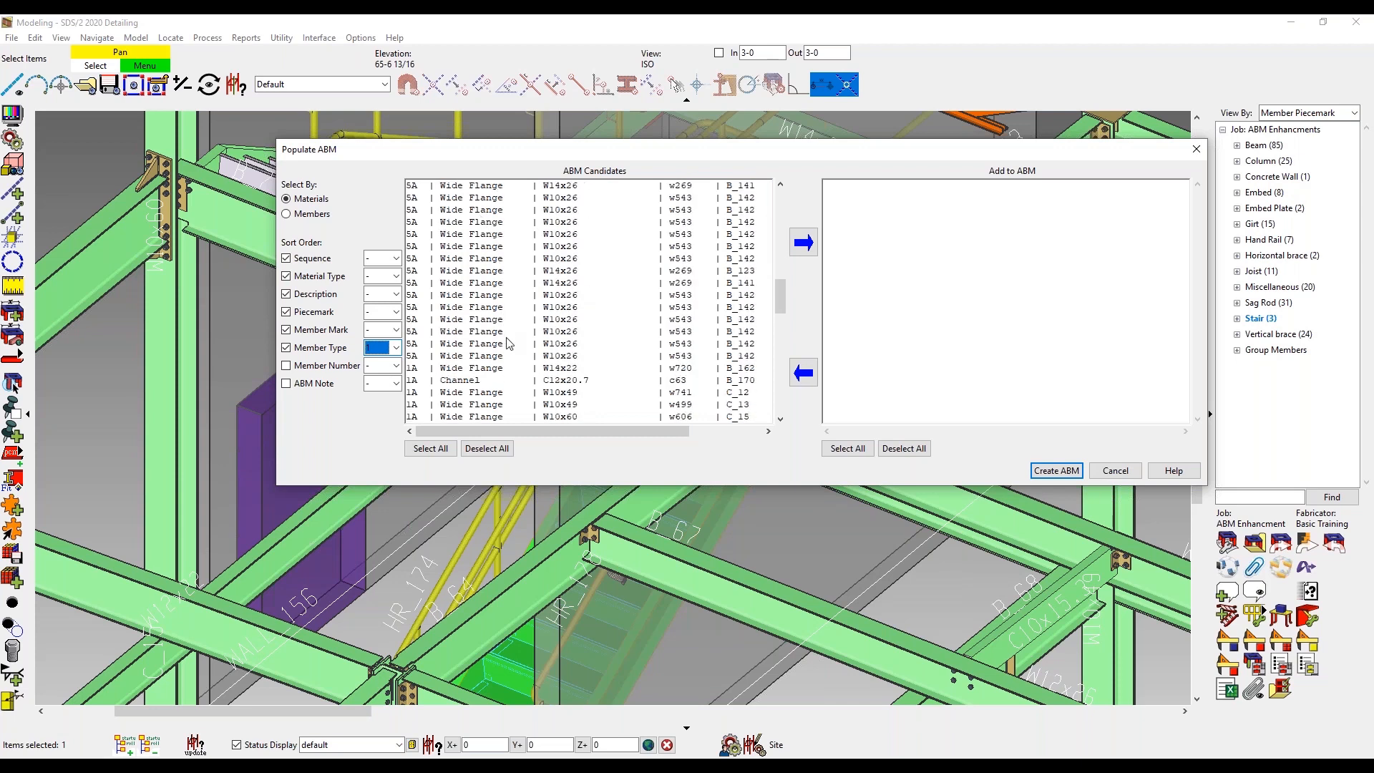
{"action": "left_click", "coordinate": [487, 382], "text": "shift"}
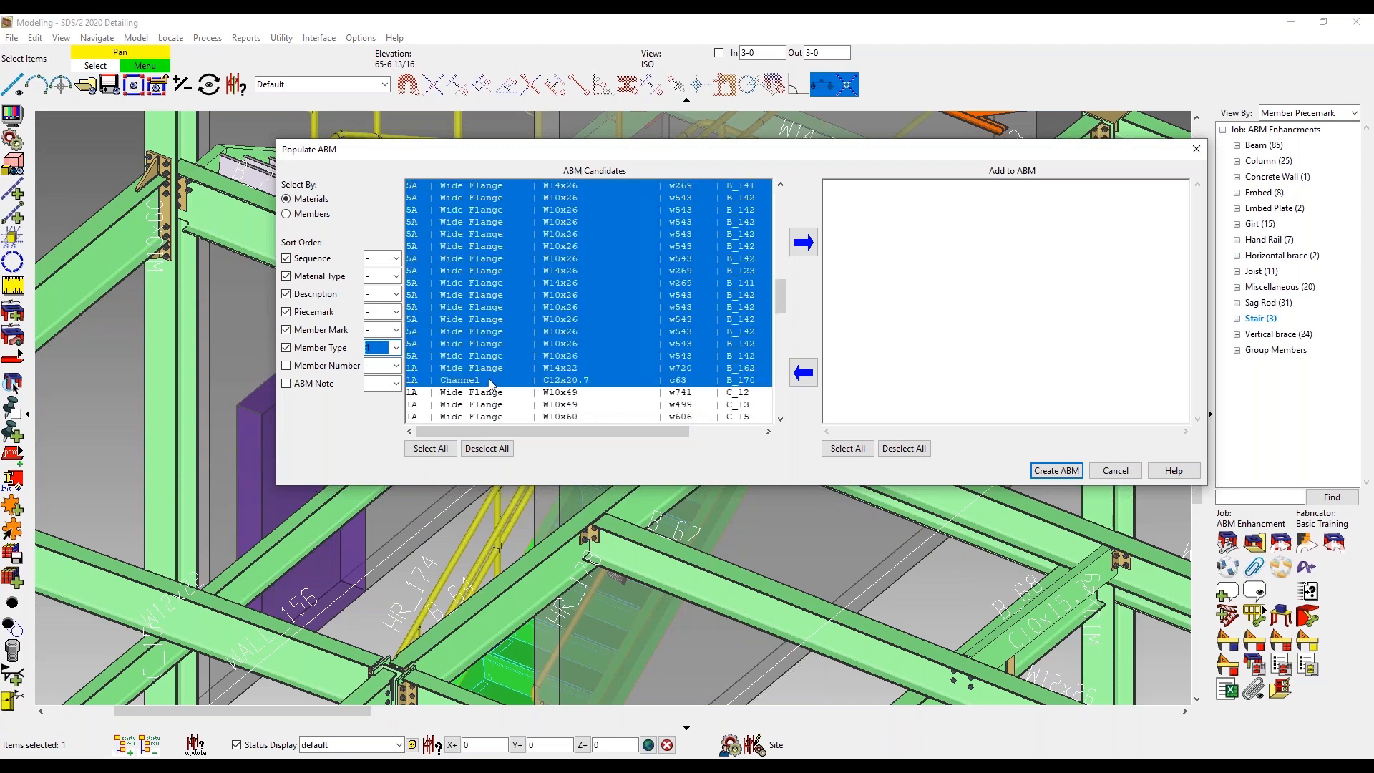
{"action": "left_click", "coordinate": [798, 244]}
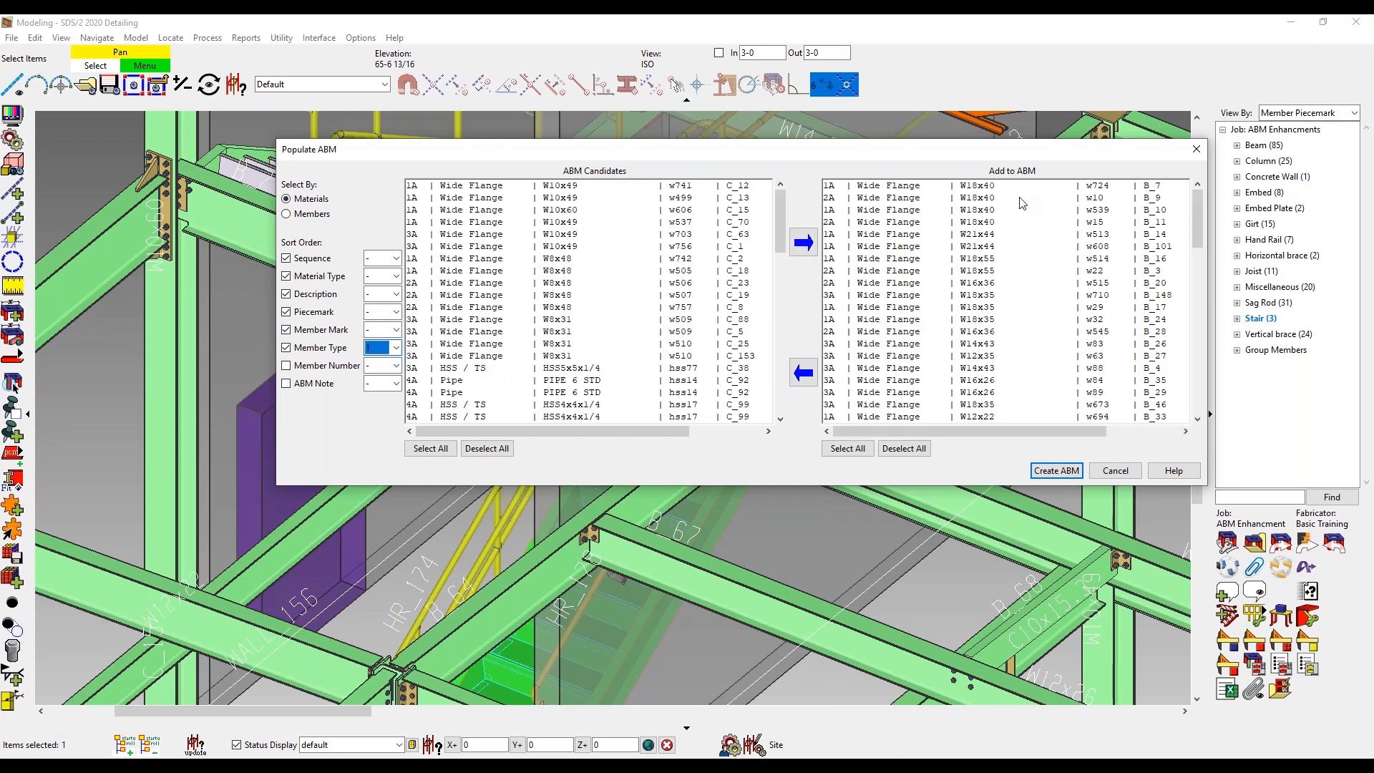
Add all remaining candidates to the ABM and create it
{"action": "left_click", "coordinate": [430, 448]}
{"action": "left_click", "coordinate": [802, 243]}
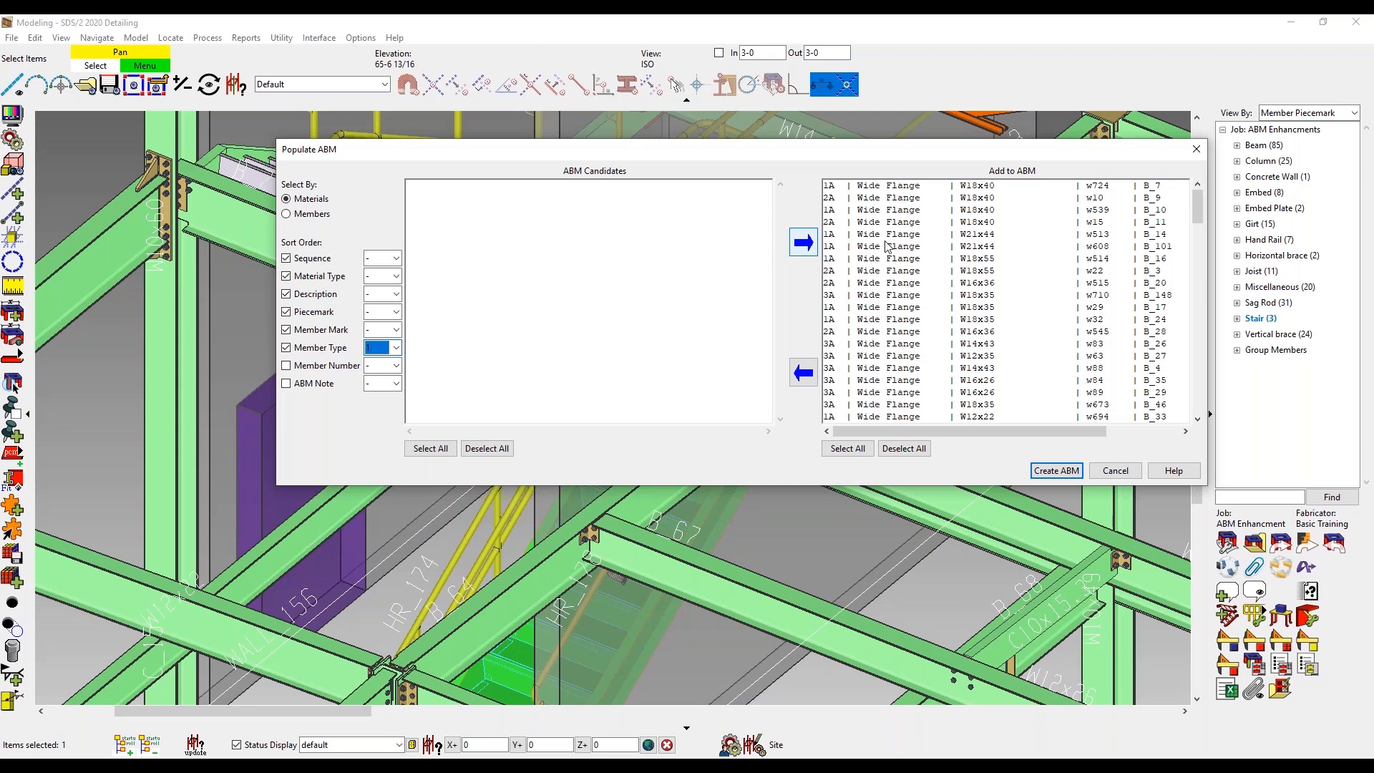
{"action": "left_click", "coordinate": [1056, 470]}
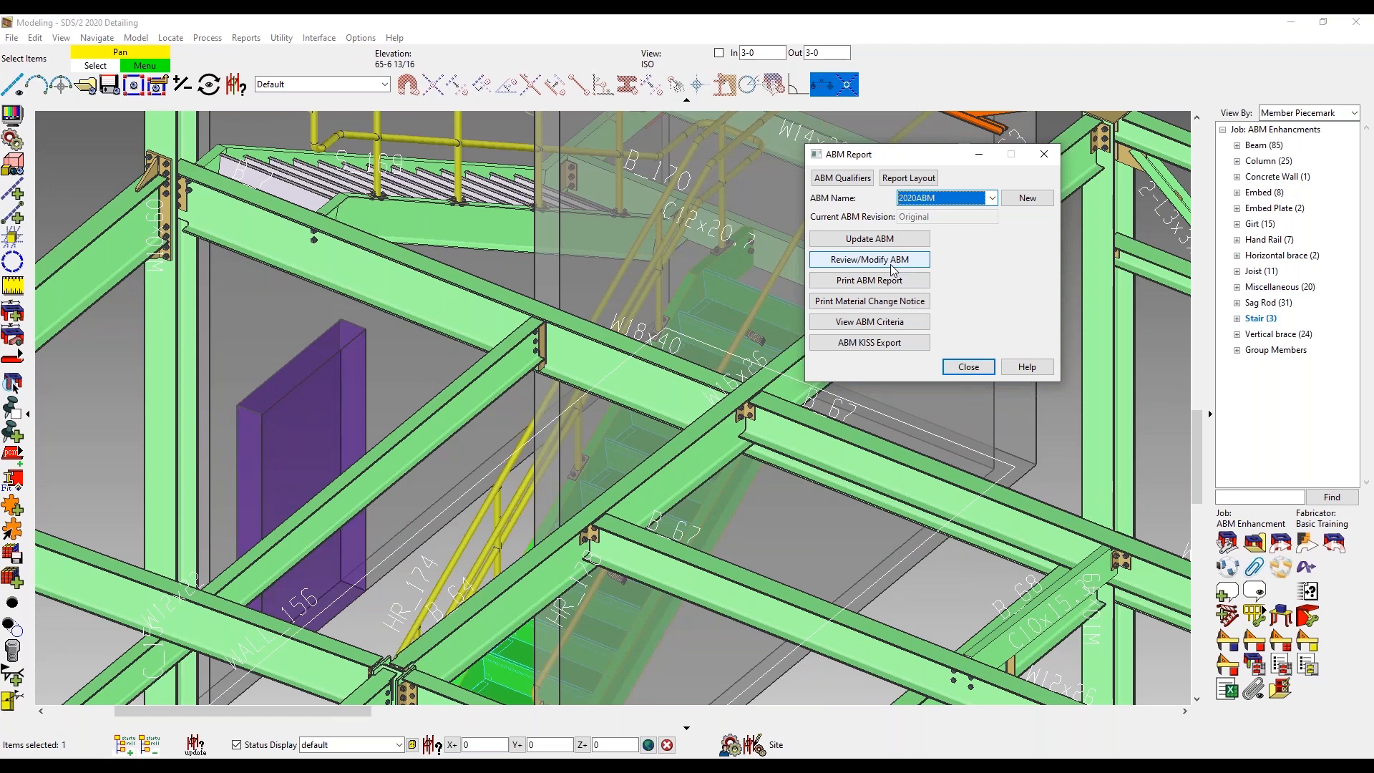
Check the revisions available for review, cancel the review, and keep 2020ABM as the chosen ABM
{"action": "left_click", "coordinate": [892, 263]}
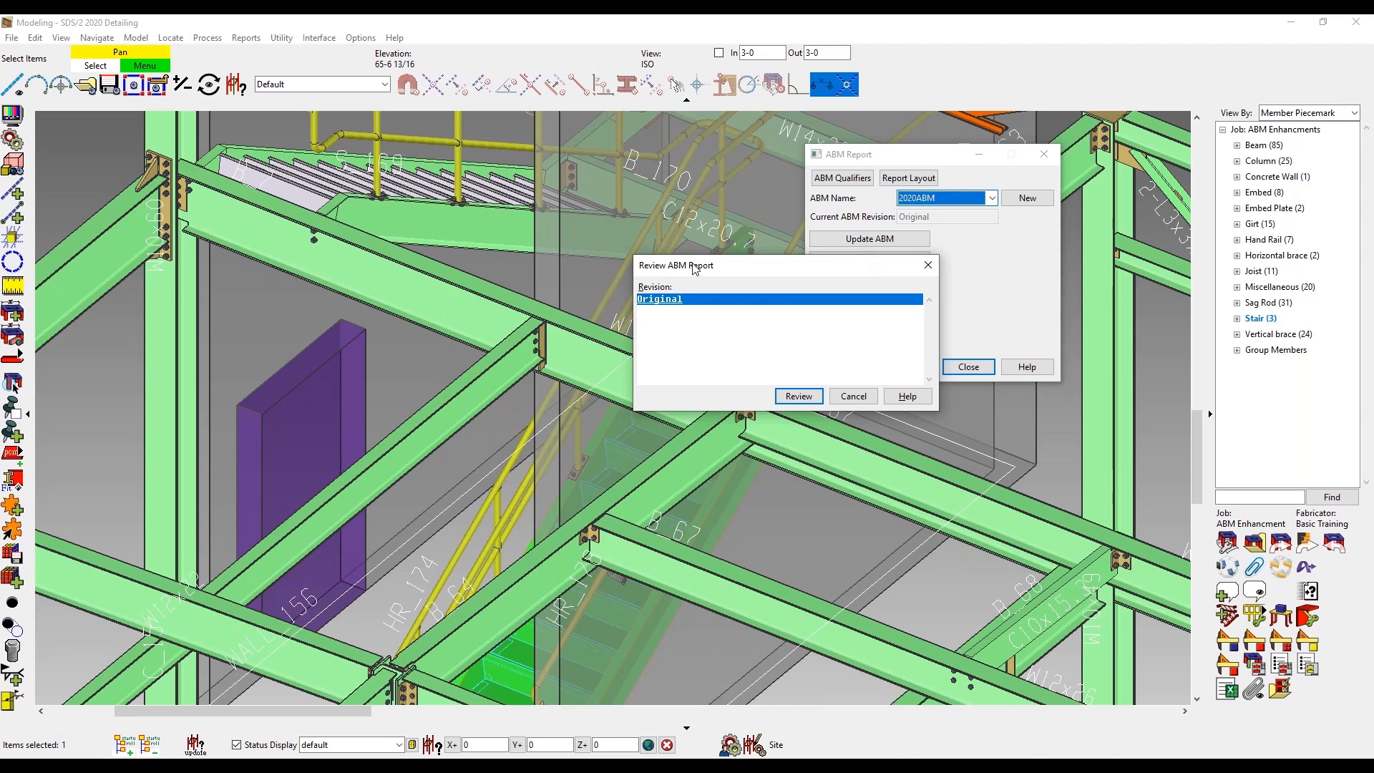
{"action": "left_click_drag", "start_coordinate": [693, 267], "coordinate": [478, 256]}
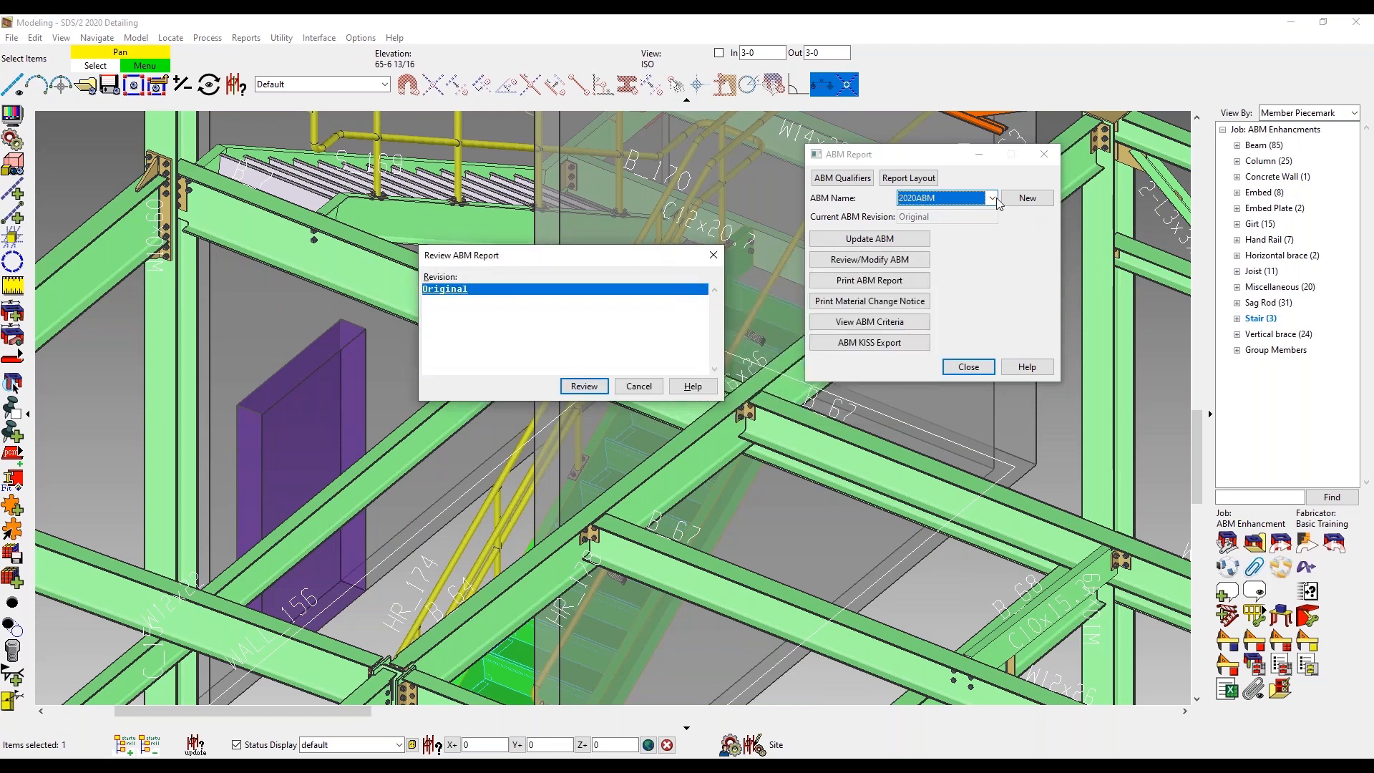
{"action": "left_click", "coordinate": [638, 386]}
{"action": "left_click", "coordinate": [992, 198]}
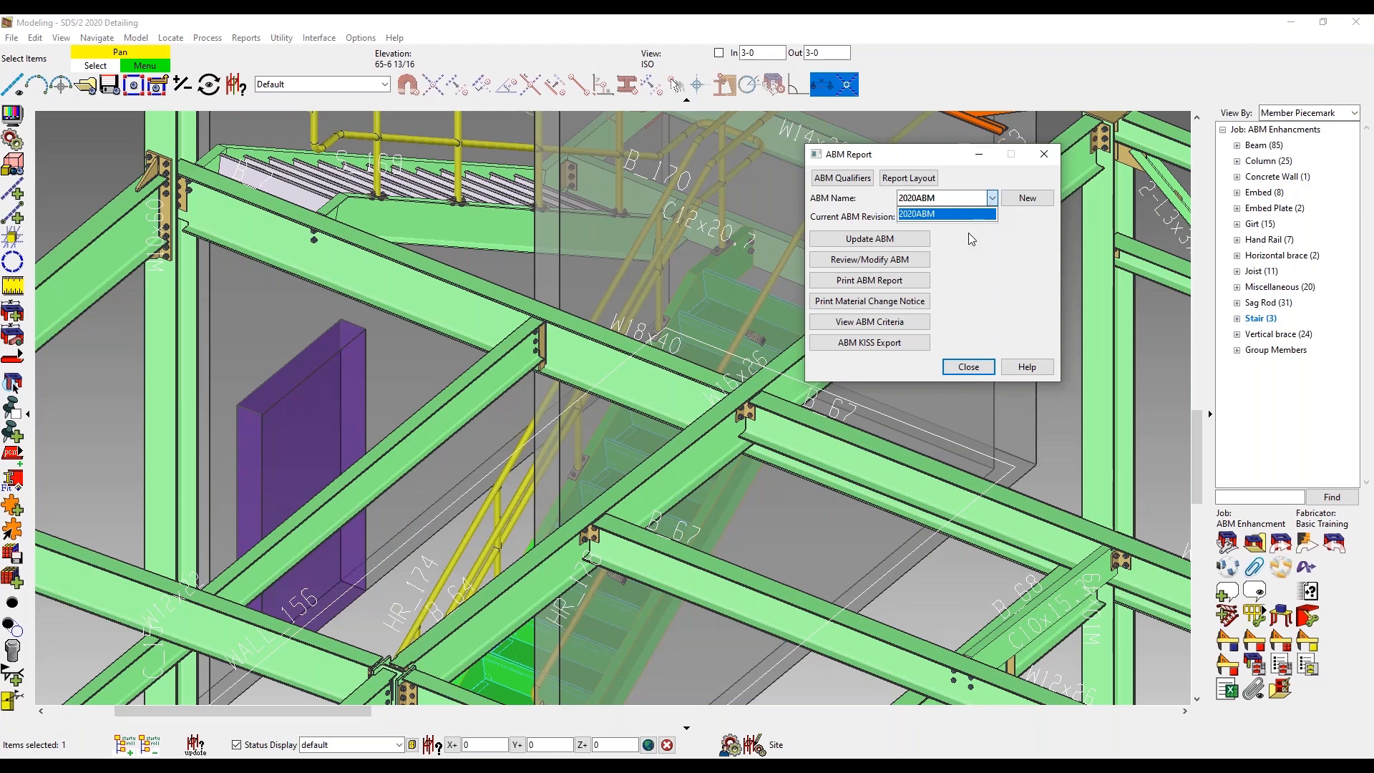
{"action": "left_click", "coordinate": [948, 214]}
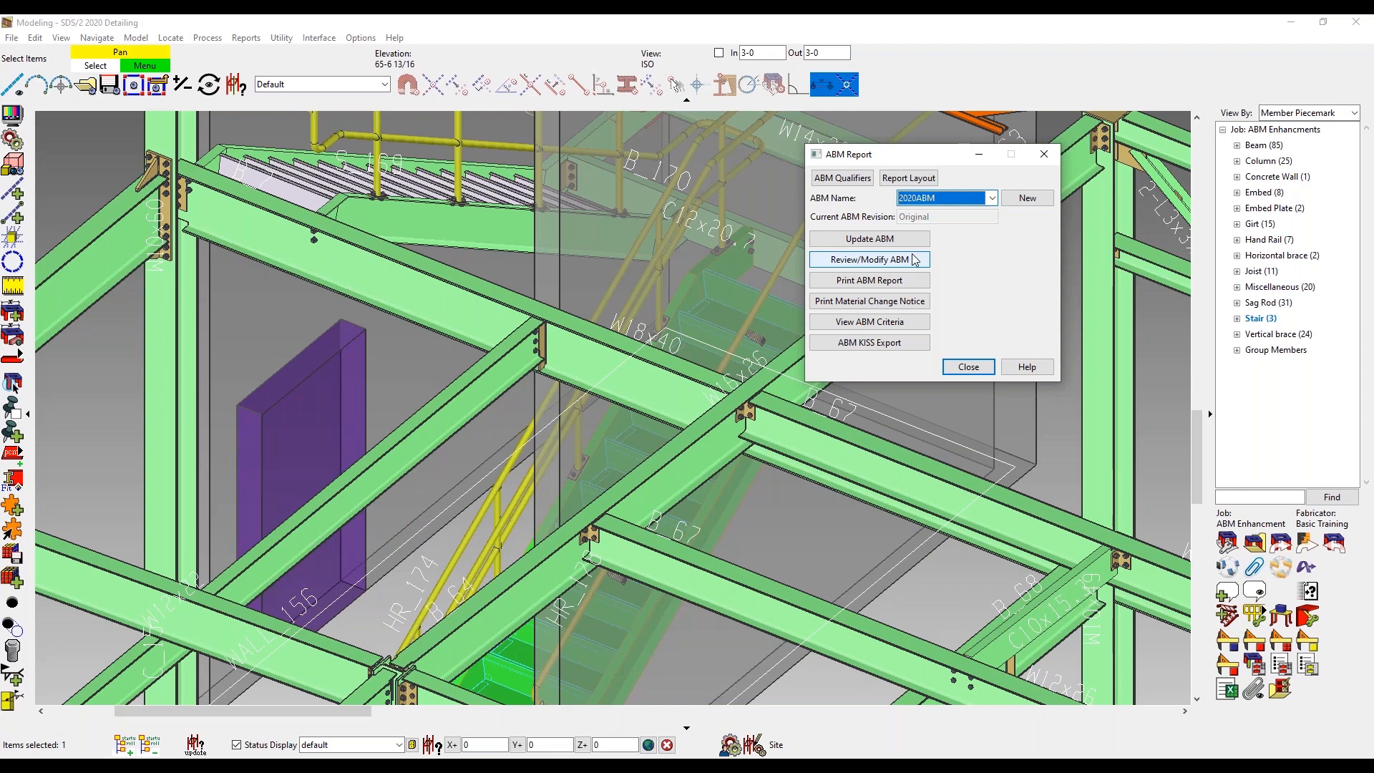
Open the Original revision of 2020ABM for review and modification
{"action": "left_click", "coordinate": [914, 259]}
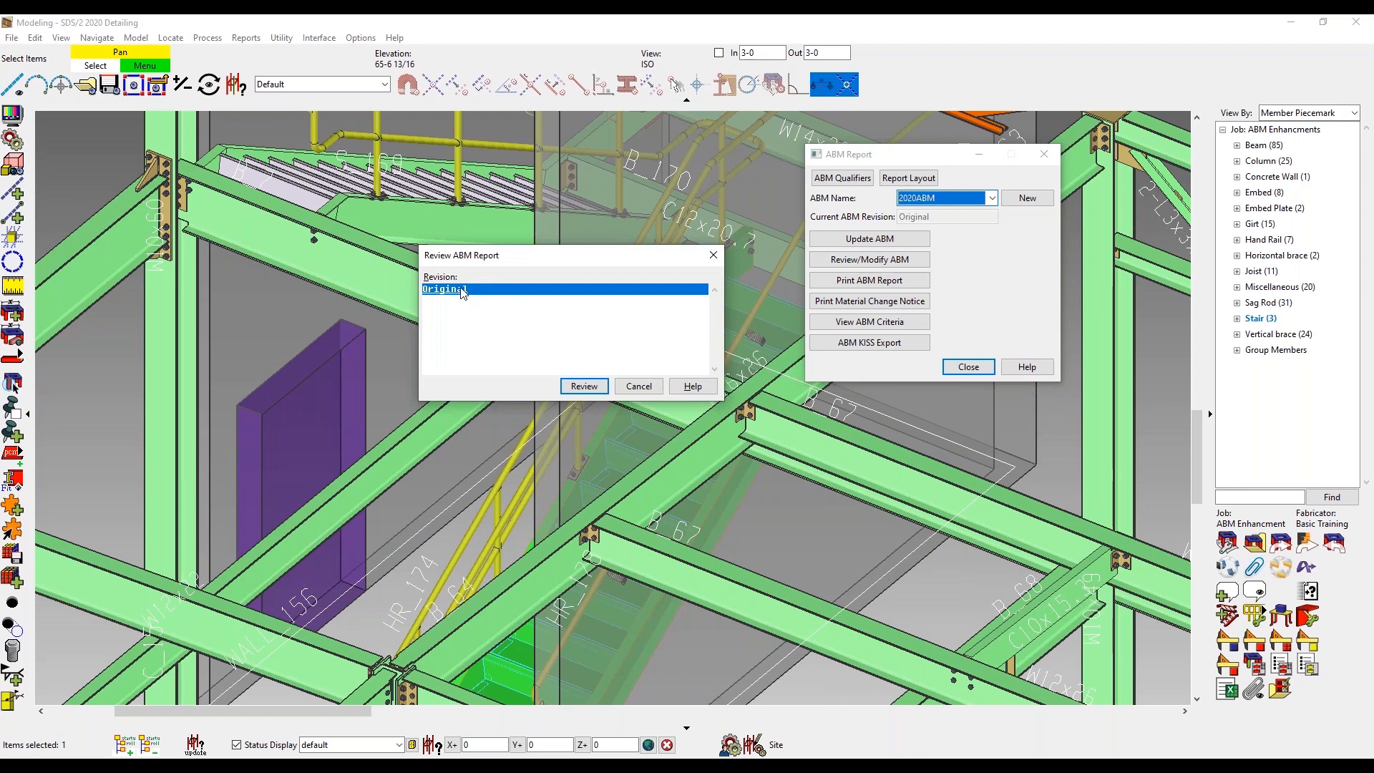
{"action": "left_click", "coordinate": [583, 386]}
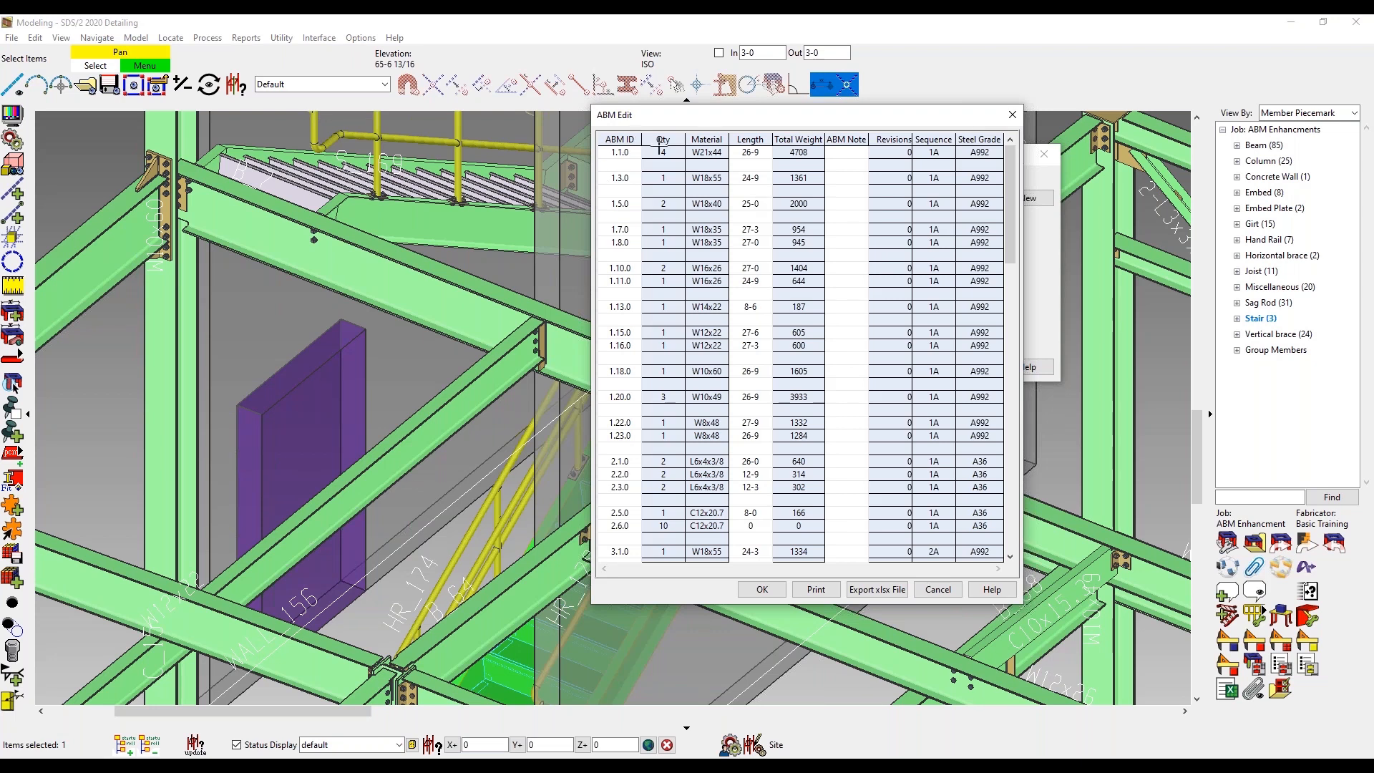
{"action": "left_click", "coordinate": [621, 153]}
{"action": "left_click_drag", "start_coordinate": [714, 124], "coordinate": [304, 247]}
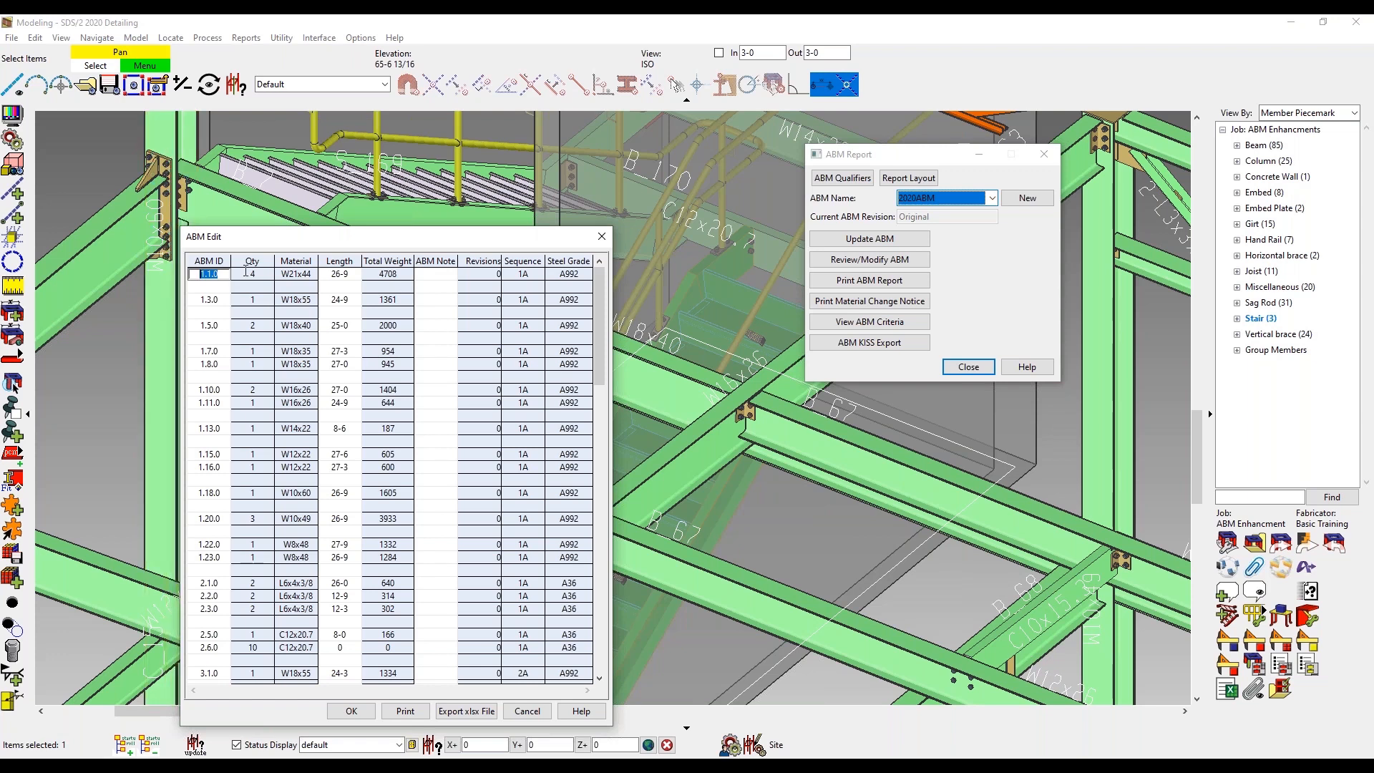
Change the ABM ID of the W18x55 row in sequence 1A to Test
{"action": "left_click", "coordinate": [215, 300]}
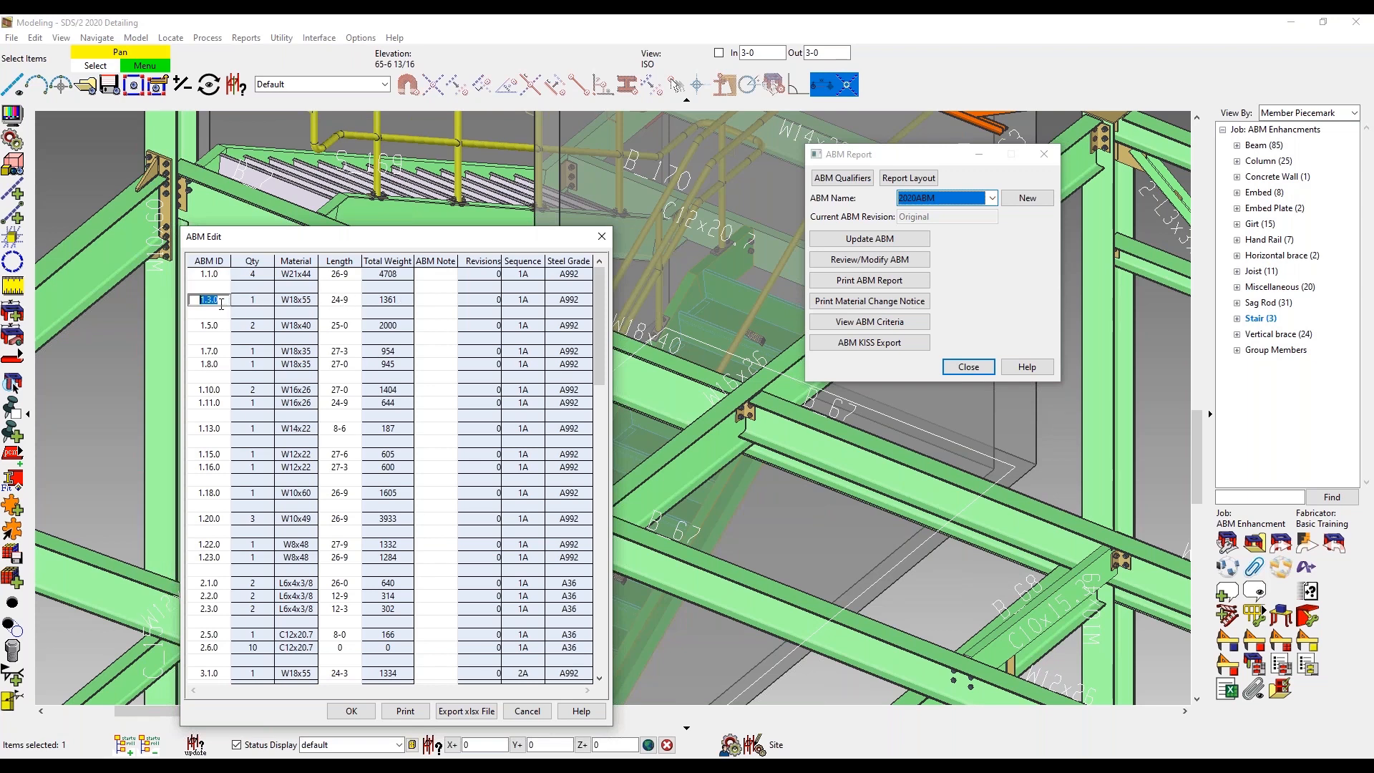
{"action": "type", "text": "Test"}
{"action": "left_click", "coordinate": [209, 313]}
{"action": "left_click_drag", "start_coordinate": [395, 237], "coordinate": [443, 118]}
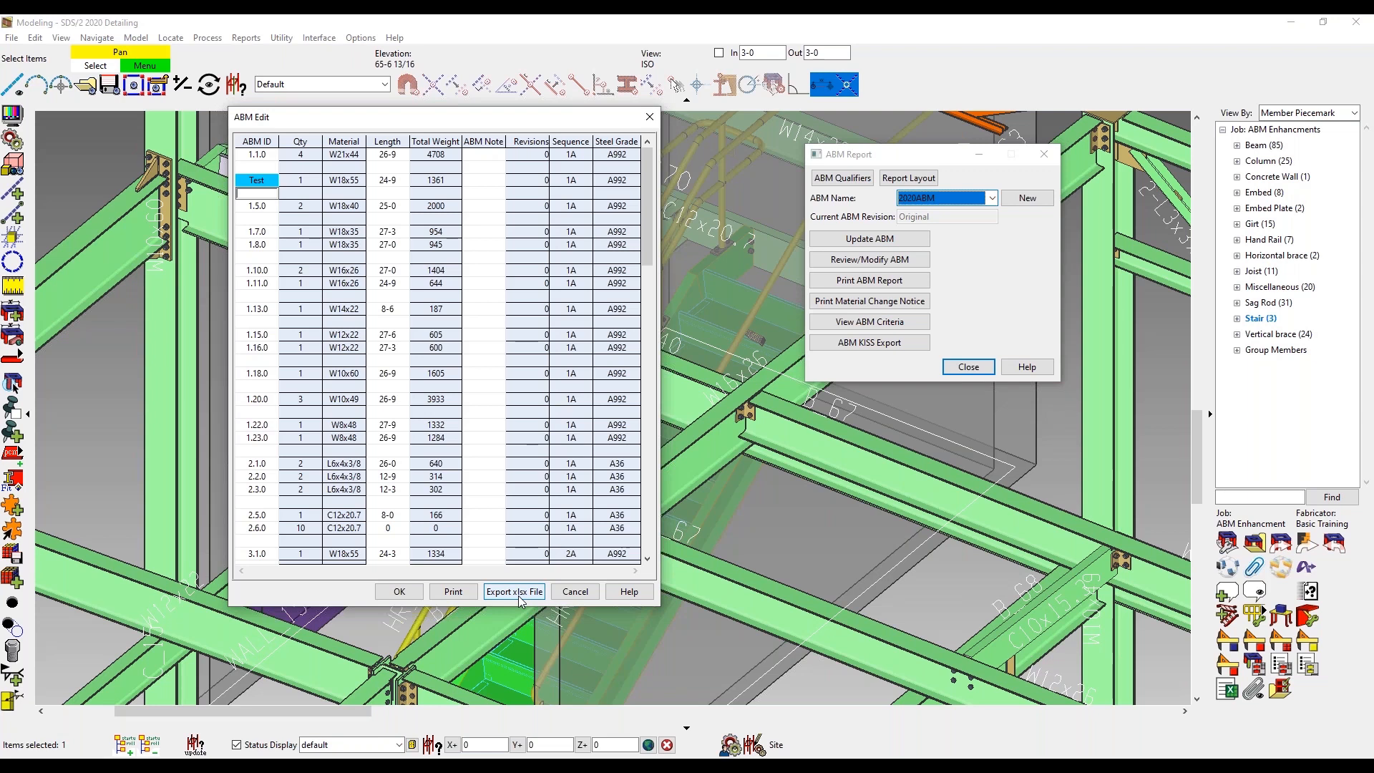
Restore the original ABM ID of the W18x55 row in sequence 1A, and accept the ABM edit
{"action": "left_click", "coordinate": [261, 183]}
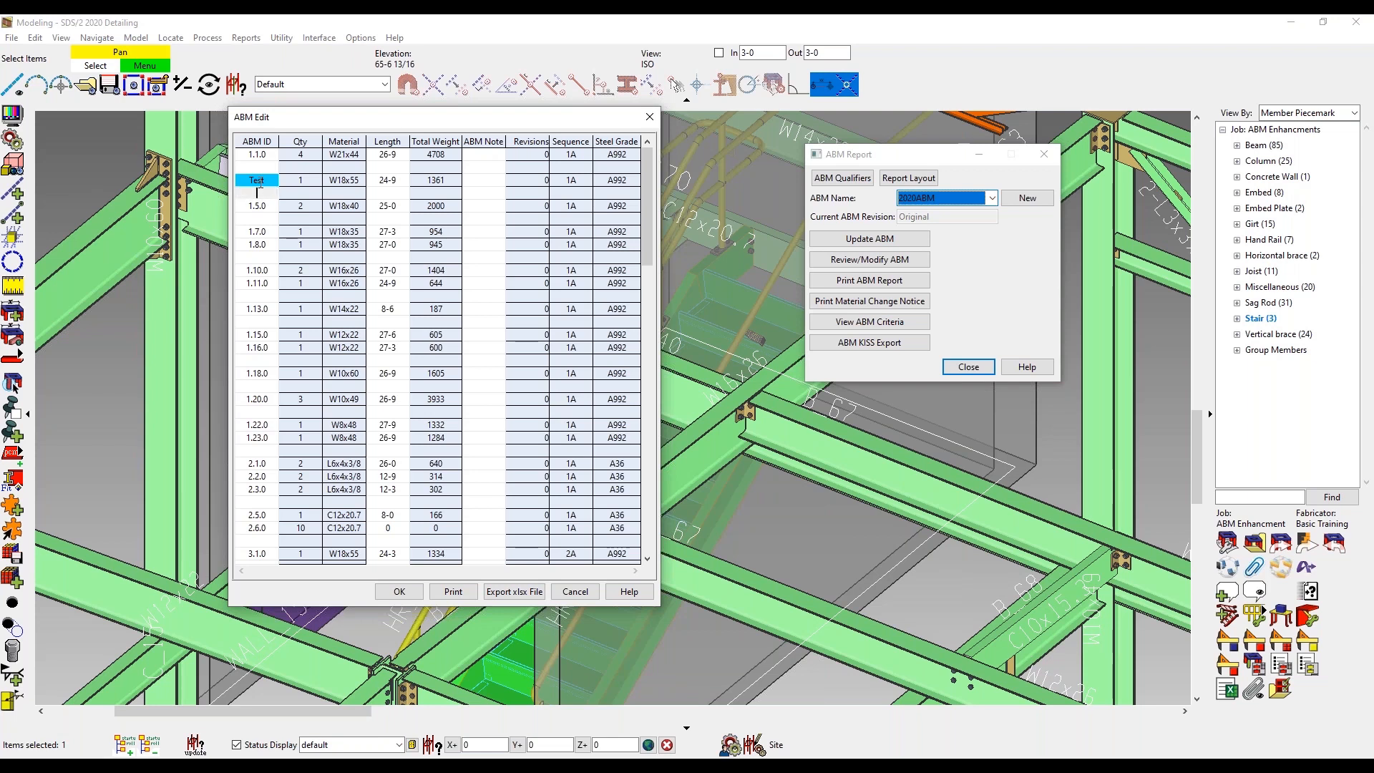
{"action": "left_click", "coordinate": [260, 183]}
{"action": "right_click", "coordinate": [263, 185]}
{"action": "left_click", "coordinate": [272, 190]}
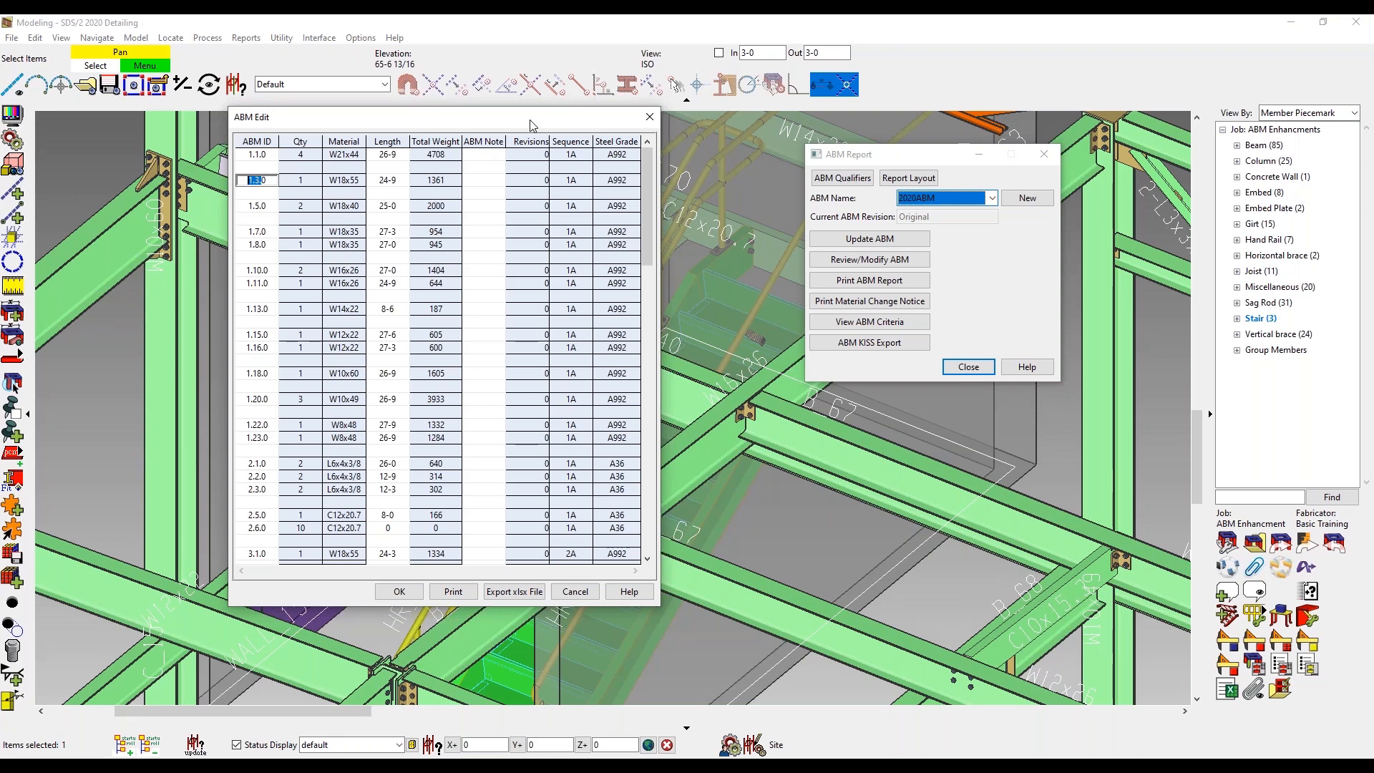
{"action": "left_click_drag", "start_coordinate": [532, 122], "coordinate": [535, 130]}
{"action": "left_click", "coordinate": [412, 597]}
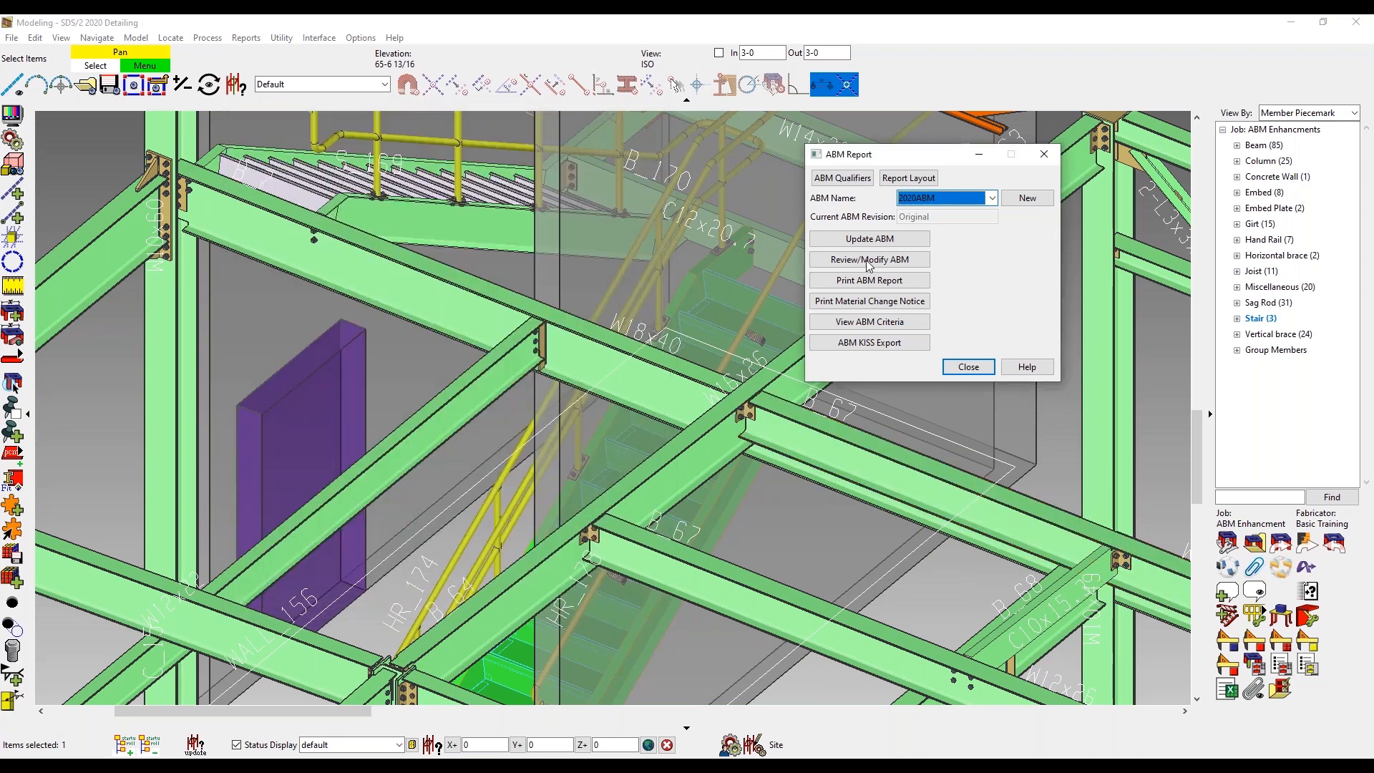
Export the Original revision of the 2020ABM report to an Excel file named 2020ABM on the Desktop
{"action": "left_click", "coordinate": [913, 286]}
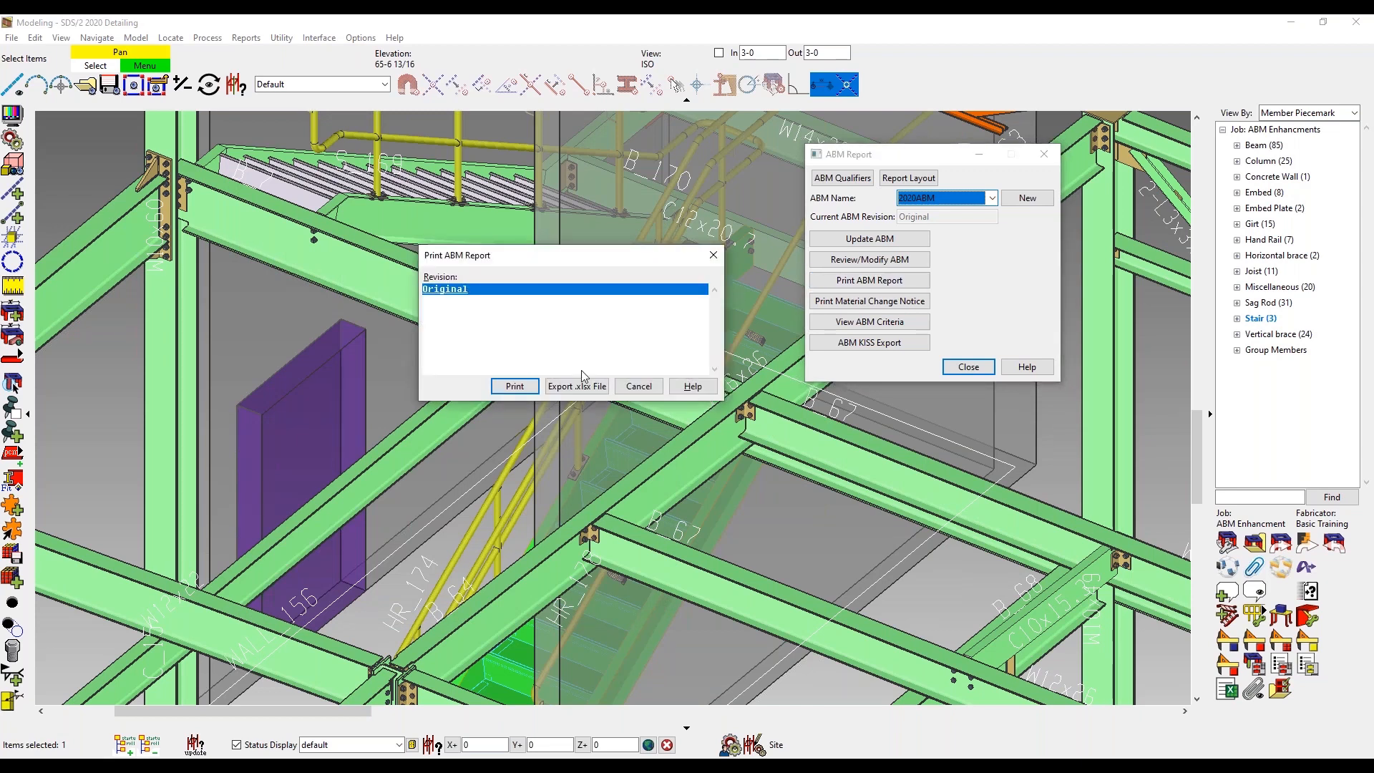
{"action": "left_click", "coordinate": [578, 392]}
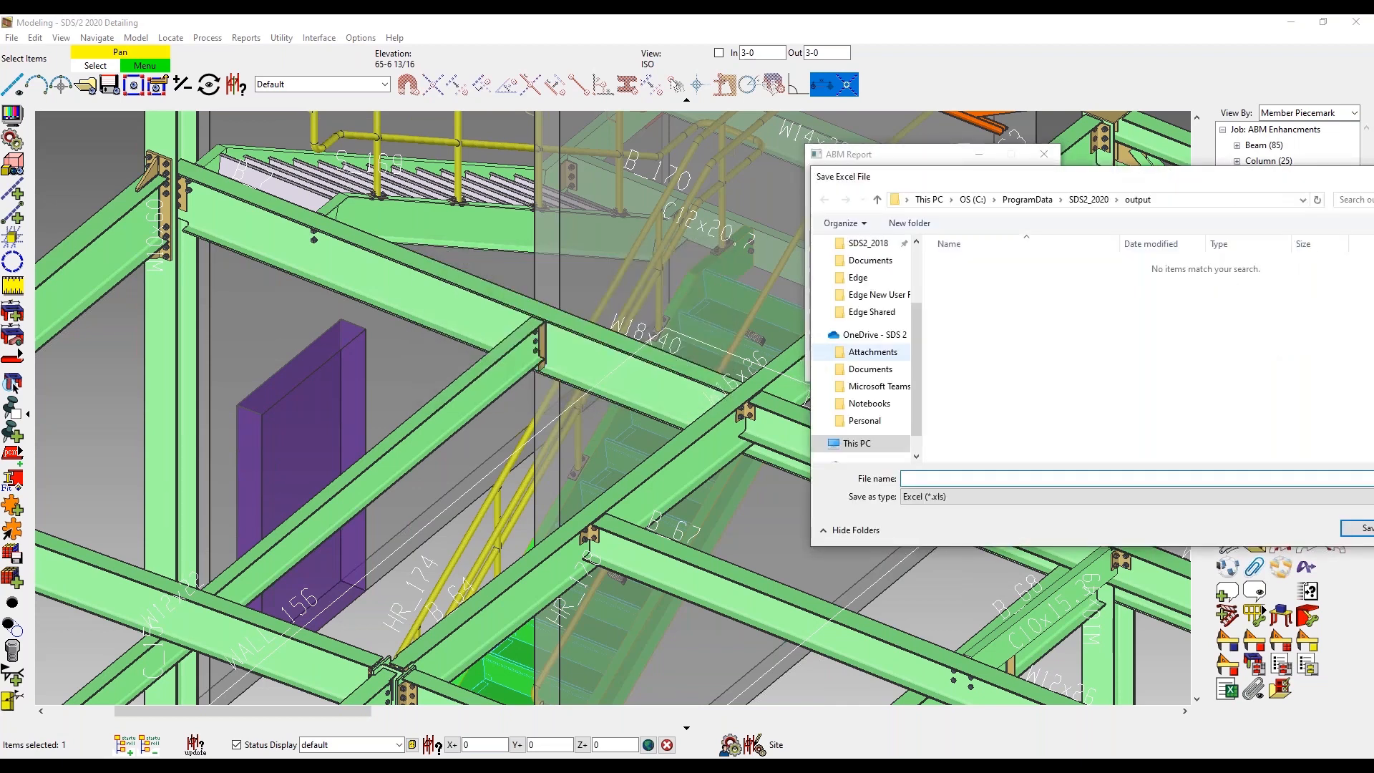
{"action": "scroll", "coordinate": [863, 358], "scroll_direction": "up", "scroll_amount": 3}
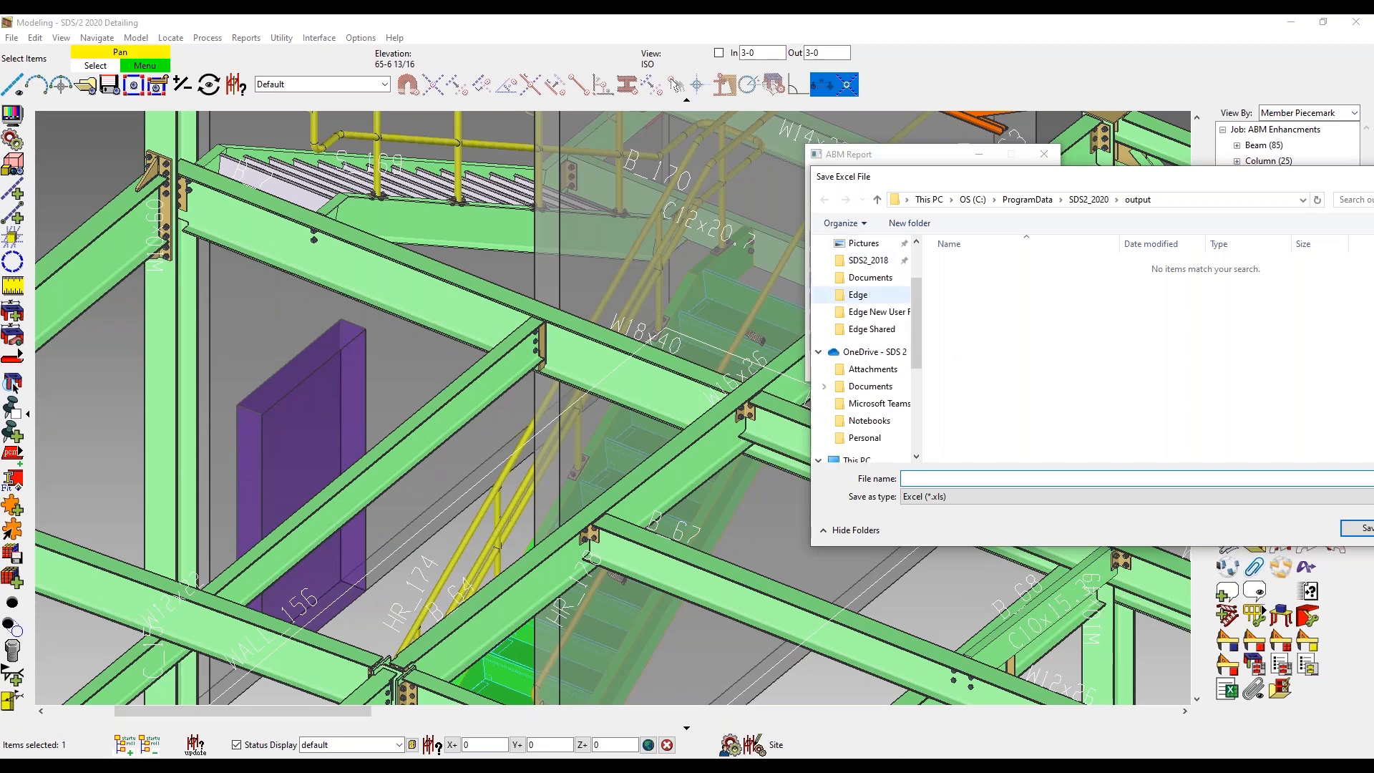
{"action": "left_click", "coordinate": [866, 274]}
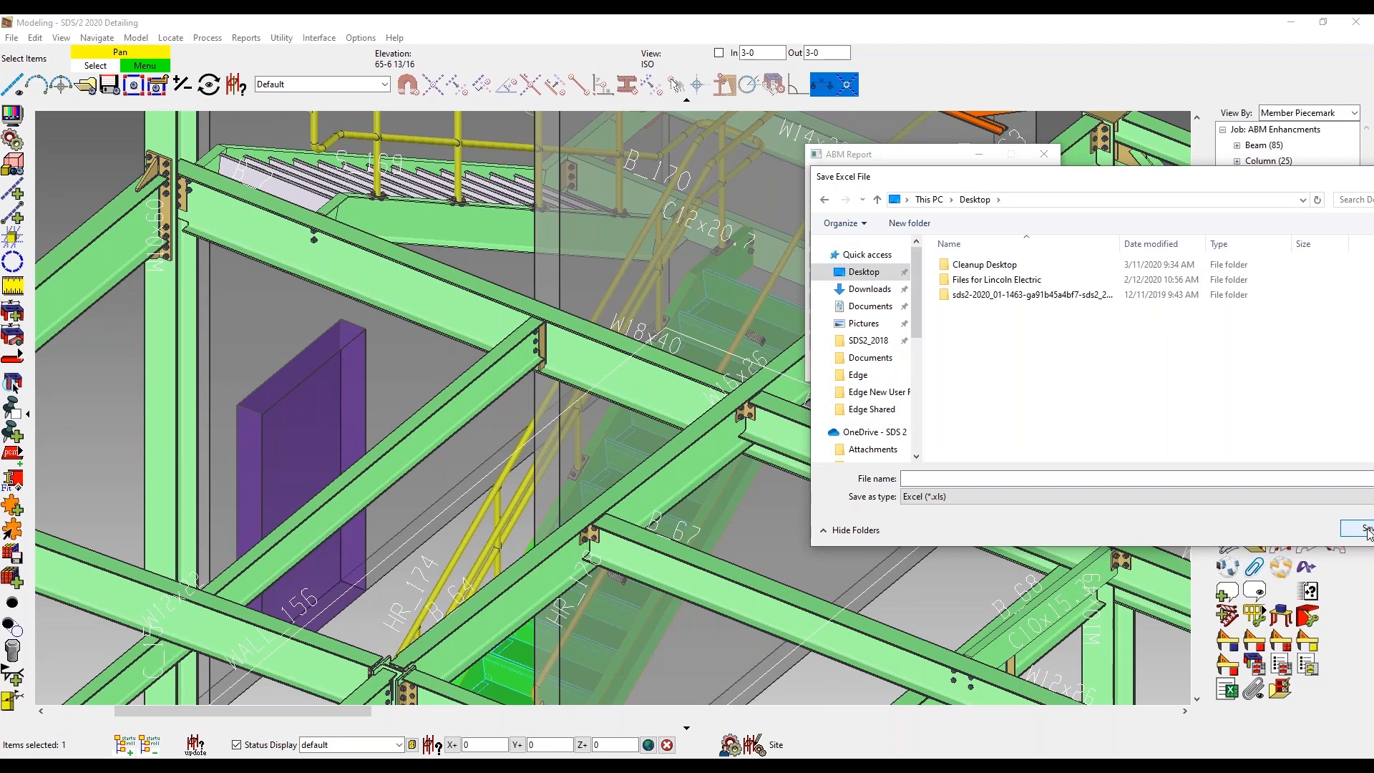
{"action": "left_click", "coordinate": [1011, 473]}
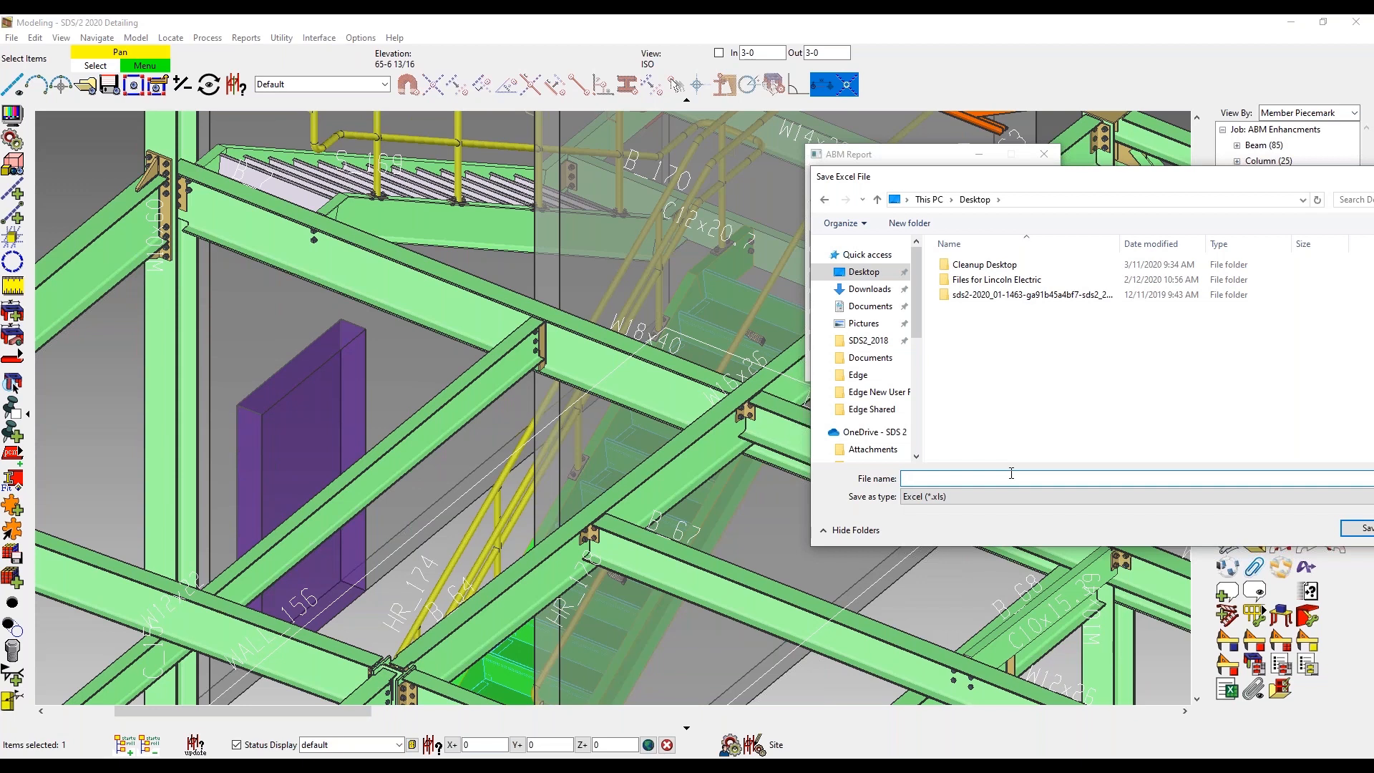
{"action": "type", "text": "2020"}
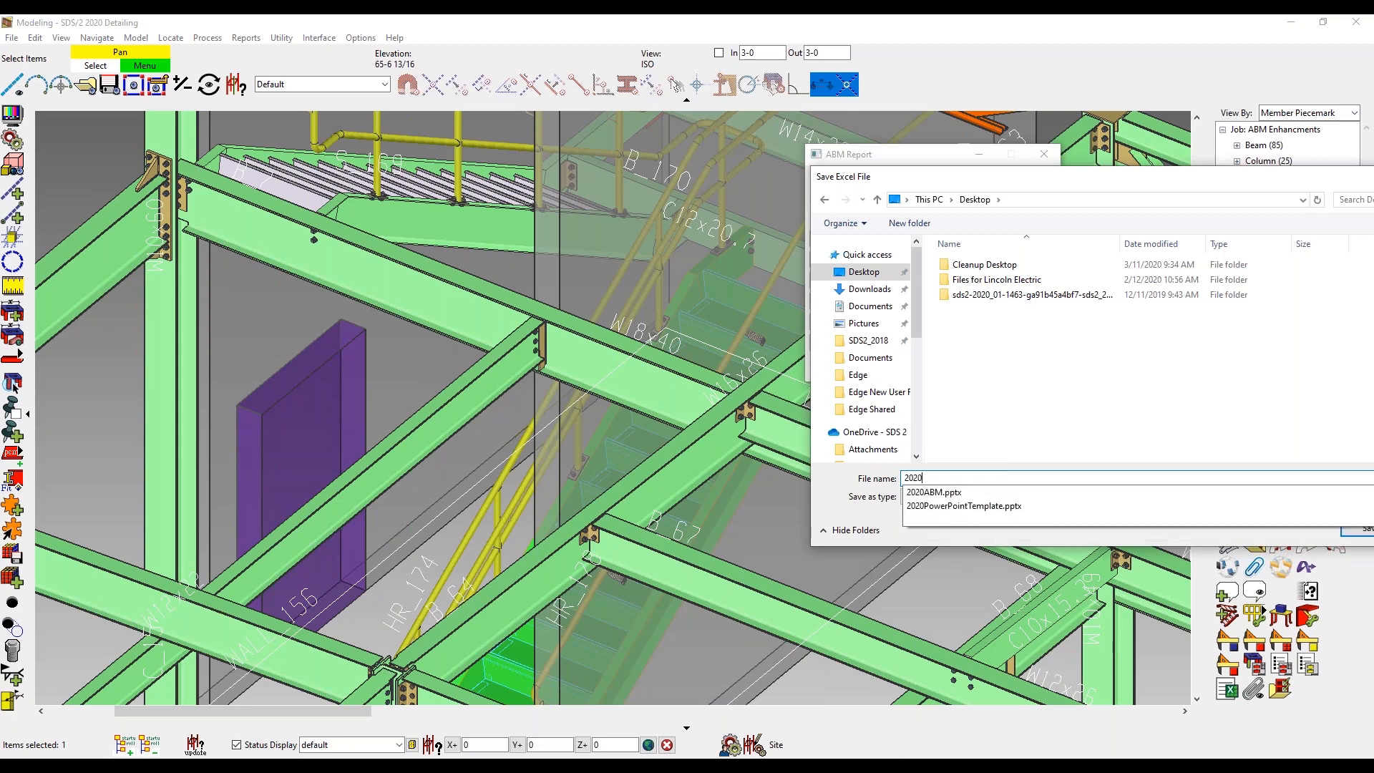
{"action": "type", "text": "ABM"}
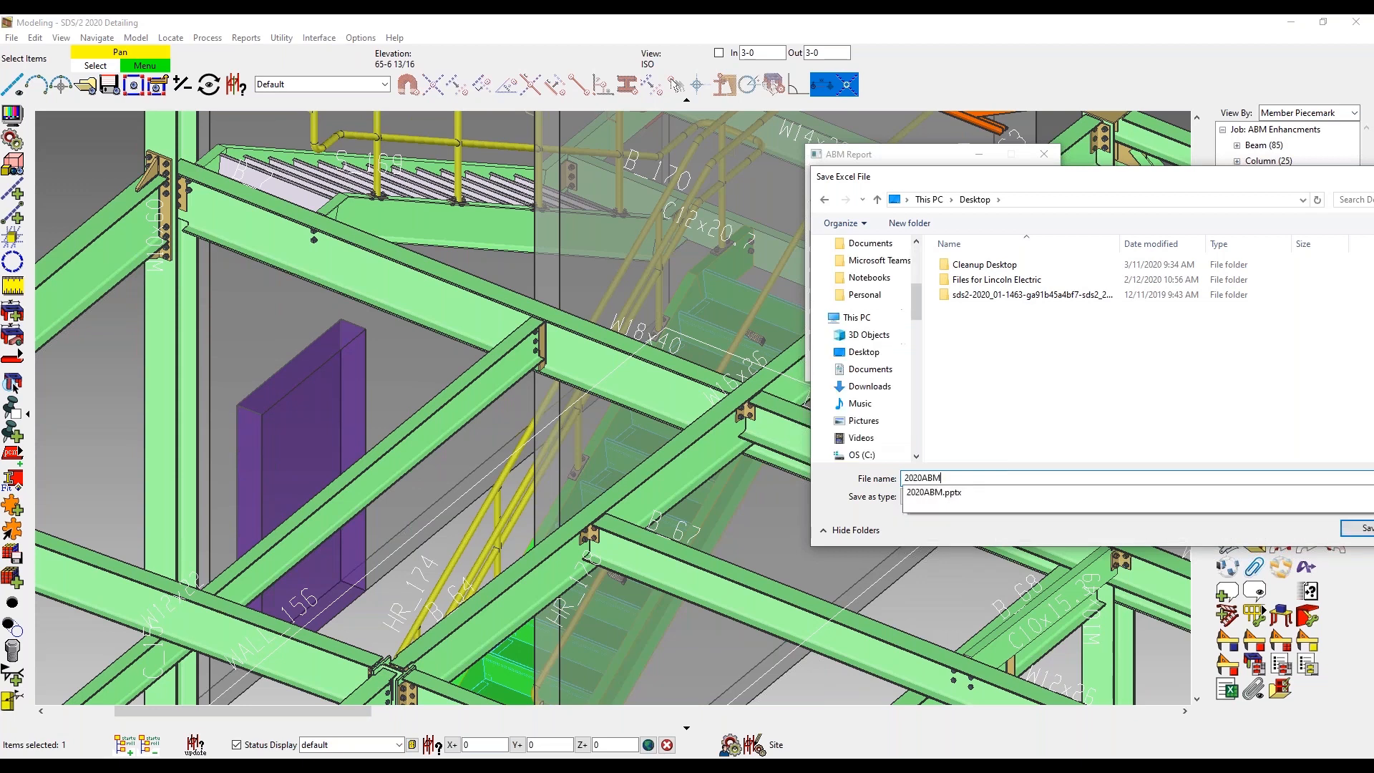
{"action": "key", "text": "Return"}
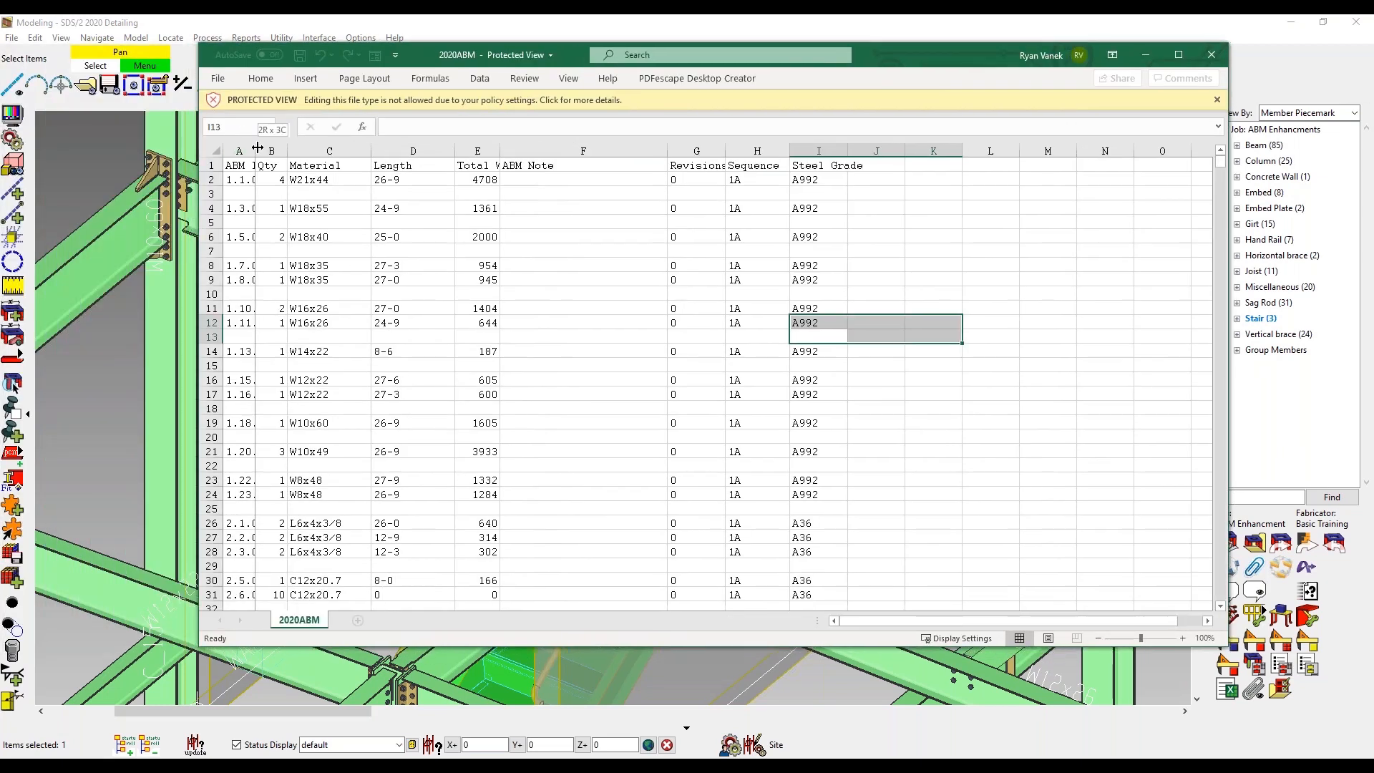
Fit the ABM ID column of the exported spreadsheet to its contents, review the report, and close it
{"action": "double_click", "coordinate": [257, 148]}
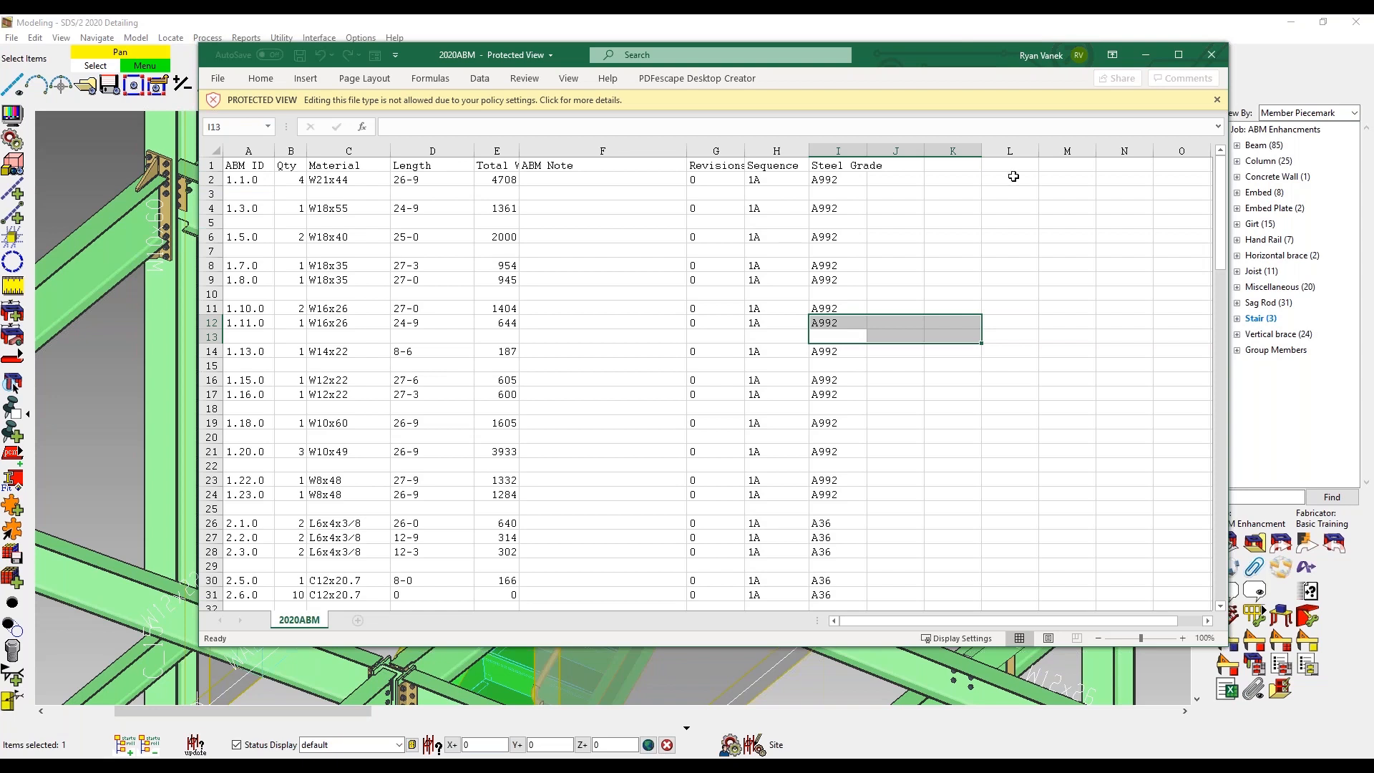
{"action": "left_click", "coordinate": [1213, 63]}
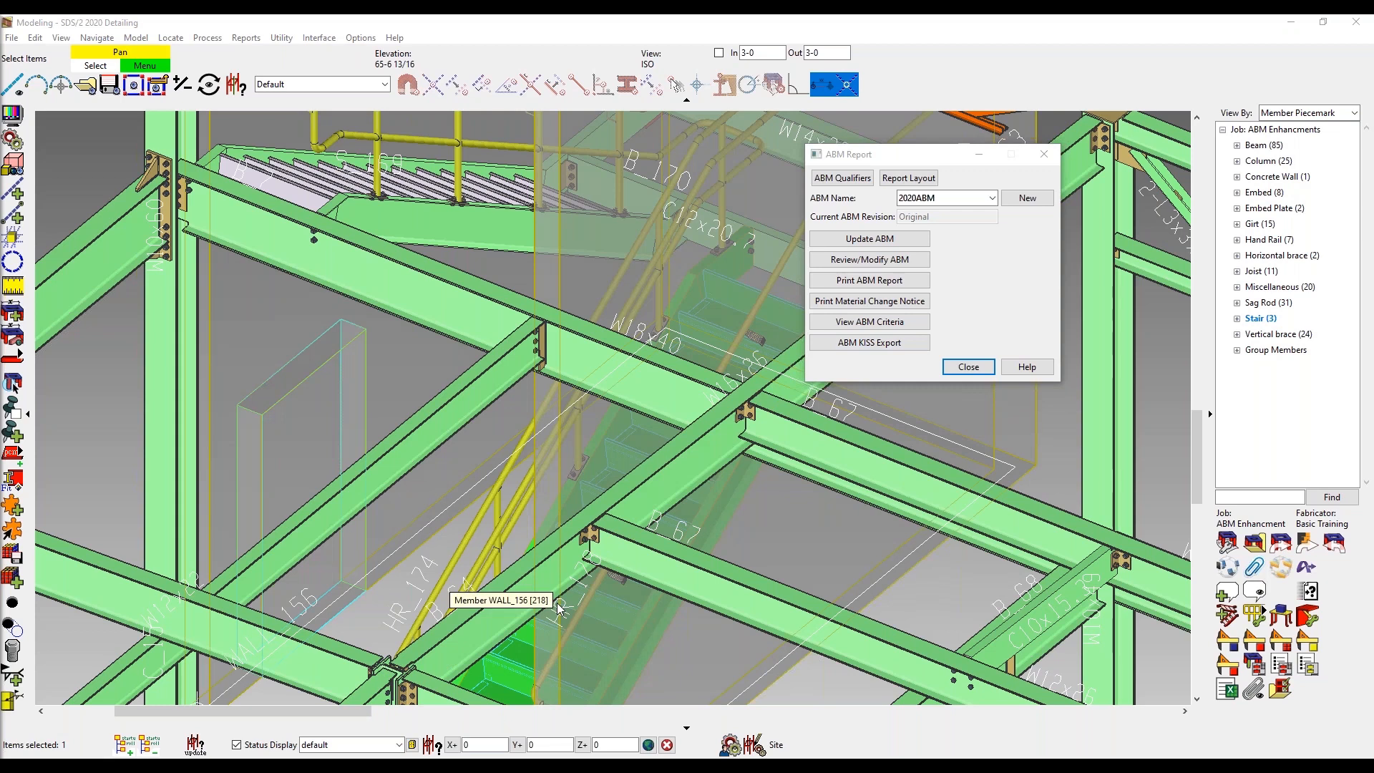
{"action": "left_click", "coordinate": [282, 620]}
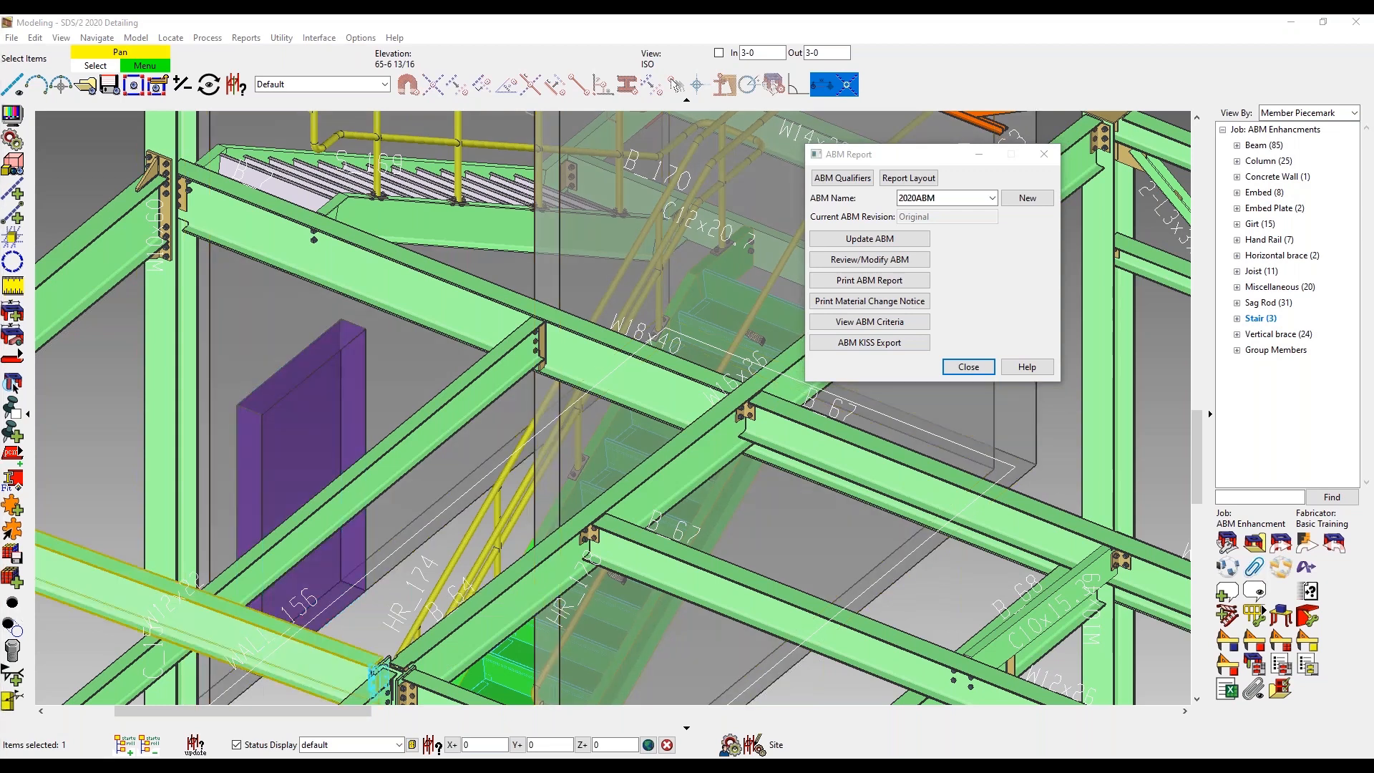
Set the MRP export type to KISS in the Main Menu, check the data source options in its setup, and cancel the setup
{"action": "key", "text": "alt+Tab"}
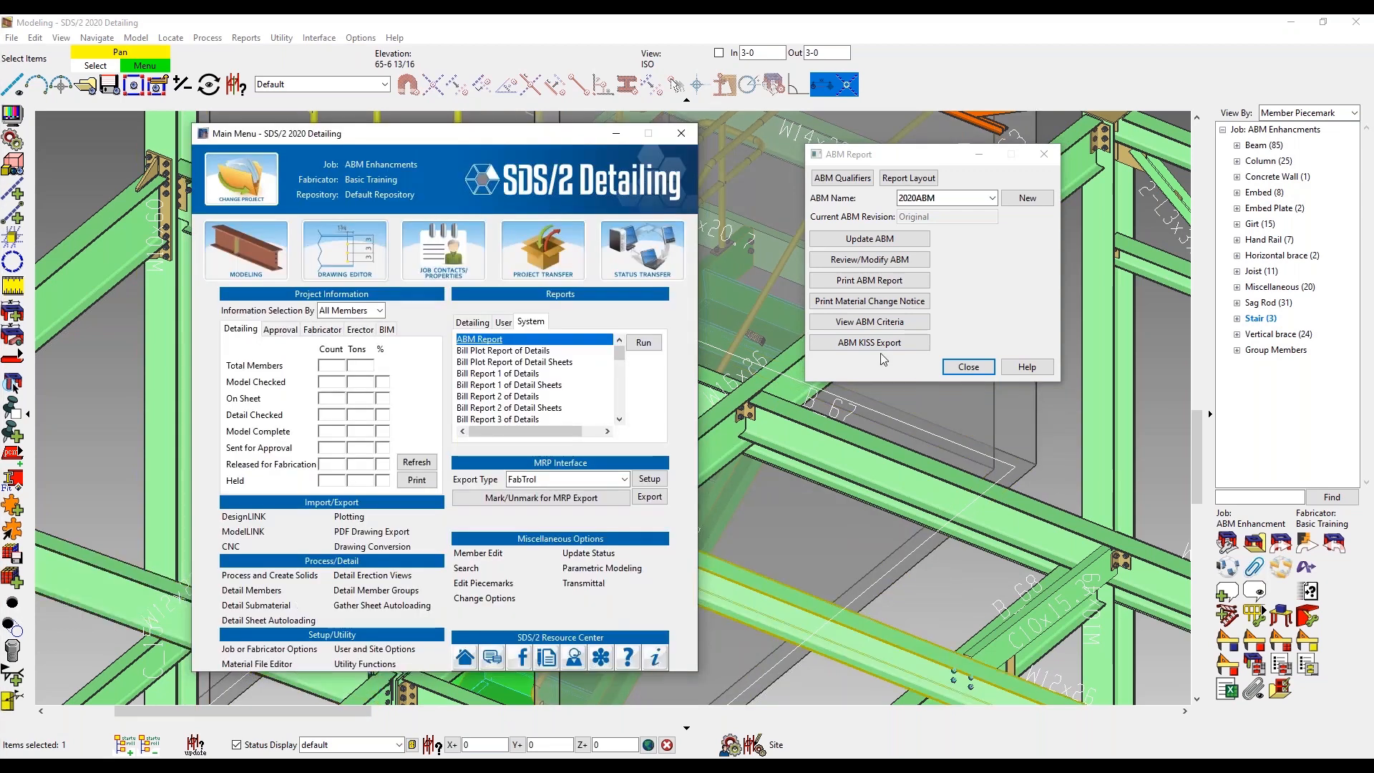
{"action": "left_click", "coordinate": [581, 480]}
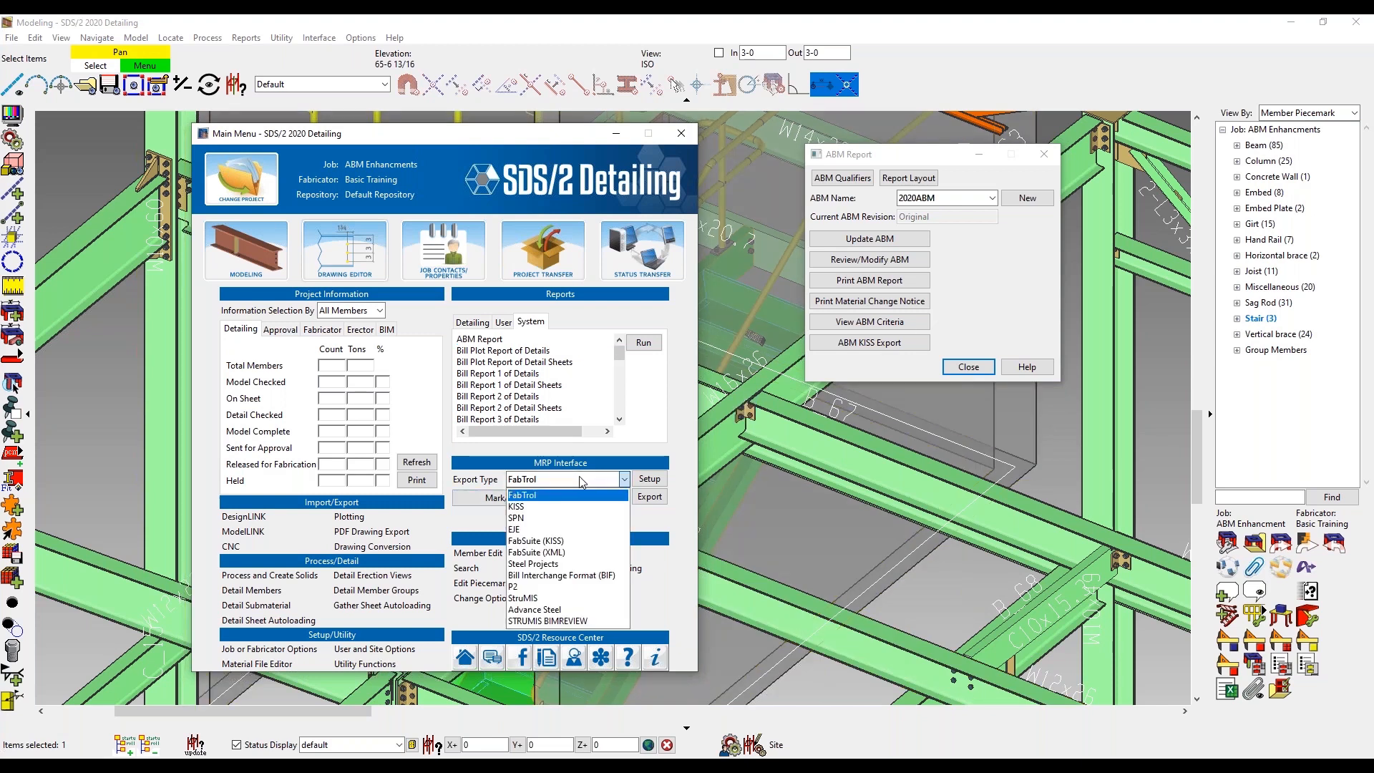
{"action": "left_click", "coordinate": [583, 506]}
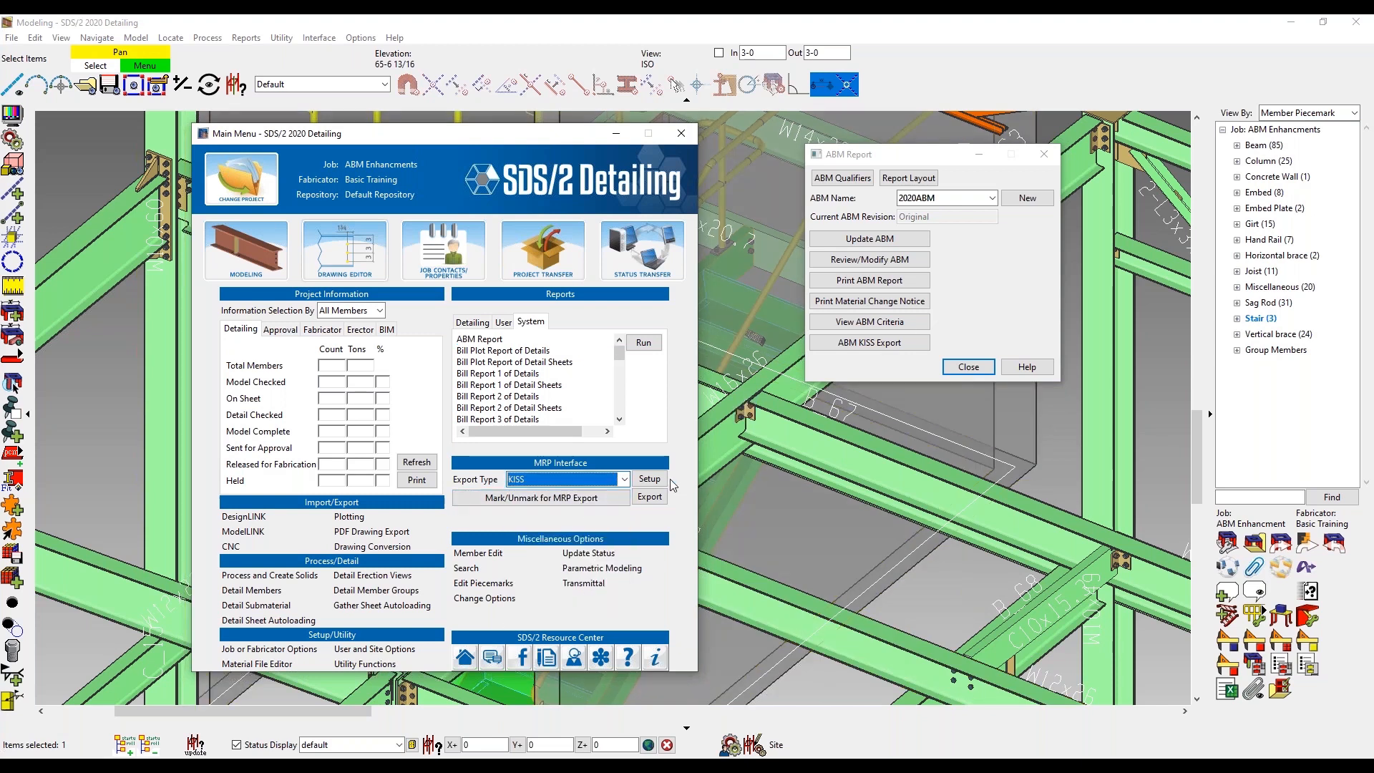
{"action": "left_click", "coordinate": [646, 480]}
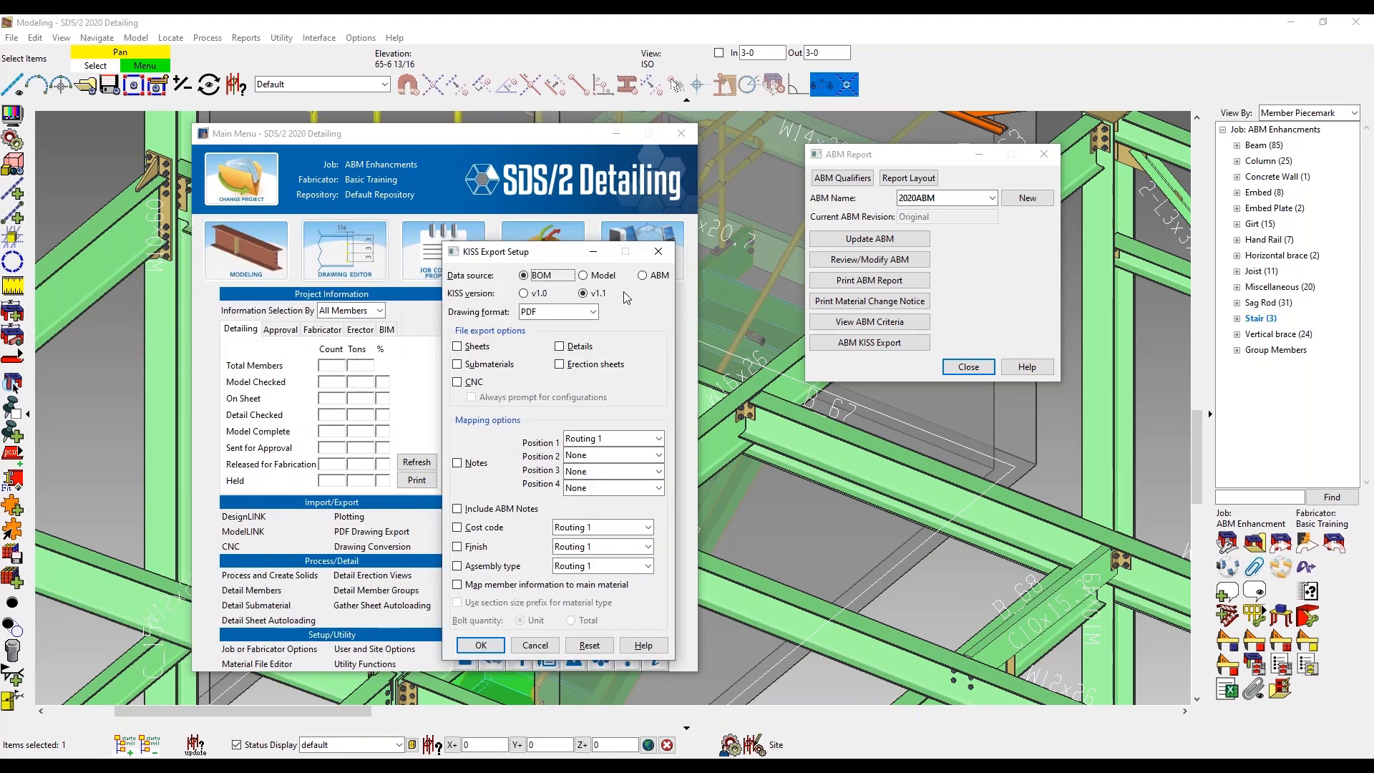
{"action": "left_click", "coordinate": [642, 275]}
{"action": "left_click", "coordinate": [543, 277]}
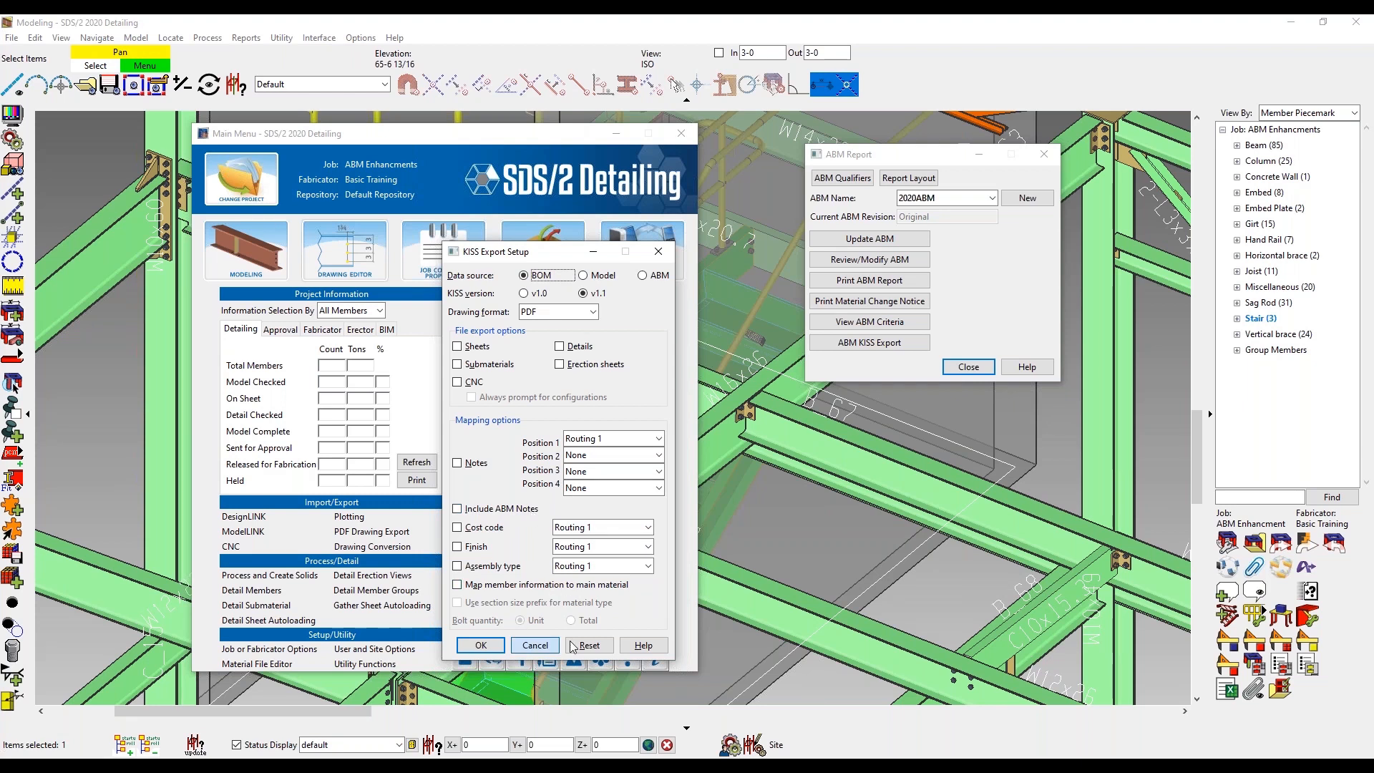
{"action": "left_click", "coordinate": [547, 646]}
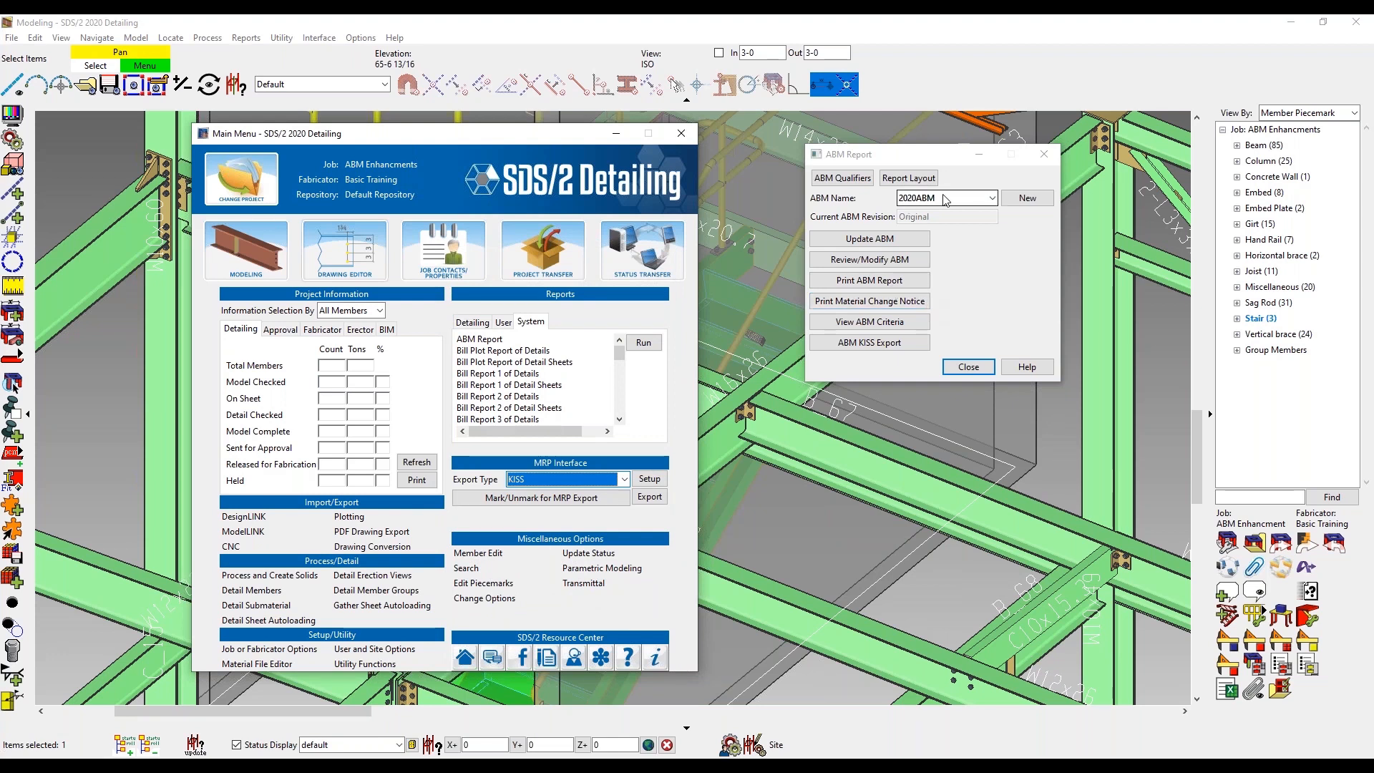
Review the 2020ABM report criteria, covering the general settings, length rounding and operation additions
{"action": "left_click", "coordinate": [907, 329]}
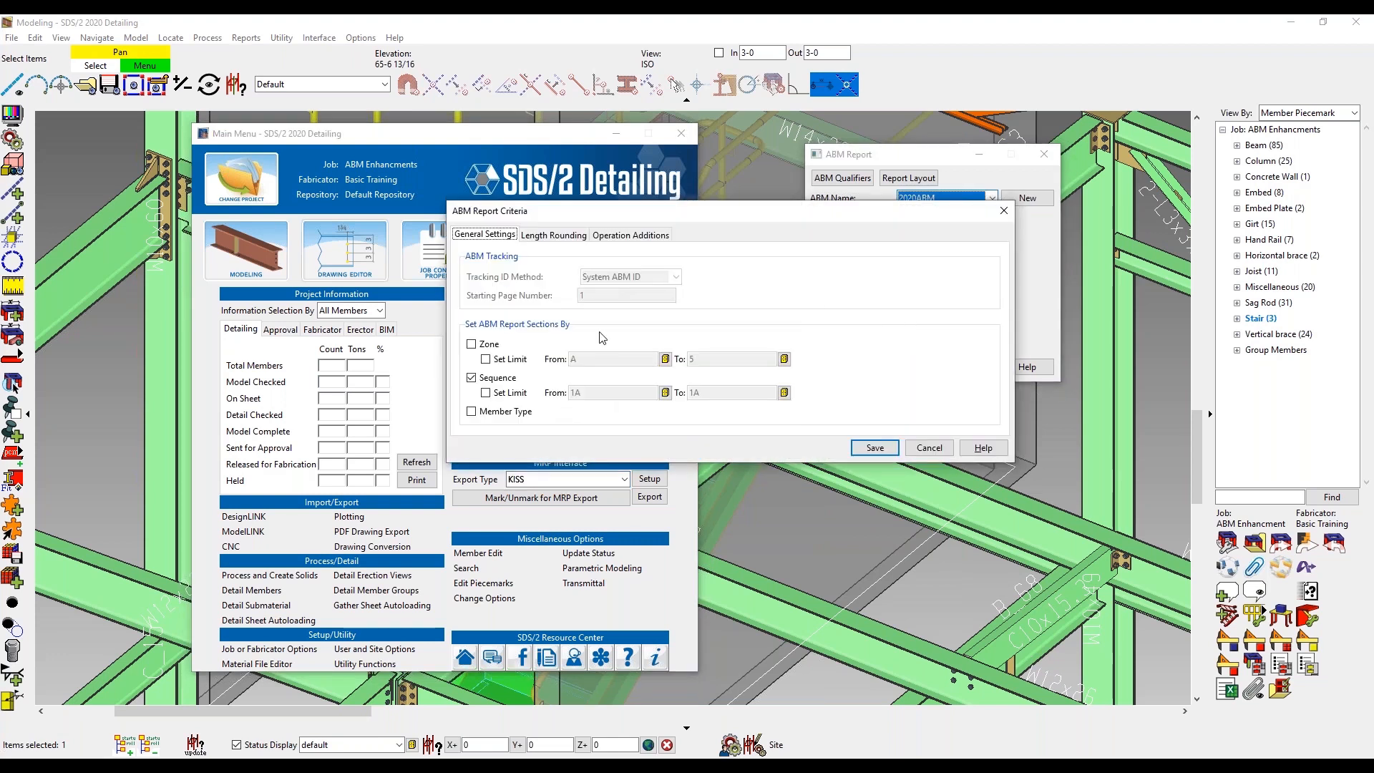
{"action": "left_click", "coordinate": [476, 346]}
{"action": "left_click", "coordinate": [476, 347]}
{"action": "left_click", "coordinate": [552, 236]}
{"action": "left_click", "coordinate": [624, 239]}
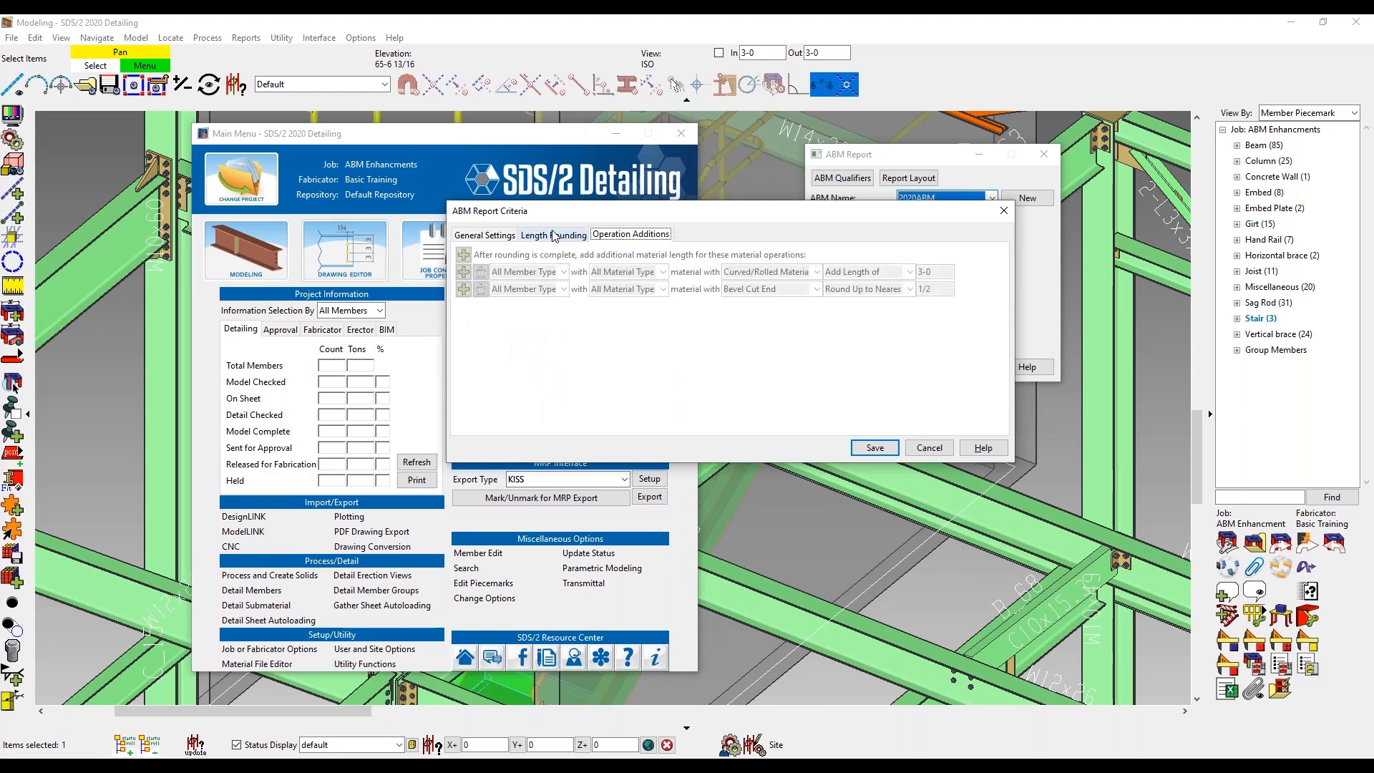
{"action": "left_click", "coordinate": [558, 237]}
{"action": "left_click", "coordinate": [624, 237]}
{"action": "left_click", "coordinate": [874, 447]}
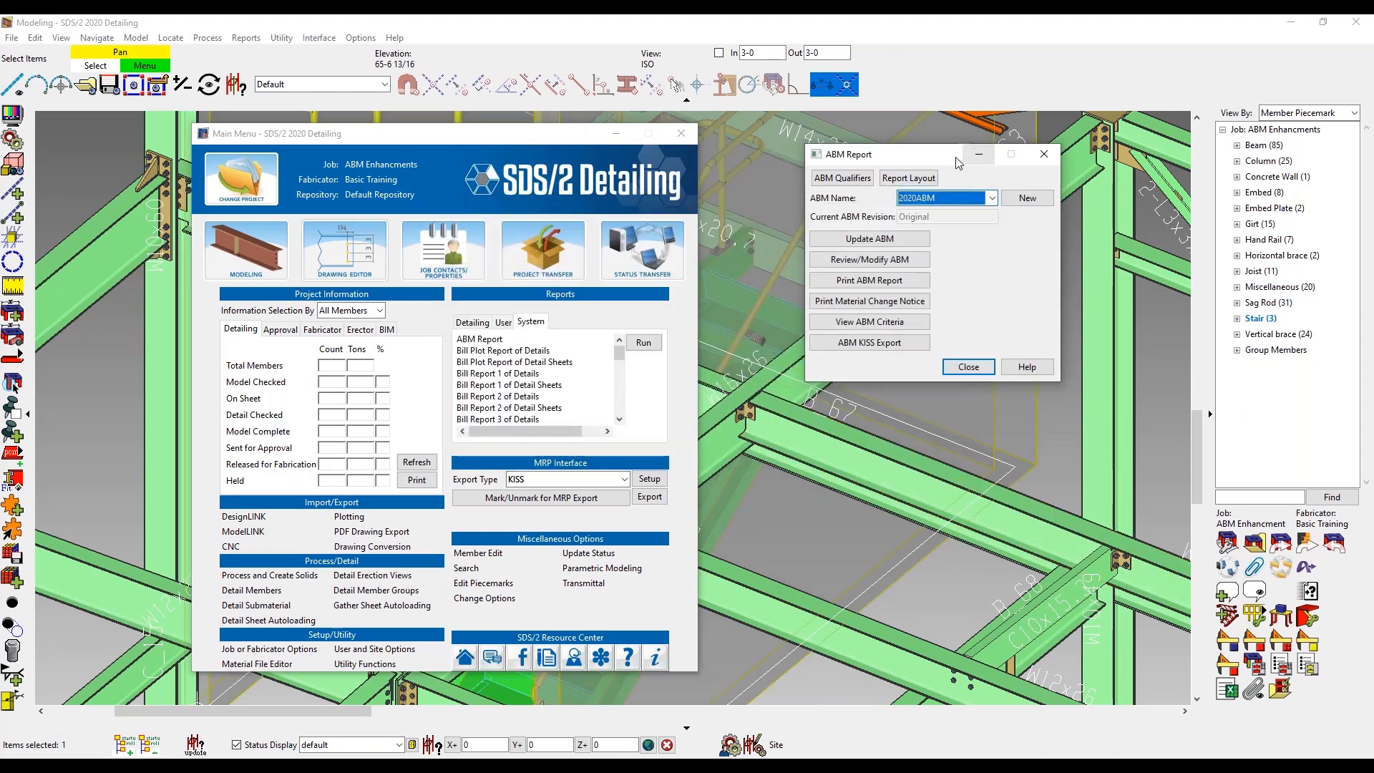
Return to the Modeling window and clear the stair selection
{"action": "left_click_drag", "start_coordinate": [815, 153], "coordinate": [722, 153]}
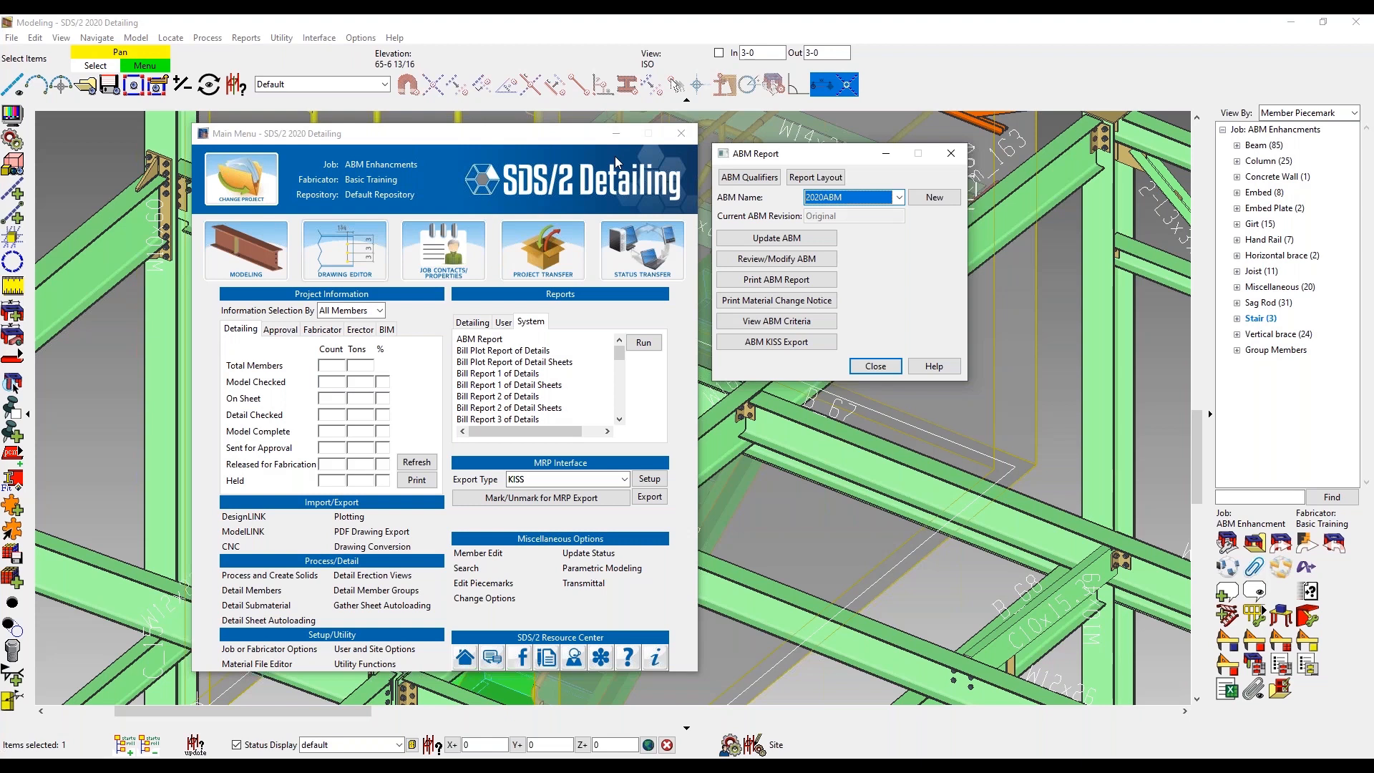
{"action": "left_click", "coordinate": [1054, 363]}
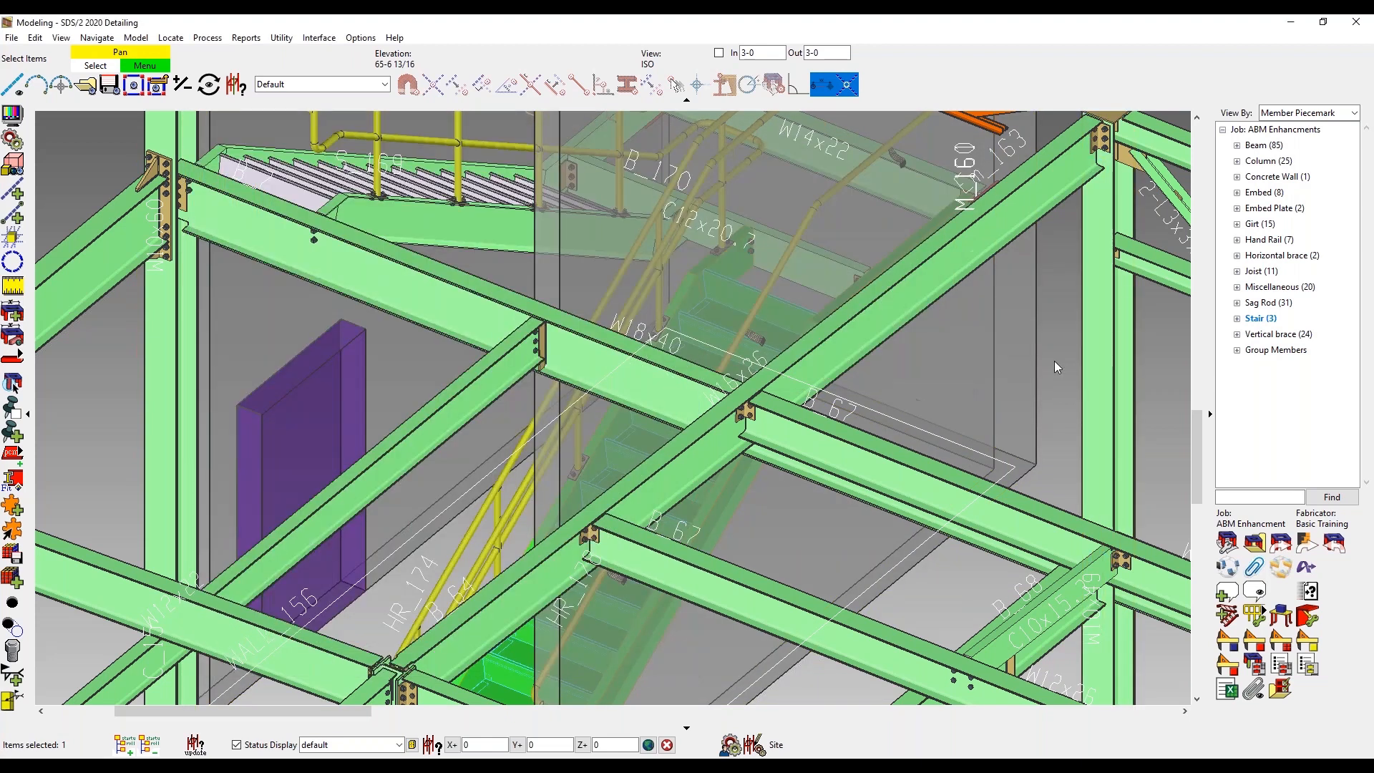
{"action": "left_click", "coordinate": [1053, 361]}
Open the W18x40 beam B_66 in sequence 3A for editing
{"action": "scroll", "coordinate": [873, 343], "scroll_direction": "down", "scroll_amount": 7}
{"action": "scroll", "coordinate": [541, 567], "scroll_direction": "down", "scroll_amount": 1}
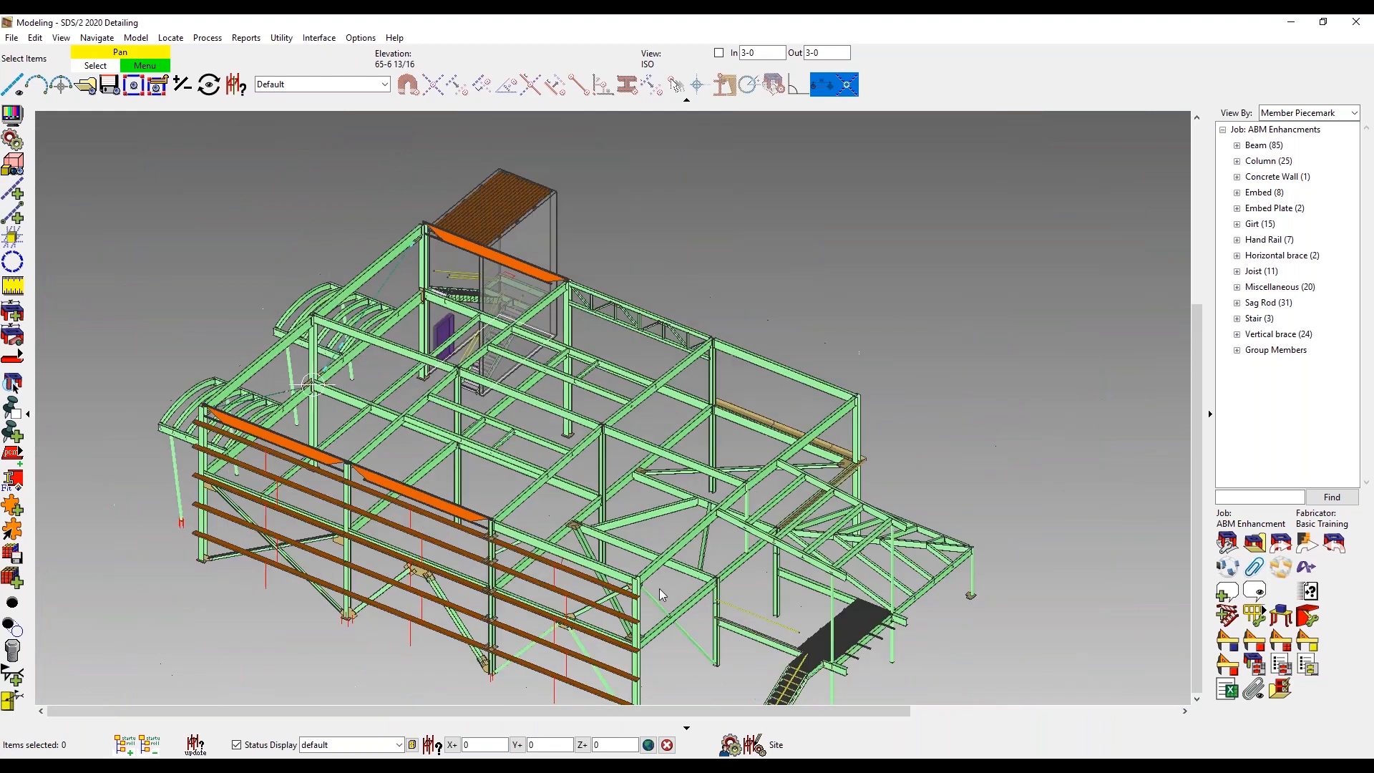
{"action": "scroll", "coordinate": [658, 523], "scroll_direction": "up", "scroll_amount": 3}
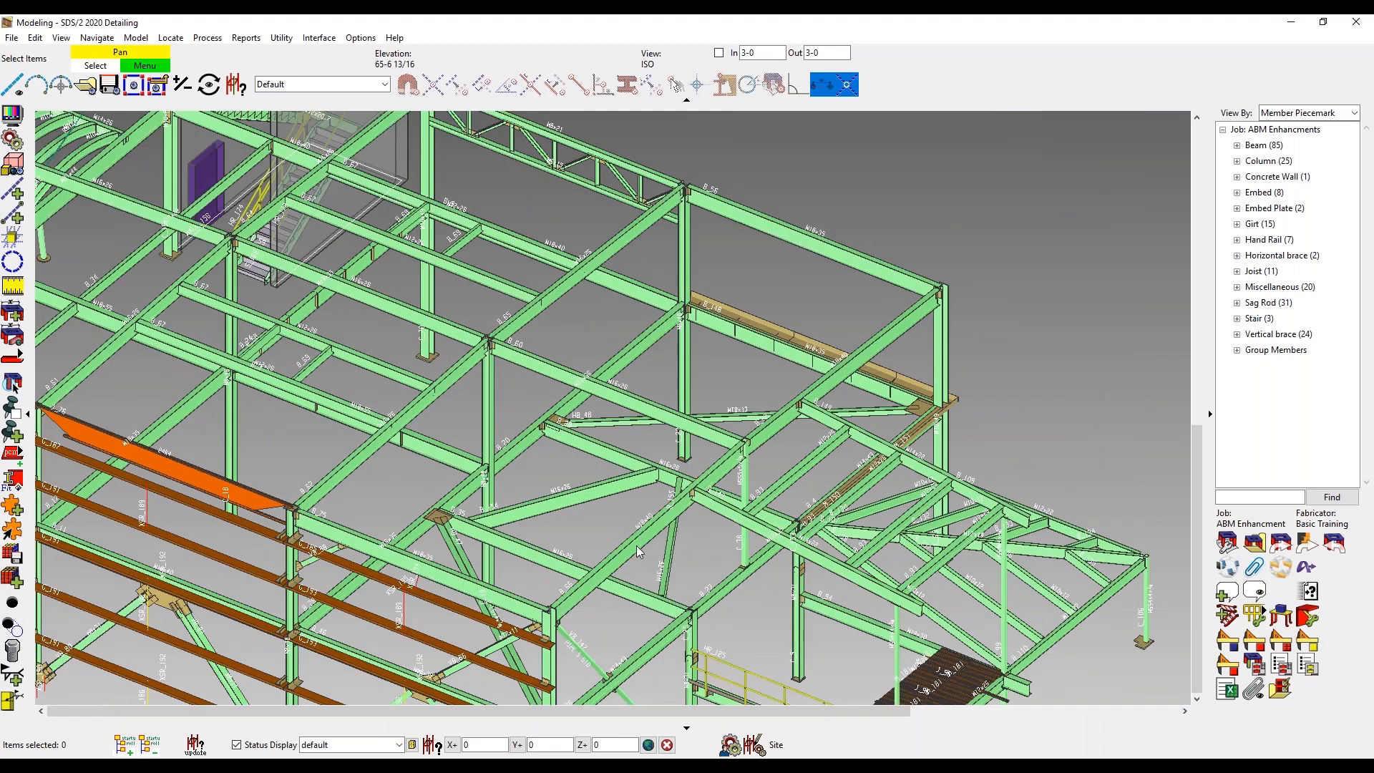
{"action": "left_click", "coordinate": [636, 546]}
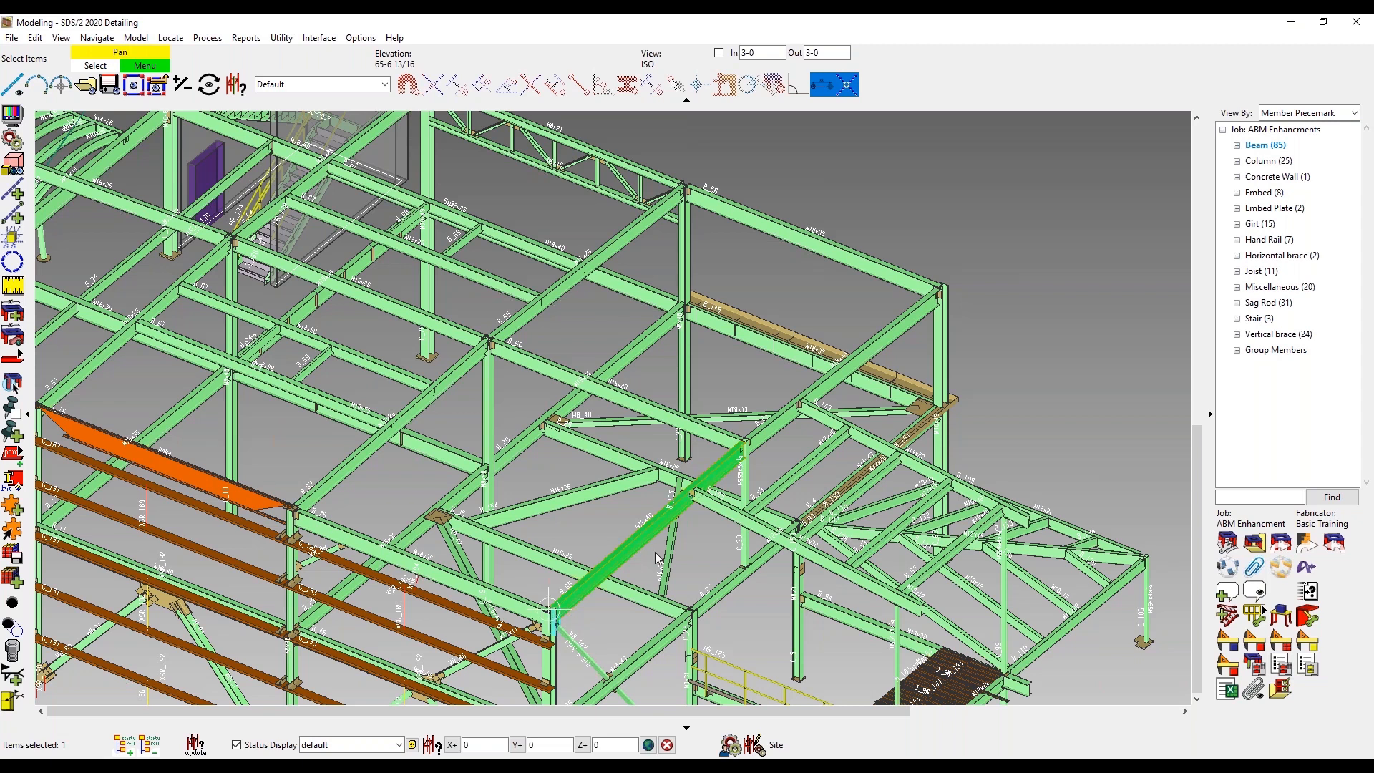
{"action": "left_click", "coordinate": [647, 535]}
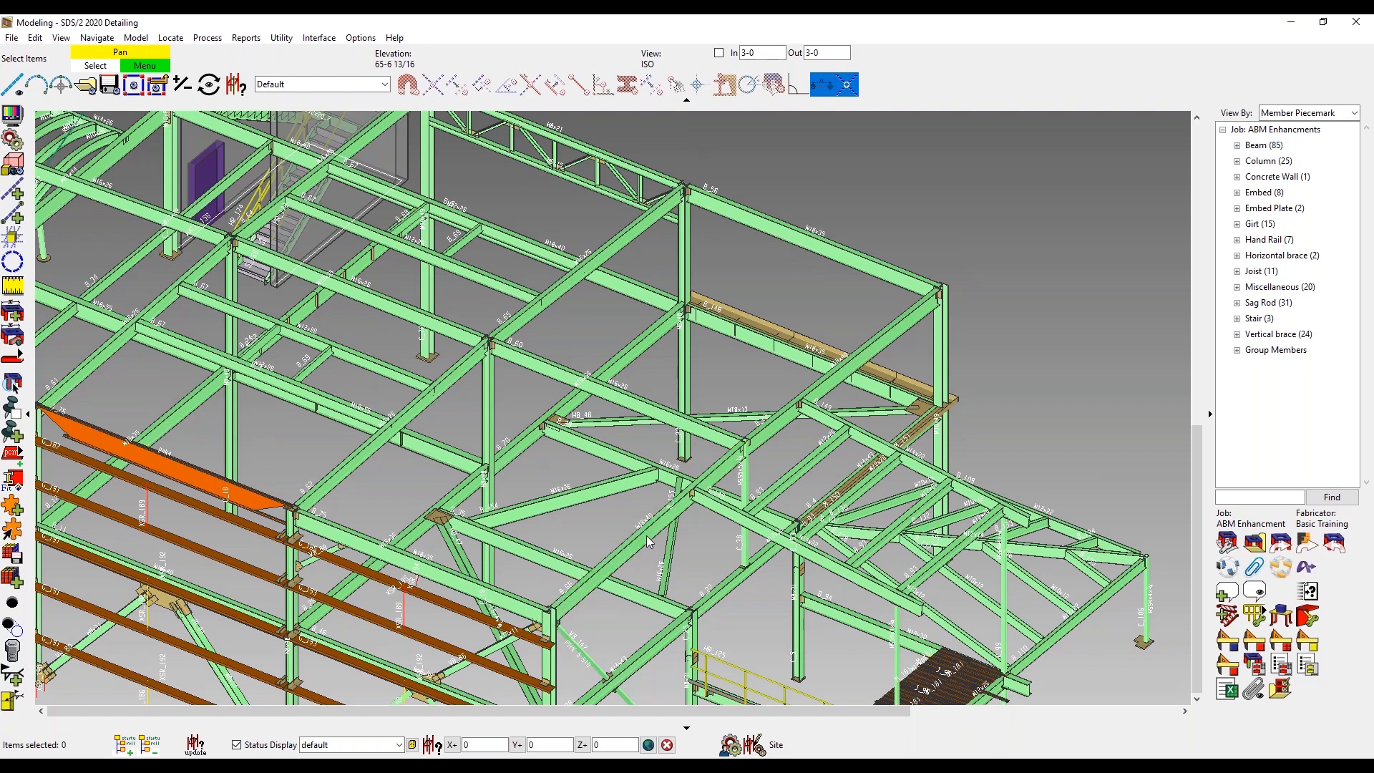
{"action": "left_click", "coordinate": [646, 535]}
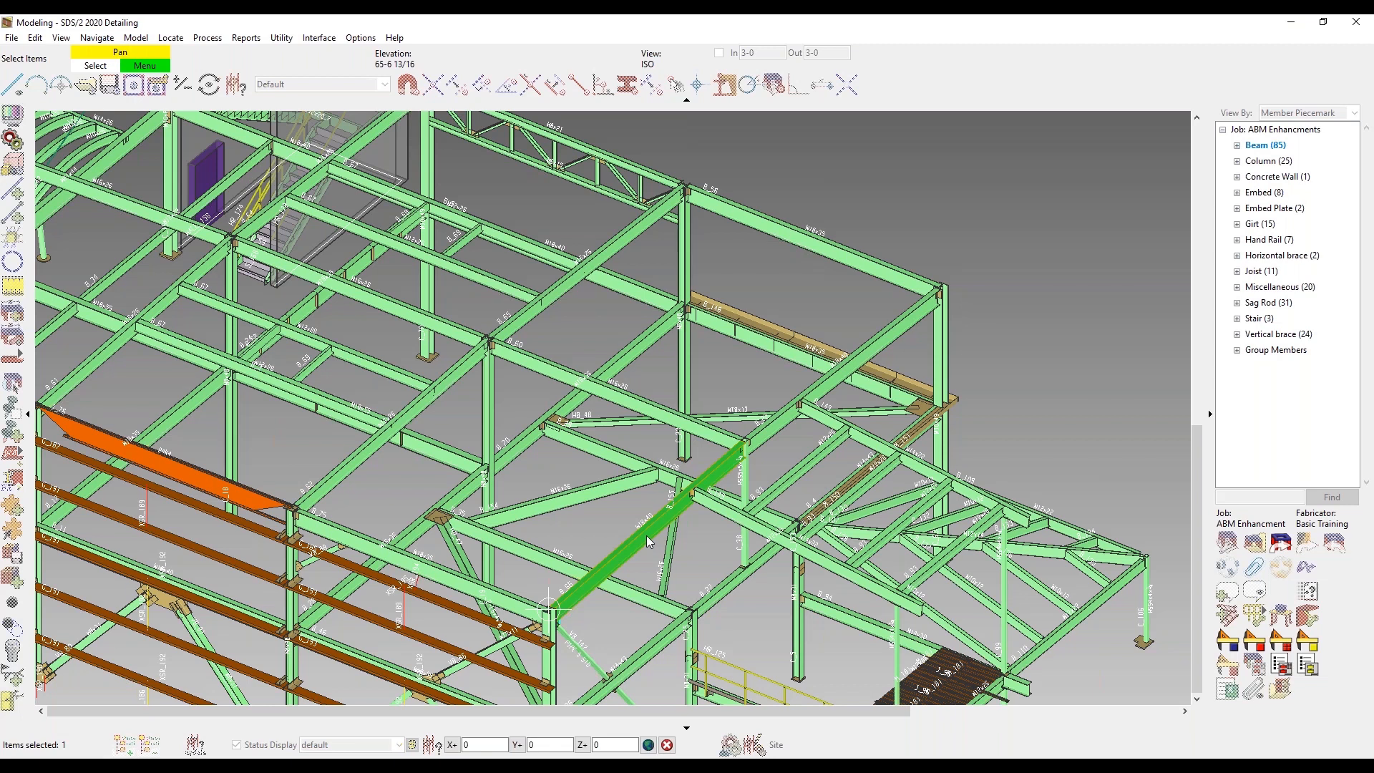
{"action": "double_click", "coordinate": [646, 535]}
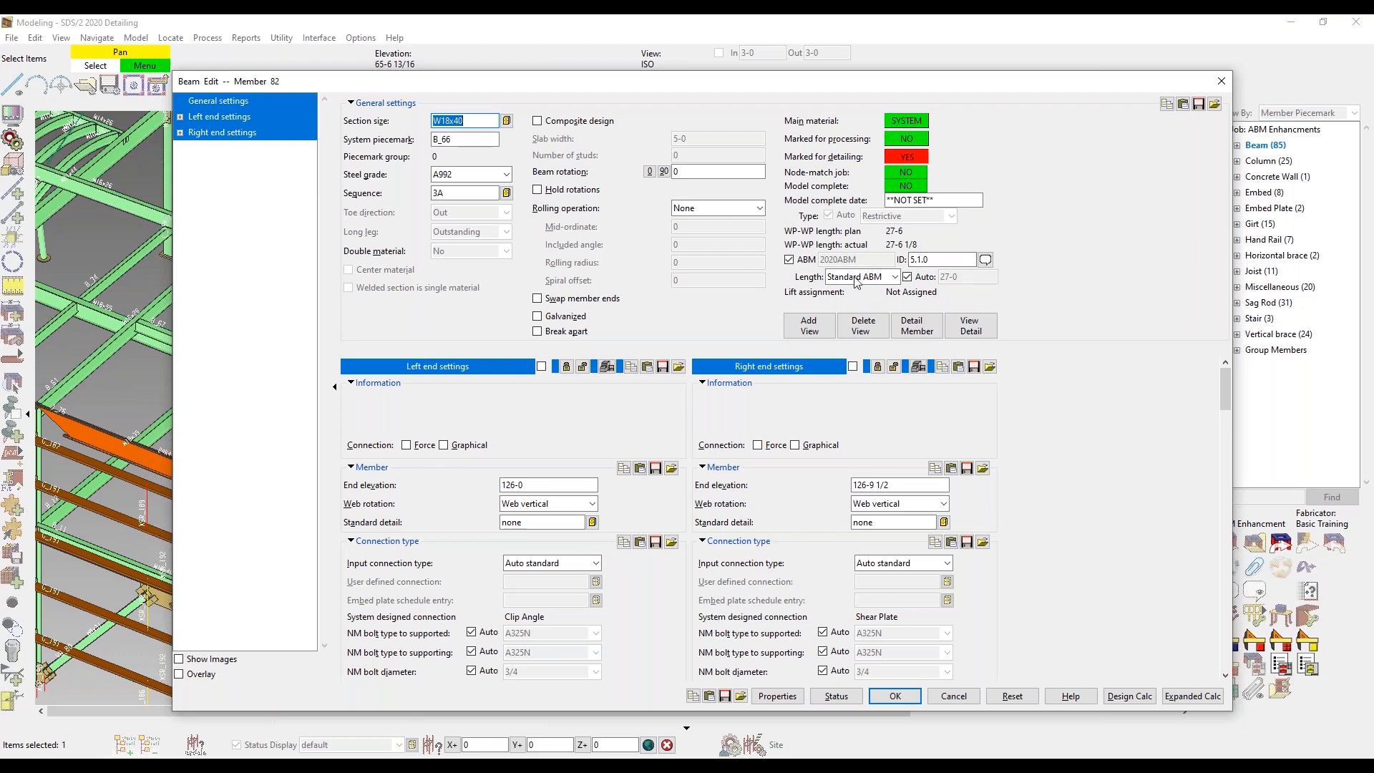
Set the beam's ABM length type to Point to Point, override the automatic length with 40-0, and accept the edit
{"action": "double_click", "coordinate": [939, 261]}
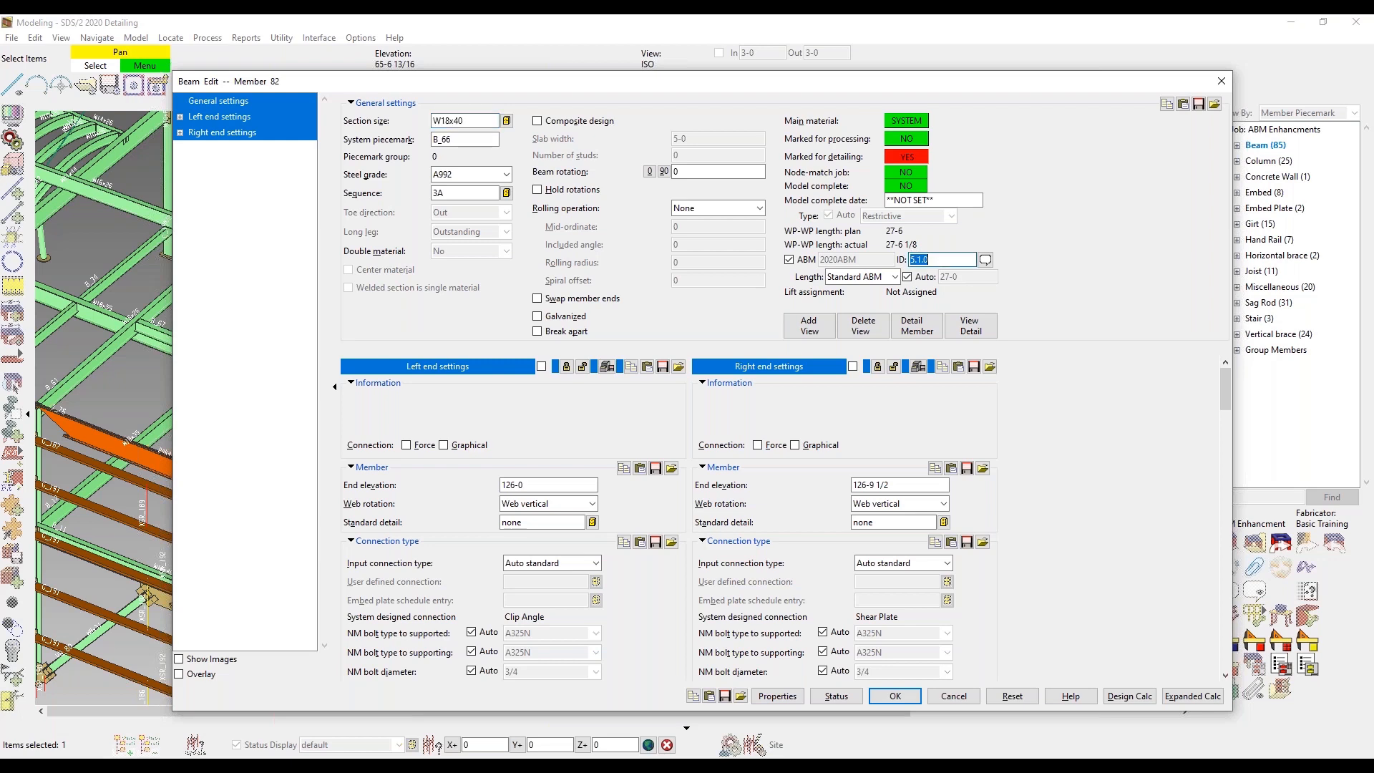
{"action": "left_click", "coordinate": [891, 279]}
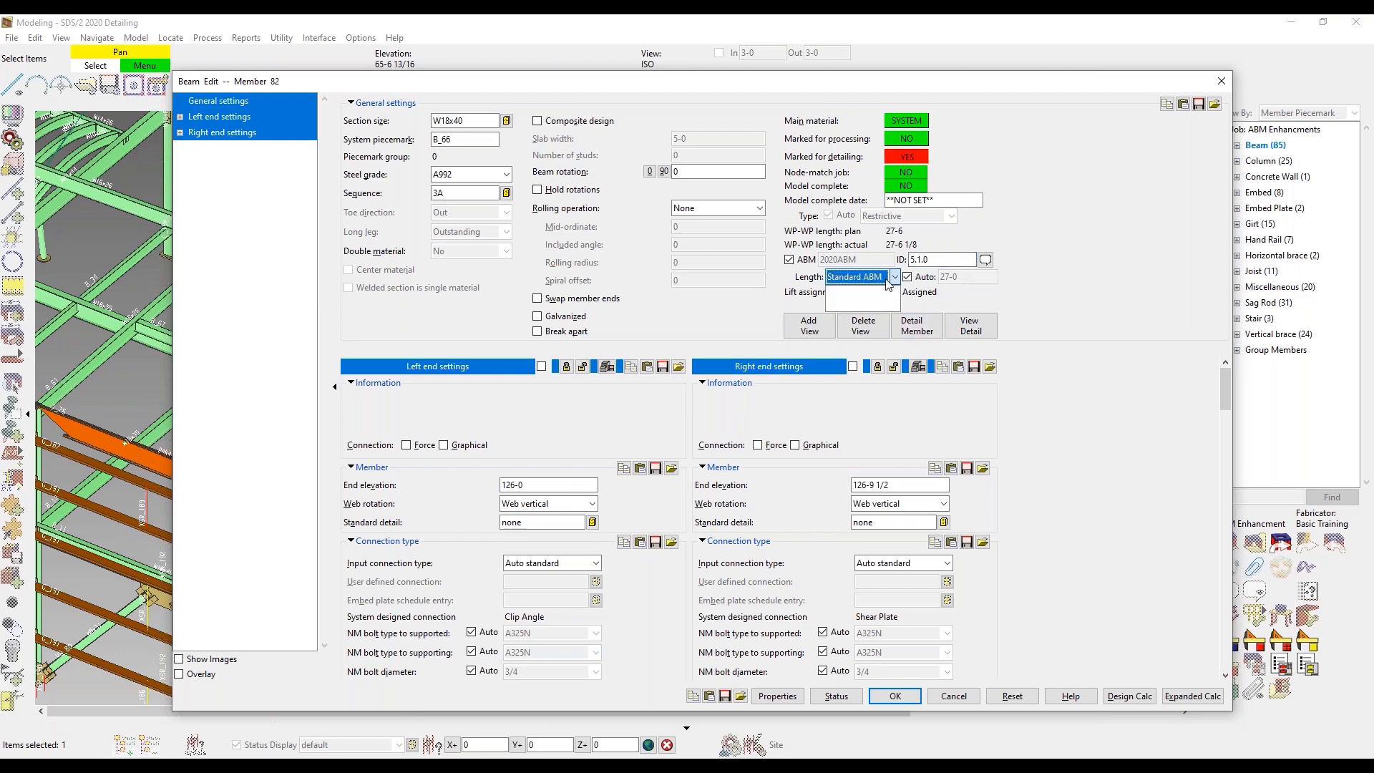
{"action": "left_click", "coordinate": [891, 300]}
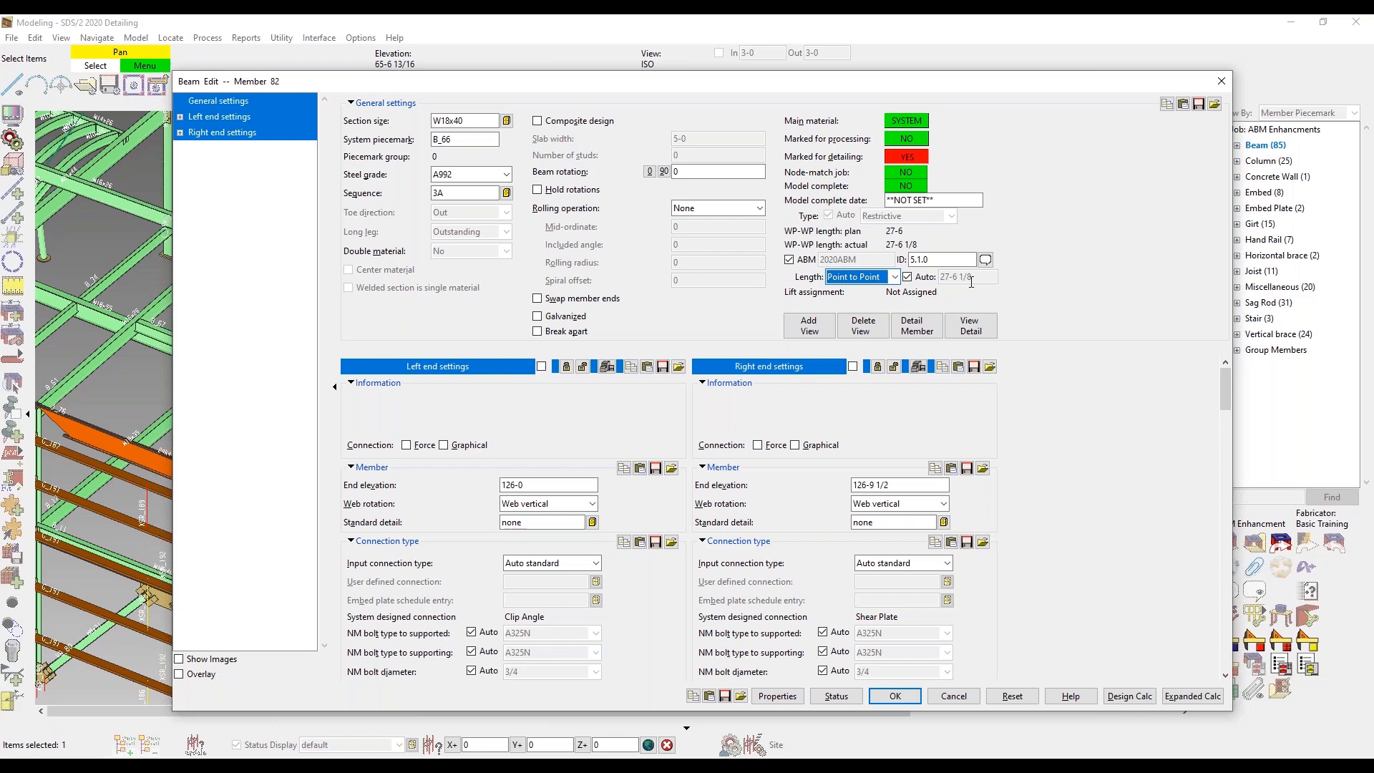
{"action": "left_click", "coordinate": [907, 277]}
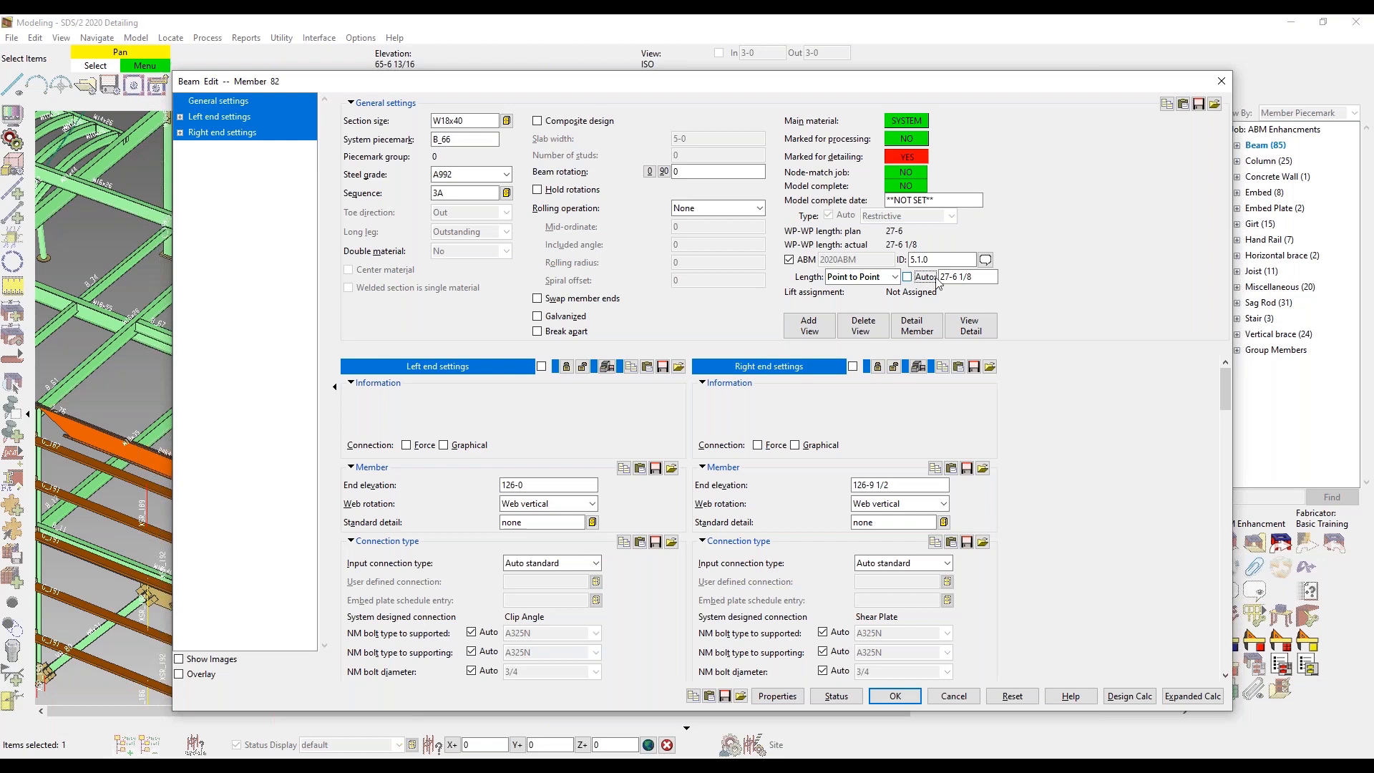
{"action": "left_click_drag", "start_coordinate": [988, 278], "coordinate": [939, 285]}
{"action": "type", "text": "40-0"}
{"action": "left_click", "coordinate": [895, 696]}
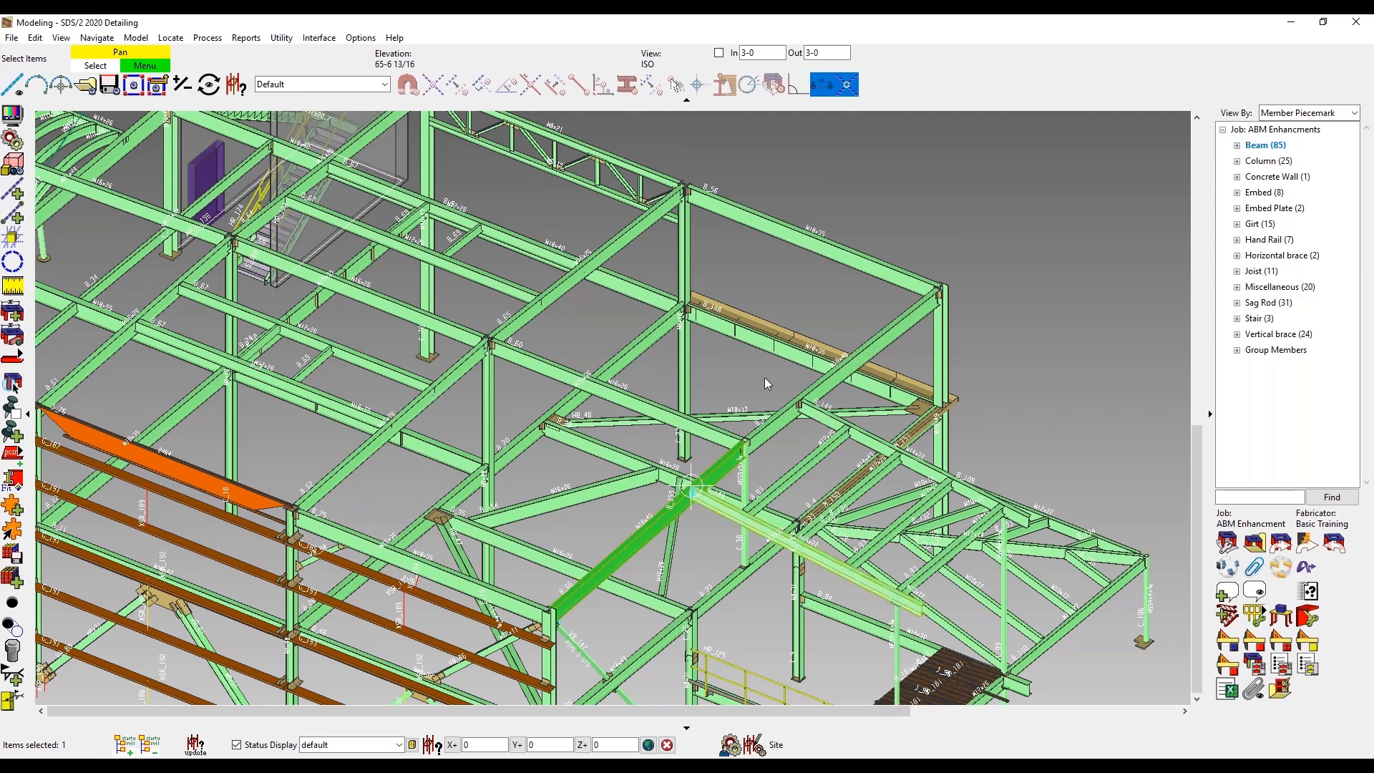
Change the section size of sequence 3A beam B_22 to W18x35 and accept the beam edit
{"action": "left_click", "coordinate": [873, 346]}
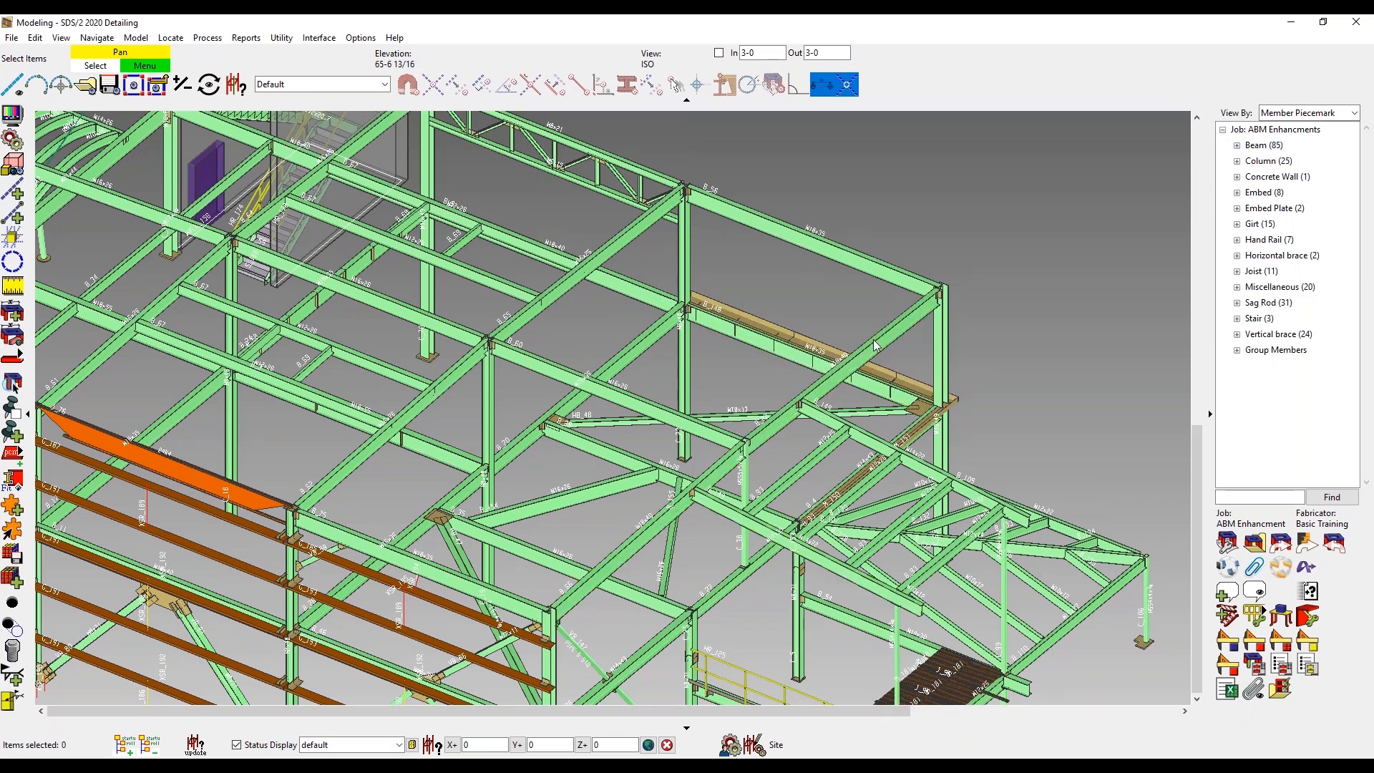
{"action": "left_click", "coordinate": [852, 376]}
{"action": "left_click", "coordinate": [853, 376]}
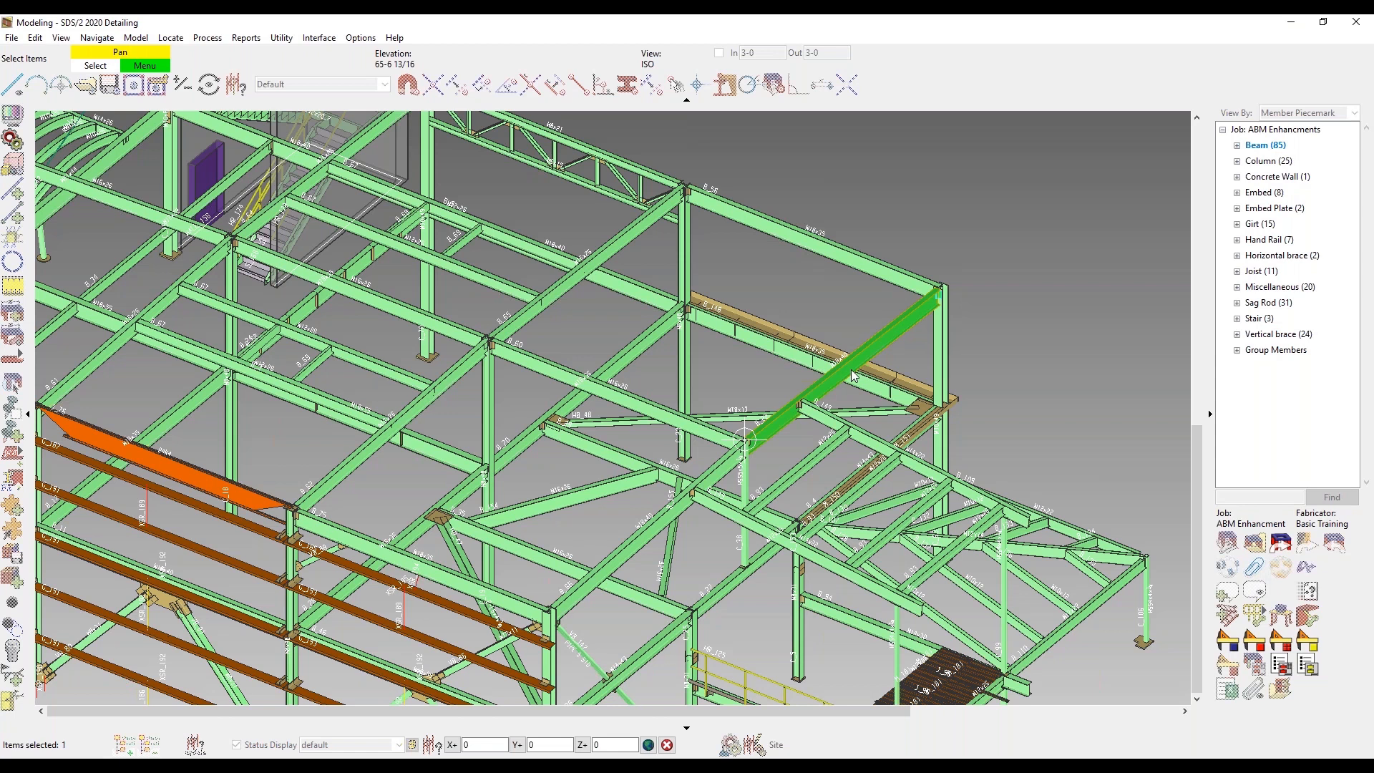
{"action": "double_click", "coordinate": [853, 375]}
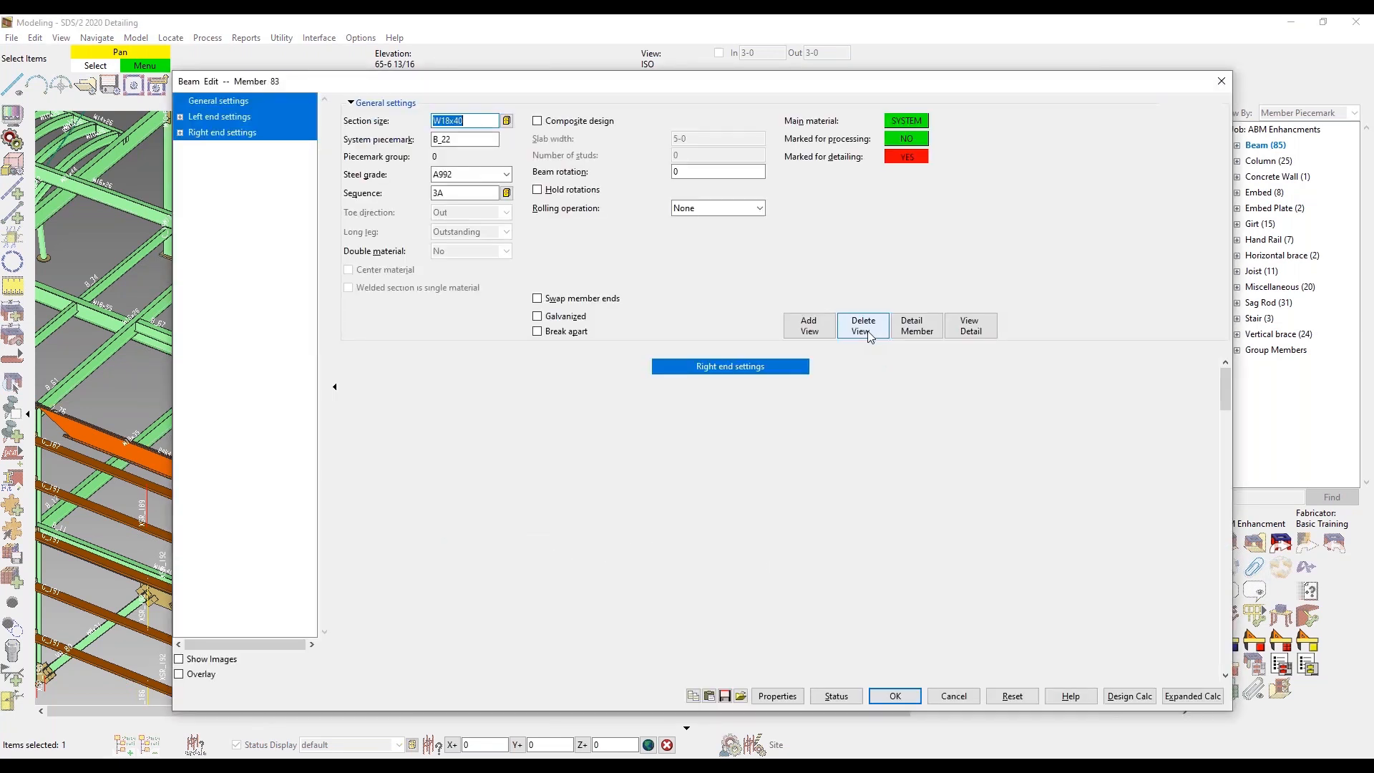
{"action": "left_click", "coordinate": [506, 120]}
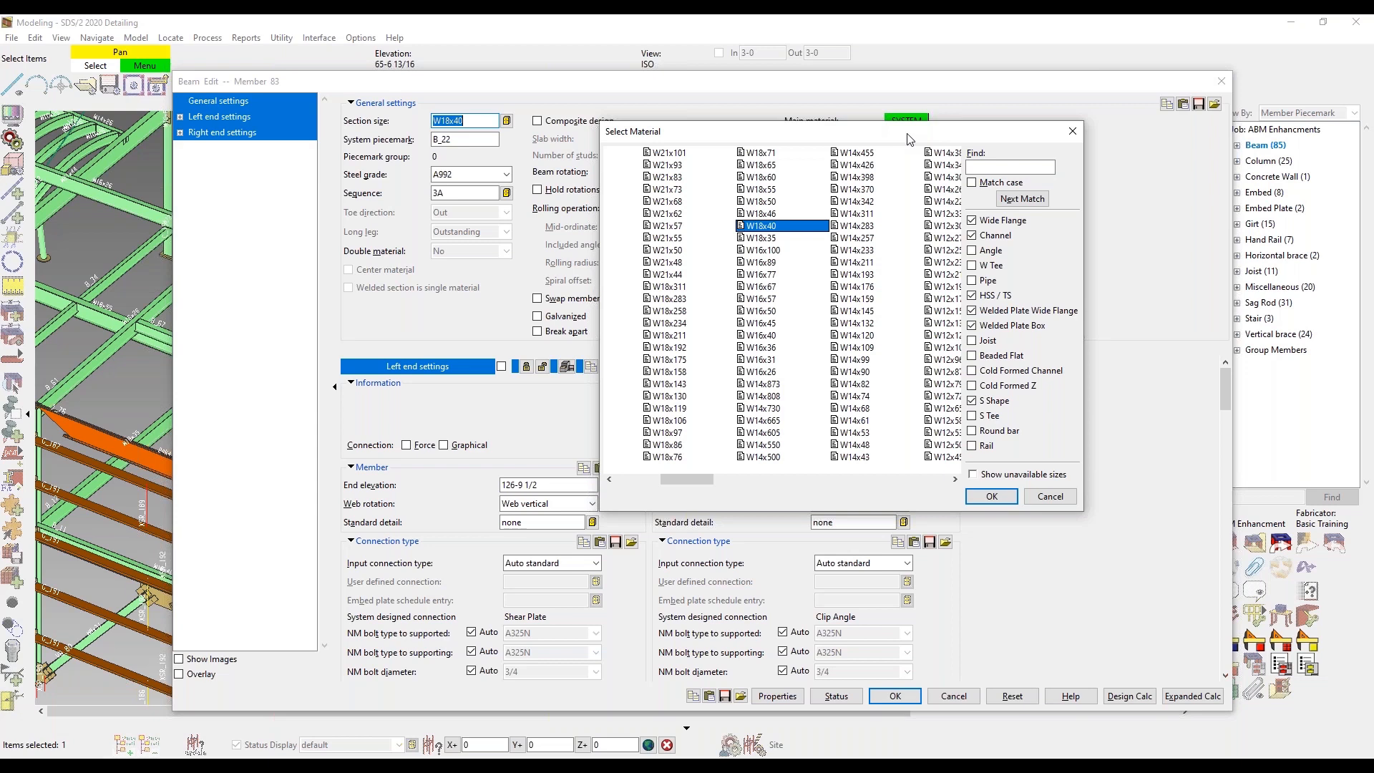
{"action": "left_click", "coordinate": [764, 239]}
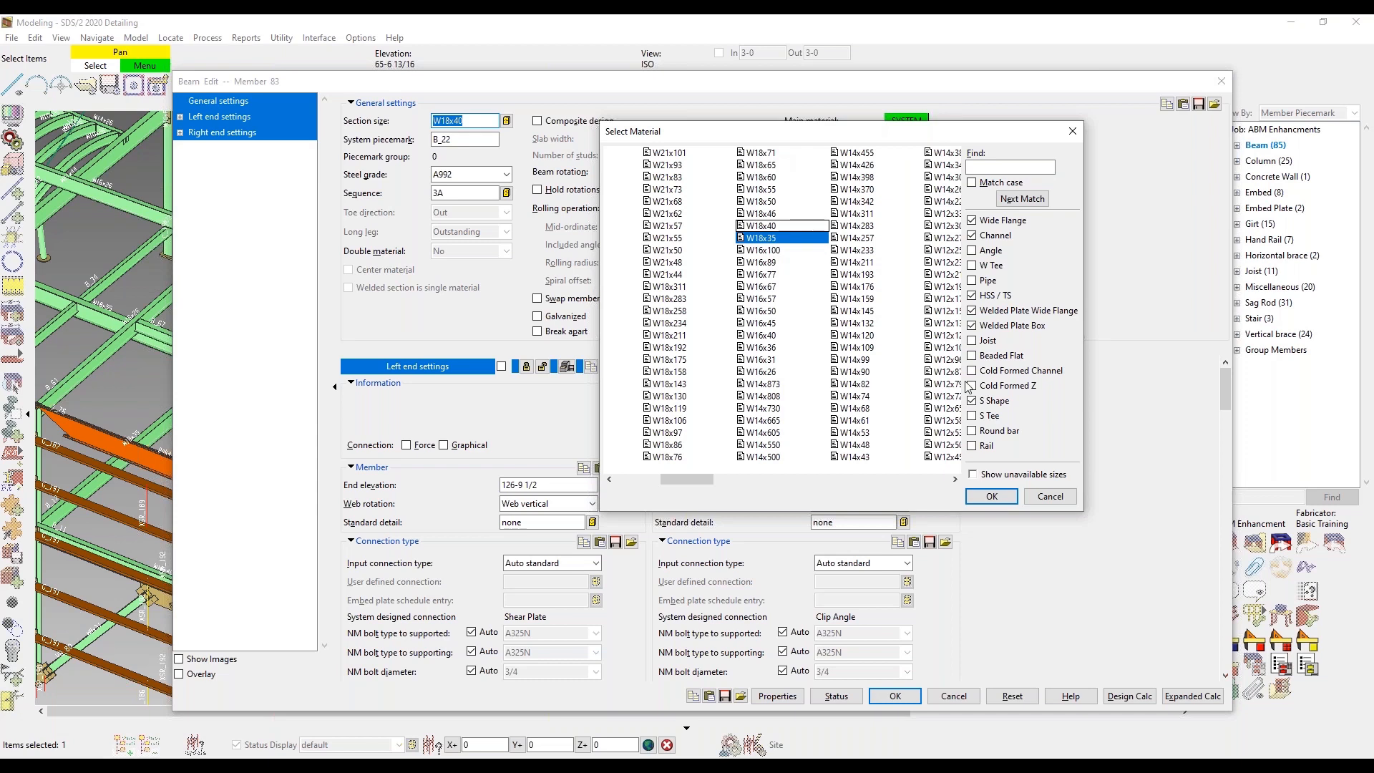
{"action": "left_click", "coordinate": [990, 496]}
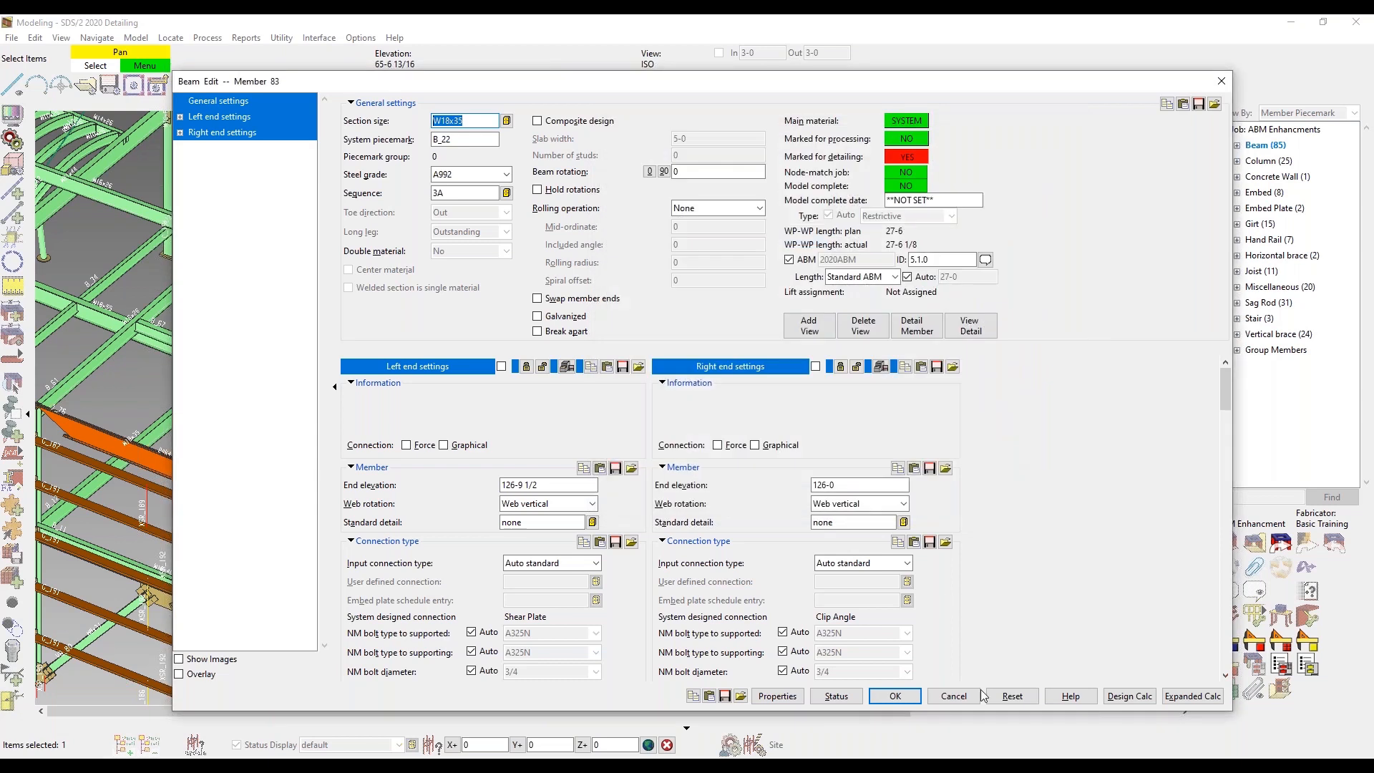
{"action": "left_click", "coordinate": [894, 696]}
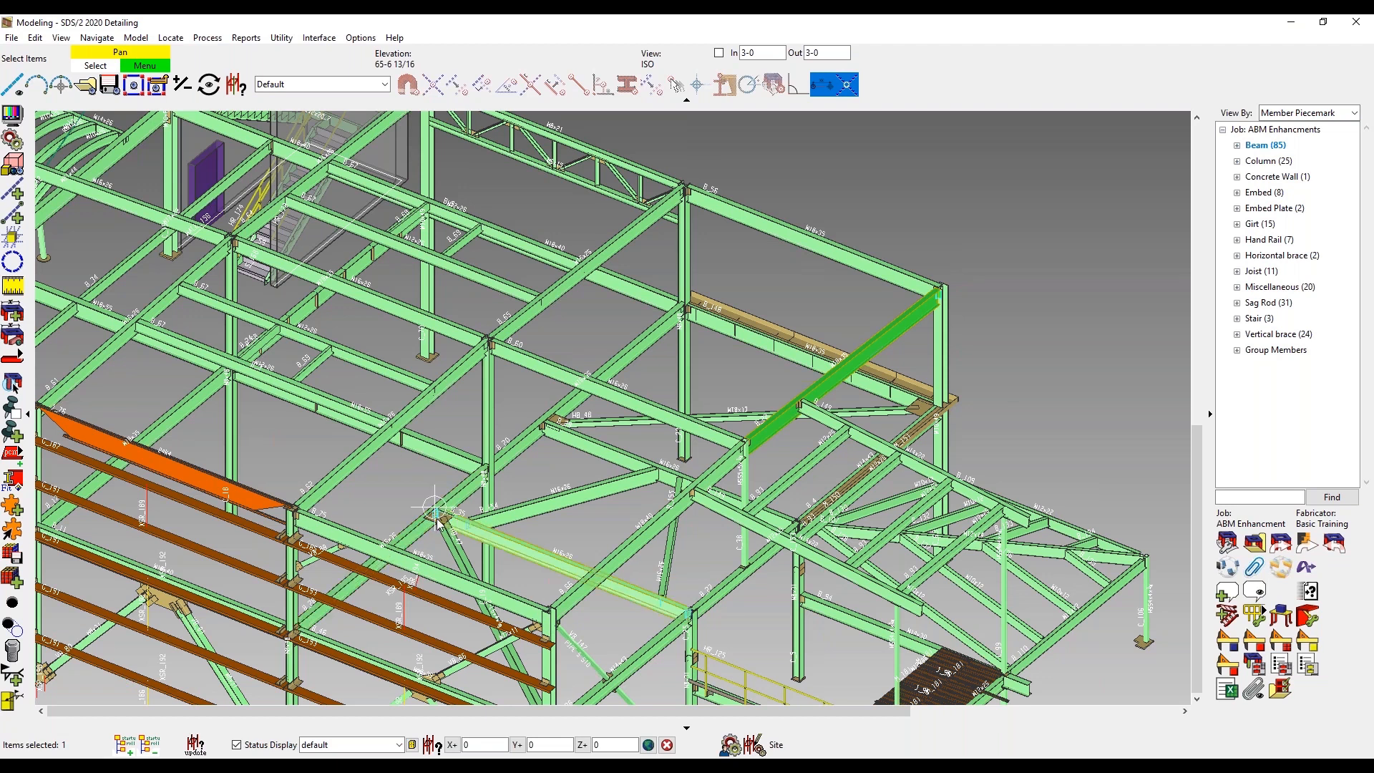
Include gusset plate material p209 of horizontal brace HB_47 in the ABM and accept the material edit
{"action": "scroll", "coordinate": [438, 523], "scroll_direction": "up", "scroll_amount": 5}
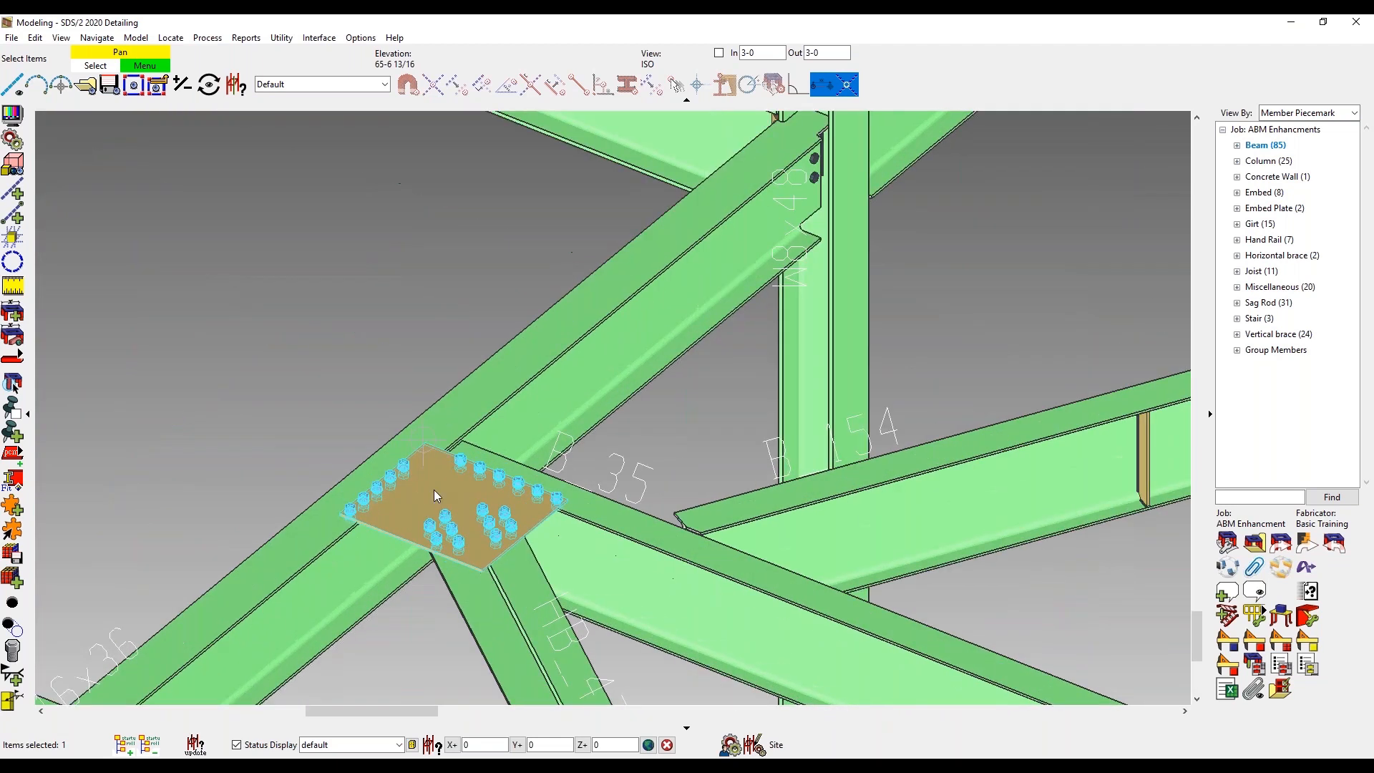
{"action": "scroll", "coordinate": [435, 486], "scroll_direction": "up", "scroll_amount": 1}
{"action": "right_click", "coordinate": [447, 485]}
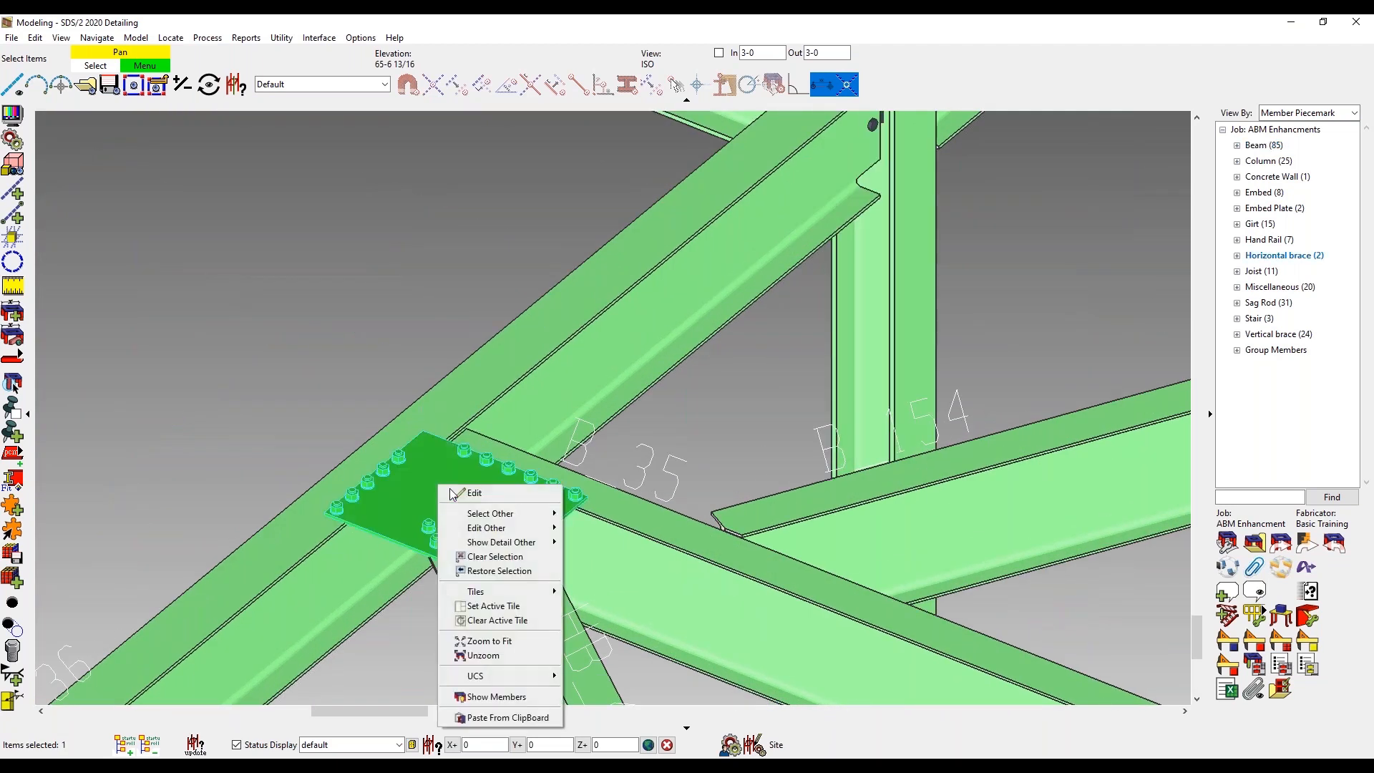
{"action": "mouse_move", "coordinate": [502, 535]}
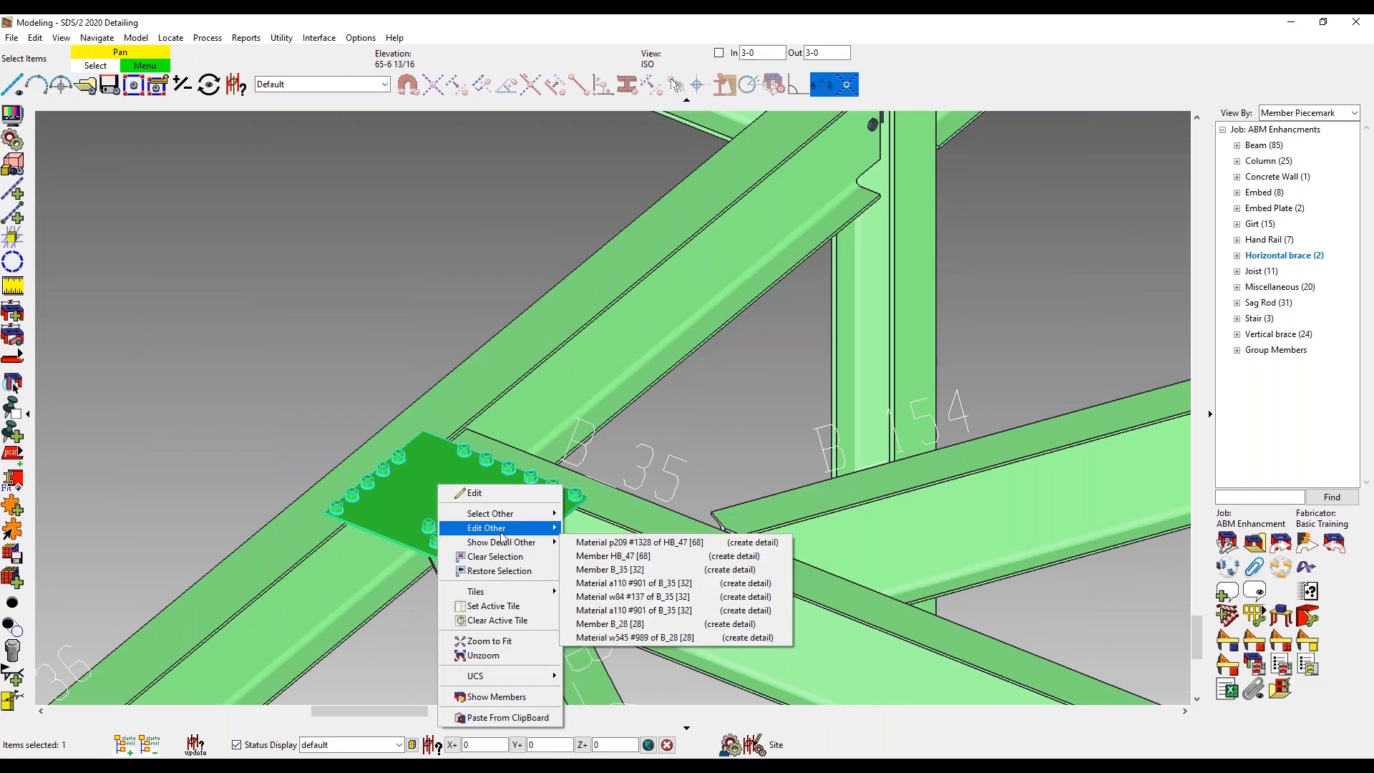
{"action": "left_click", "coordinate": [619, 549]}
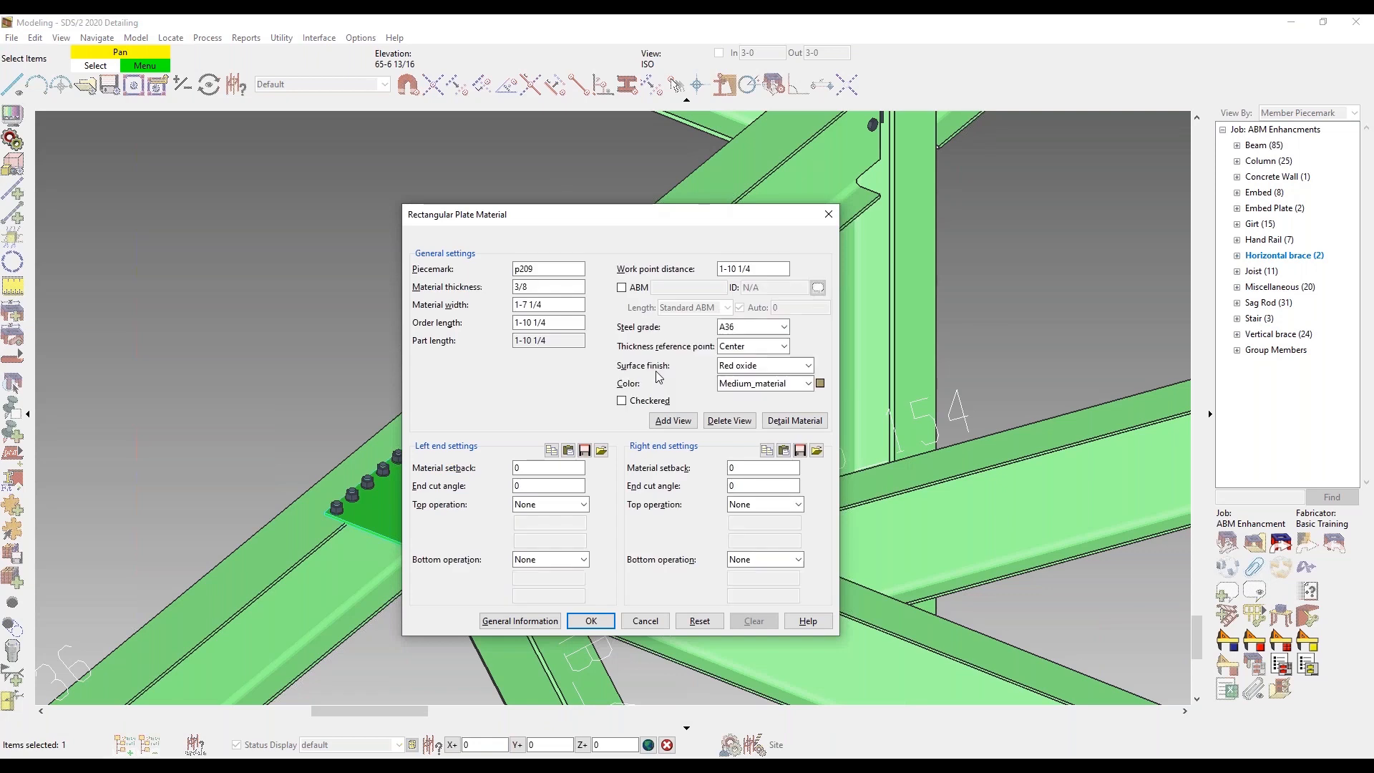
{"action": "left_click", "coordinate": [634, 289]}
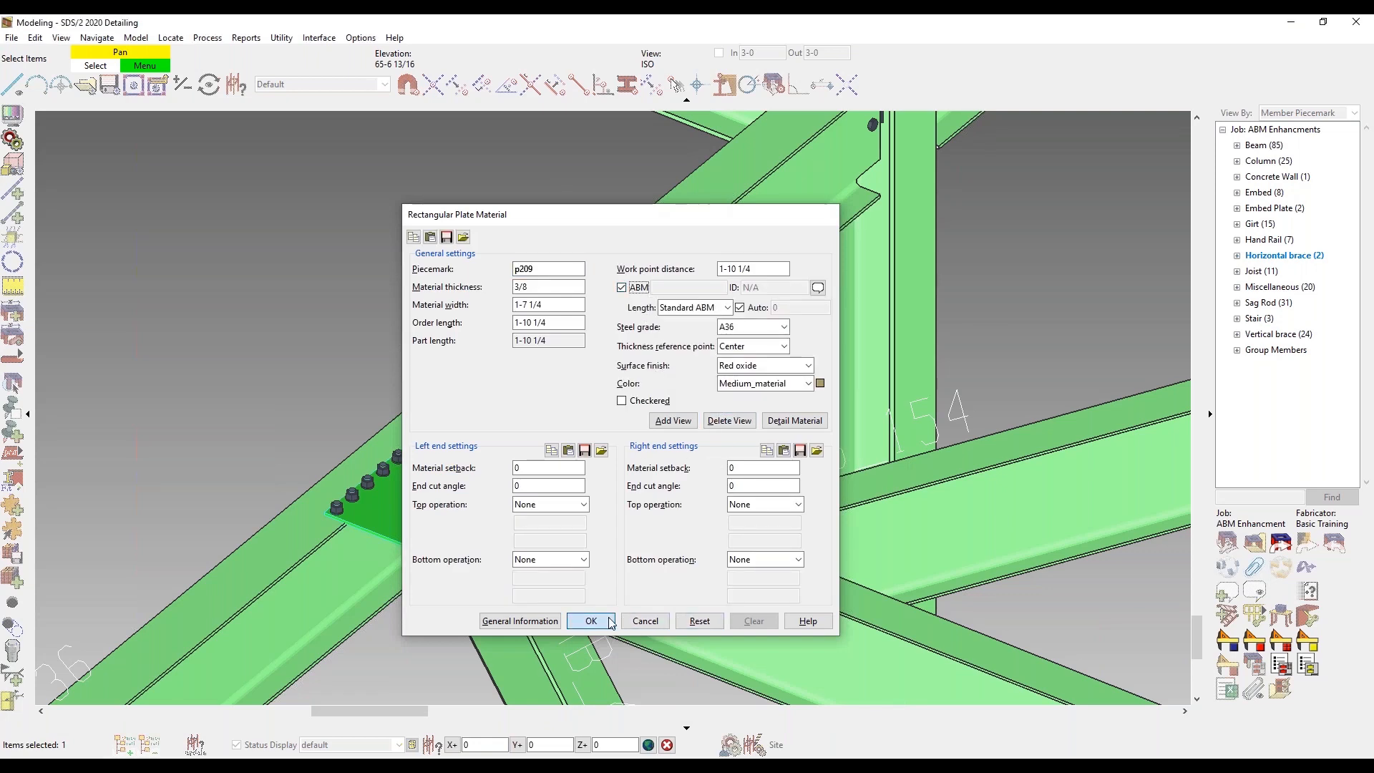
{"action": "left_click", "coordinate": [591, 620]}
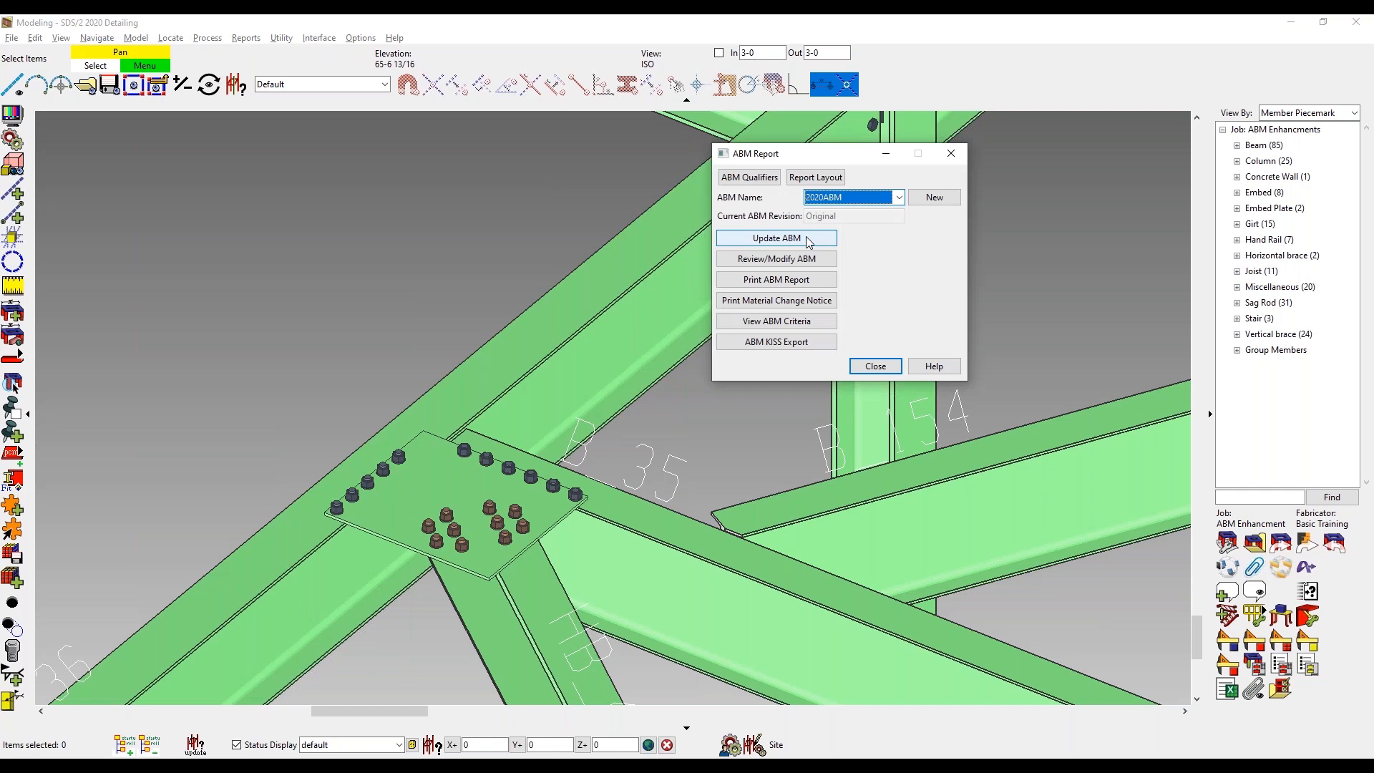
Update the 2020ABM report, adding the p209 plate candidate of HB_47 and agreeing to create a new revision
{"action": "left_click", "coordinate": [776, 238]}
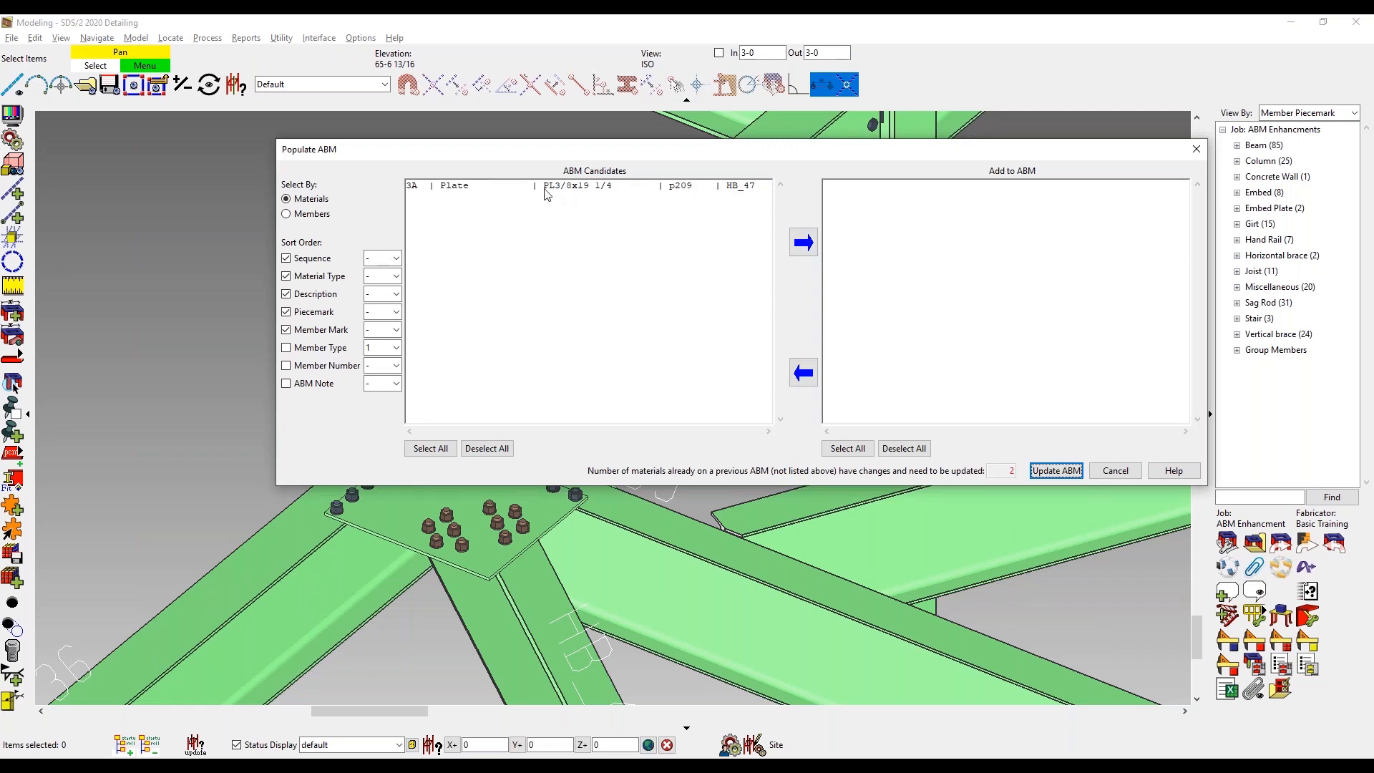
{"action": "left_click", "coordinate": [452, 190]}
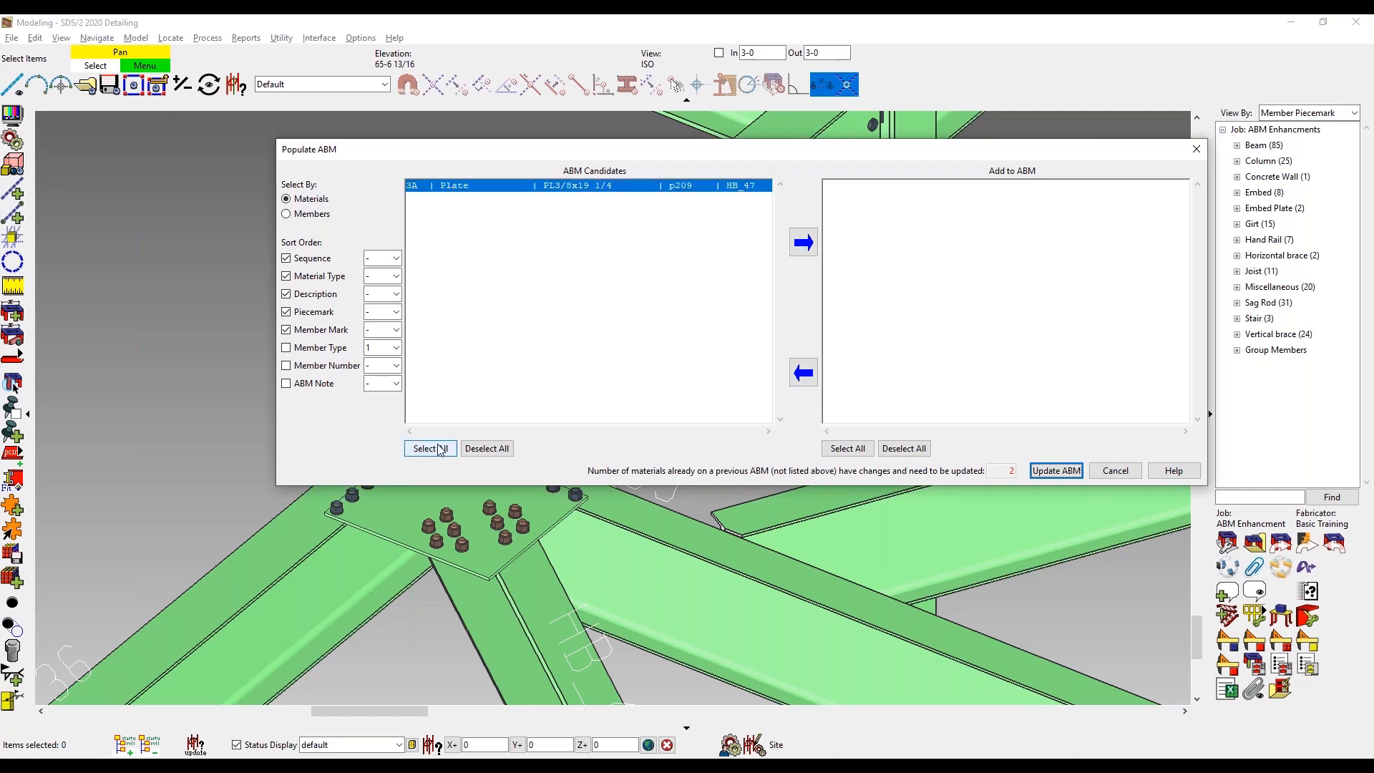
{"action": "left_click", "coordinate": [803, 244]}
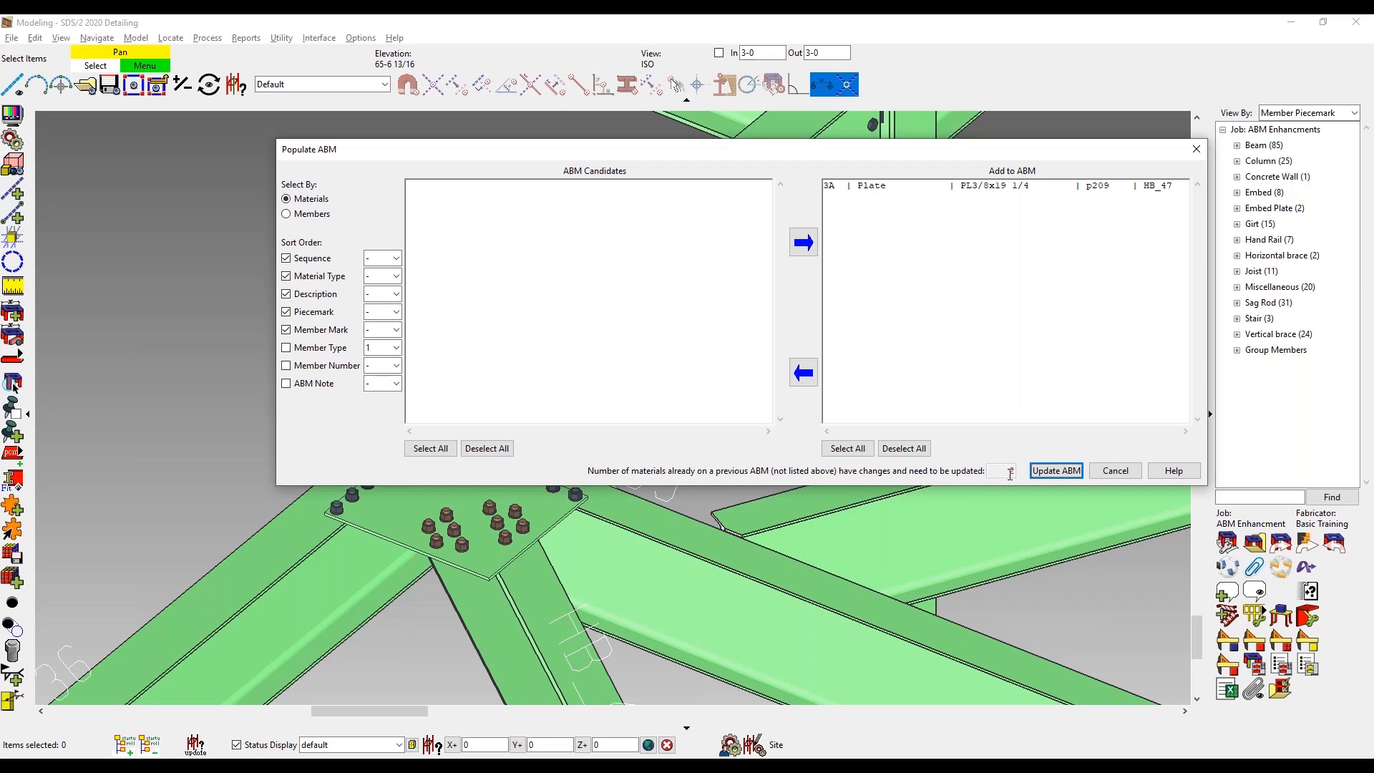
{"action": "left_click", "coordinate": [1058, 471]}
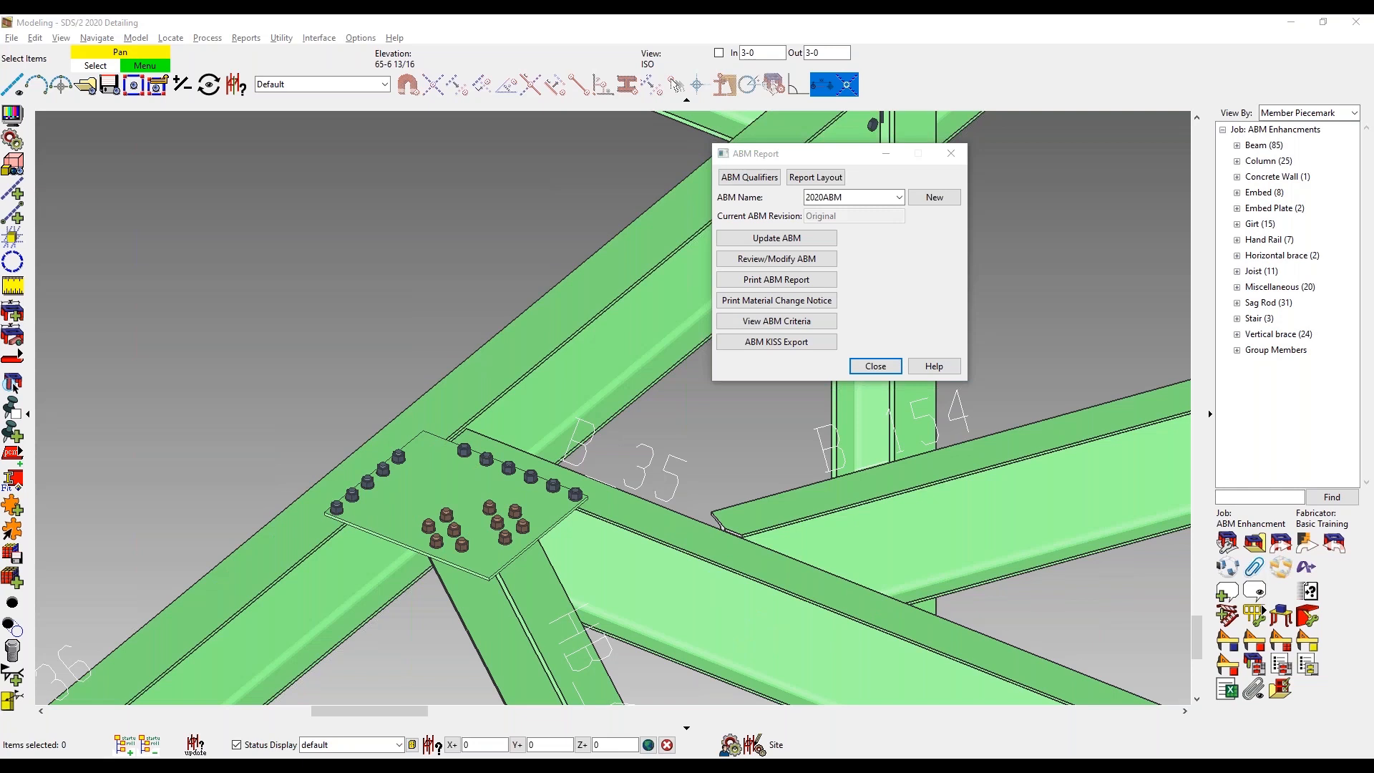
{"action": "left_click_drag", "start_coordinate": [38, 386], "coordinate": [557, 353]}
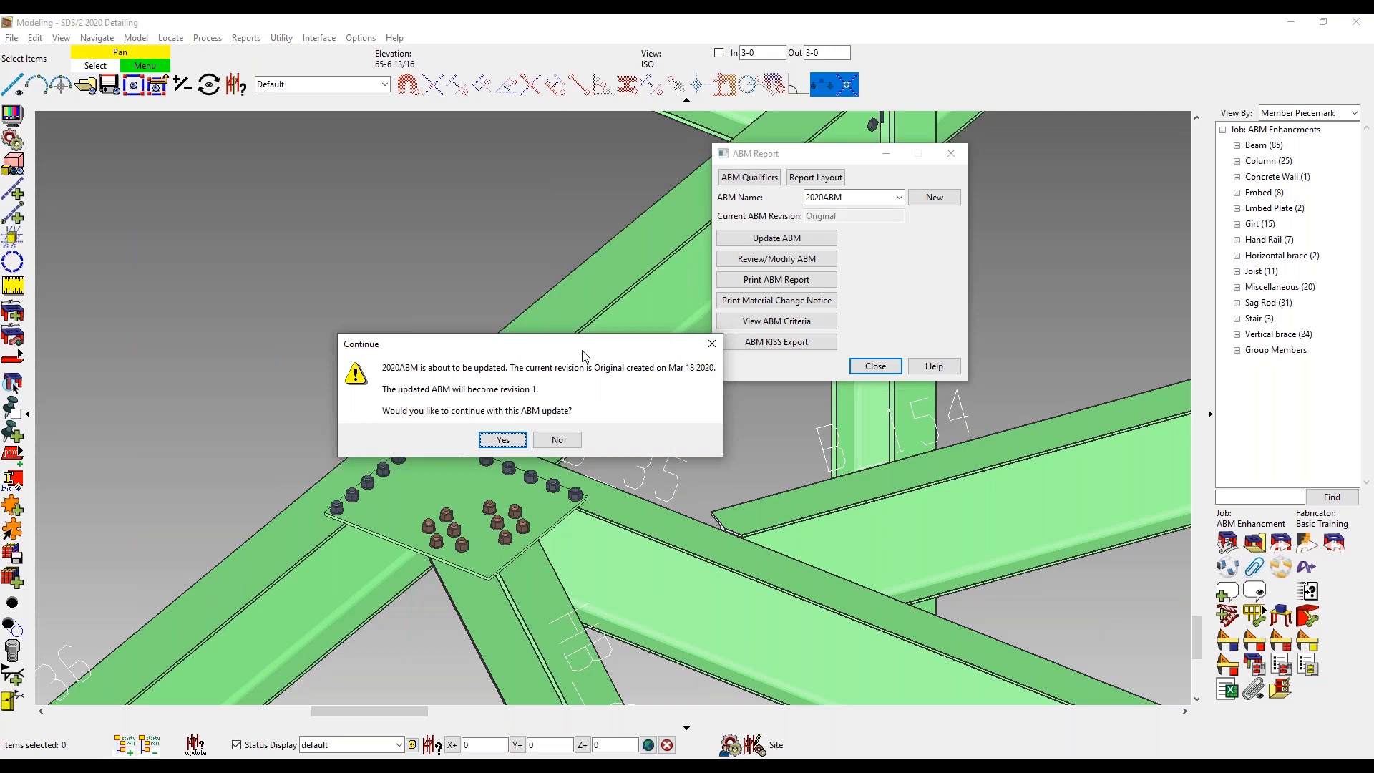
{"action": "left_click", "coordinate": [503, 441]}
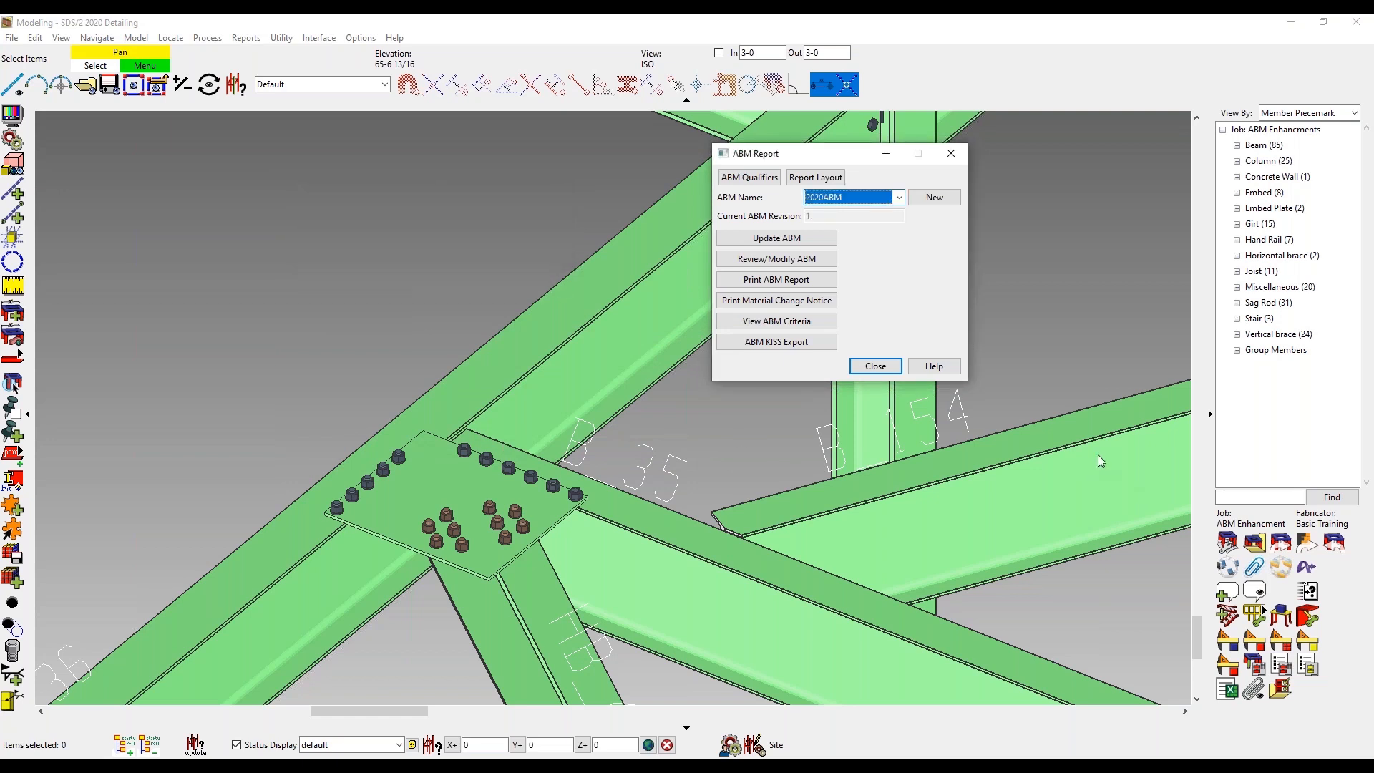
Review revision 1 of the 2020ABM report, examining the highlighted revised rows and the added plate
{"action": "left_click", "coordinate": [829, 268]}
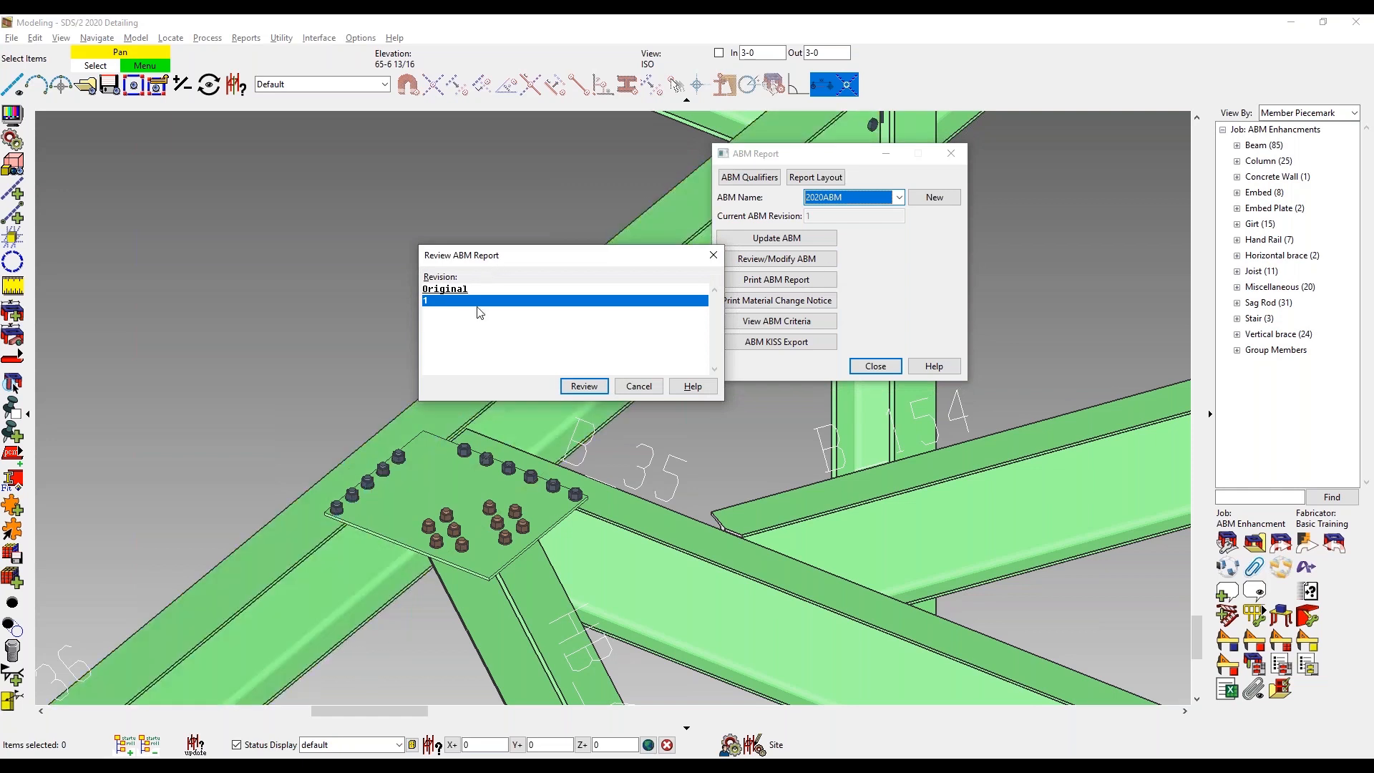
{"action": "left_click", "coordinate": [592, 391]}
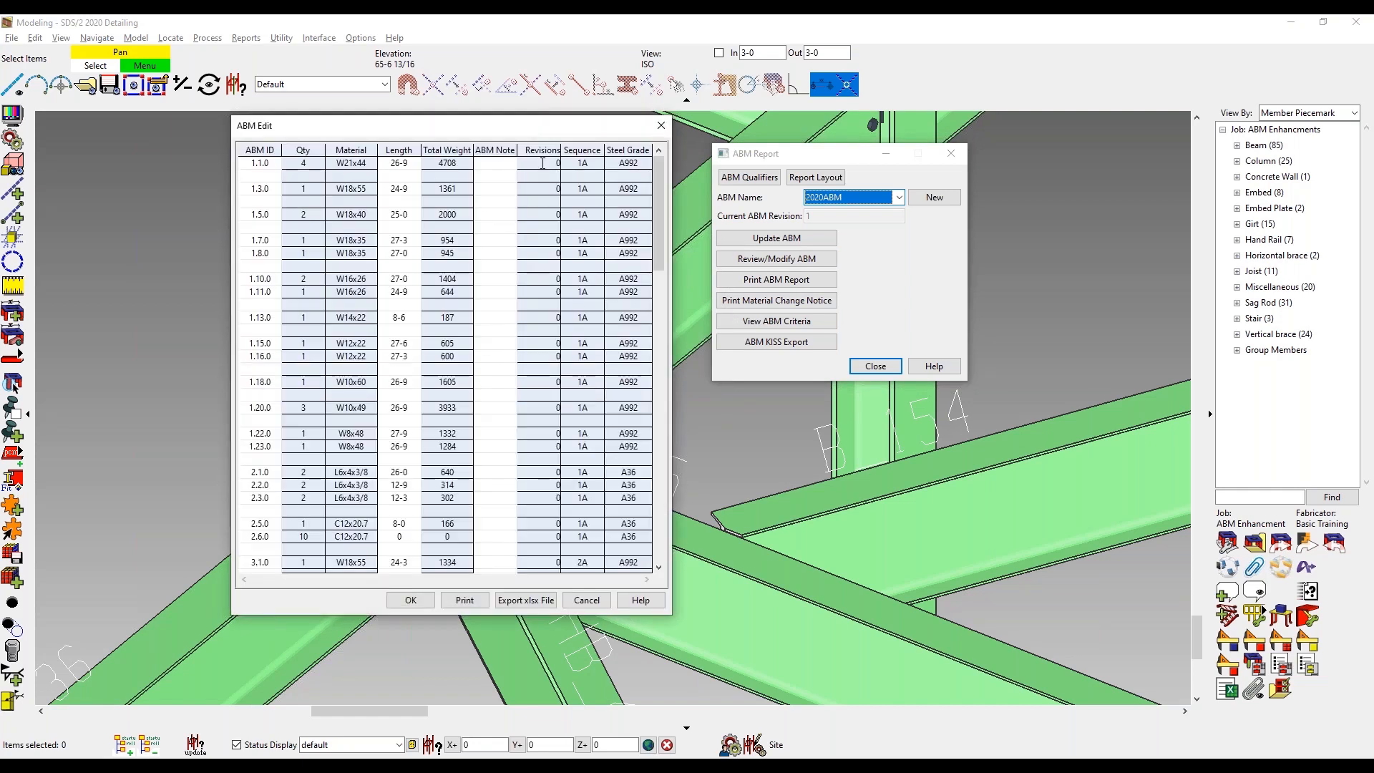
{"action": "left_click_drag", "start_coordinate": [520, 127], "coordinate": [528, 108]}
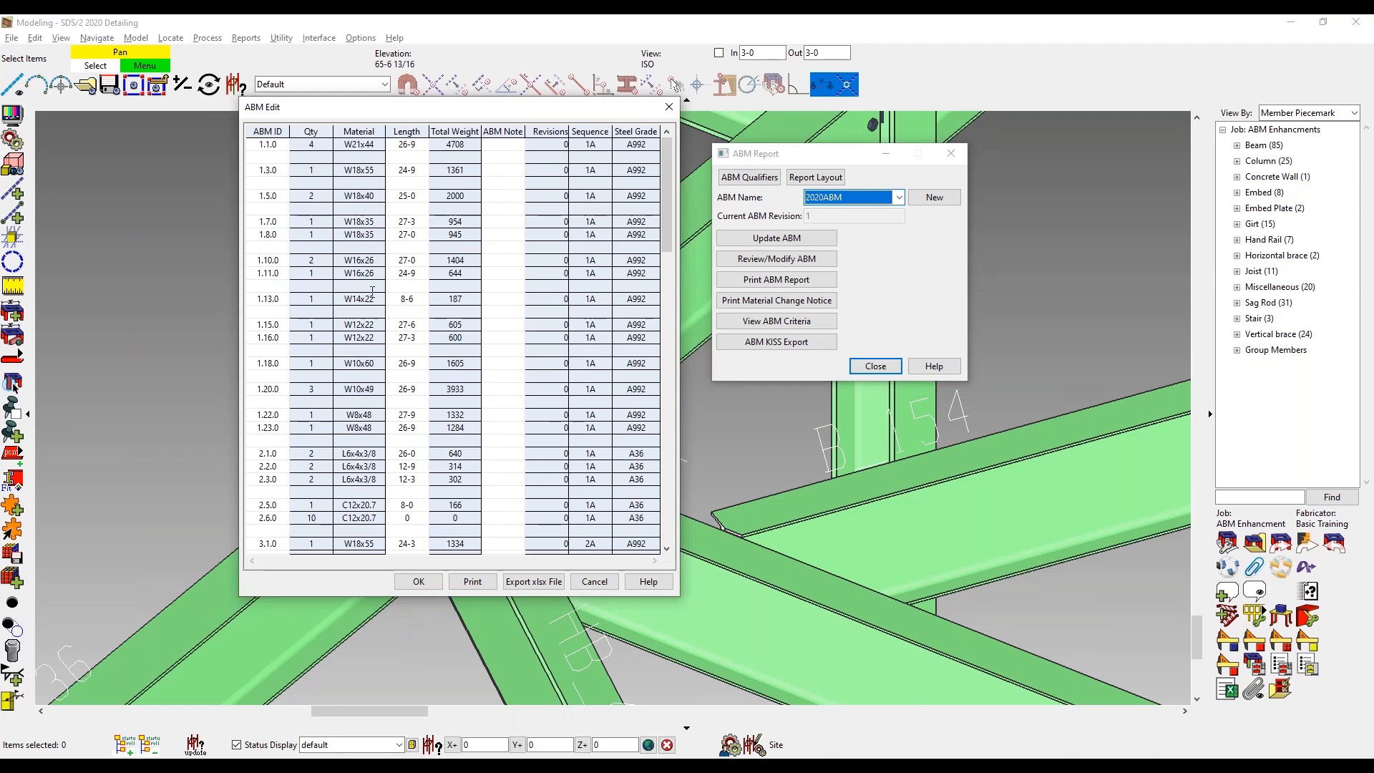
{"action": "scroll", "coordinate": [372, 292], "scroll_direction": "down", "scroll_amount": 7}
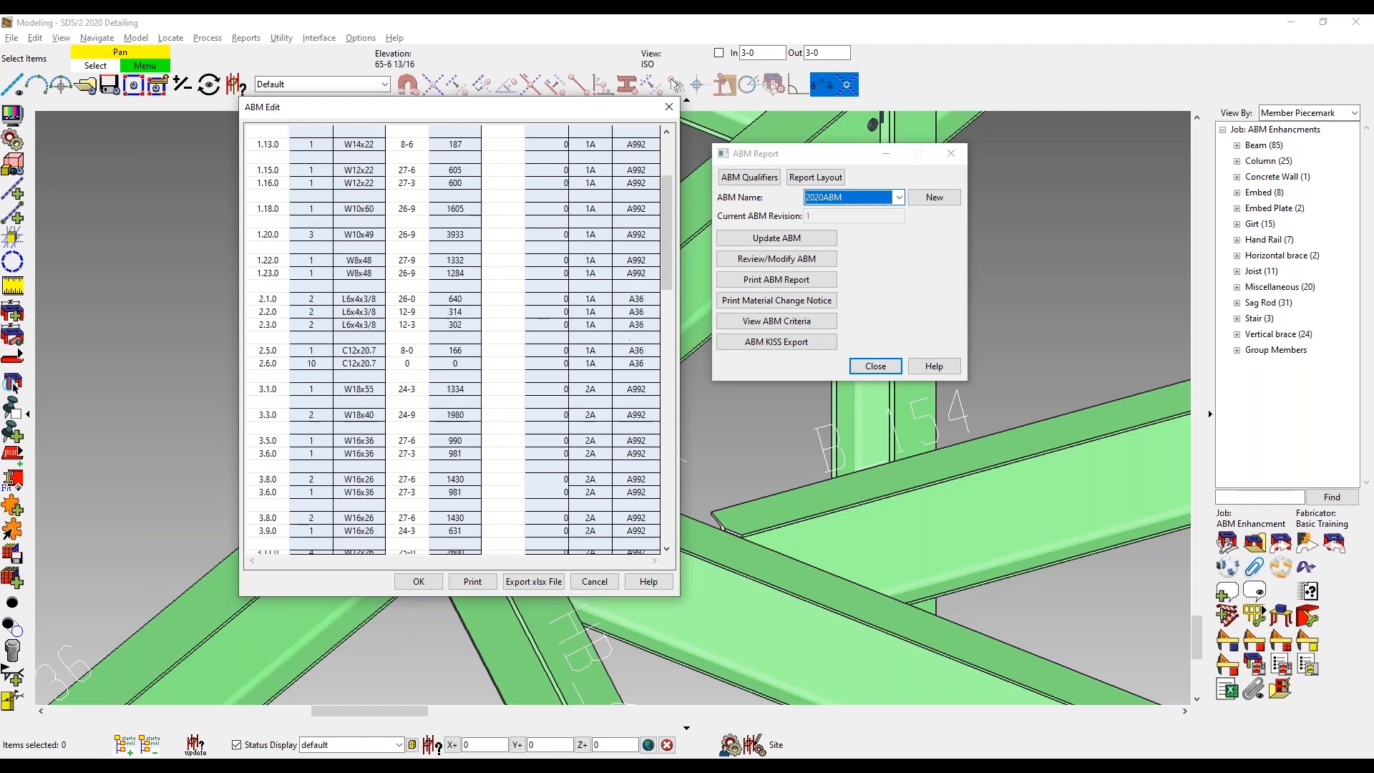
{"action": "scroll", "coordinate": [372, 336], "scroll_direction": "down", "scroll_amount": 8}
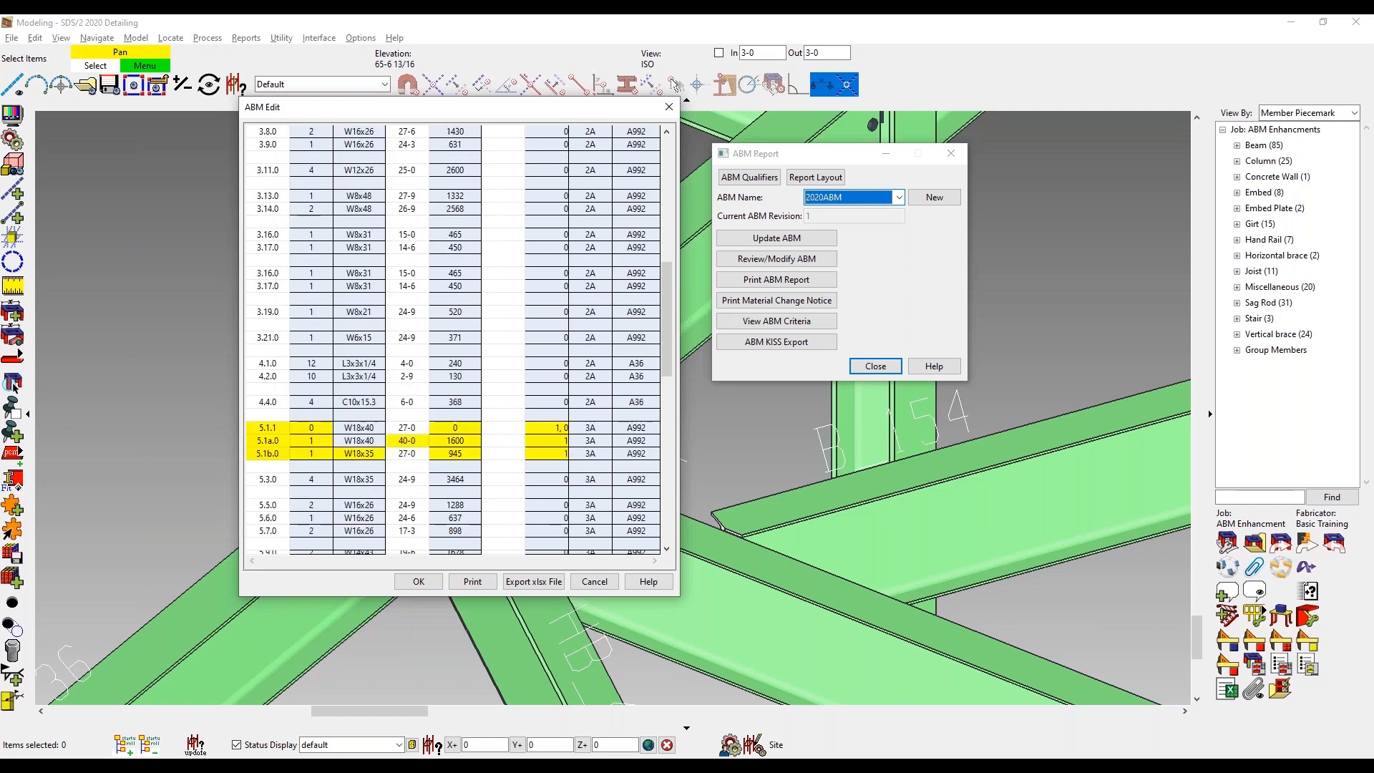
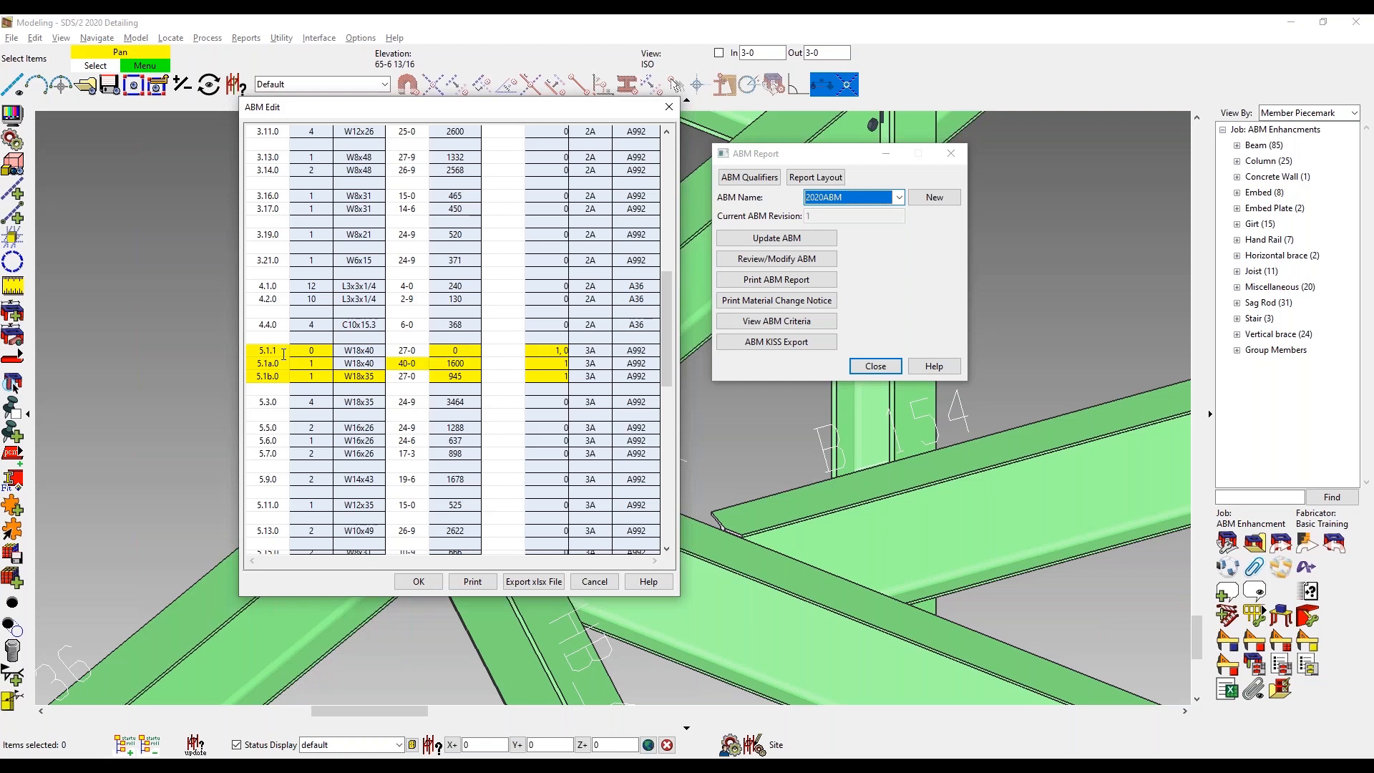
{"action": "scroll", "coordinate": [284, 353], "scroll_direction": "down", "scroll_amount": 15}
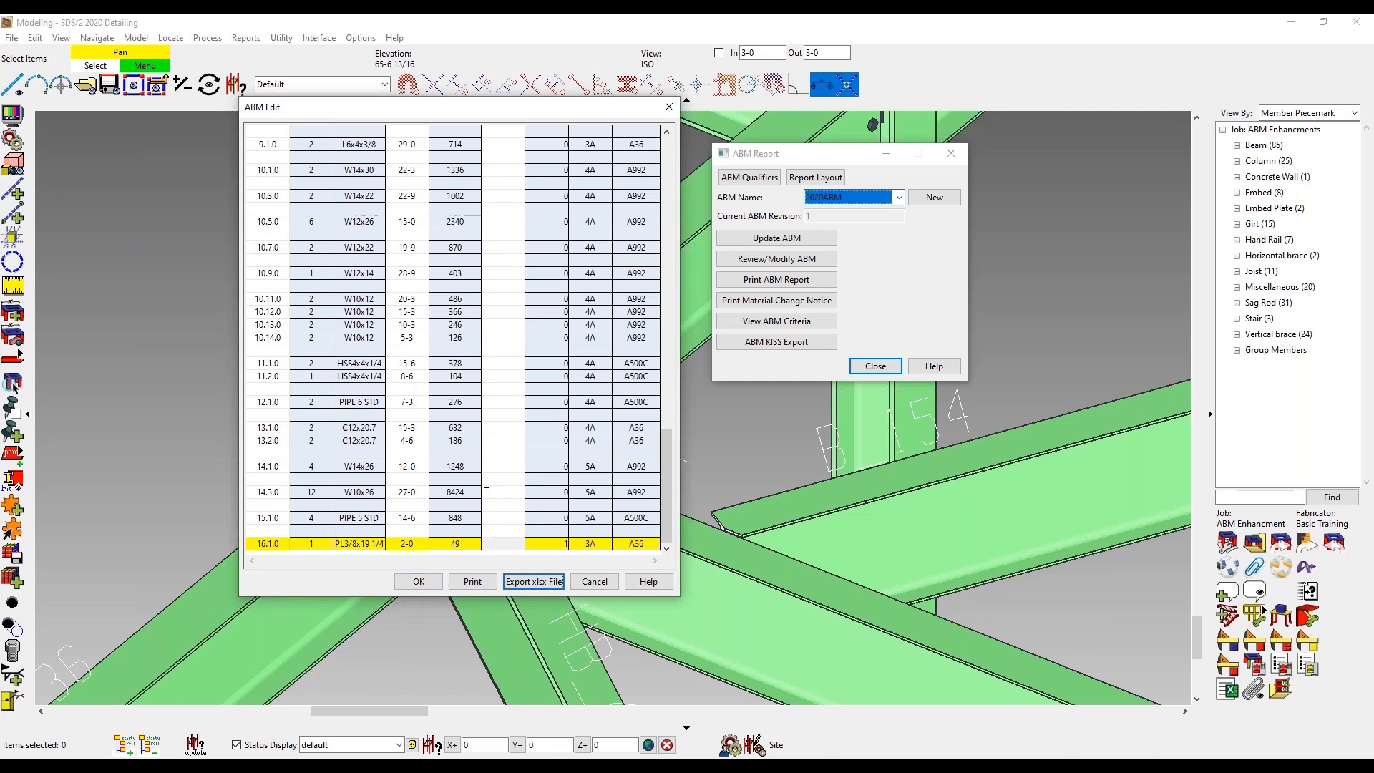
{"action": "scroll", "coordinate": [486, 482], "scroll_direction": "up", "scroll_amount": 10}
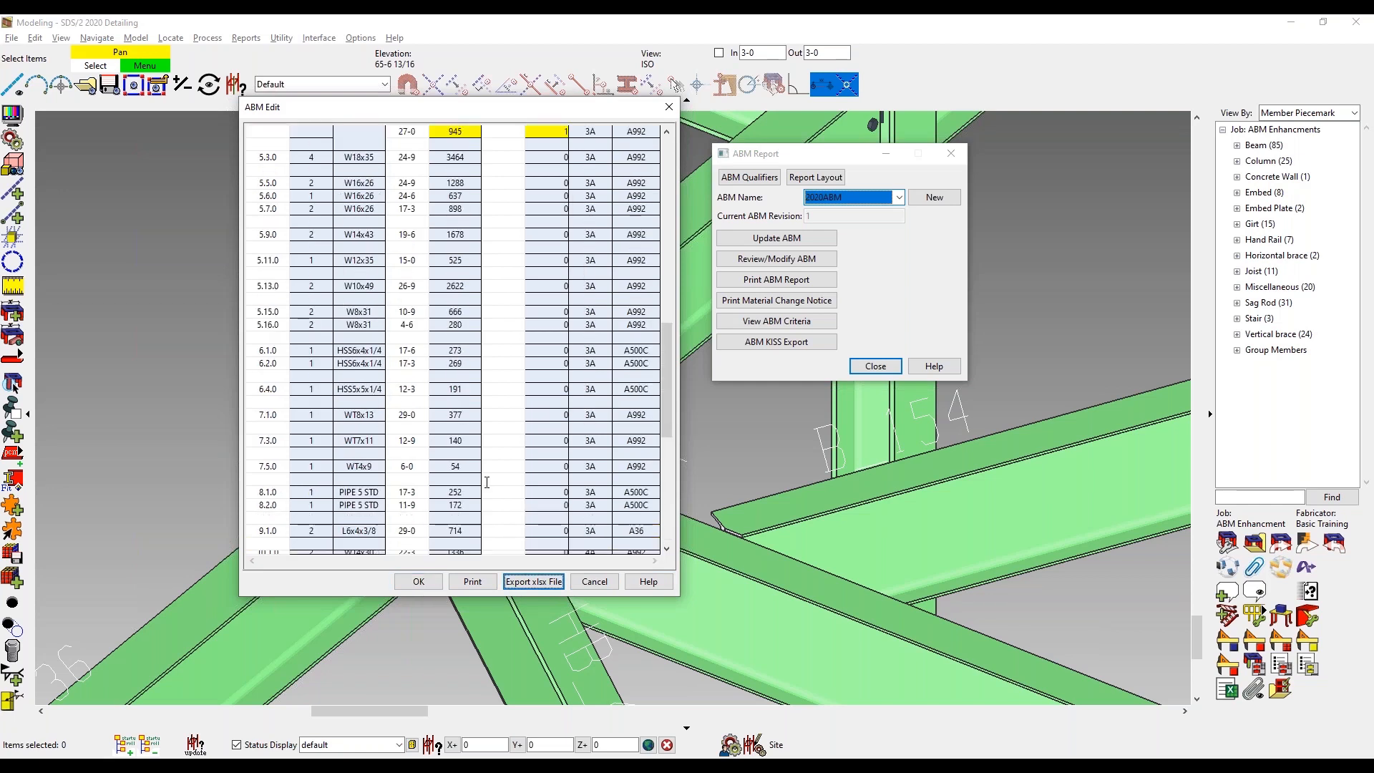
{"action": "scroll", "coordinate": [486, 482], "scroll_direction": "up", "scroll_amount": 15}
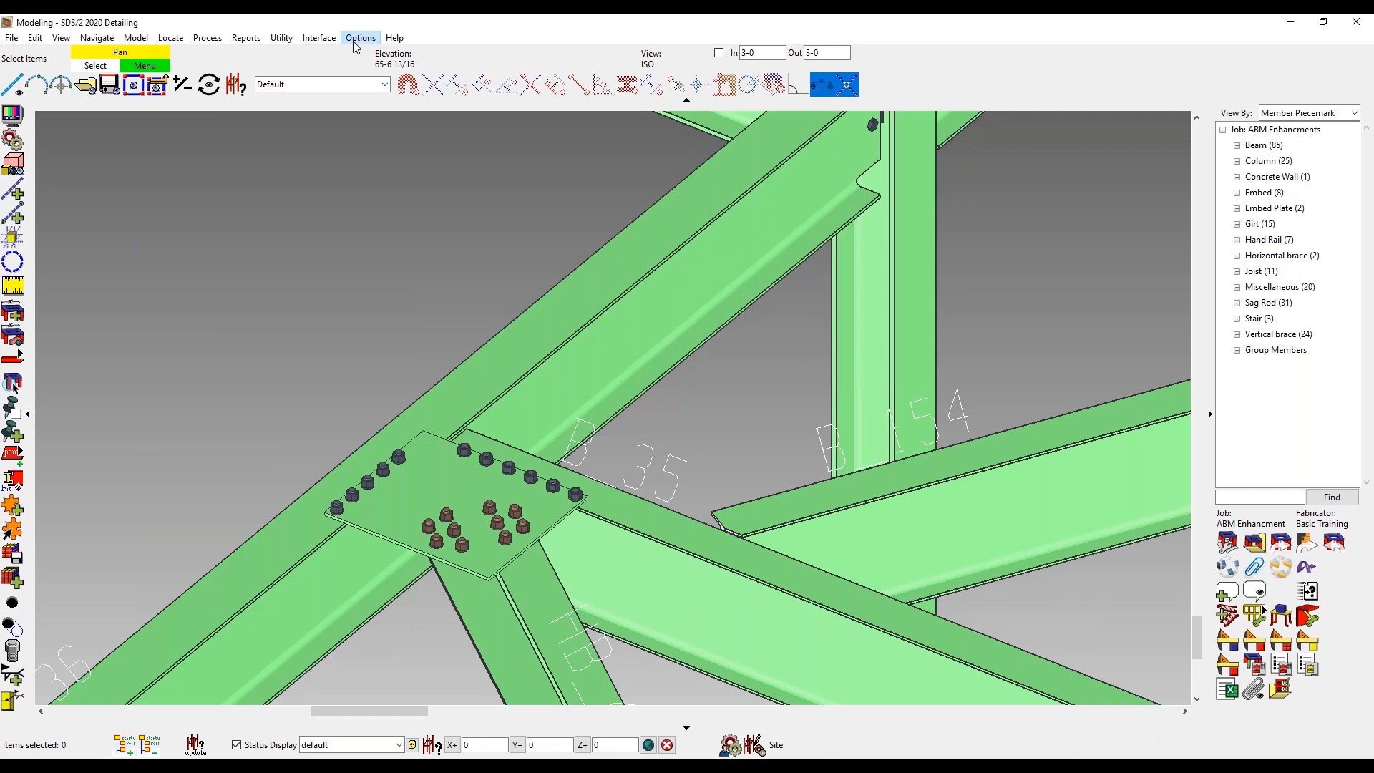
Check the job's event logging options for members and material, including the ABM entries, and leave without saving
{"action": "left_click", "coordinate": [360, 38]}
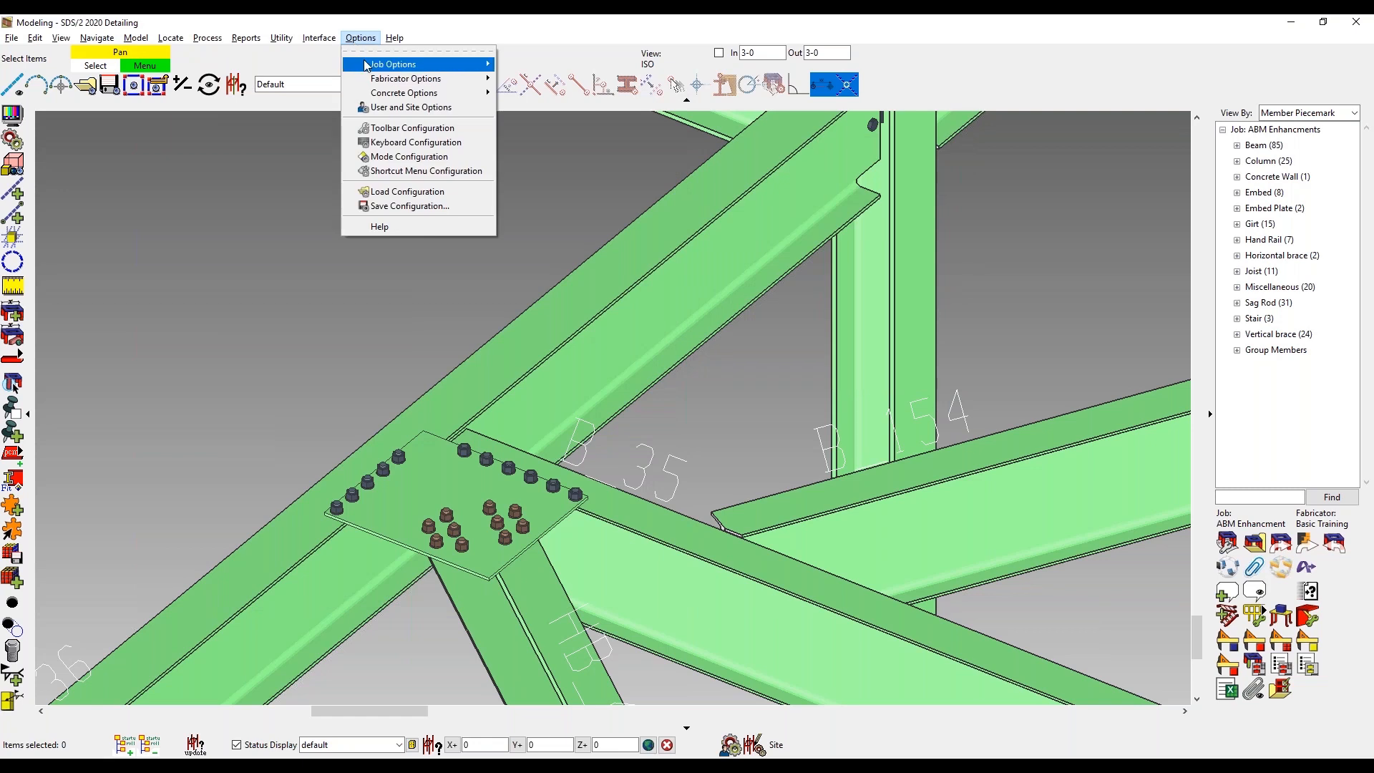
{"action": "mouse_move", "coordinate": [367, 66]}
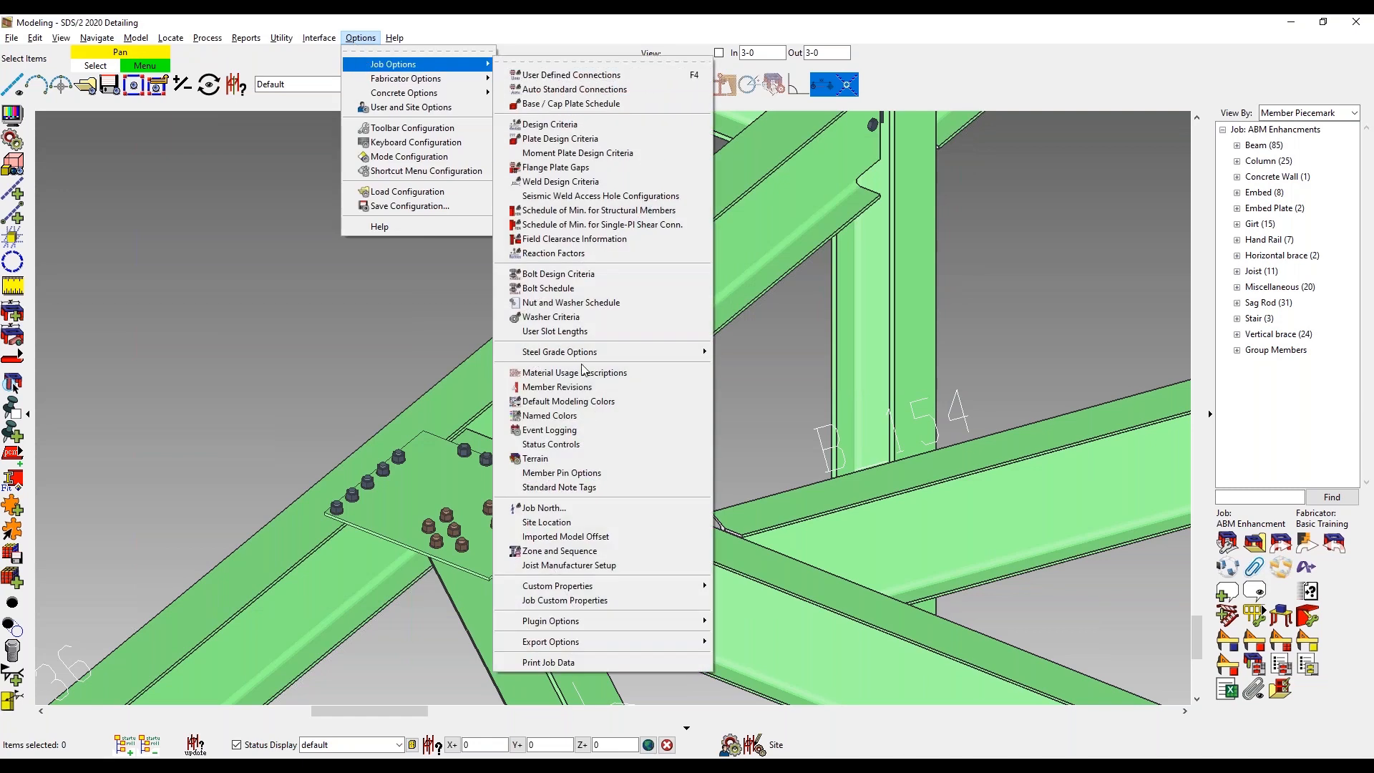
{"action": "left_click", "coordinate": [568, 426]}
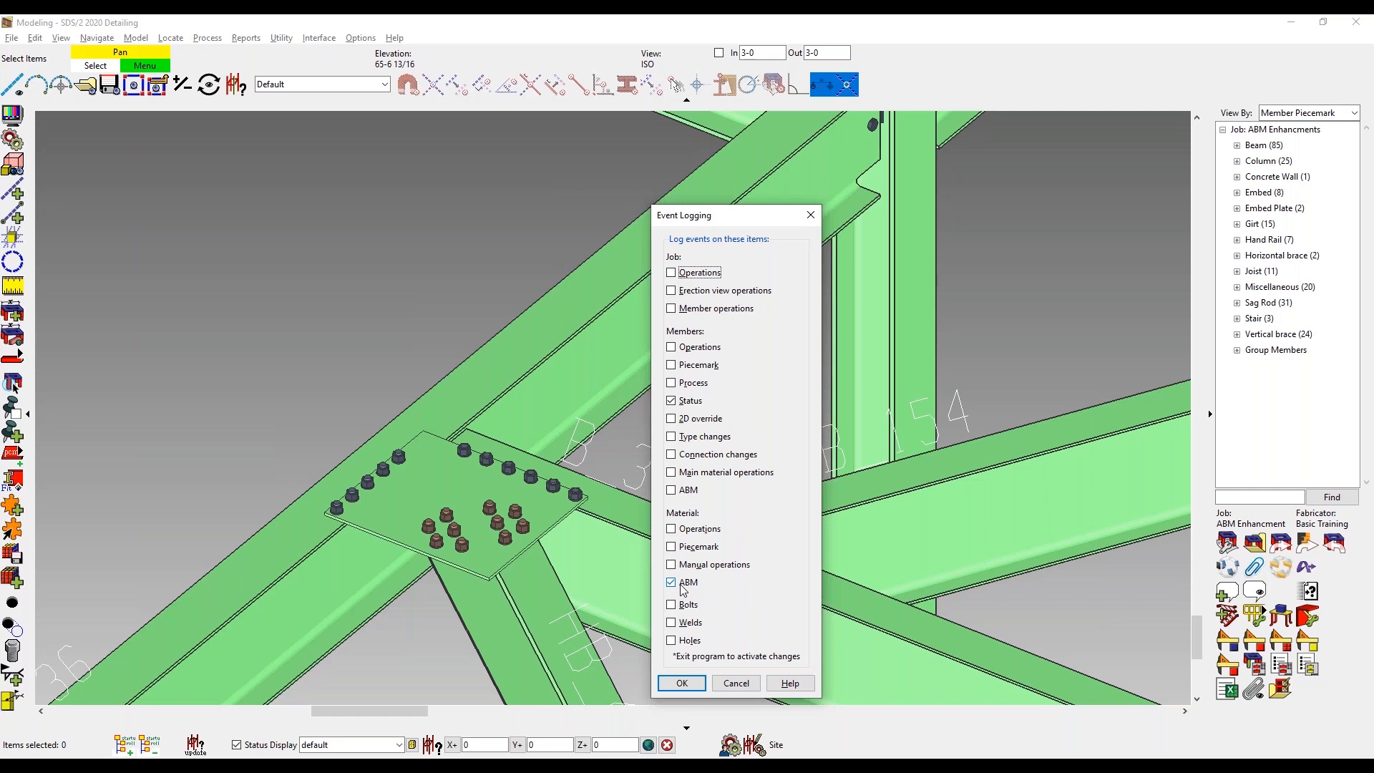
{"action": "left_click", "coordinate": [728, 682]}
Open the W18x40 material w702 of beam B_66 and examine its general information, including the ABM revision details
{"action": "scroll", "coordinate": [692, 333], "scroll_direction": "down", "scroll_amount": 2}
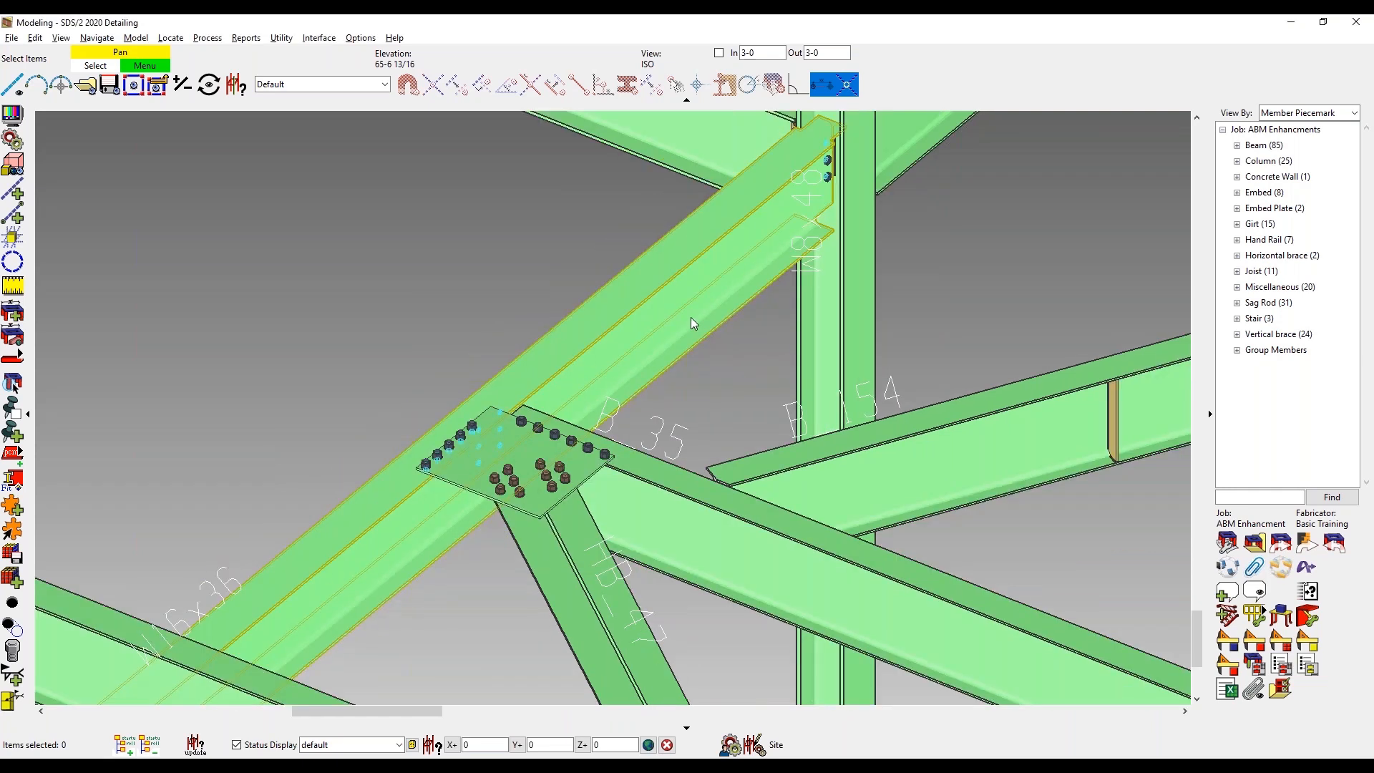
{"action": "scroll", "coordinate": [384, 311], "scroll_direction": "down", "scroll_amount": 5}
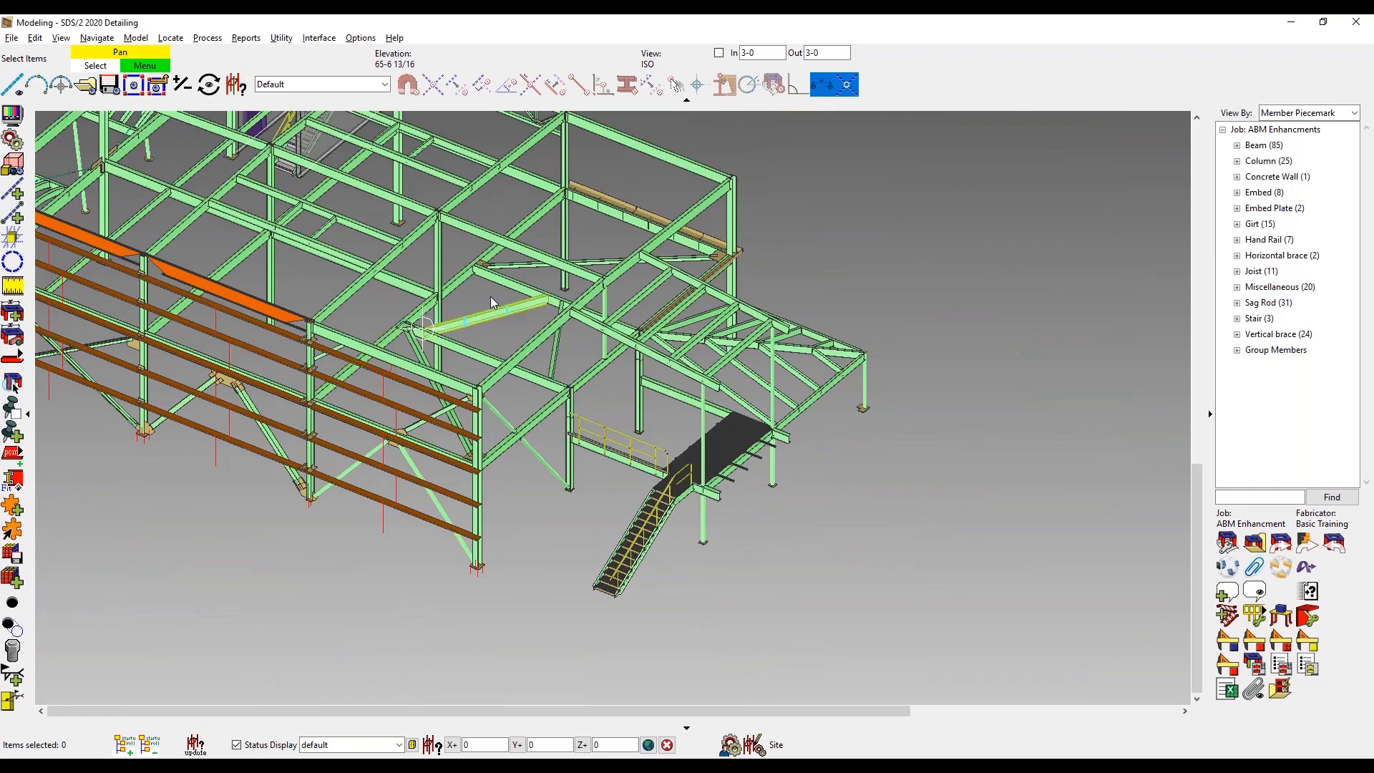
{"action": "scroll", "coordinate": [548, 308], "scroll_direction": "up", "scroll_amount": 4}
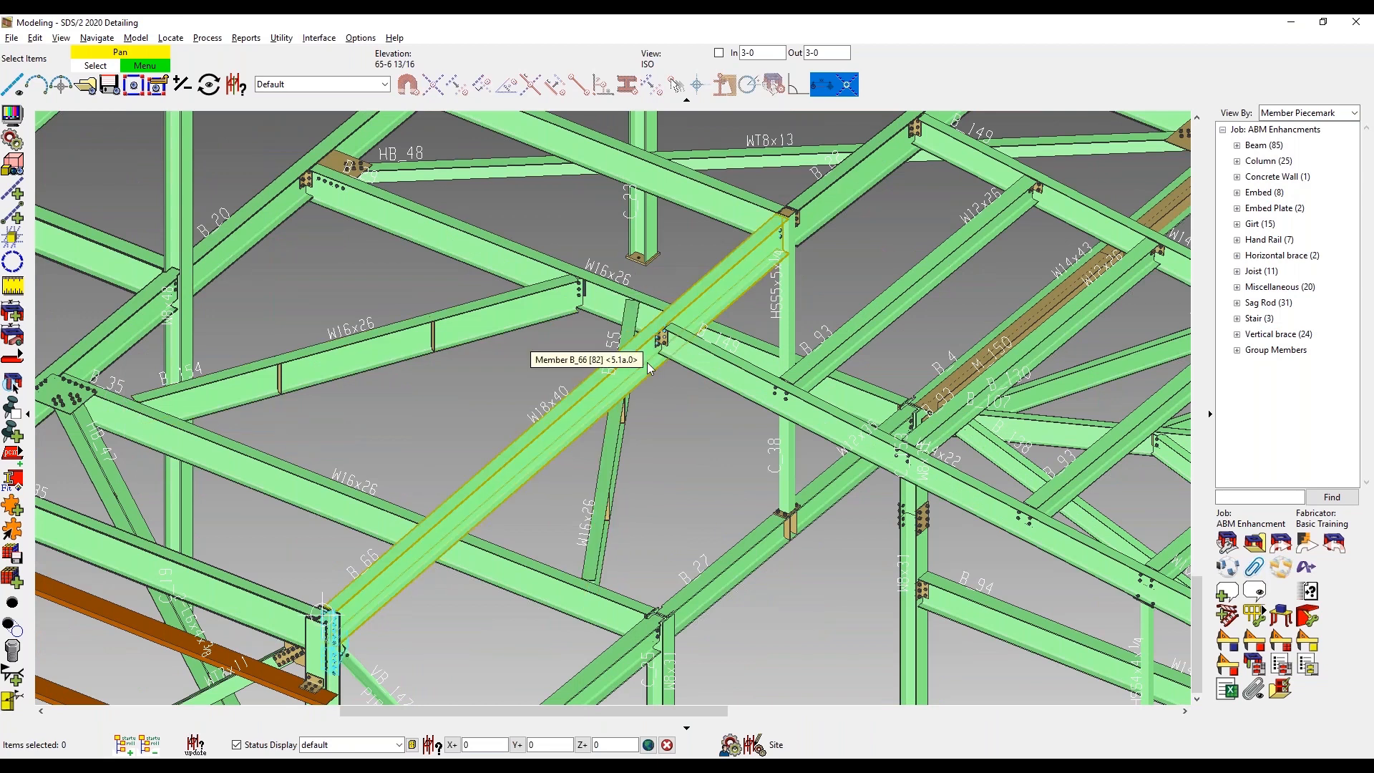
{"action": "right_click", "coordinate": [647, 362]}
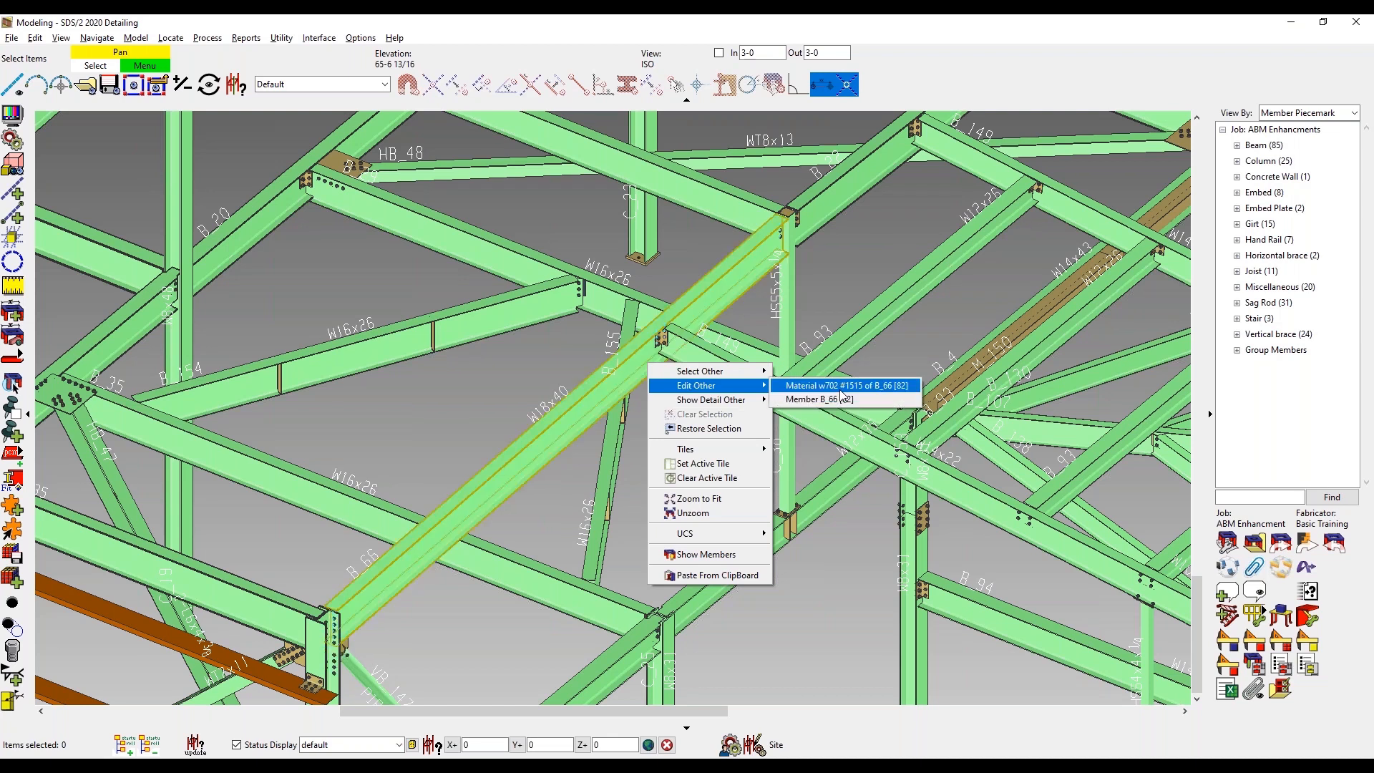
{"action": "left_click", "coordinate": [840, 390]}
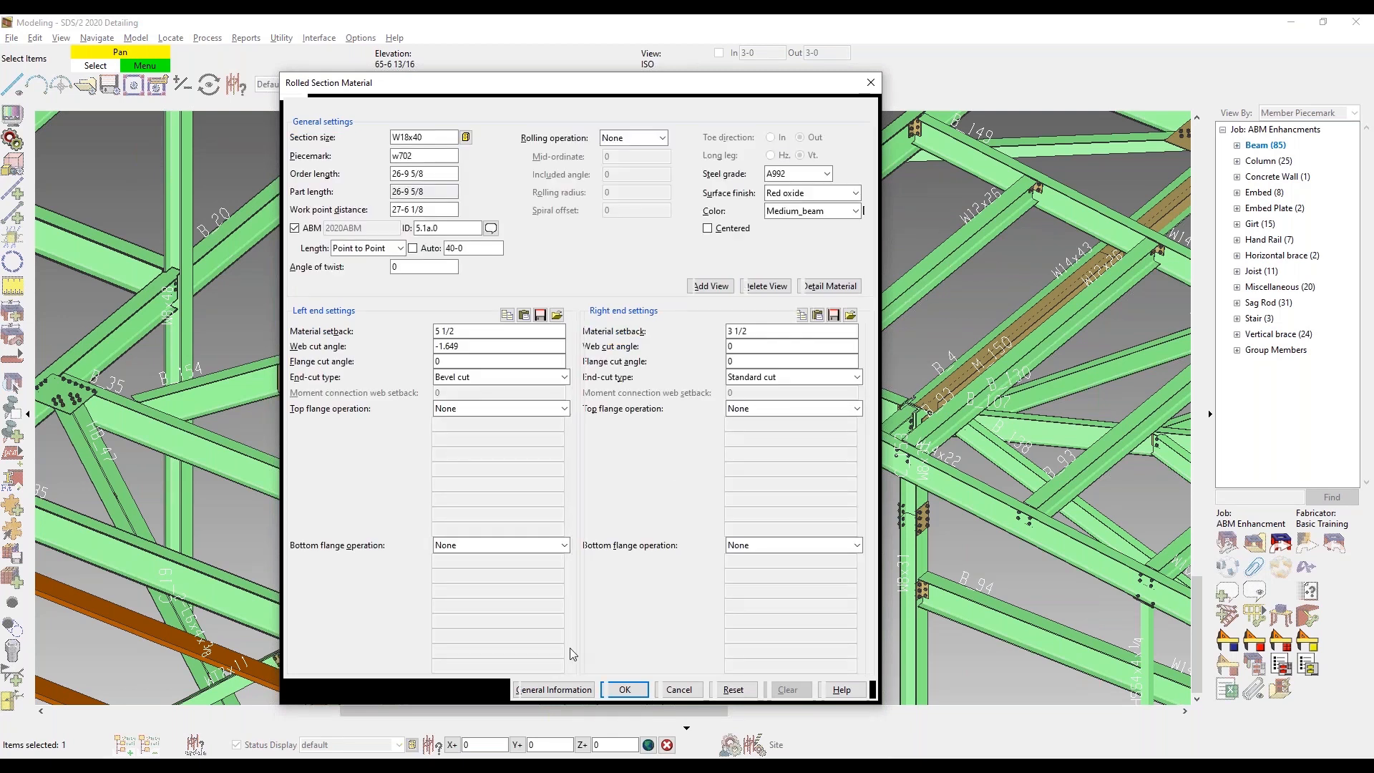
{"action": "left_click", "coordinate": [555, 689]}
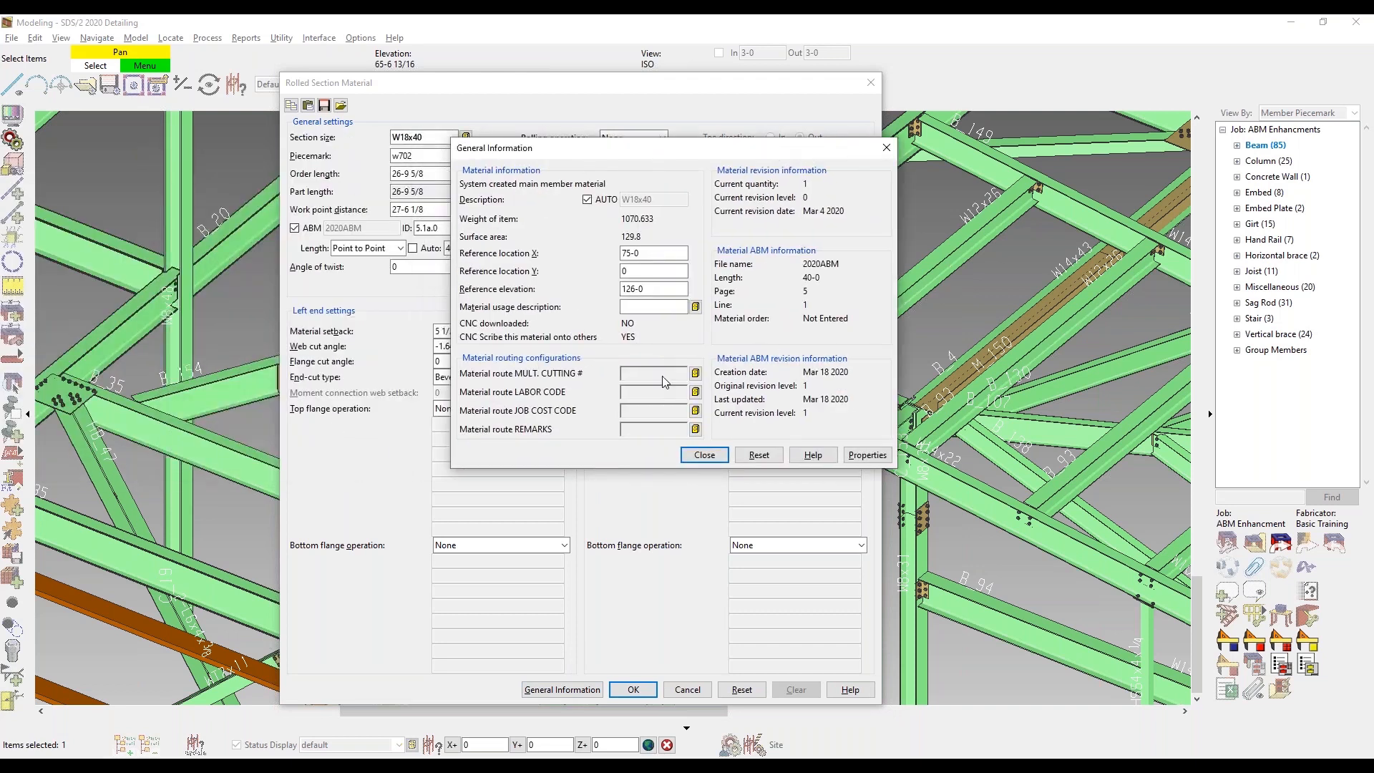
Read the ABM event log in the properties of material w702, then leave the material without saving changes
{"action": "left_click", "coordinate": [885, 458]}
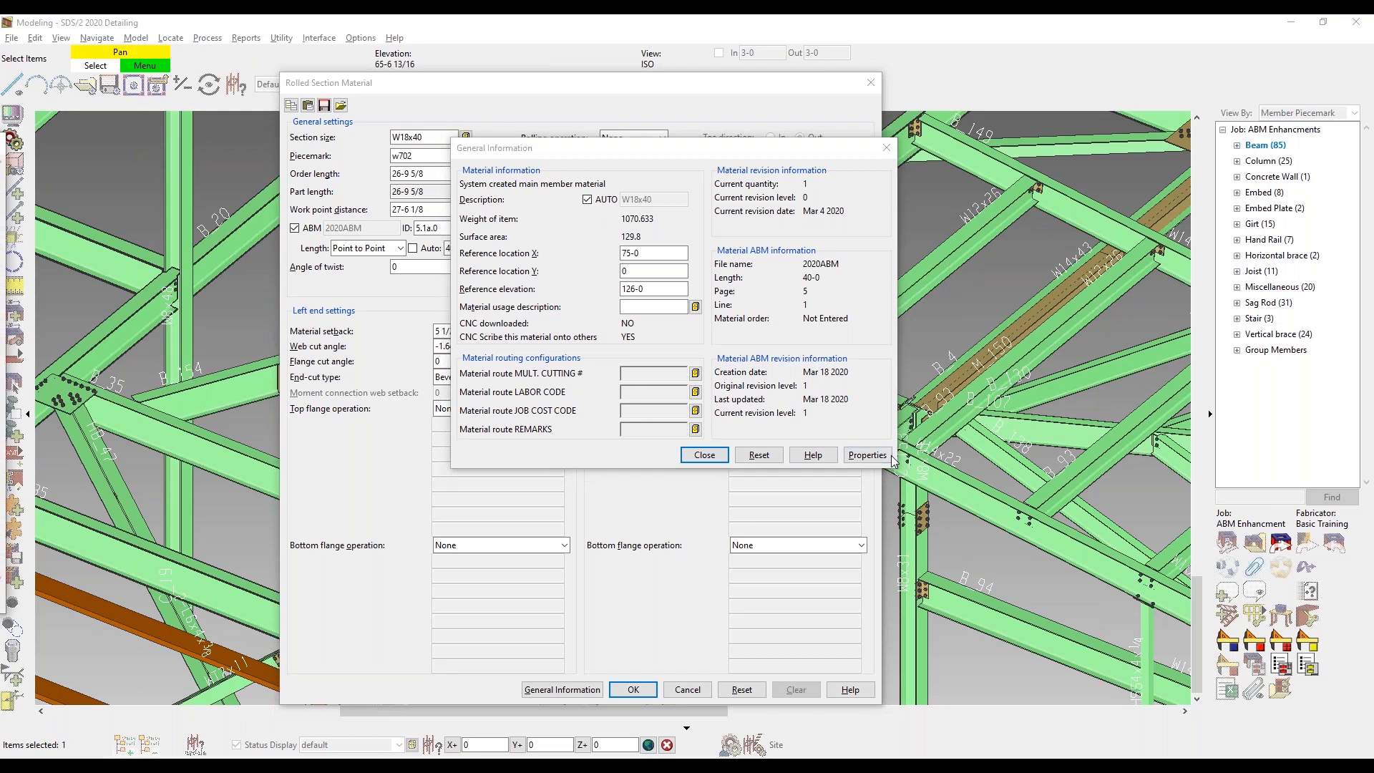
{"action": "left_click_drag", "start_coordinate": [0, 143], "coordinate": [578, 155]}
{"action": "left_click", "coordinate": [570, 196]}
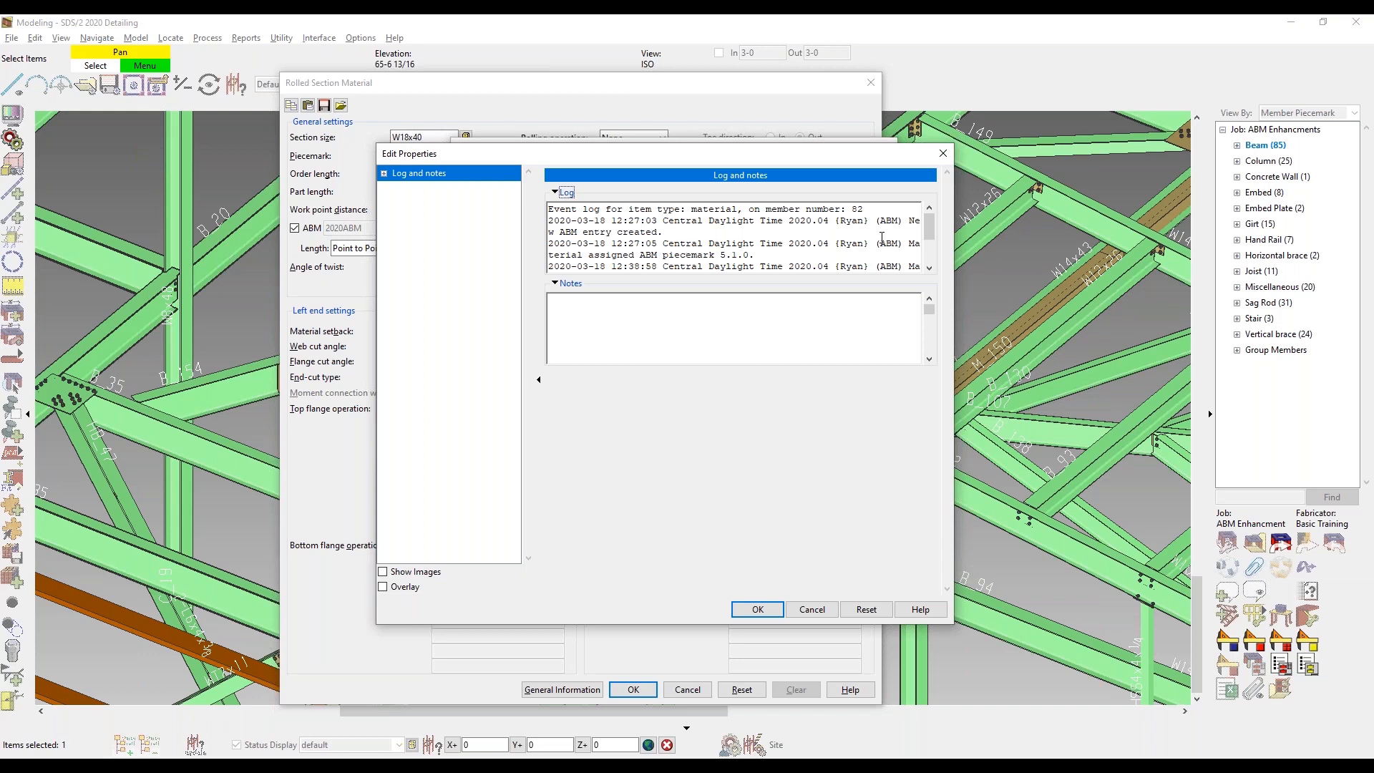
{"action": "scroll", "coordinate": [929, 243], "scroll_direction": "down", "scroll_amount": 1}
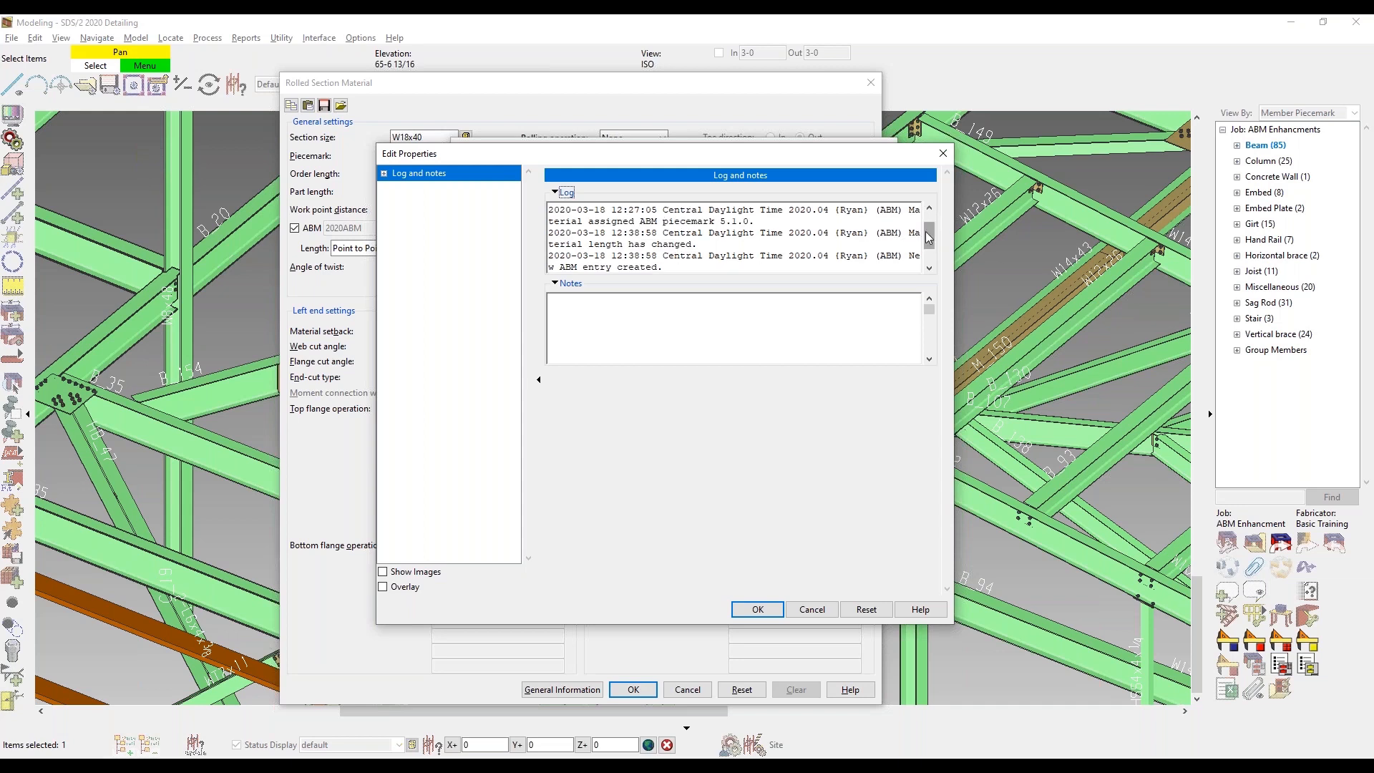
{"action": "scroll", "coordinate": [929, 240], "scroll_direction": "down", "scroll_amount": 2}
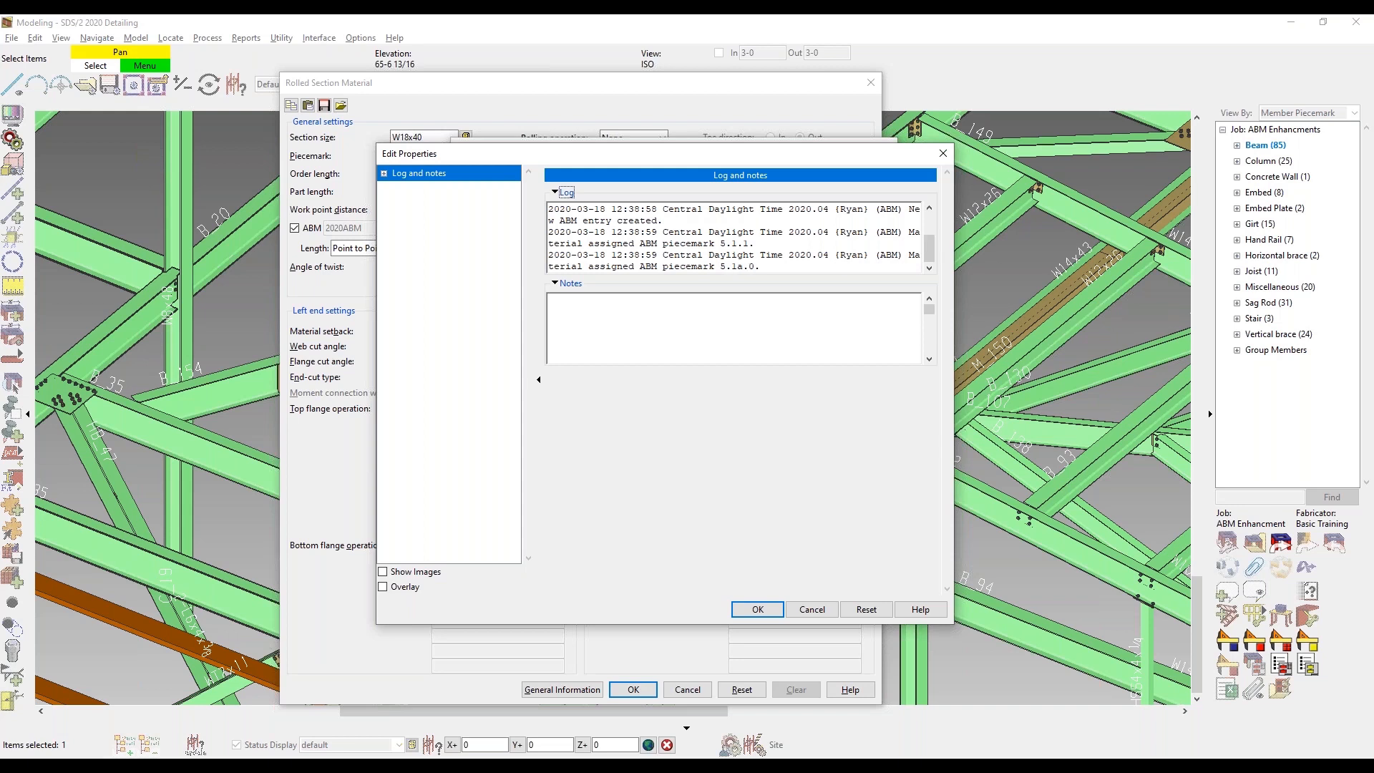
{"action": "left_click_drag", "start_coordinate": [929, 249], "coordinate": [931, 256]}
{"action": "left_click_drag", "start_coordinate": [929, 248], "coordinate": [929, 242]}
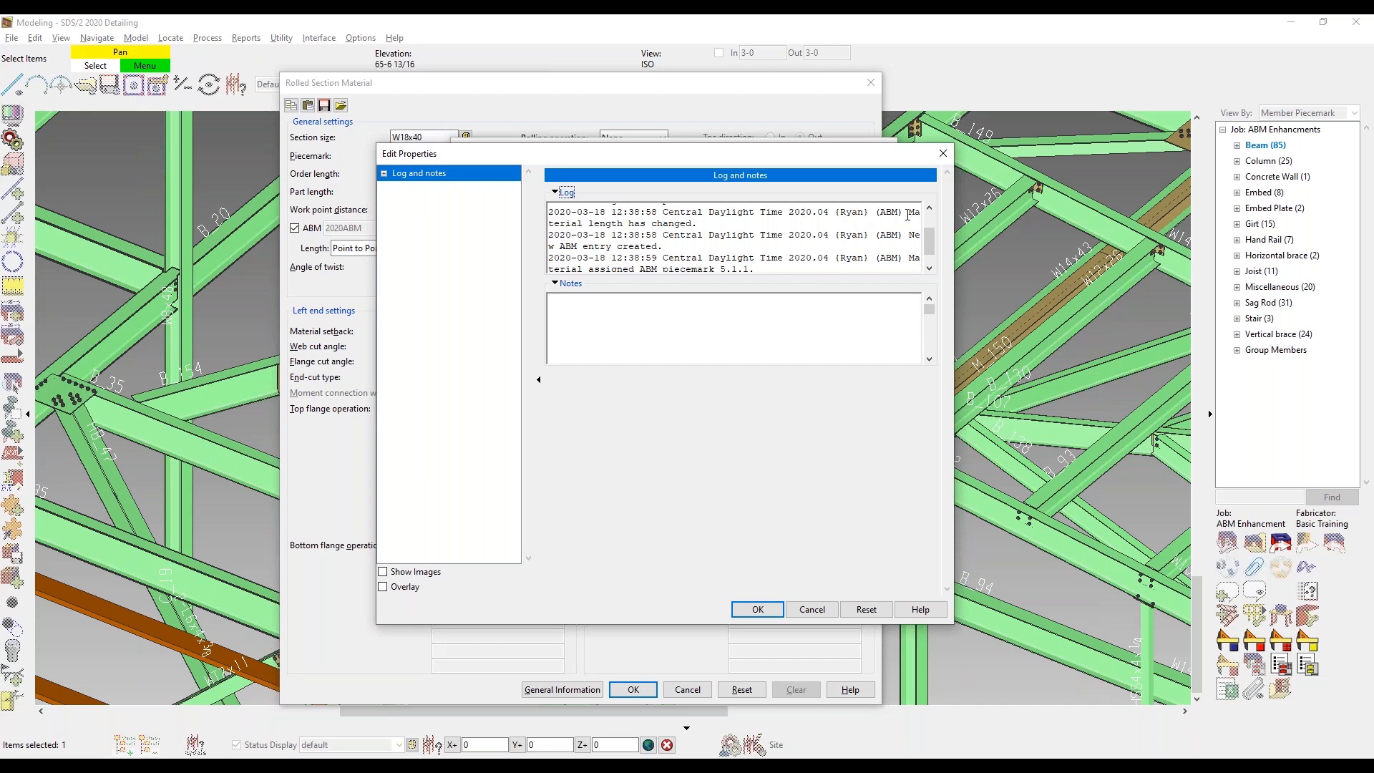
{"action": "left_click", "coordinate": [757, 609]}
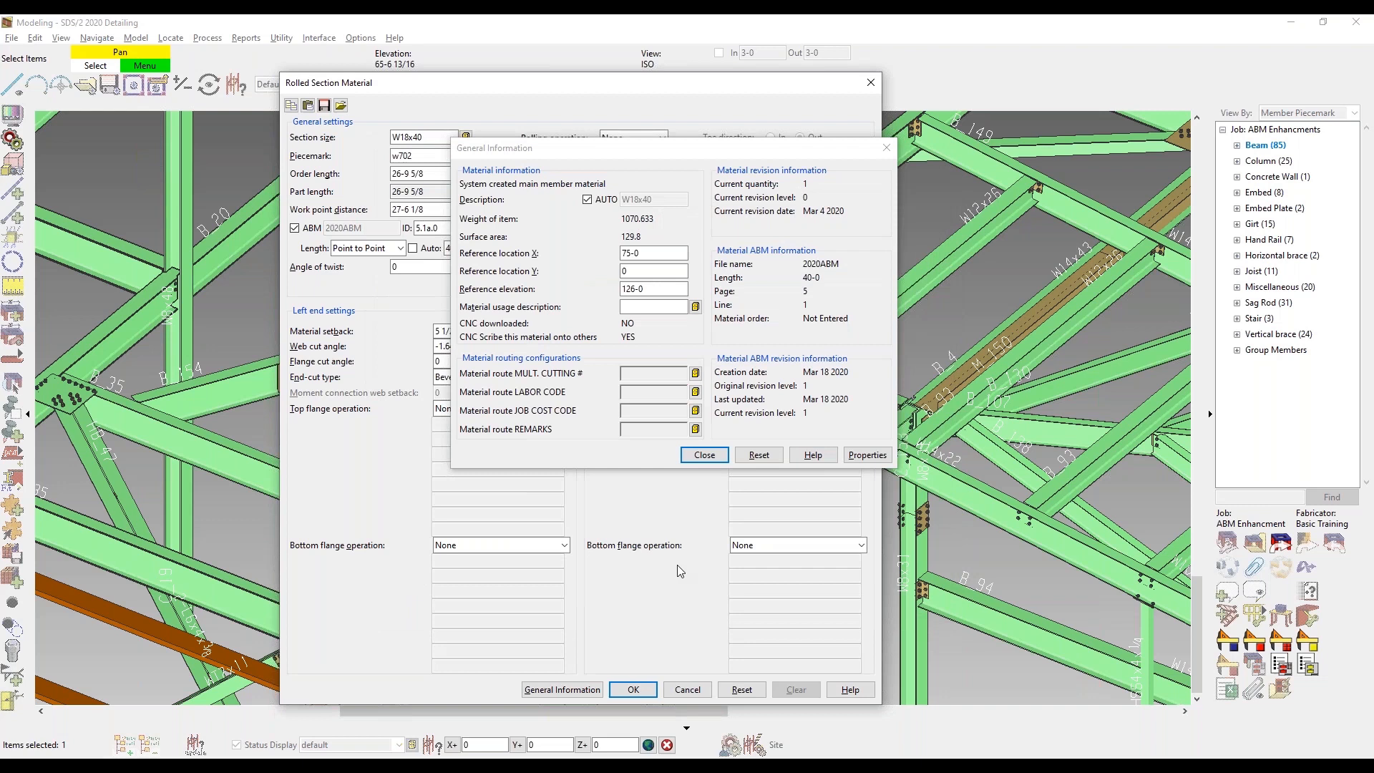
{"action": "left_click", "coordinate": [704, 455]}
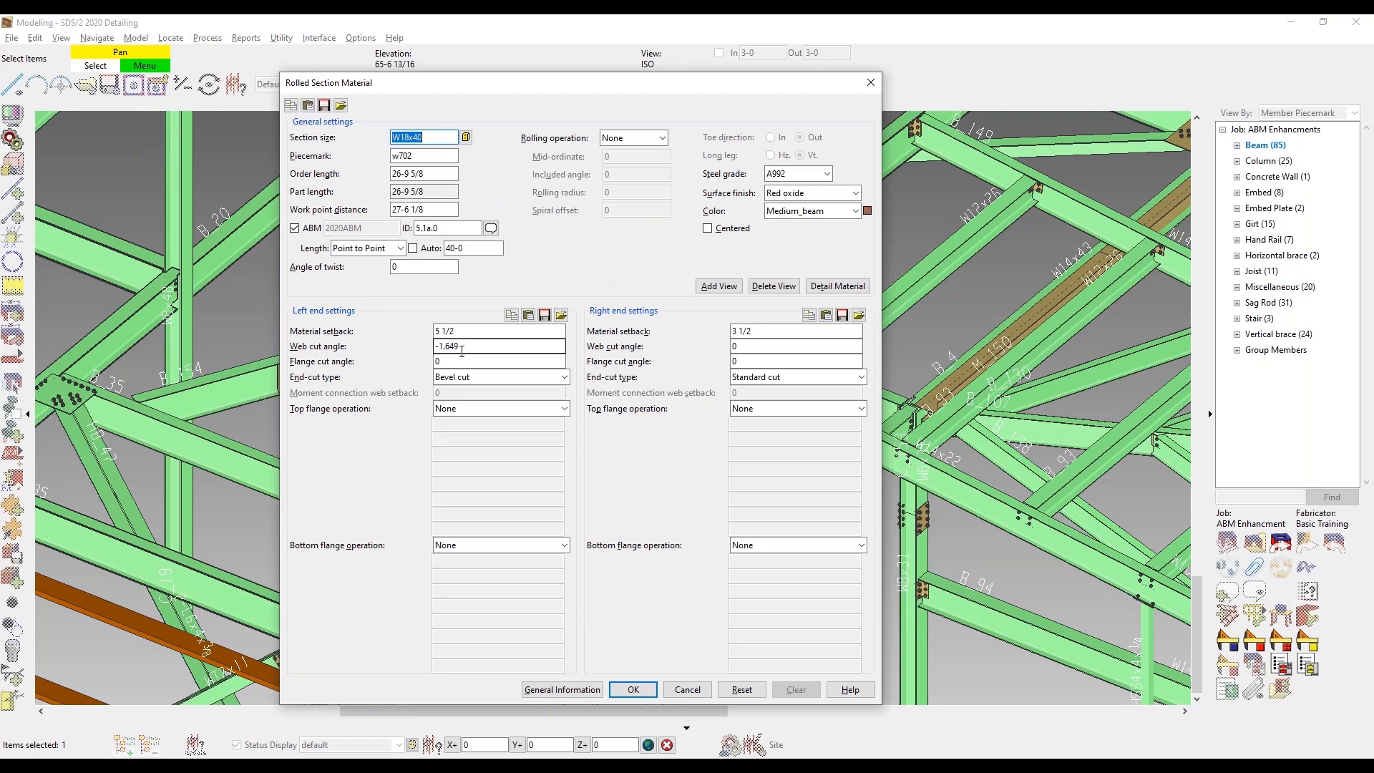
{"action": "left_click", "coordinate": [686, 690]}
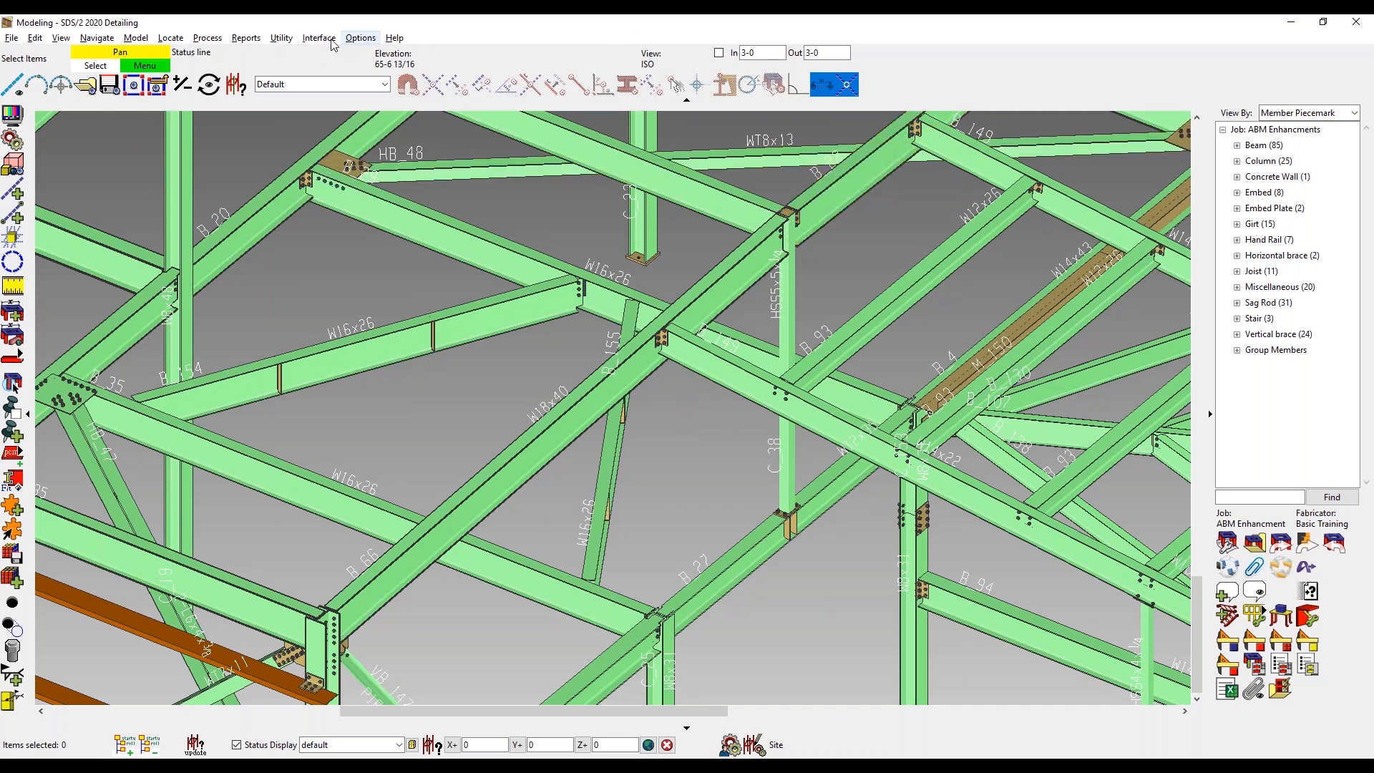
Recheck the job's event logging options for the material ABM entry and leave them without saving
{"action": "left_click", "coordinate": [211, 39]}
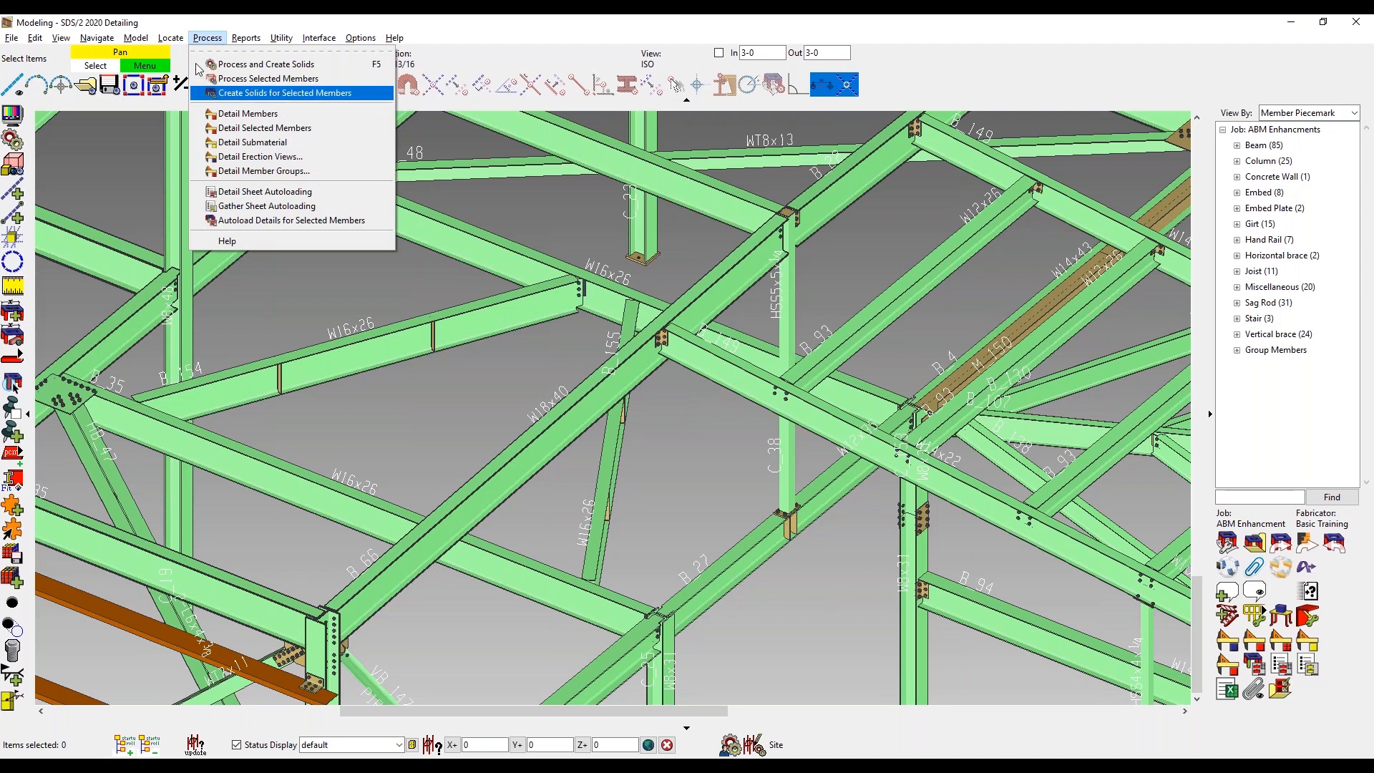
{"action": "mouse_move", "coordinate": [134, 42]}
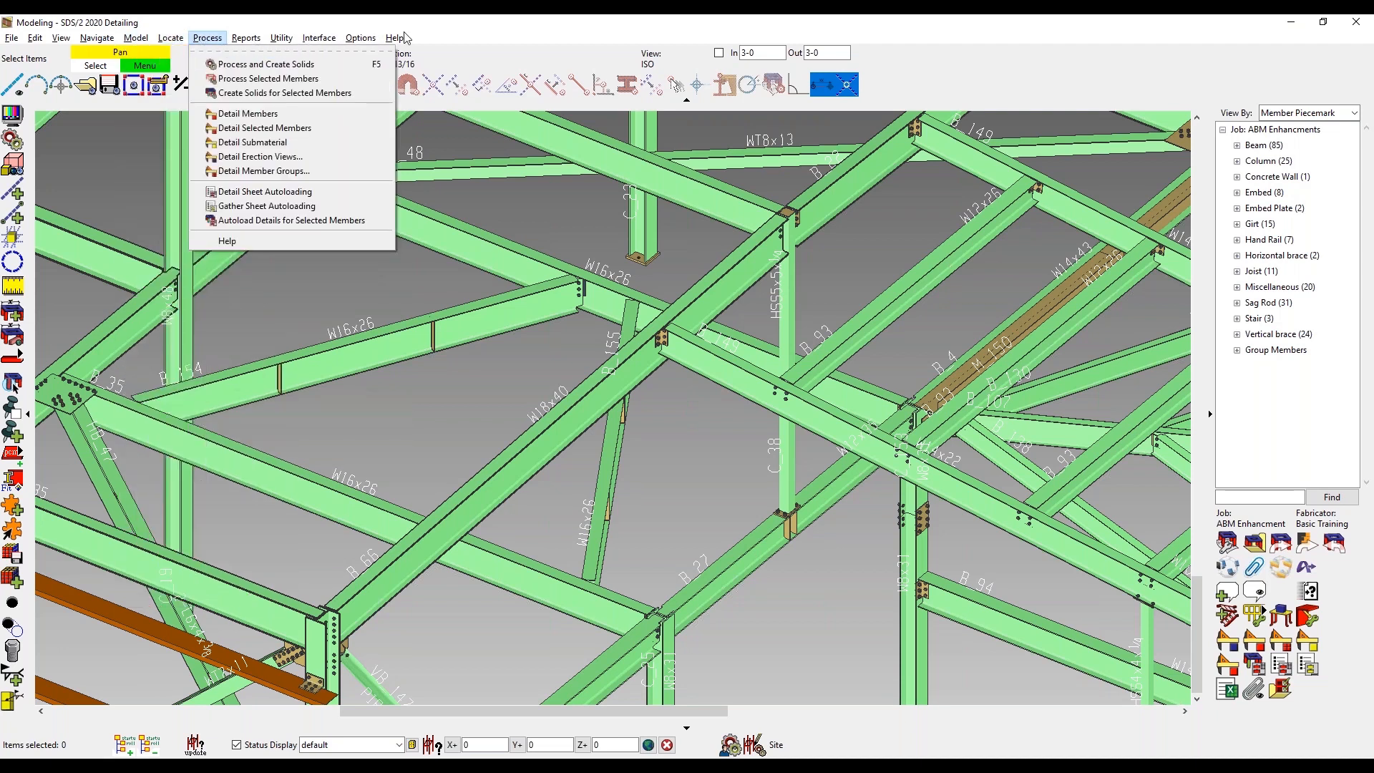
{"action": "mouse_move", "coordinate": [368, 66]}
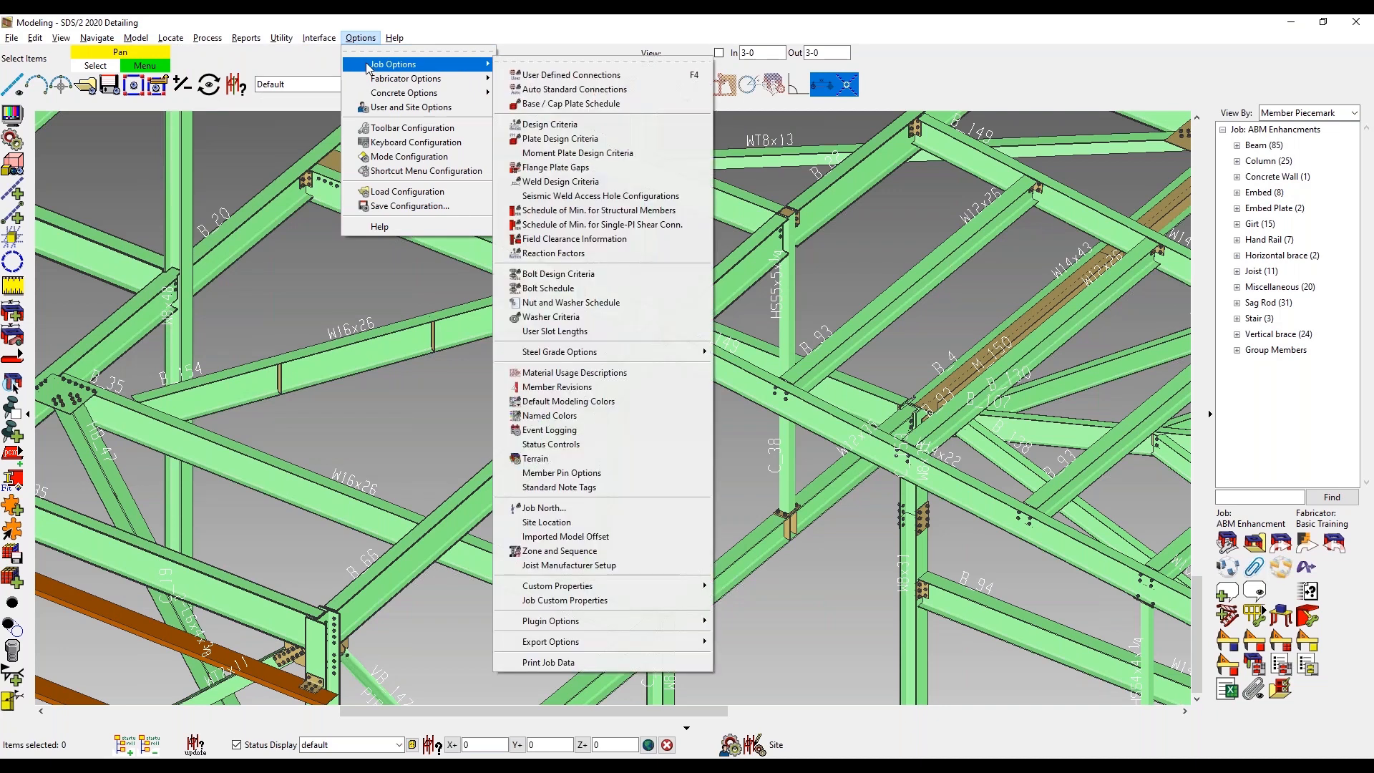
{"action": "left_click", "coordinate": [543, 429]}
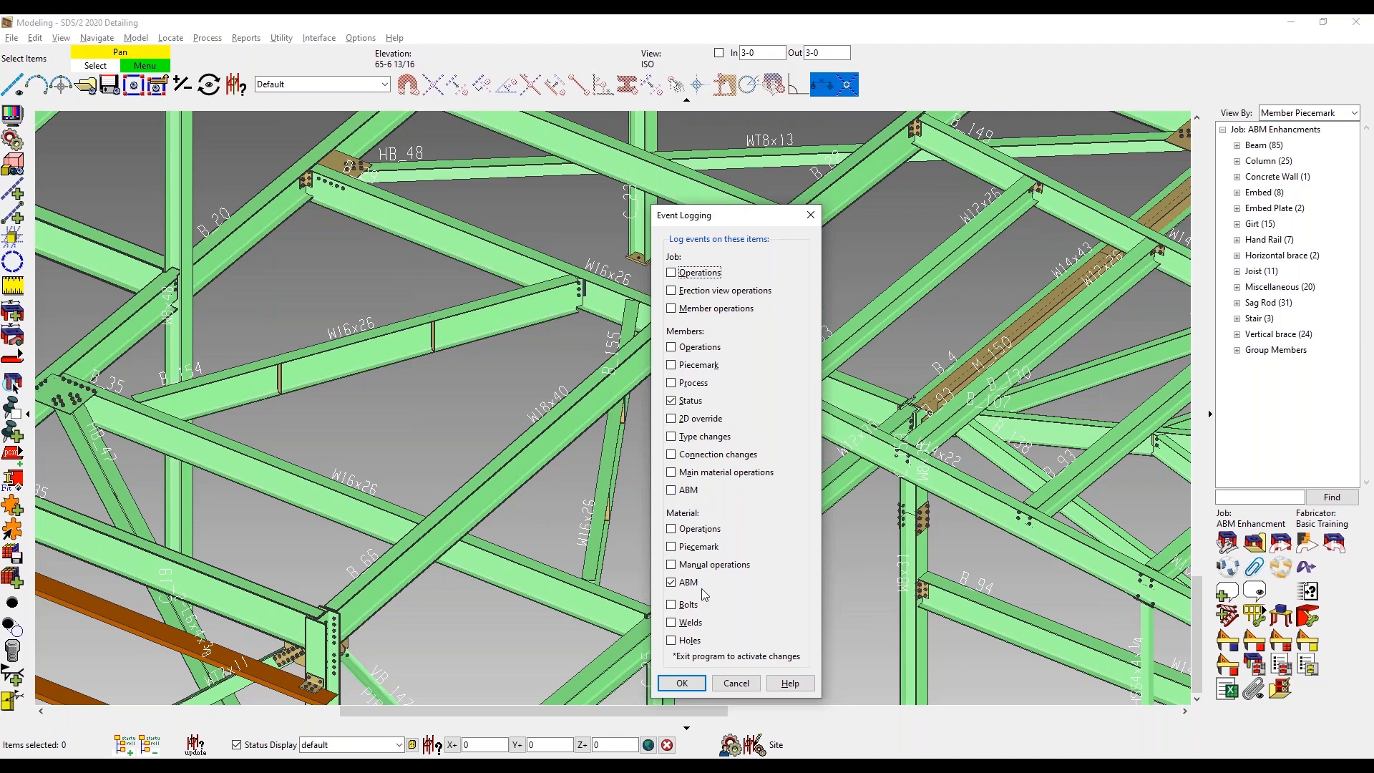
{"action": "left_click", "coordinate": [737, 684]}
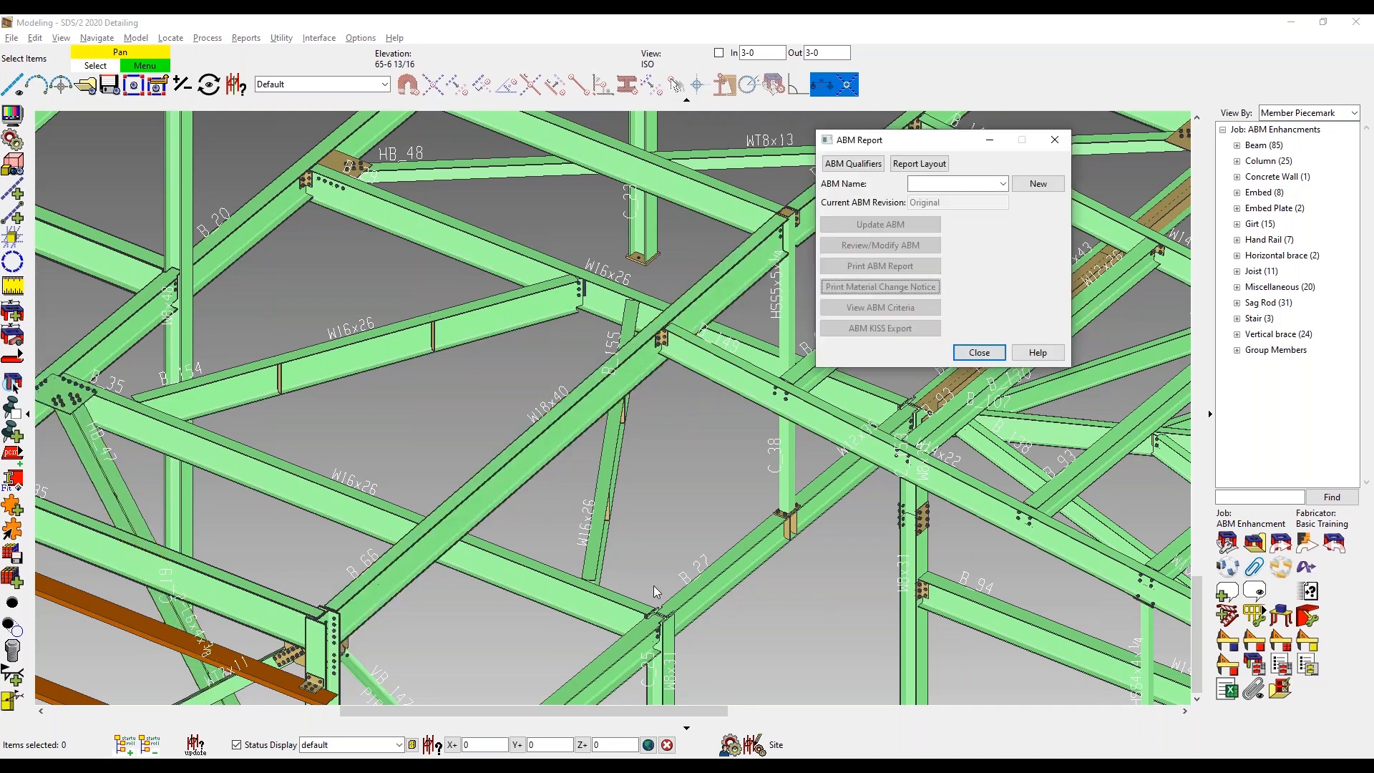
Select the 2020ABM report, look over its ABM line listing, and close the listing
{"action": "left_click", "coordinate": [988, 184]}
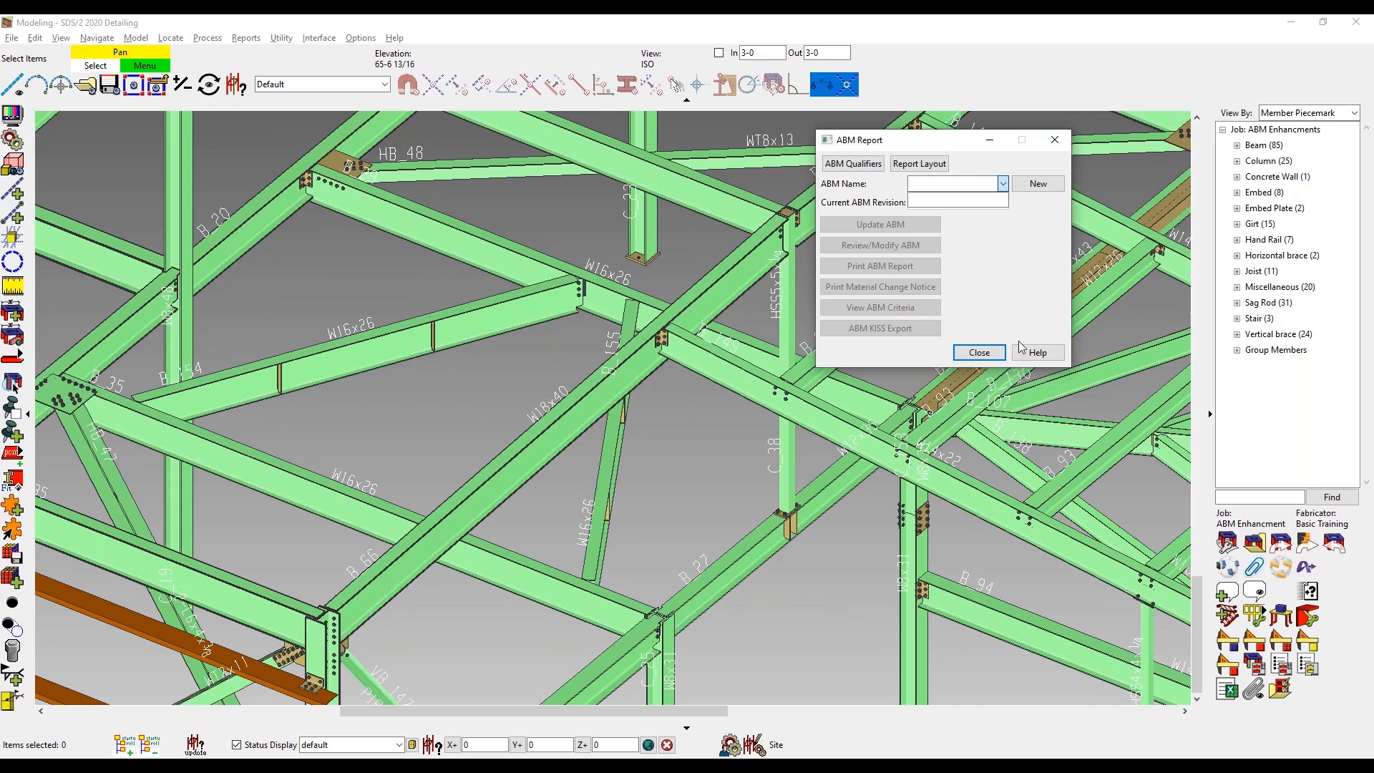
{"action": "left_click", "coordinate": [995, 351]}
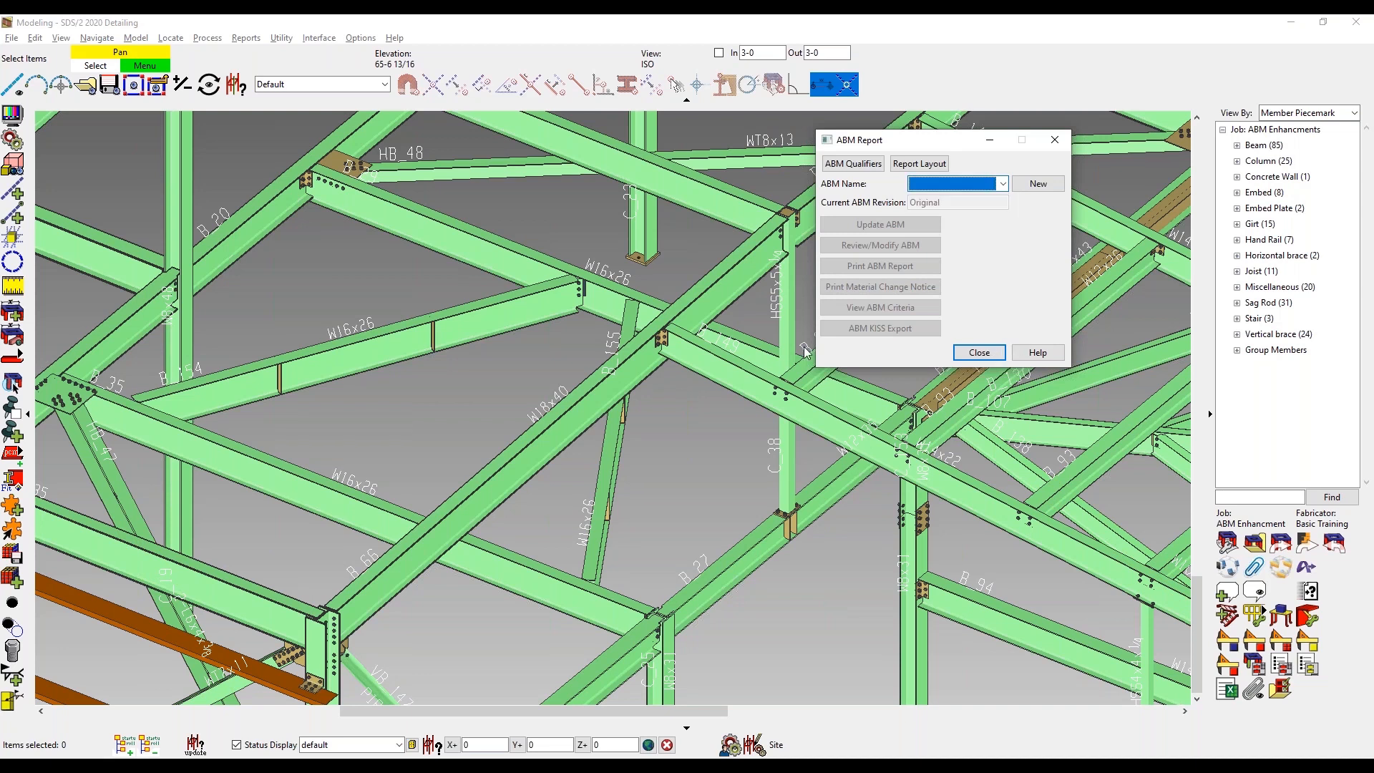
{"action": "left_click", "coordinate": [979, 353]}
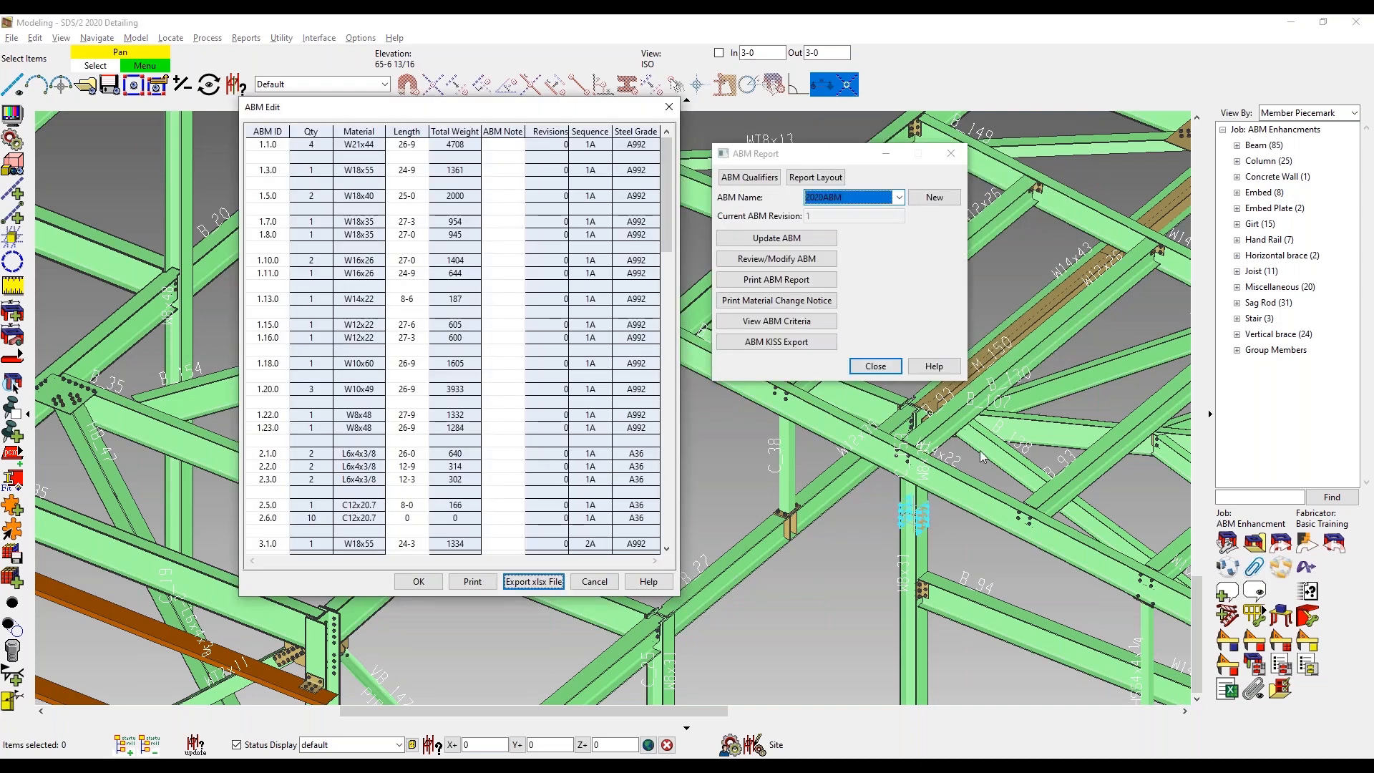
{"action": "left_click", "coordinate": [668, 106]}
Generate the 2020ABM material change notice for the revision range from Original to 1
{"action": "left_click", "coordinate": [827, 306]}
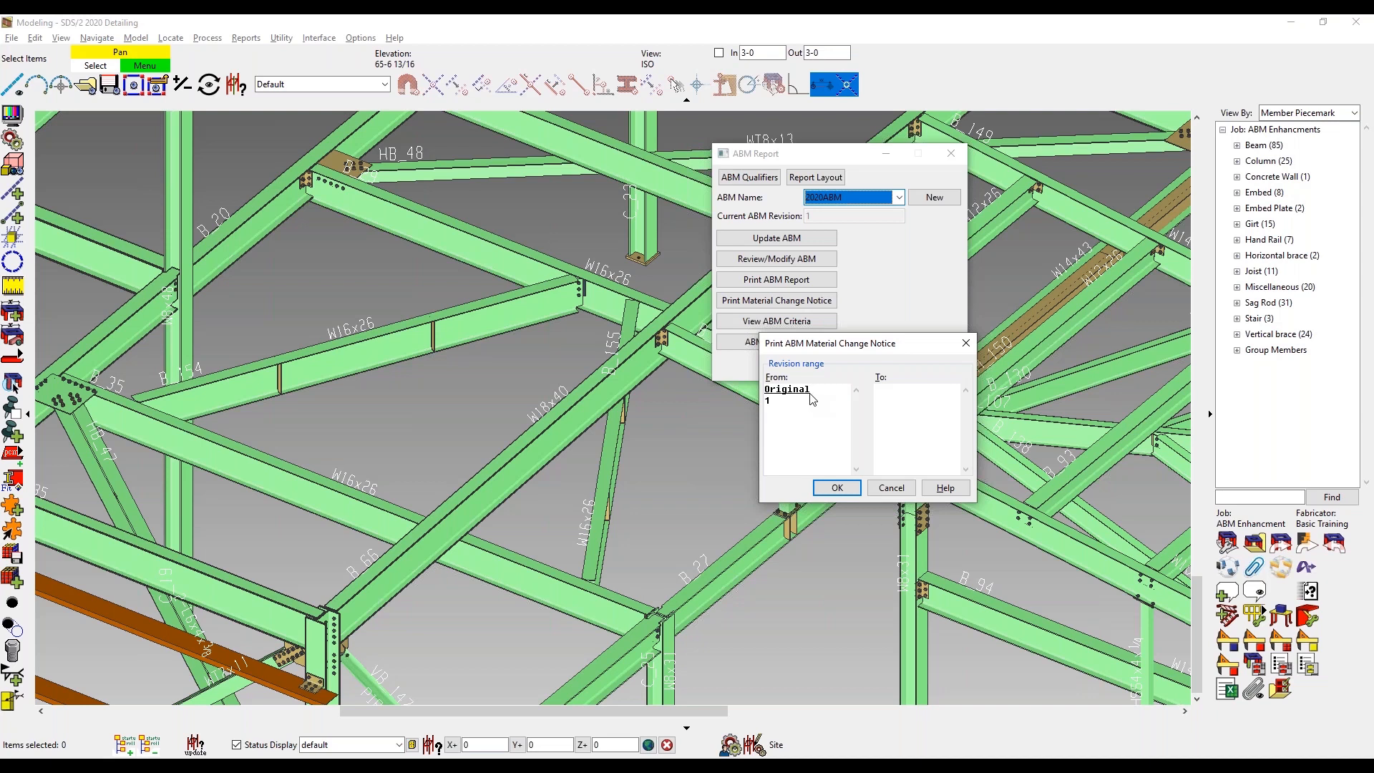
{"action": "left_click", "coordinate": [799, 392]}
{"action": "left_click", "coordinate": [883, 390]}
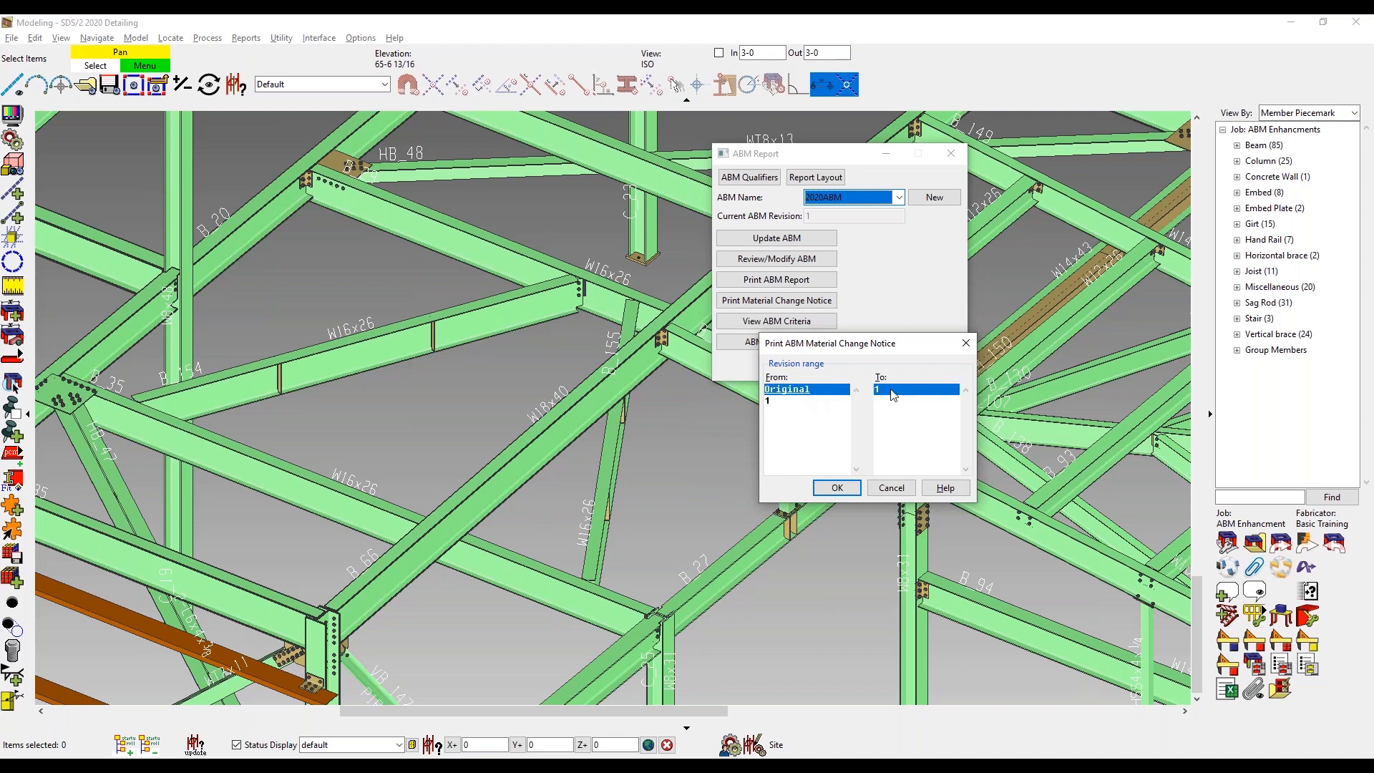
{"action": "left_click", "coordinate": [836, 488]}
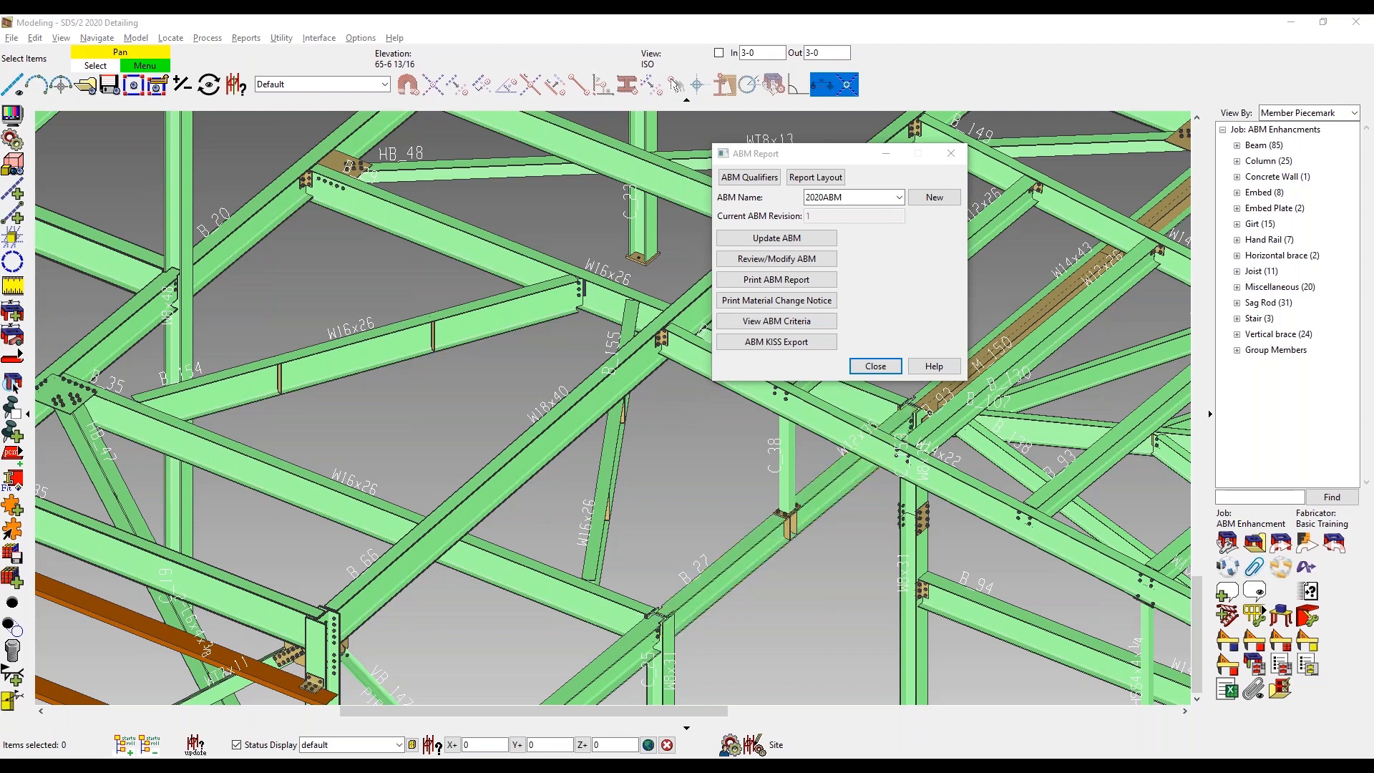
Examine the ABM Add/Drop Report's added and dropped material lines and close the report output
{"action": "left_click_drag", "start_coordinate": [547, 165], "coordinate": [980, 132]}
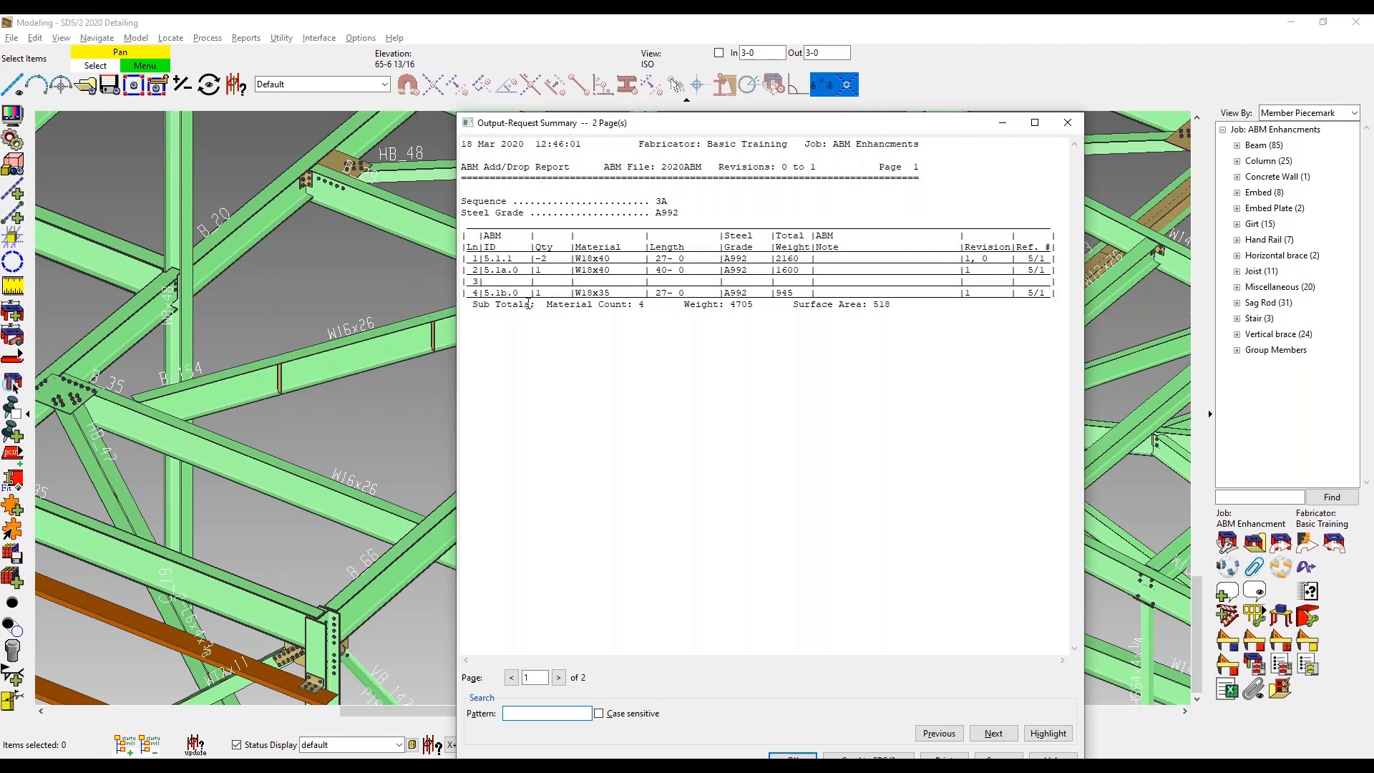
{"action": "left_click_drag", "start_coordinate": [780, 129], "coordinate": [727, 70]}
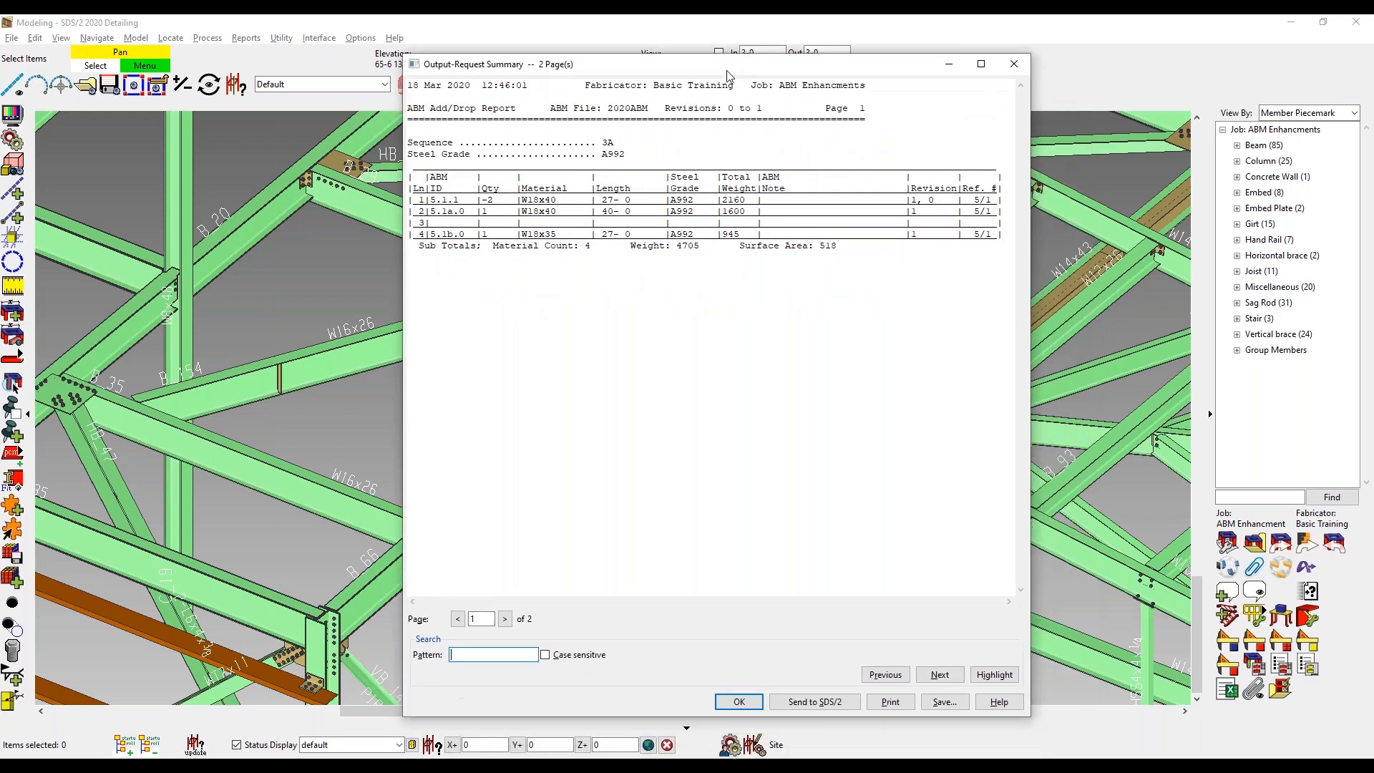
{"action": "left_click", "coordinate": [734, 702]}
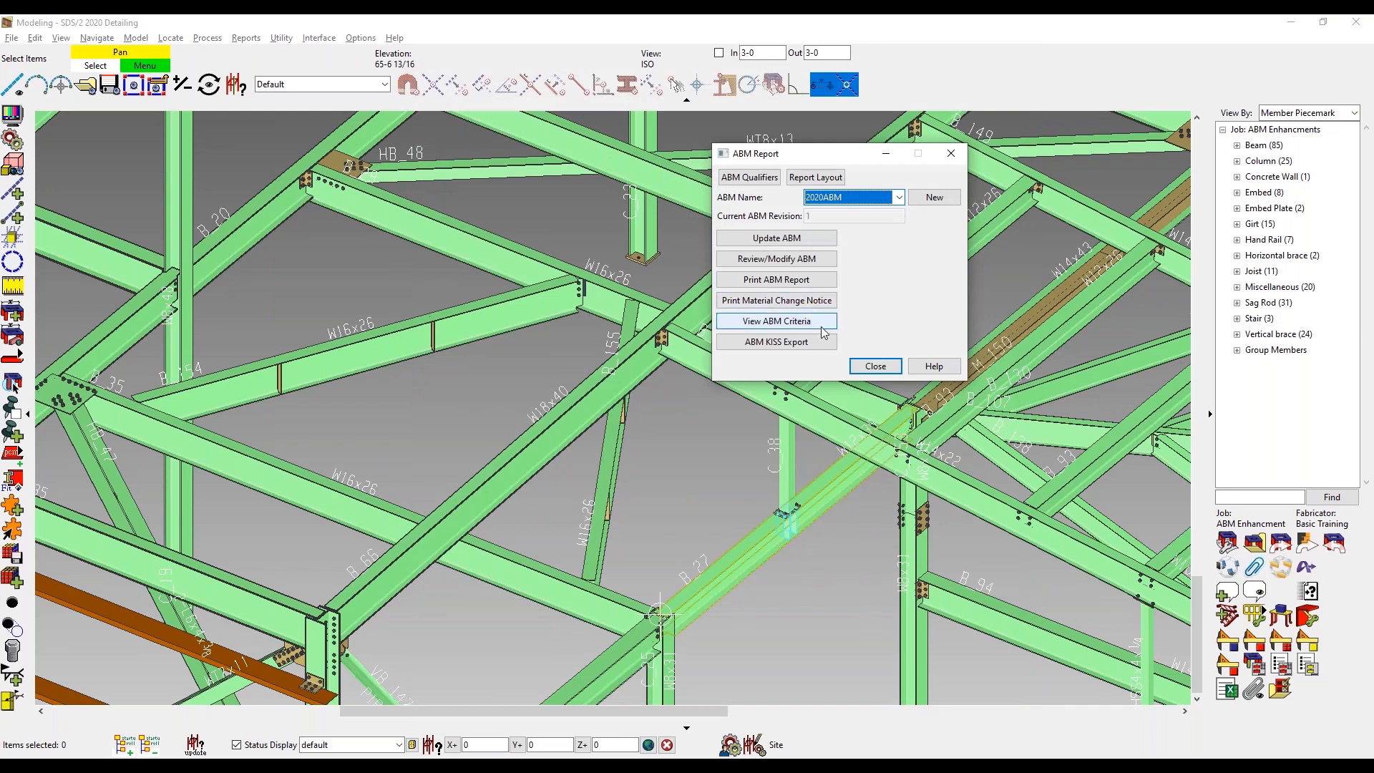
{"action": "left_click", "coordinate": [805, 299]}
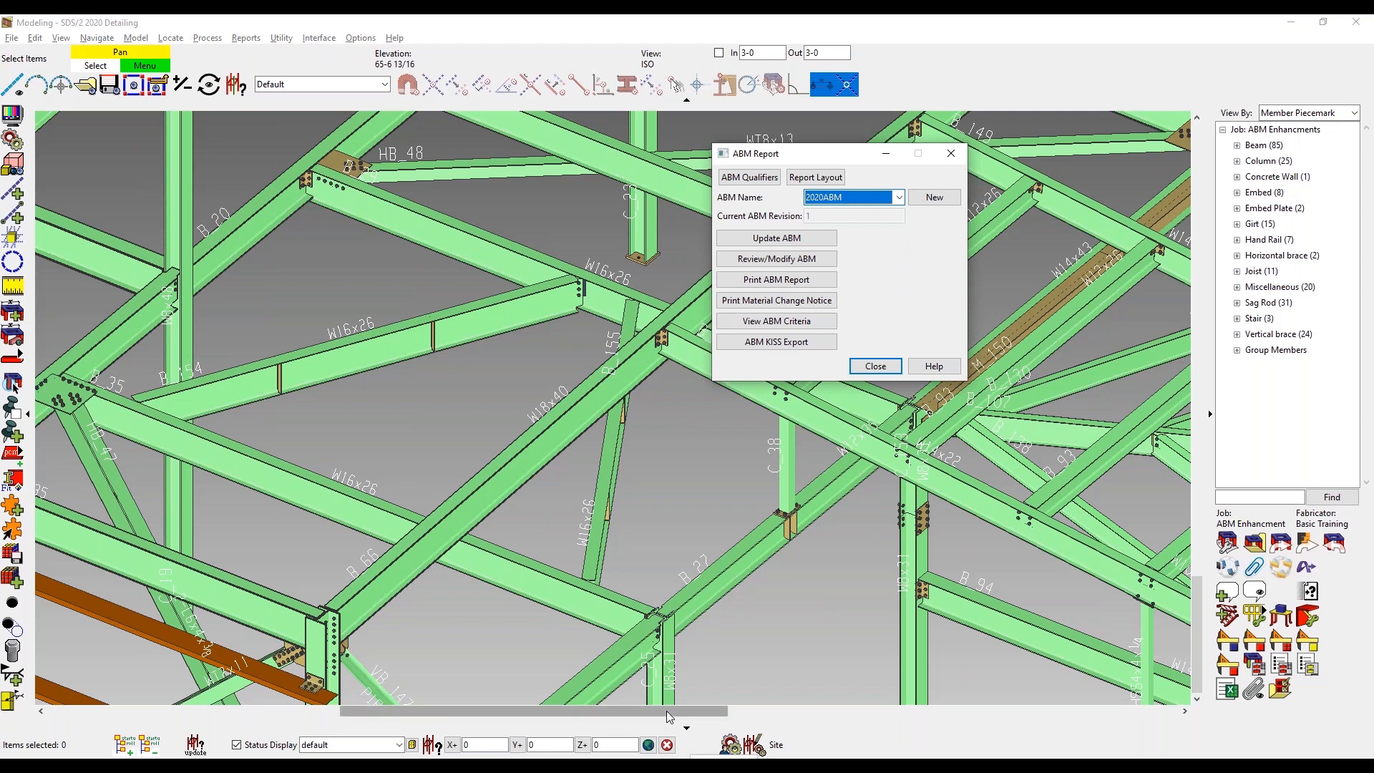
{"action": "key", "text": "Escape"}
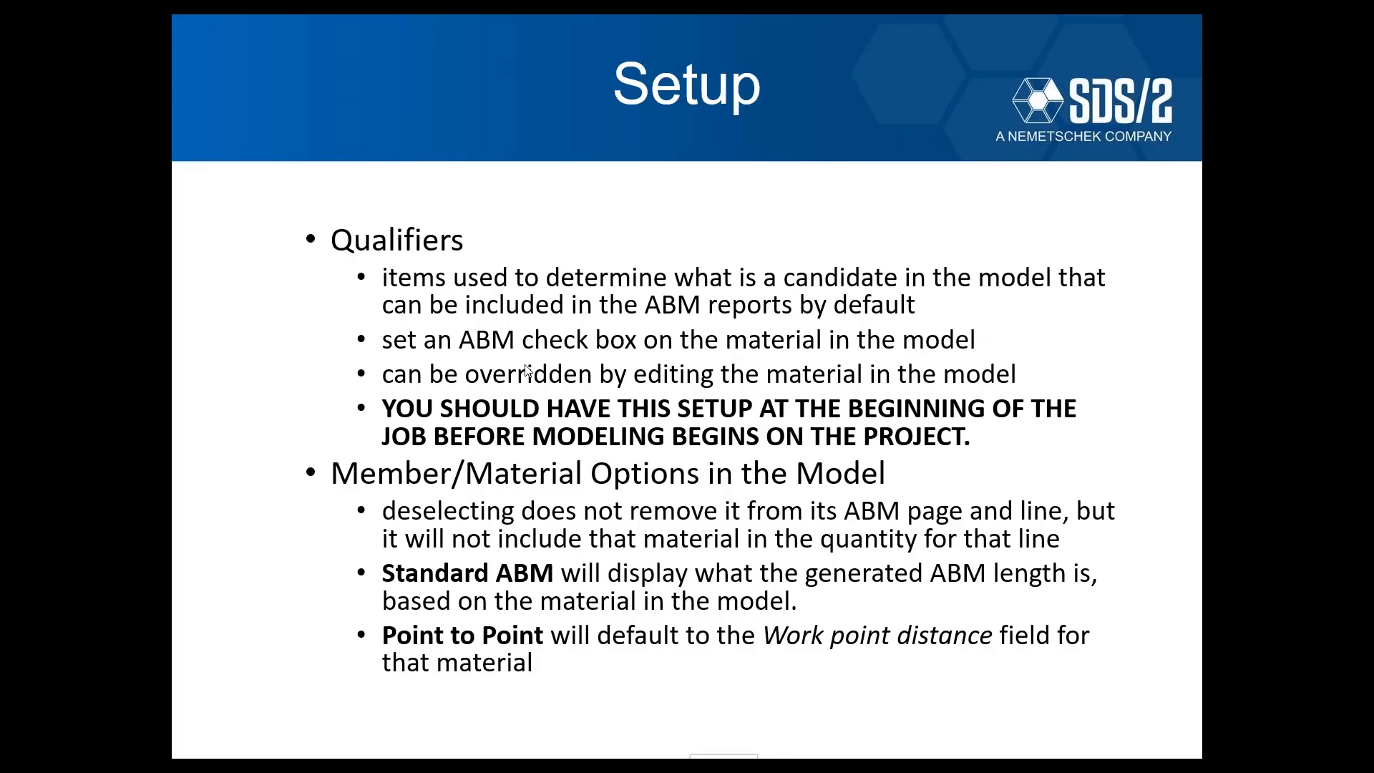
{"action": "left_click", "coordinate": [525, 366]}
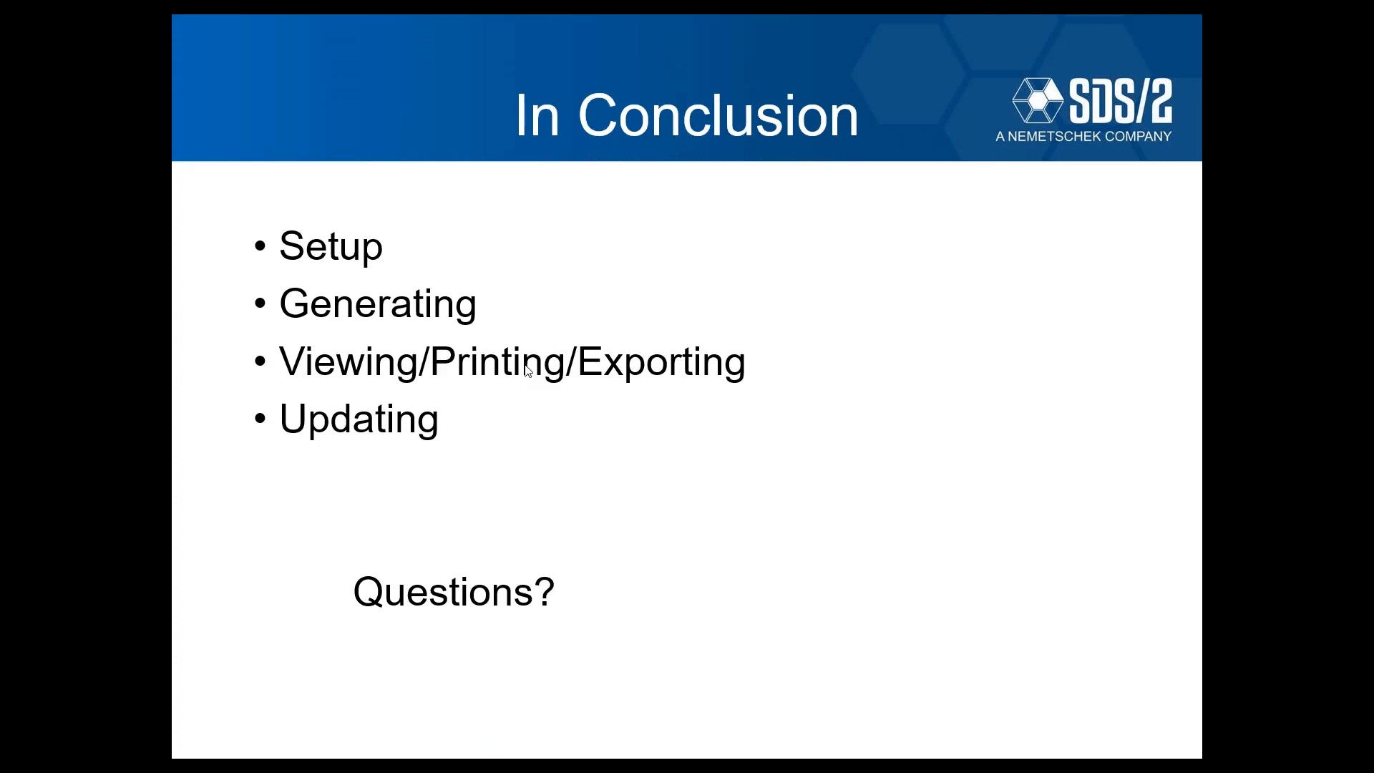